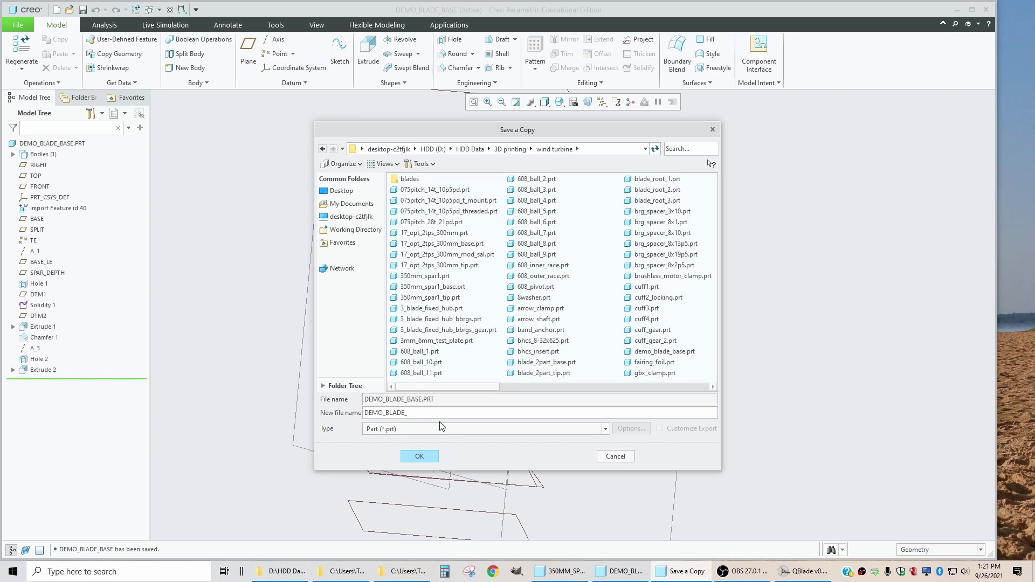
# Step: Save a copy of DEMO_BLADE_BASE as DEMO_BLADE_TIP and open the new part
pyautogui.click(429, 457)
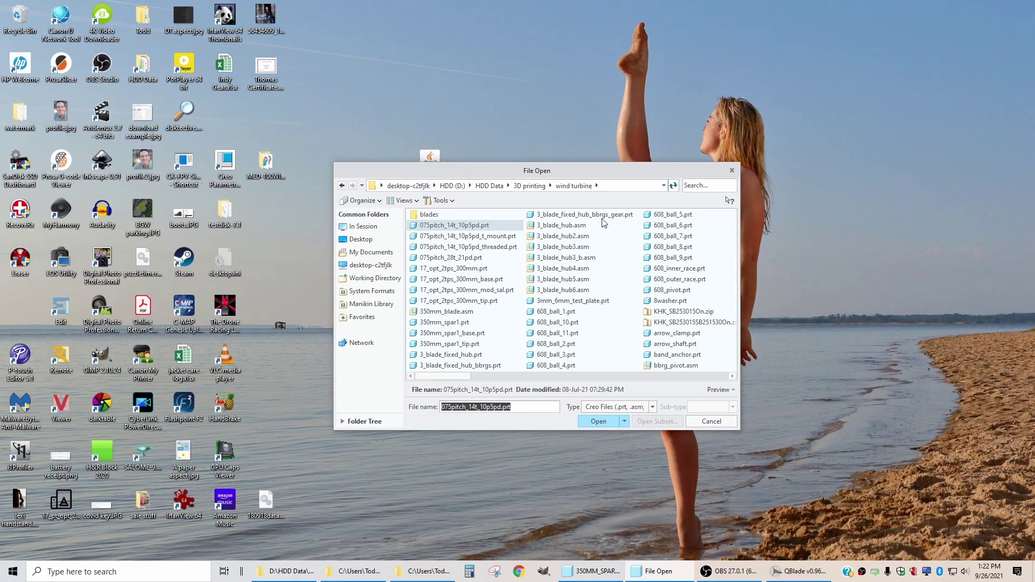
pyautogui.doubleClick(566, 355)
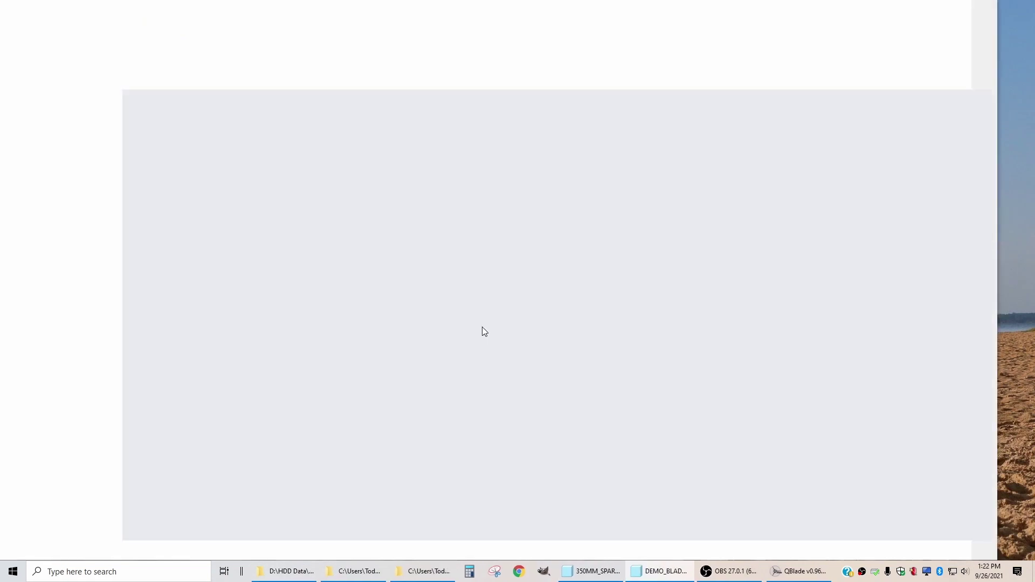
pyautogui.moveTo(779, 302)
pyautogui.mouseDown(button='middle')
pyautogui.moveTo(455, 296)
pyautogui.moveTo(585, 320)
pyautogui.moveTo(479, 319)
pyautogui.moveTo(499, 331)
pyautogui.mouseUp(button='middle')
pyautogui.scroll(-3, 480, 318)
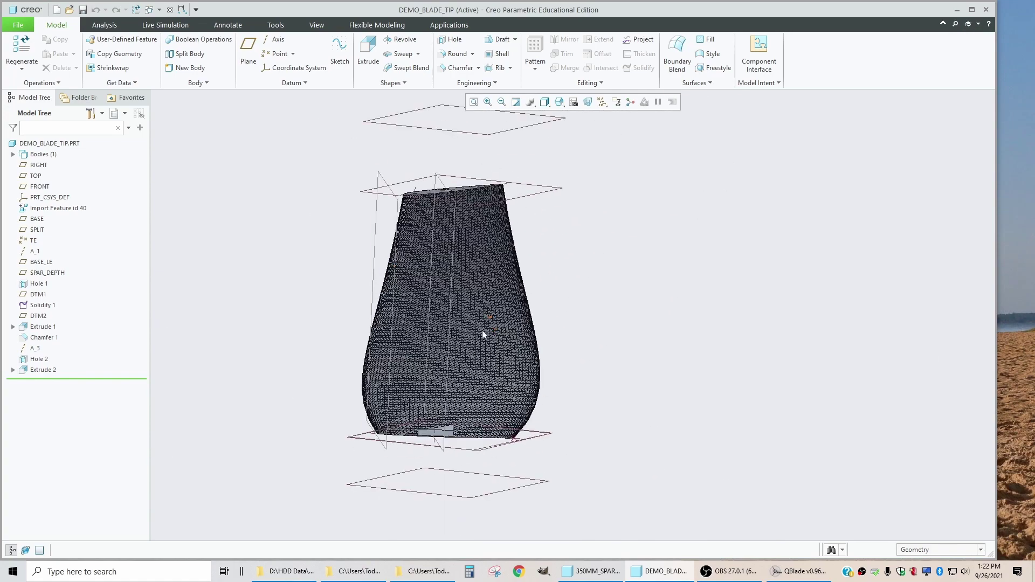
pyautogui.scroll(-4, 482, 335)
pyautogui.scroll(2, 468, 261)
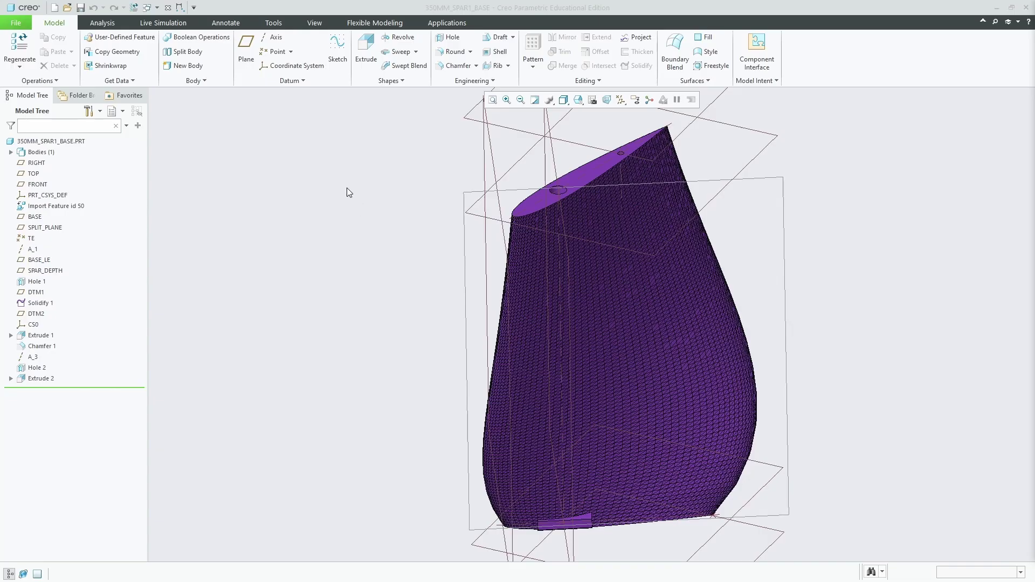
# Step: Close the 350MM_SPAR1_BASE reference part and open 350MM_SPAR1_TIP in its place
pyautogui.click(168, 8)
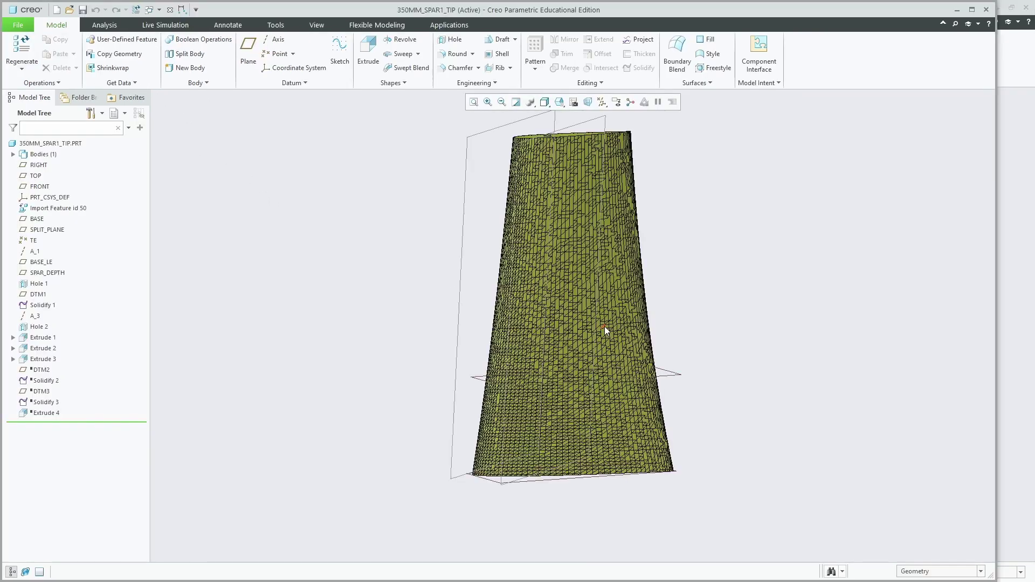
pyautogui.moveTo(588, 299)
pyautogui.mouseDown(button='middle')
pyautogui.moveTo(576, 228)
pyautogui.moveTo(610, 277)
pyautogui.moveTo(606, 258)
pyautogui.mouseUp(button='middle')
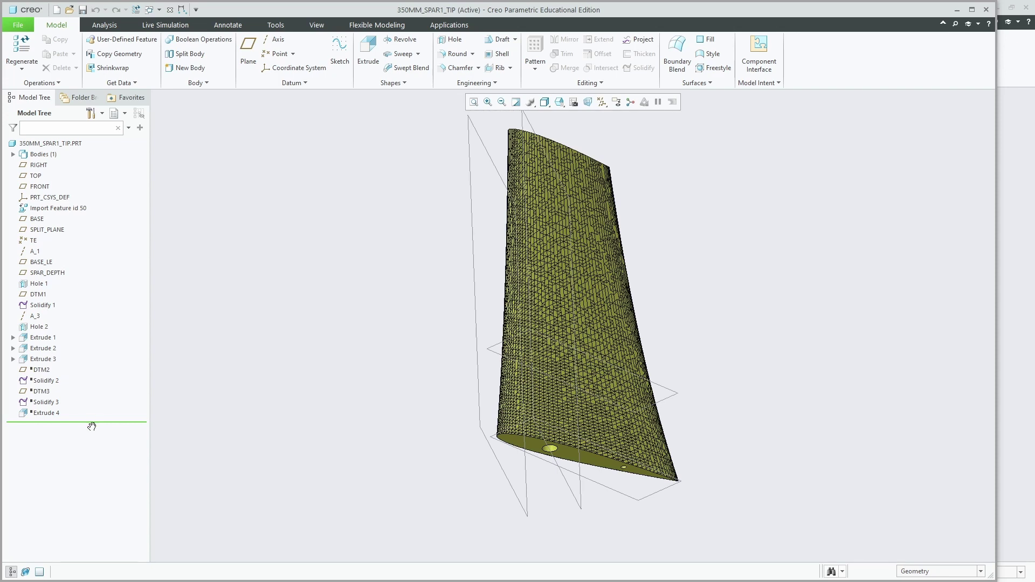
# Step: Roll the 350MM_SPAR1_TIP feature history back to just after Solidify 1
pyautogui.moveTo(89, 382); pyautogui.dragTo(95, 311)
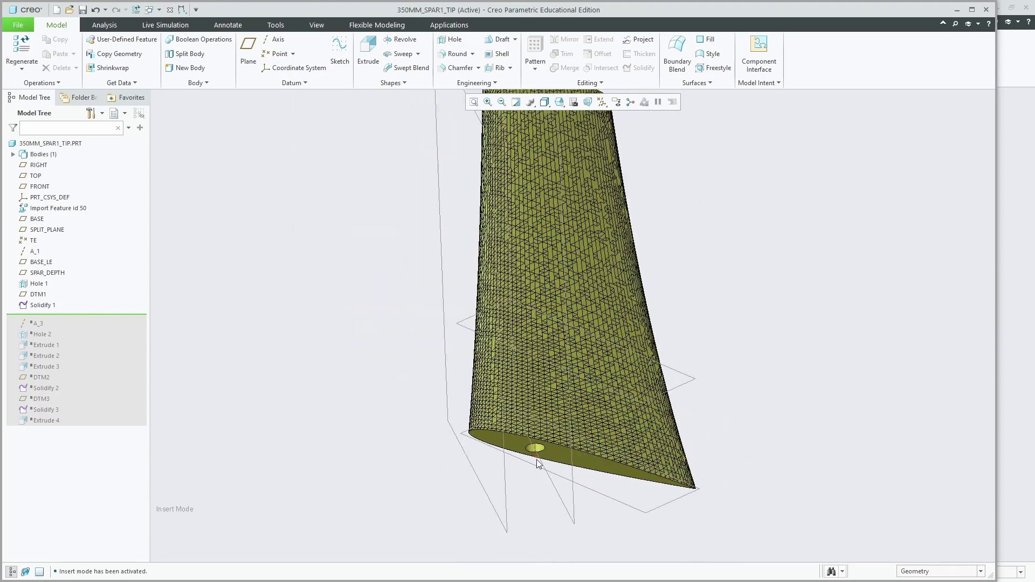
pyautogui.moveTo(536, 459); pyautogui.dragTo(529, 427, button='middle')
pyautogui.scroll(-5, 555, 473)
pyautogui.scroll(3, 517, 398)
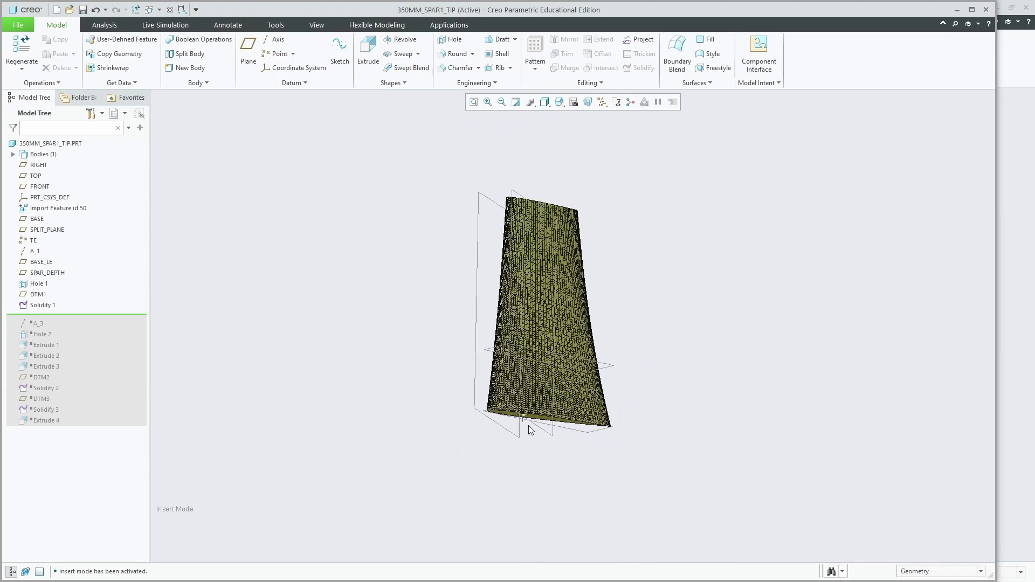
pyautogui.moveTo(548, 283); pyautogui.dragTo(563, 284, button='middle')
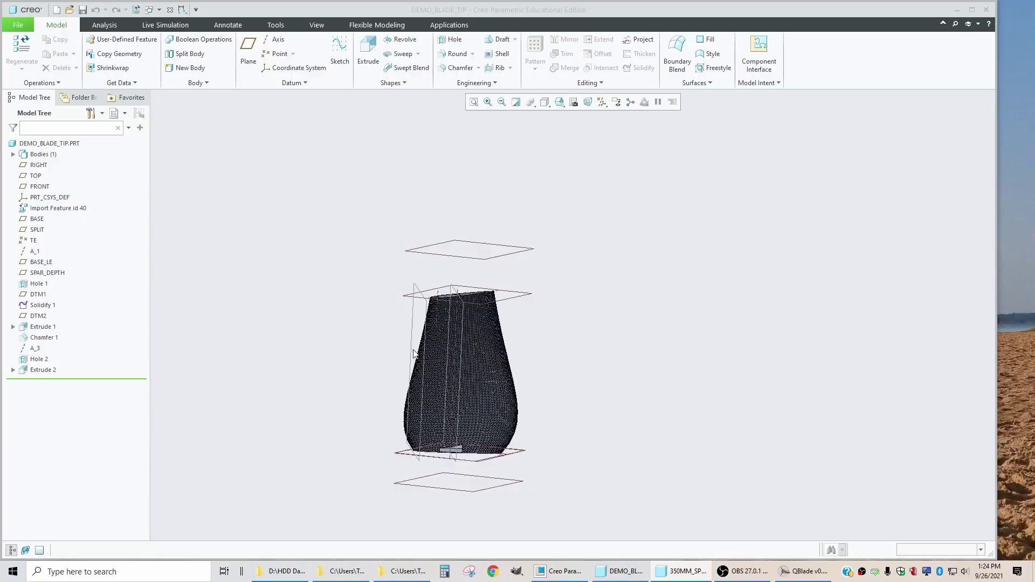
# Step: Switch to DEMO_BLADE_TIP and roll its feature history back to just after Solidify 1
pyautogui.scroll(-3, 324, 363)
pyautogui.scroll(3, 337, 363)
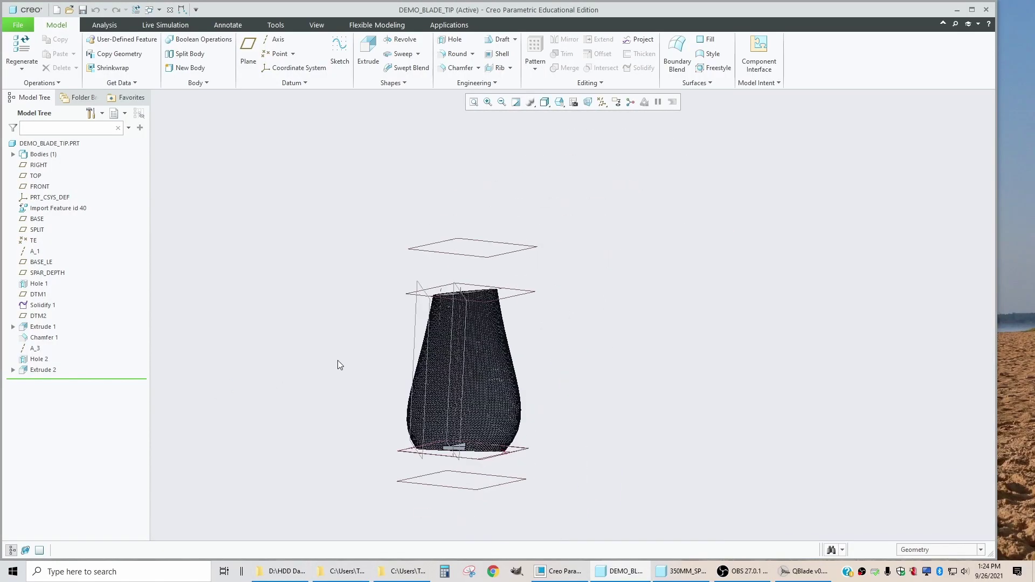
pyautogui.scroll(-3, 461, 415)
pyautogui.moveTo(462, 415)
pyautogui.mouseDown(button='middle')
pyautogui.moveTo(512, 397)
pyautogui.moveTo(490, 415)
pyautogui.mouseUp(button='middle')
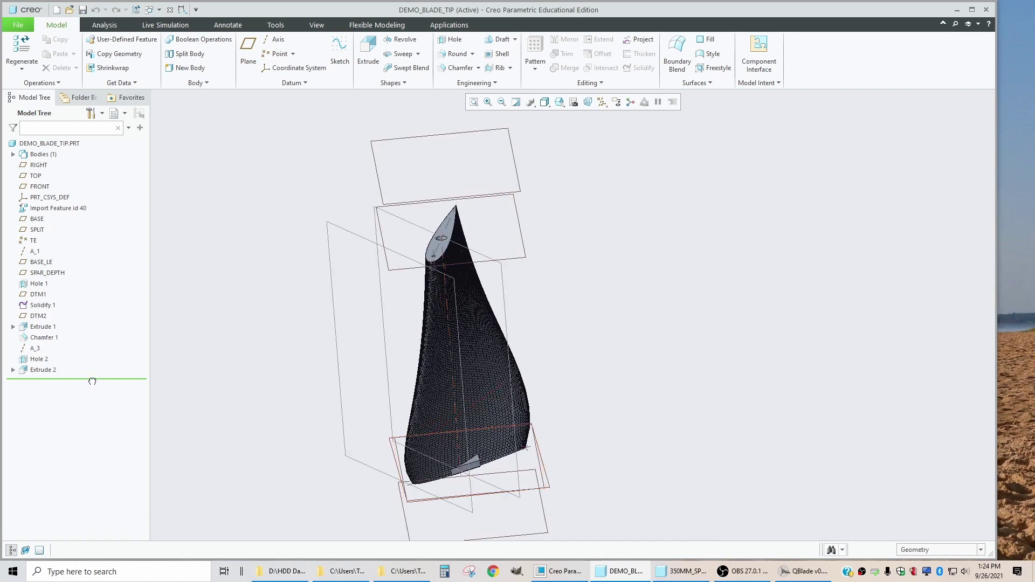
pyautogui.moveTo(92, 381); pyautogui.dragTo(92, 311)
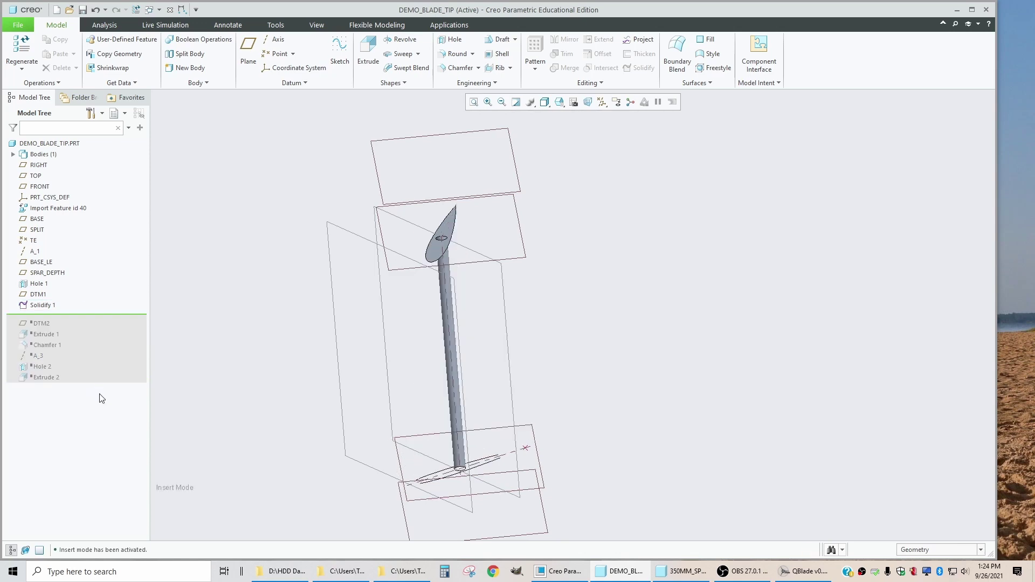
pyautogui.moveTo(442, 280); pyautogui.dragTo(482, 370, button='middle')
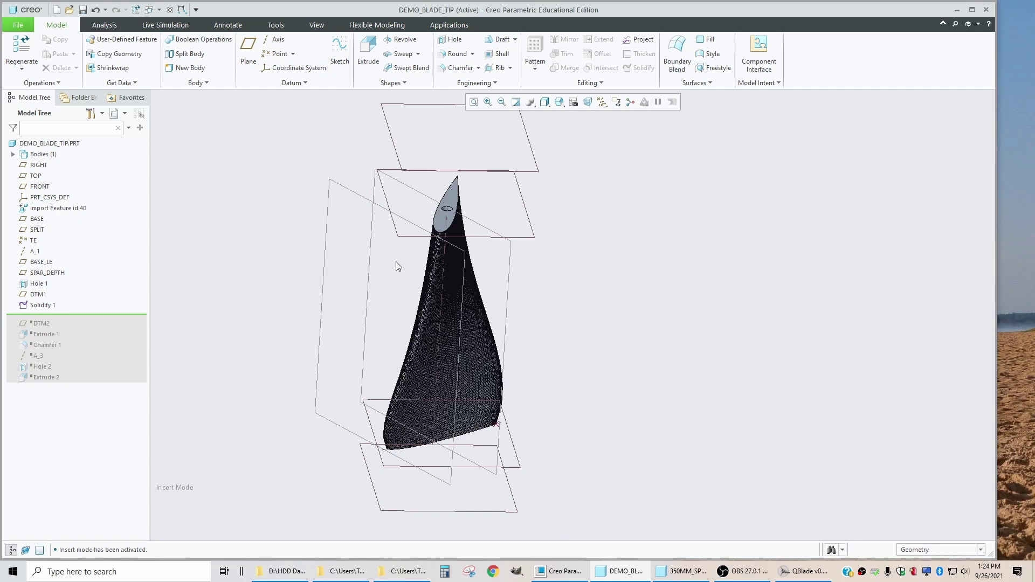
# Step: Redefine Solidify 1 with its material removal direction flipped at the SPLIT plane, and compare the blade with 350MM_SPAR1_TIP
pyautogui.click(43, 304)
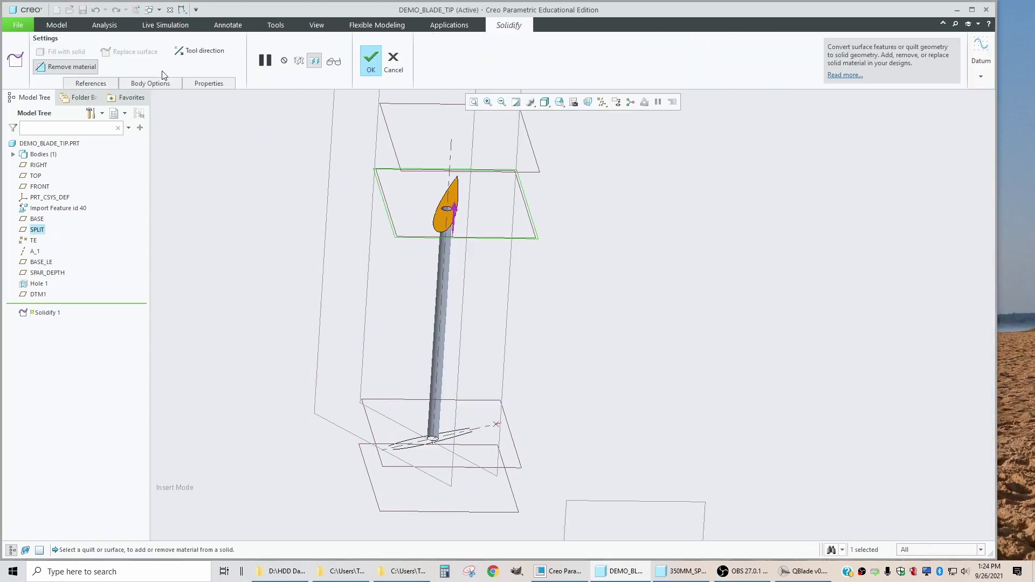
pyautogui.click(199, 51)
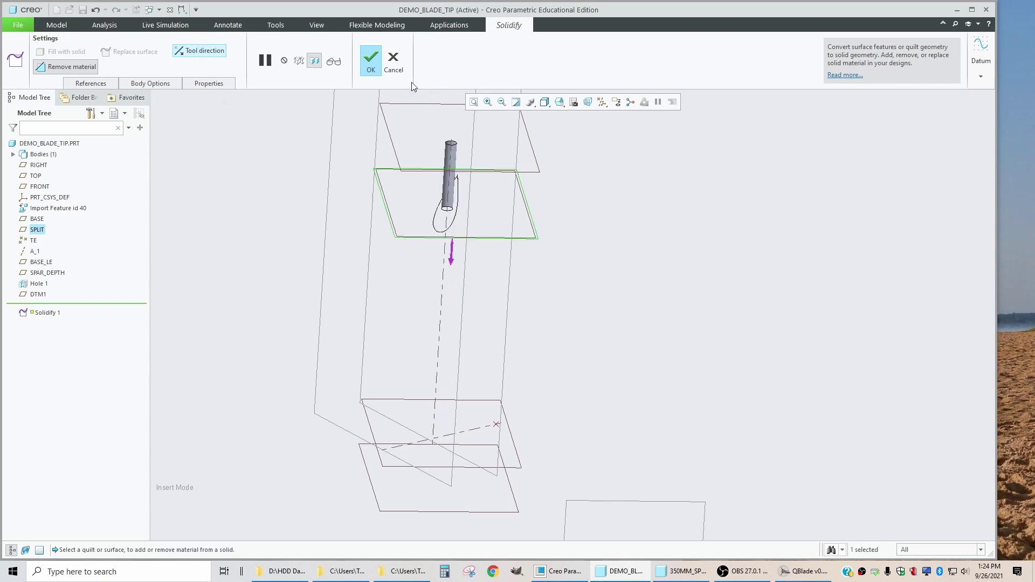
pyautogui.click(370, 61)
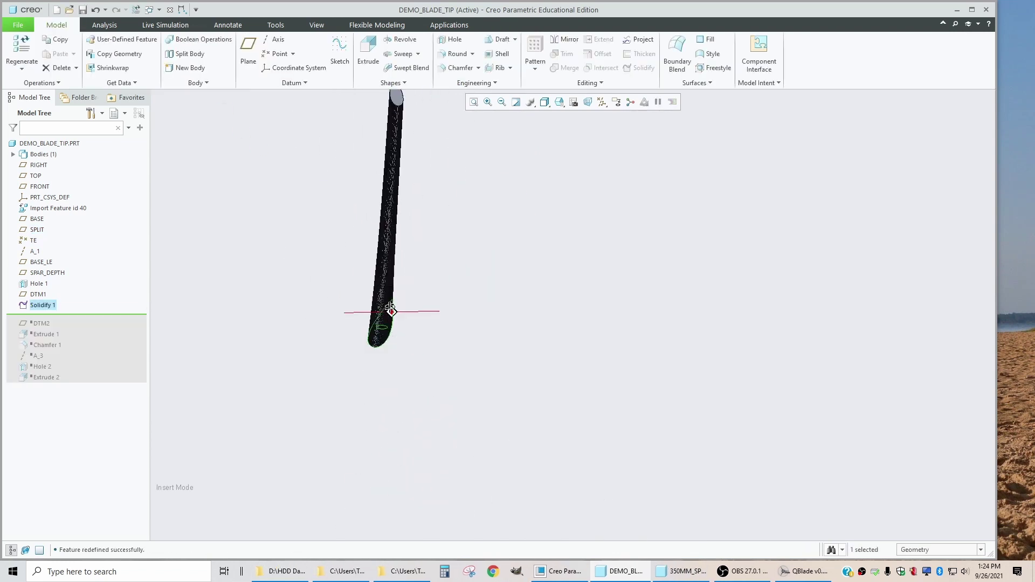
pyautogui.moveTo(368, 224); pyautogui.dragTo(404, 313, button='middle')
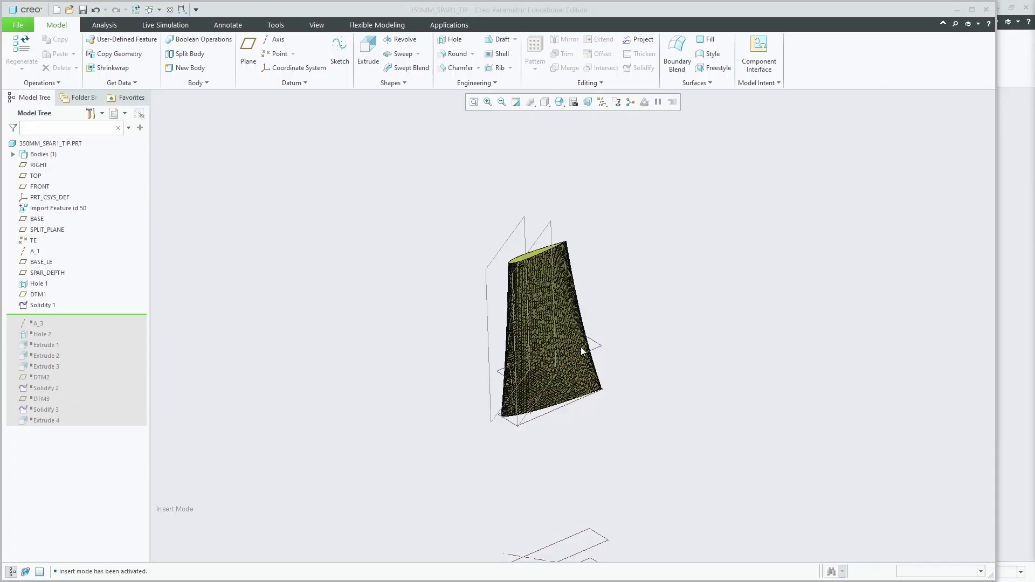
pyautogui.scroll(-3, 511, 362)
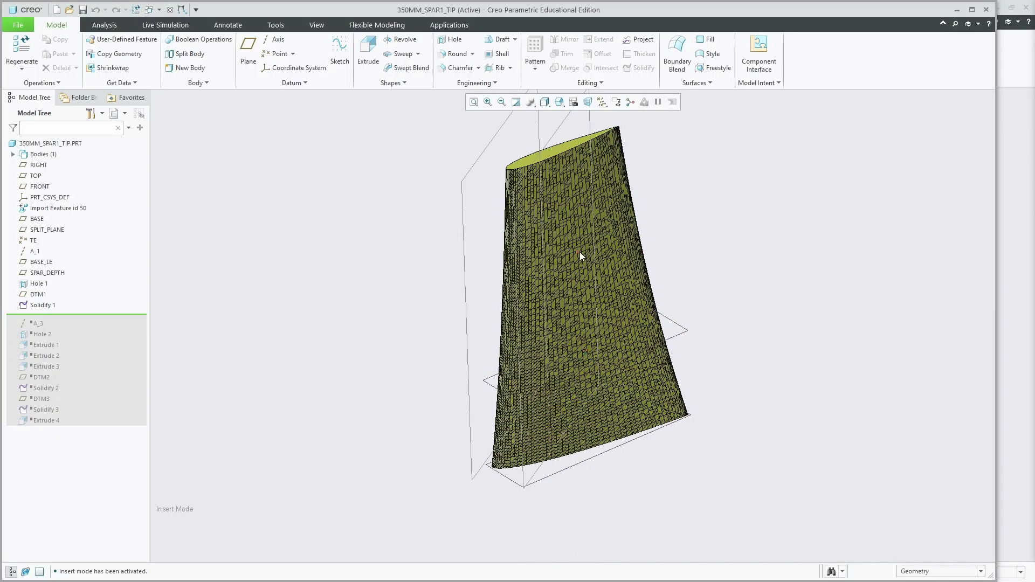
pyautogui.moveTo(596, 334)
pyautogui.mouseDown(button='middle')
pyautogui.moveTo(598, 236)
pyautogui.moveTo(593, 335)
pyautogui.mouseUp(button='middle')
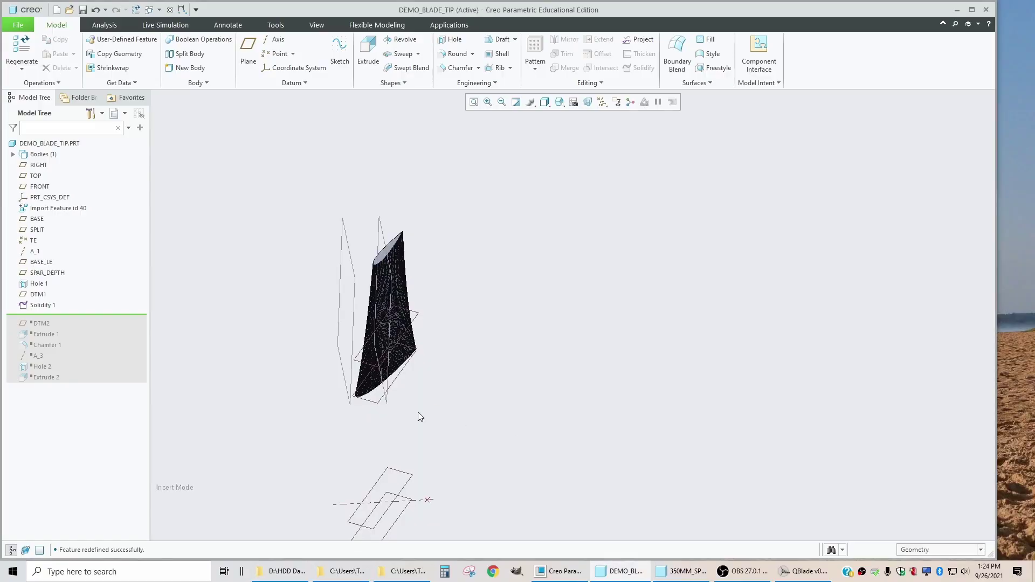
pyautogui.moveTo(418, 412)
pyautogui.mouseDown(button='middle')
pyautogui.moveTo(373, 378)
pyautogui.moveTo(410, 367)
pyautogui.mouseUp(button='middle')
pyautogui.scroll(-3, 373, 350)
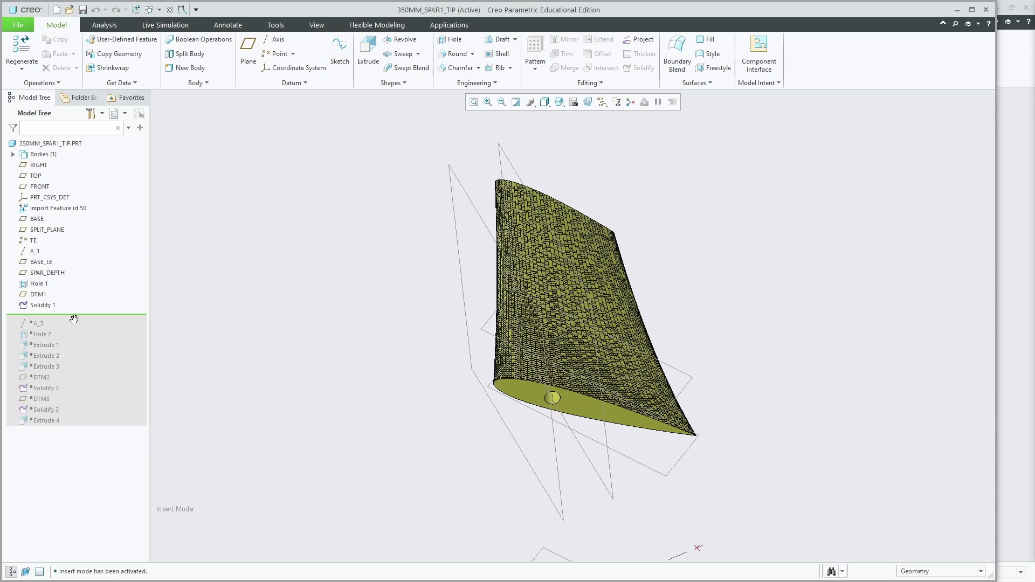
# Step: Advance the 350MM_SPAR1_TIP history past axis A_3 and Hole 2, examining the axis across the split airfoil face
pyautogui.moveTo(73, 329); pyautogui.dragTo(70, 325)
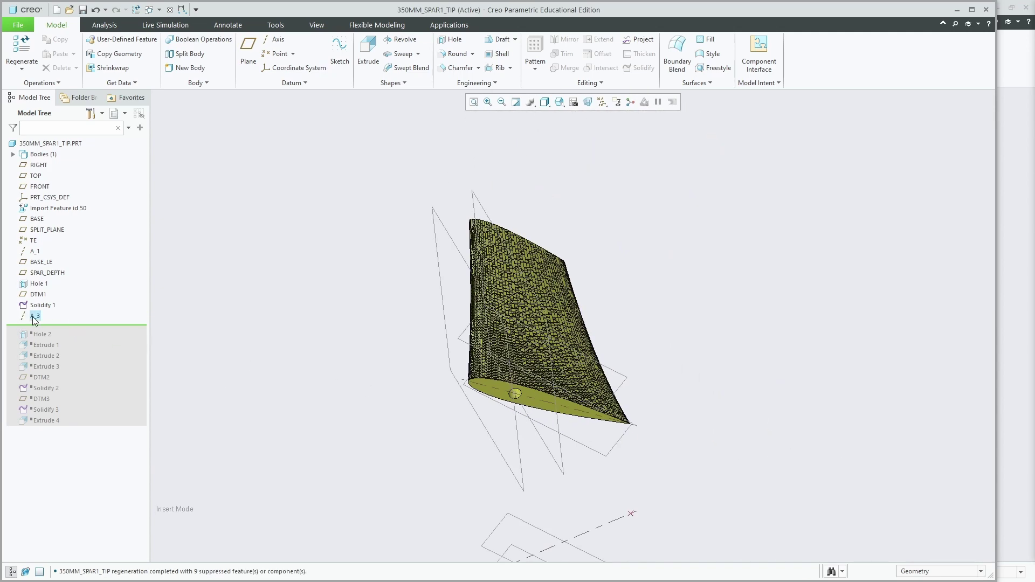
pyautogui.click(33, 317)
pyautogui.moveTo(347, 312); pyautogui.dragTo(421, 299, button='middle')
pyautogui.scroll(-5, 399, 412)
pyautogui.scroll(3, 421, 300)
pyautogui.scroll(-3, 424, 360)
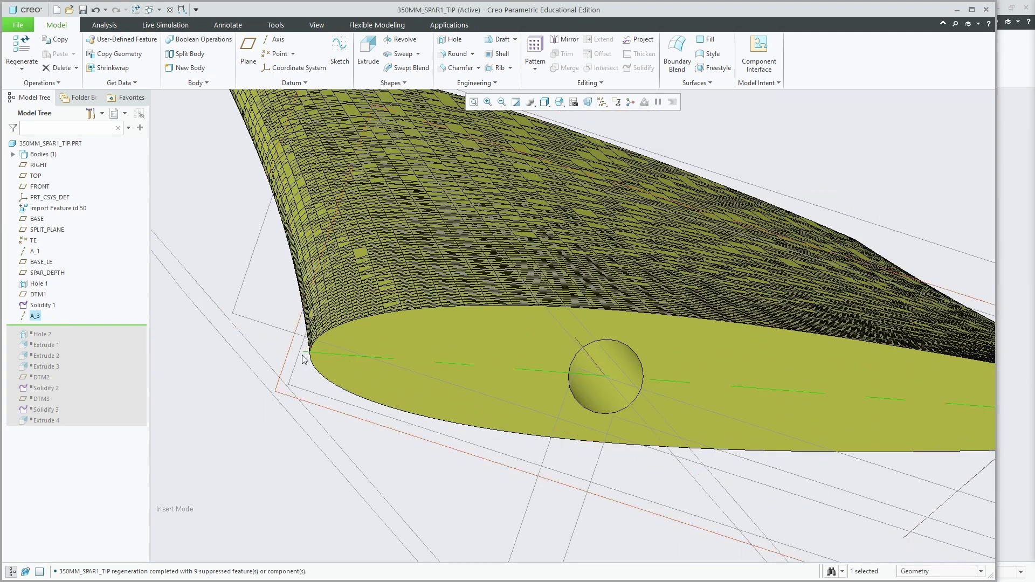
pyautogui.scroll(3, 328, 356)
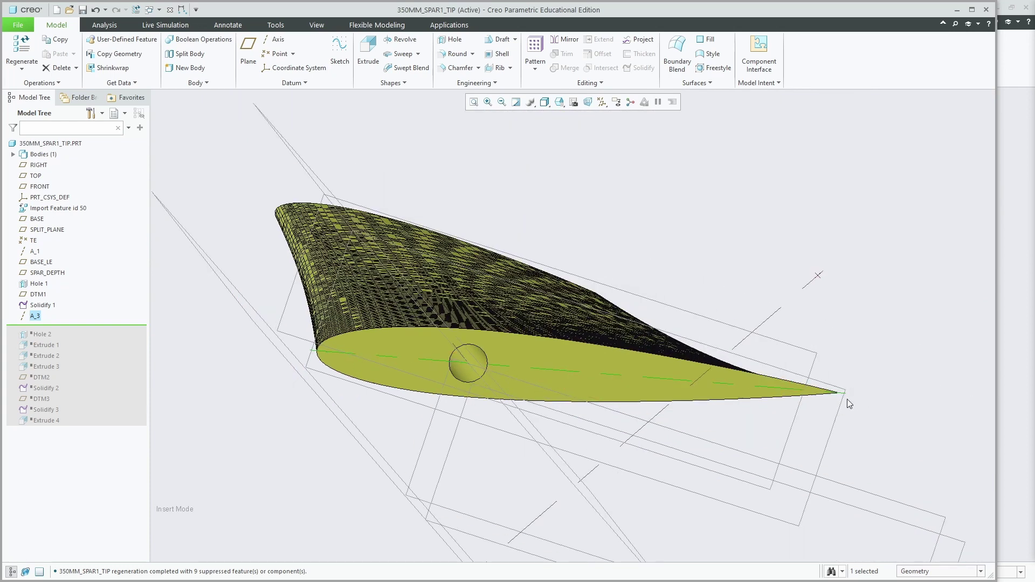
pyautogui.moveTo(68, 329); pyautogui.dragTo(68, 338)
pyautogui.scroll(-2, 509, 385)
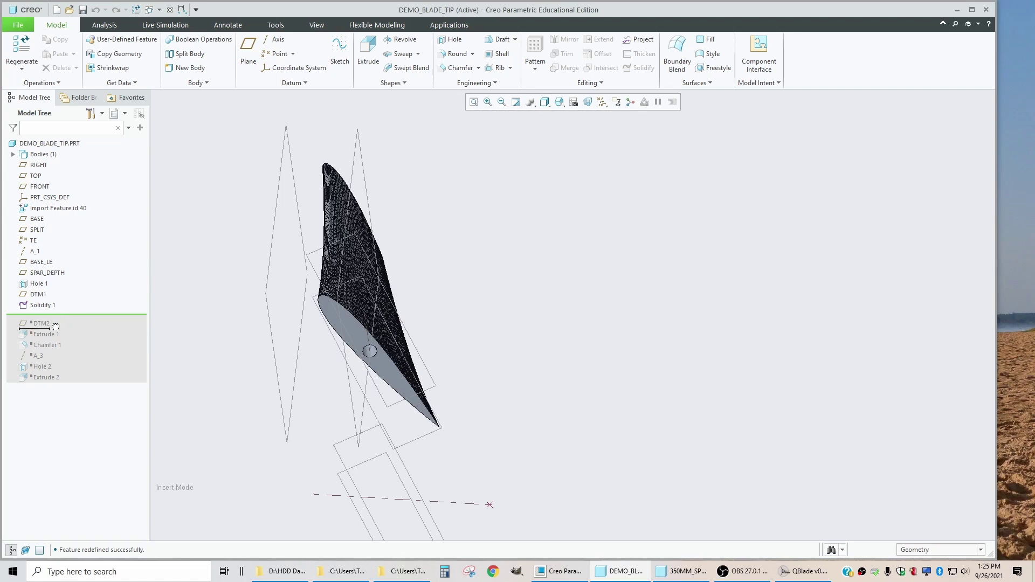
# Step: Resume the DEMO_BLADE_TIP features through axis A_3 and Hole 2, highlighting each to check its placement
pyautogui.moveTo(55, 327); pyautogui.dragTo(51, 356)
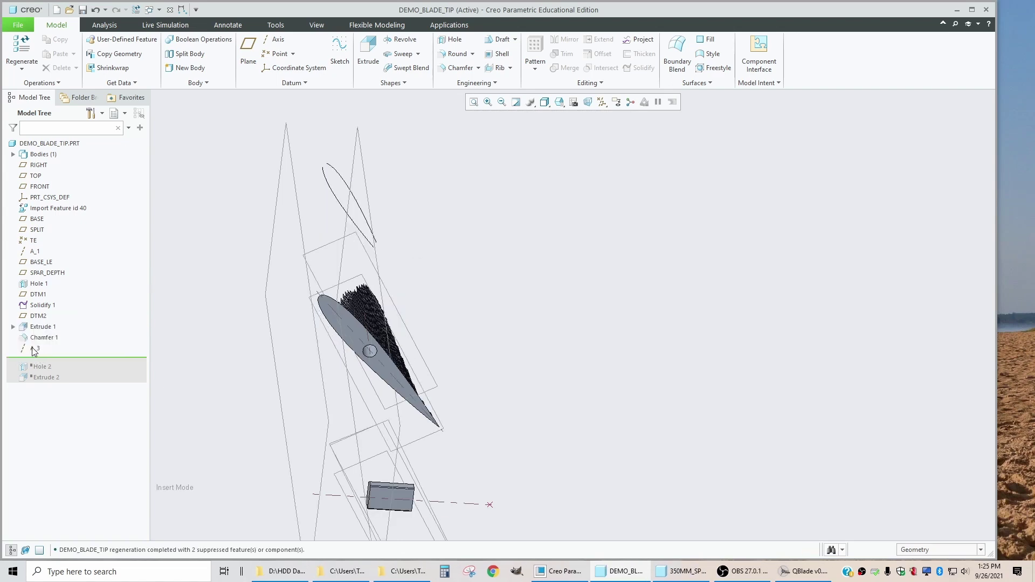
pyautogui.click(35, 348)
pyautogui.click(257, 389)
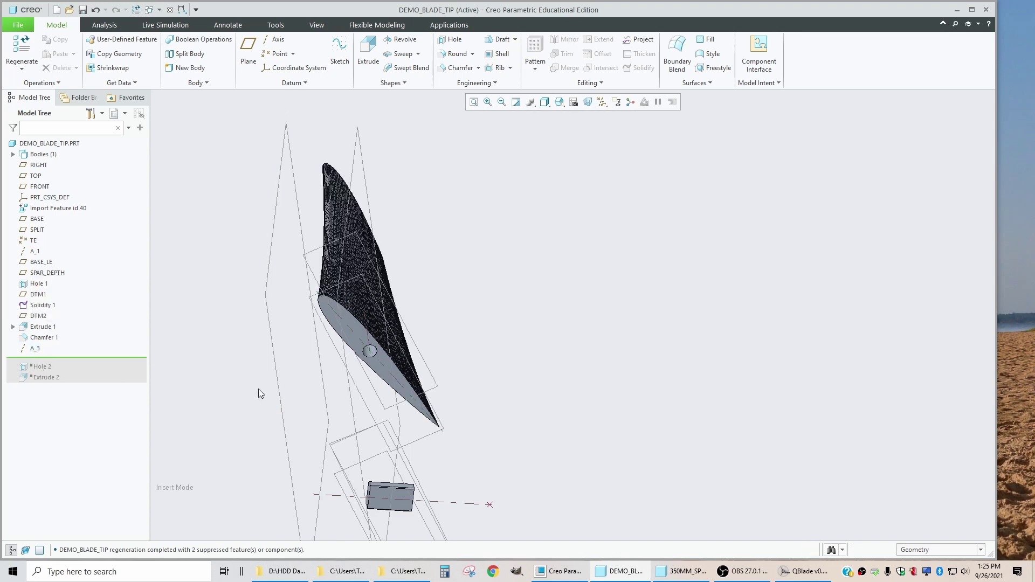
pyautogui.scroll(3, 418, 368)
pyautogui.scroll(-4, 353, 371)
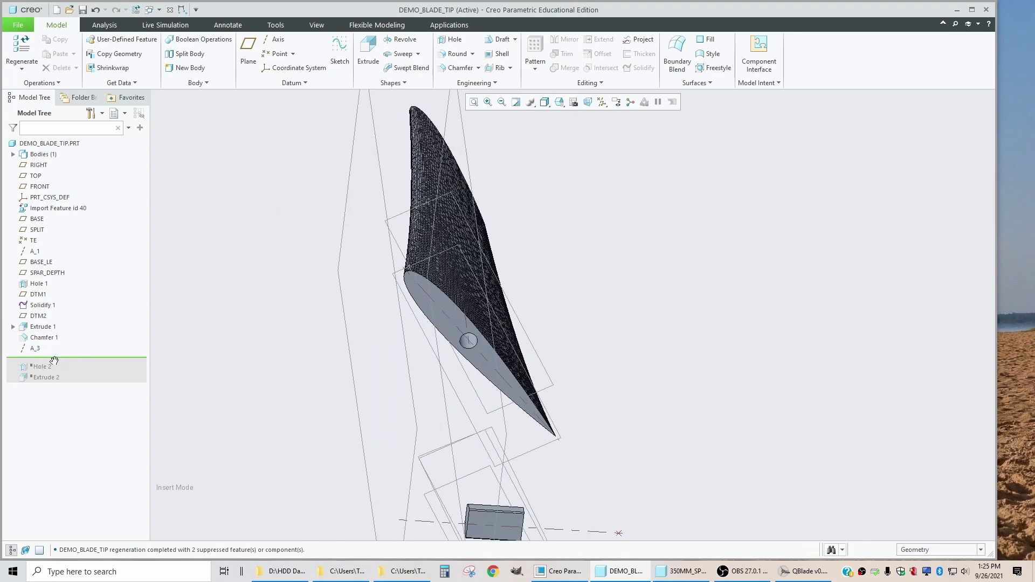
pyautogui.moveTo(63, 368); pyautogui.dragTo(41, 367)
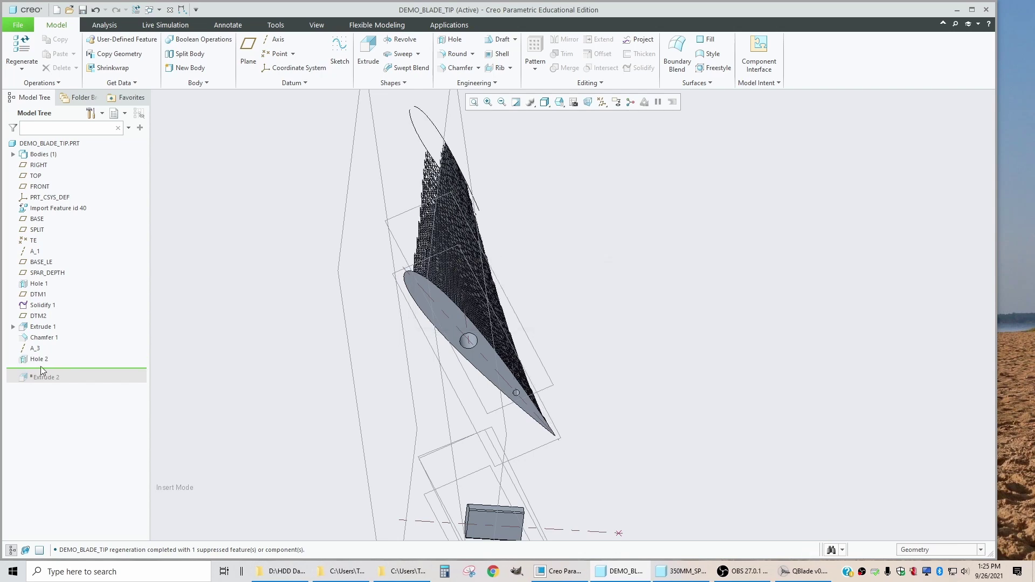
pyautogui.click(40, 360)
# Step: Delete the detached leftover block, Extrude 1, together with its dependent Chamfer 1
pyautogui.scroll(3, 453, 398)
pyautogui.moveTo(453, 397); pyautogui.dragTo(428, 426, button='middle')
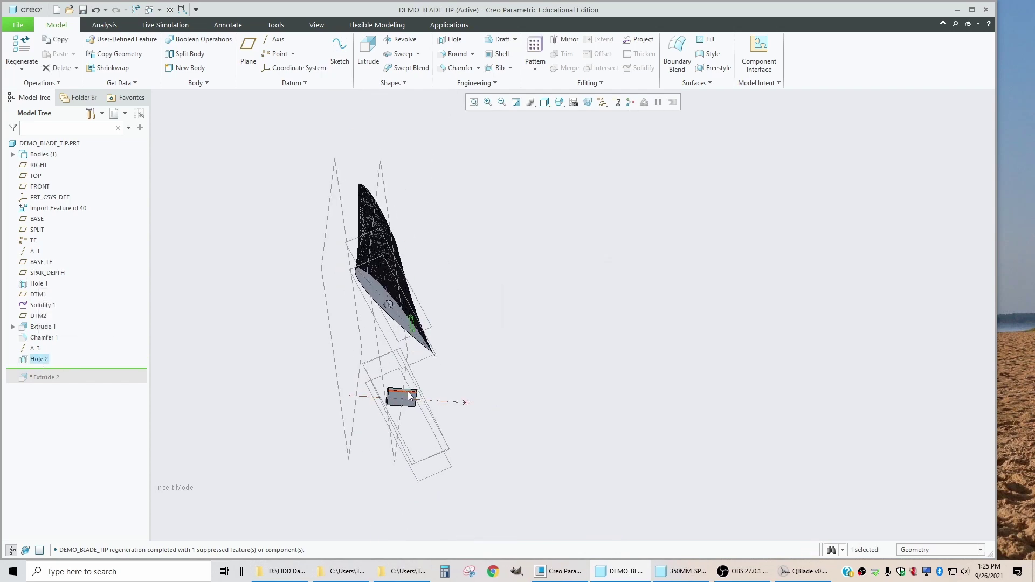
pyautogui.scroll(-5, 428, 426)
pyautogui.scroll(-3, 365, 360)
pyautogui.click(357, 342)
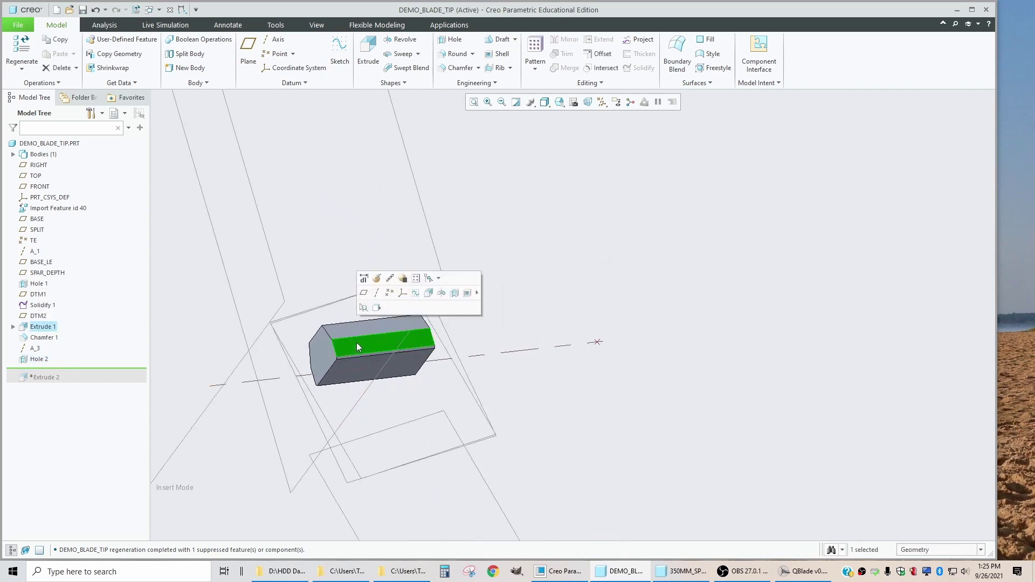
pyautogui.press('Delete')
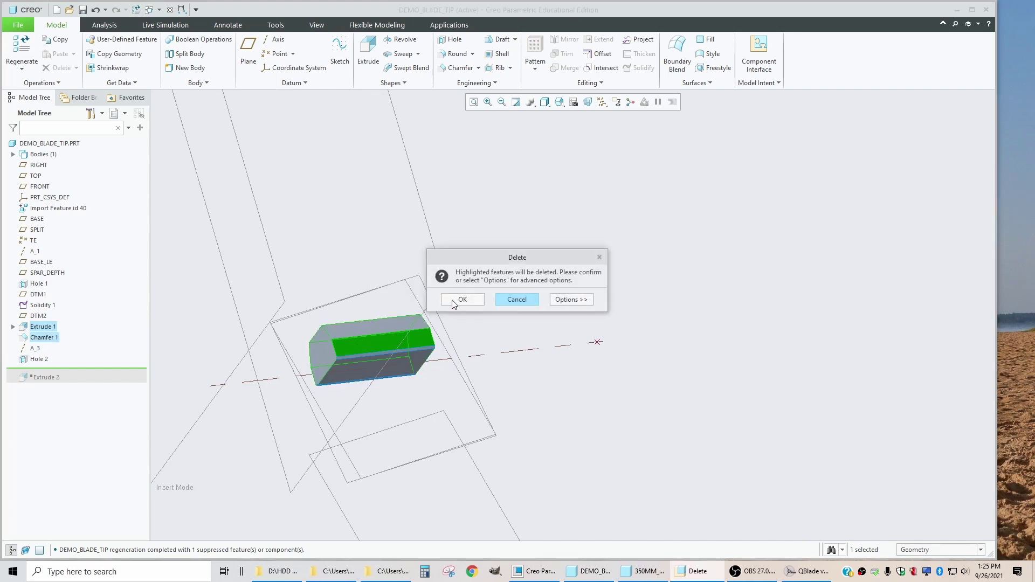
pyautogui.click(454, 302)
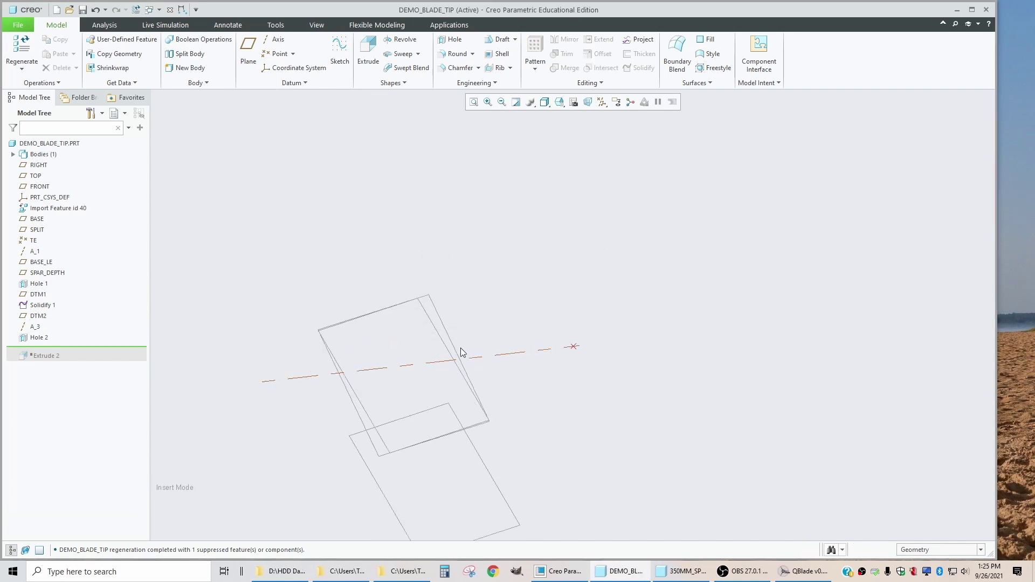
# Step: Check Hole 2 on the blade's split face and try to resume Extrude 2 in the feature history
pyautogui.scroll(-5, 406, 396)
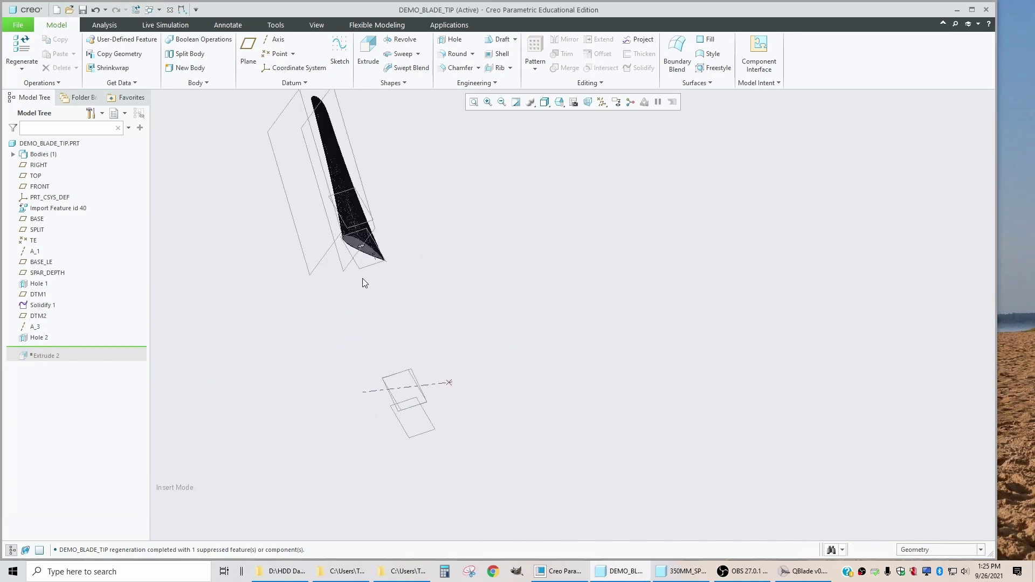
pyautogui.scroll(6, 362, 278)
pyautogui.moveTo(355, 320)
pyautogui.mouseDown(button='middle')
pyautogui.moveTo(301, 271)
pyautogui.moveTo(319, 243)
pyautogui.moveTo(341, 271)
pyautogui.mouseUp(button='middle')
pyautogui.moveTo(467, 338); pyautogui.dragTo(526, 343, button='middle')
pyautogui.scroll(-1, 434, 344)
pyautogui.click(38, 338)
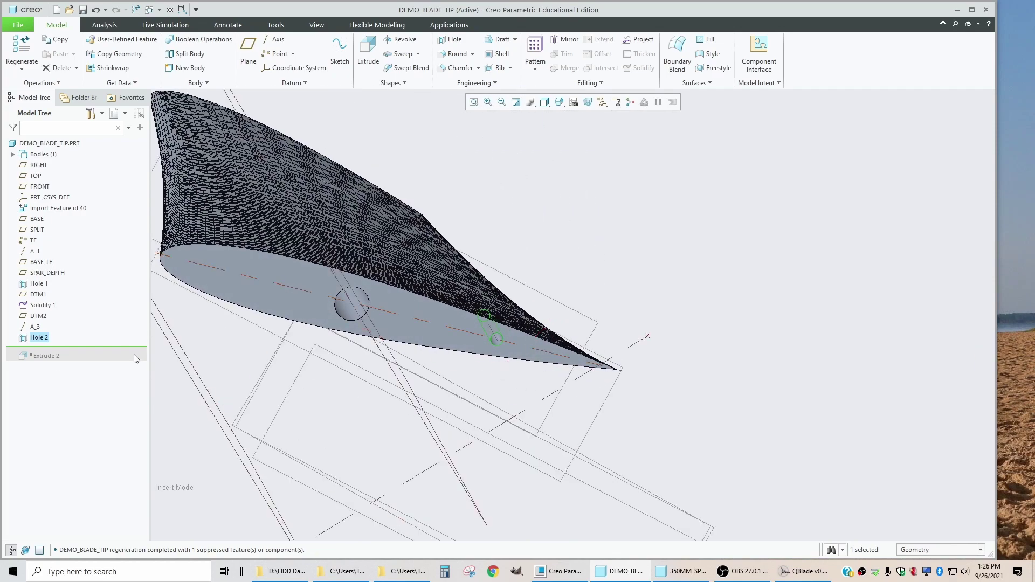
pyautogui.click(86, 350)
pyautogui.moveTo(81, 369); pyautogui.dragTo(82, 371)
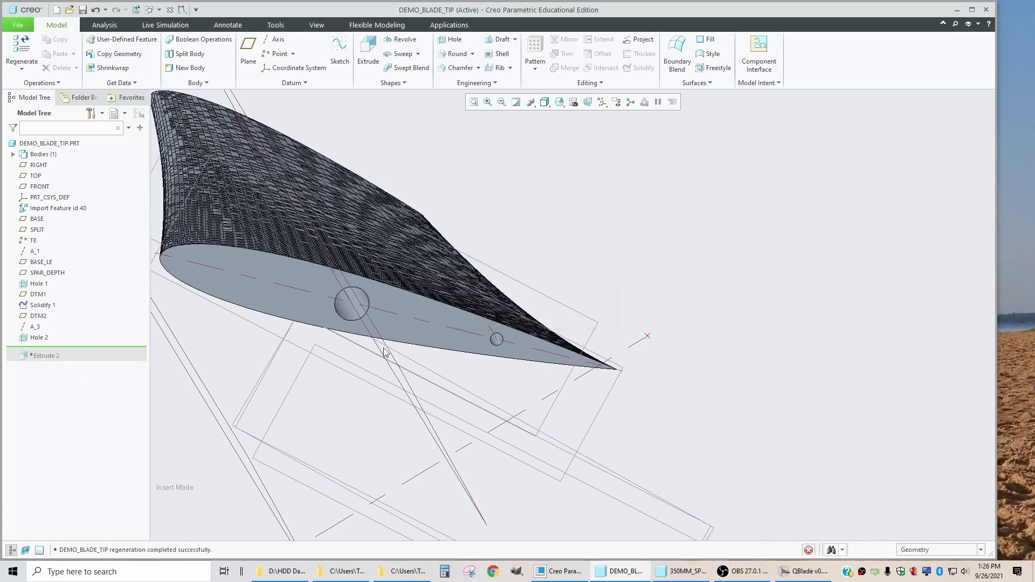
# Step: Delete the resumed Extrude 2 from DEMO_BLADE_TIP
pyautogui.click(42, 350)
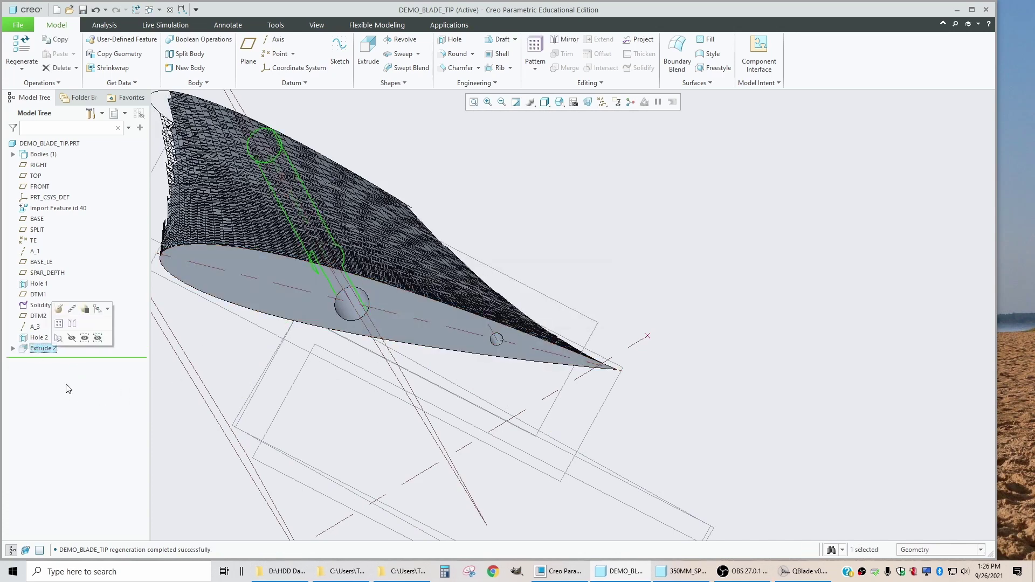
pyautogui.press('Delete')
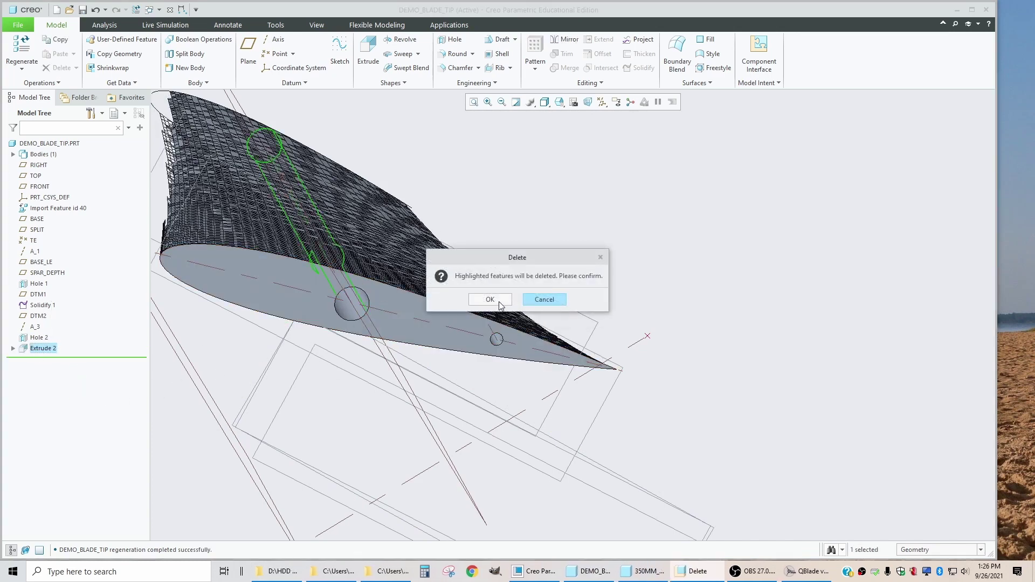
pyautogui.click(489, 300)
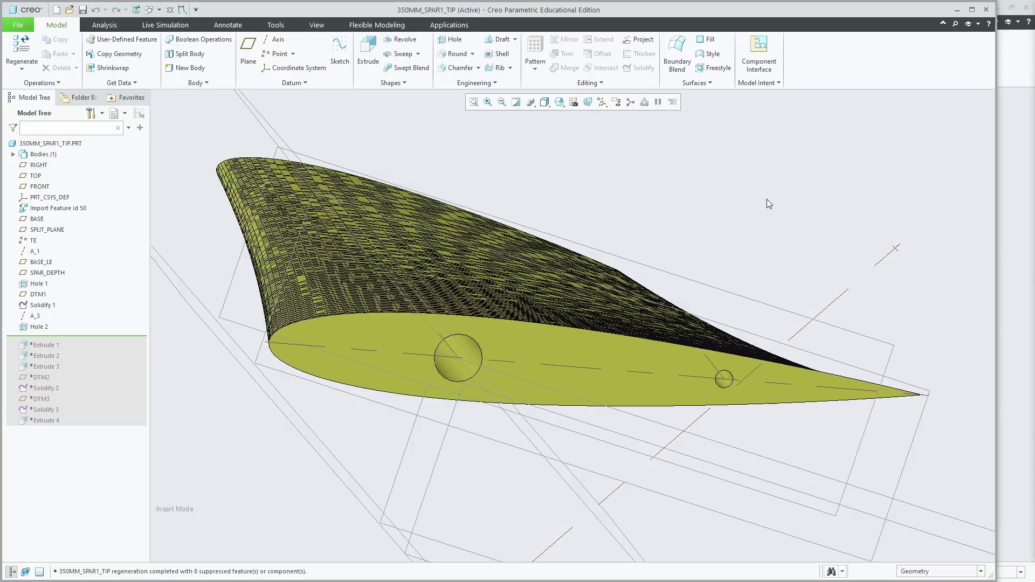
# Step: Switch to the 350MM_SPAR1_TIP reference and resume its history through Extrude 1, checking the blade around the split face
pyautogui.keyDown('shift'); pyautogui.moveTo(768, 203); pyautogui.dragTo(857, 191, button='middle'); pyautogui.keyUp('shift')
pyautogui.moveTo(439, 314); pyautogui.dragTo(435, 328, button='middle')
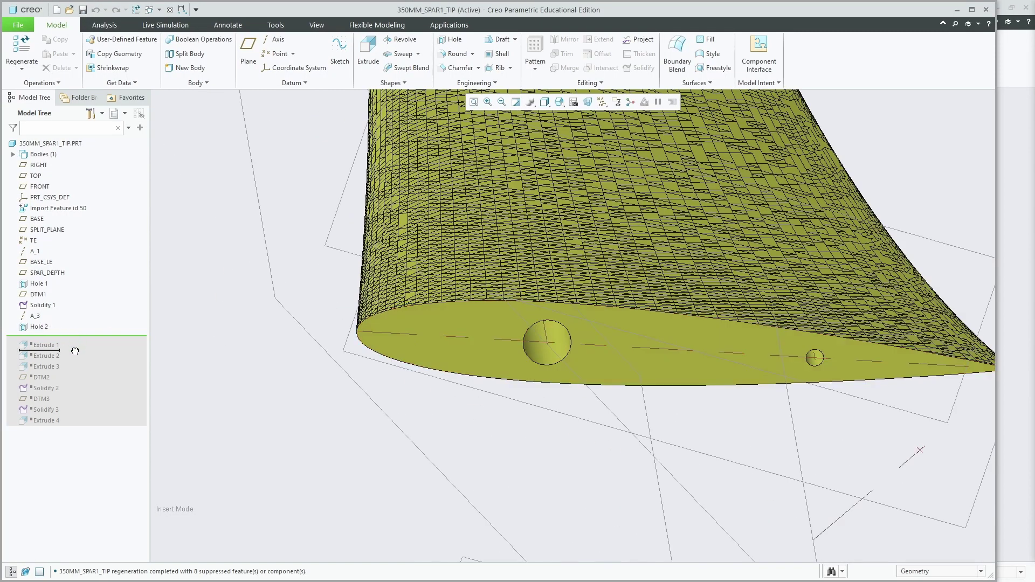
pyautogui.moveTo(75, 351); pyautogui.dragTo(75, 349)
pyautogui.hotkey('ctrl', 'd')
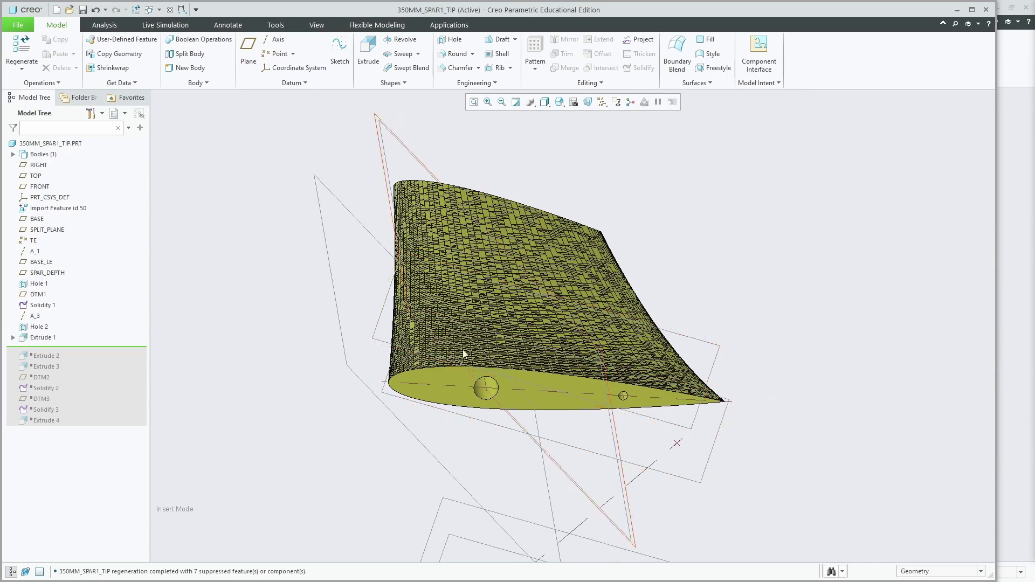
pyautogui.moveTo(464, 353); pyautogui.dragTo(468, 318, button='middle')
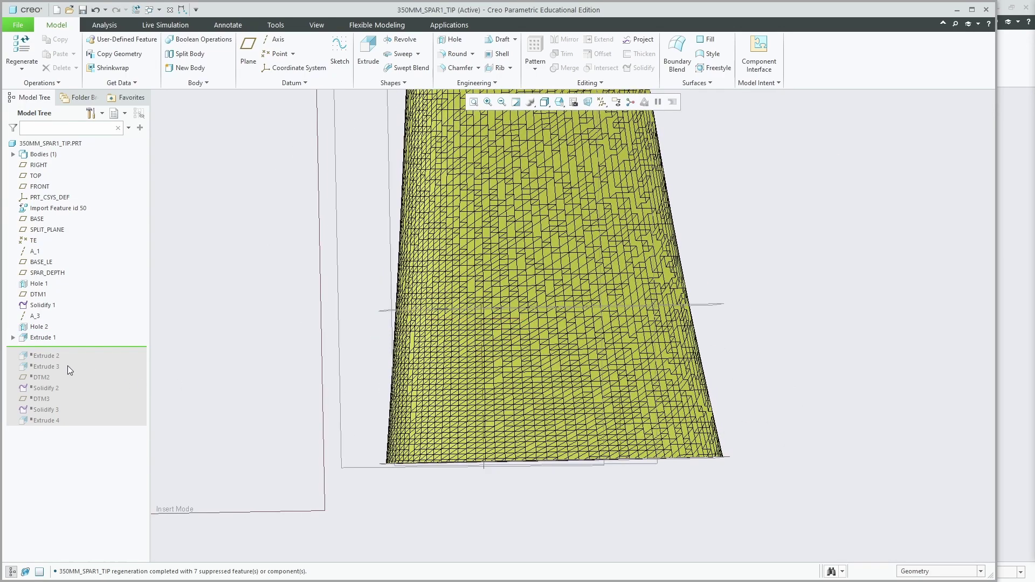
pyautogui.scroll(-4, 426, 296)
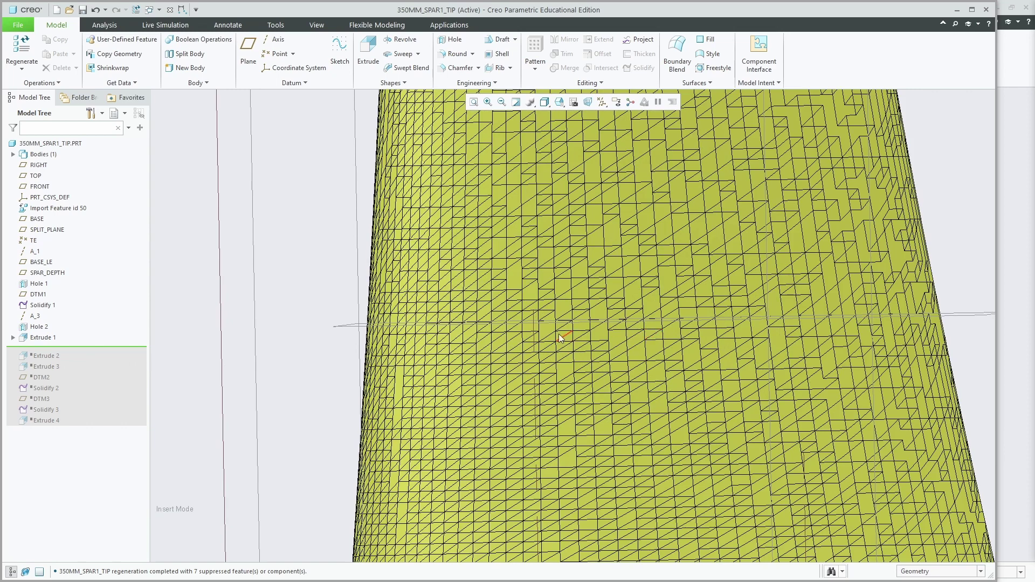
# Step: Display the reference blade as a wireframe and highlight Extrude 1 to examine its recess near the spar hole's inner end
pyautogui.click(558, 103)
pyautogui.click(555, 174)
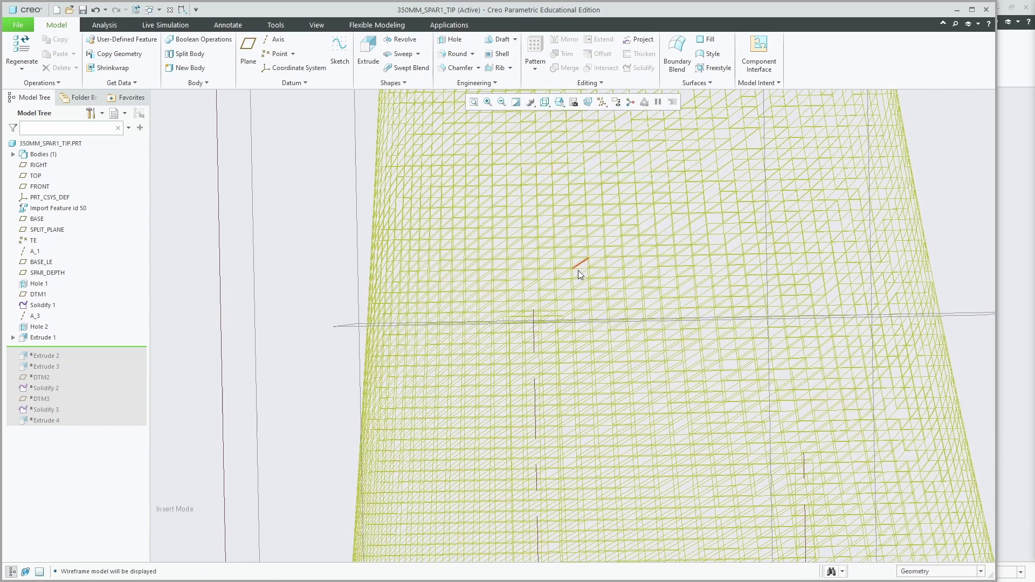
pyautogui.scroll(-2, 535, 337)
pyautogui.scroll(-3, 538, 305)
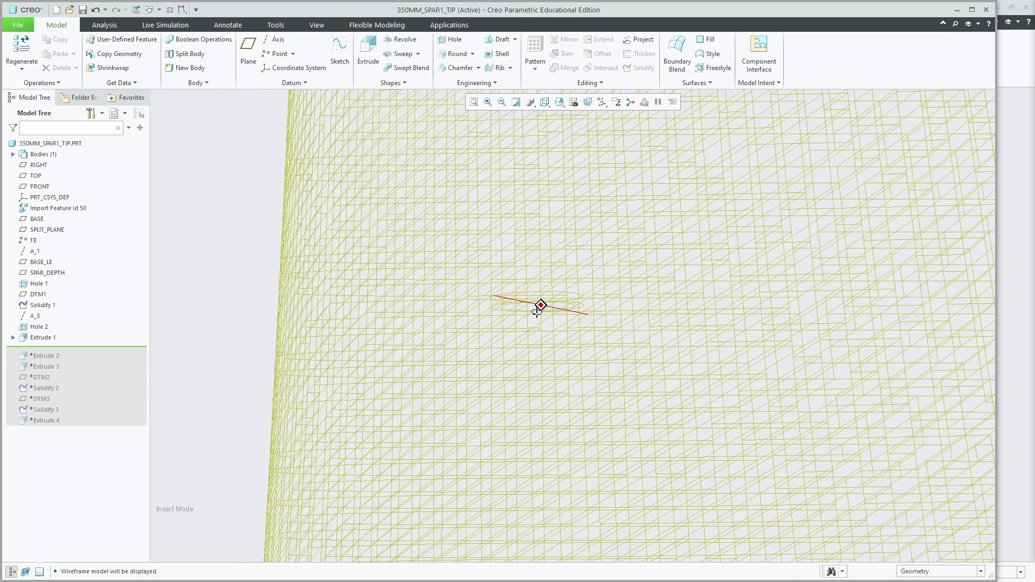
pyautogui.scroll(3, 527, 321)
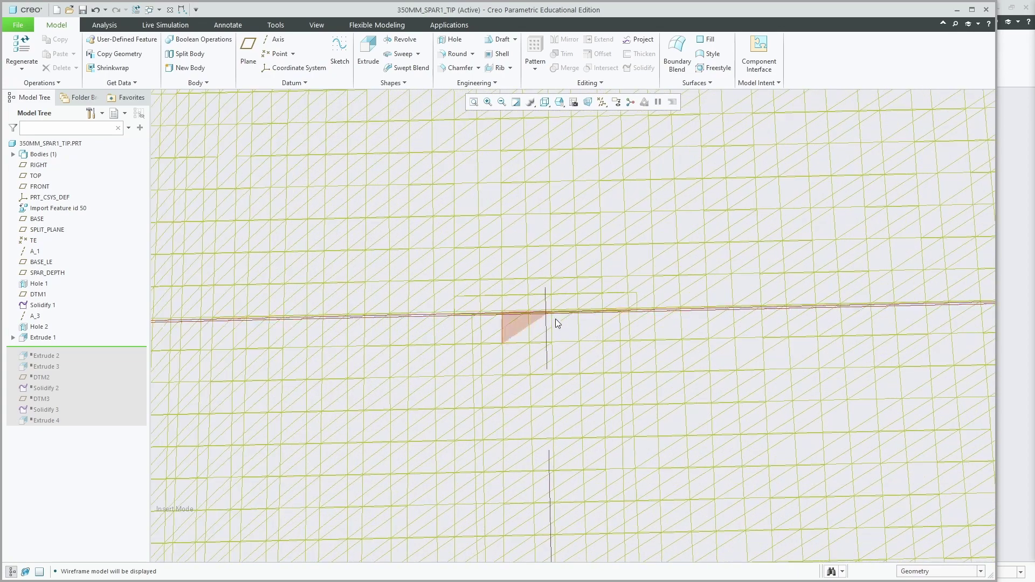
pyautogui.scroll(2, 629, 289)
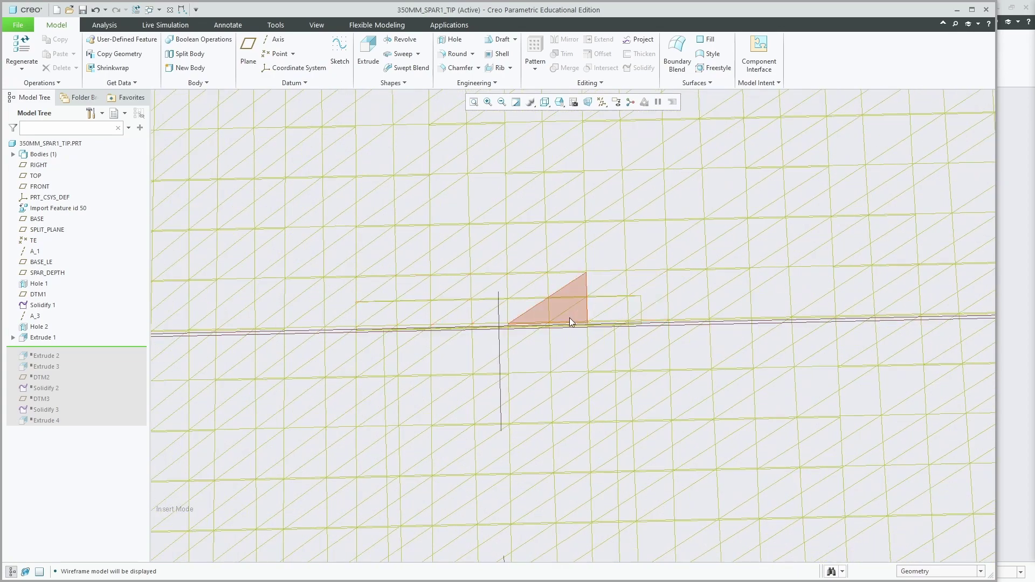
pyautogui.click(45, 339)
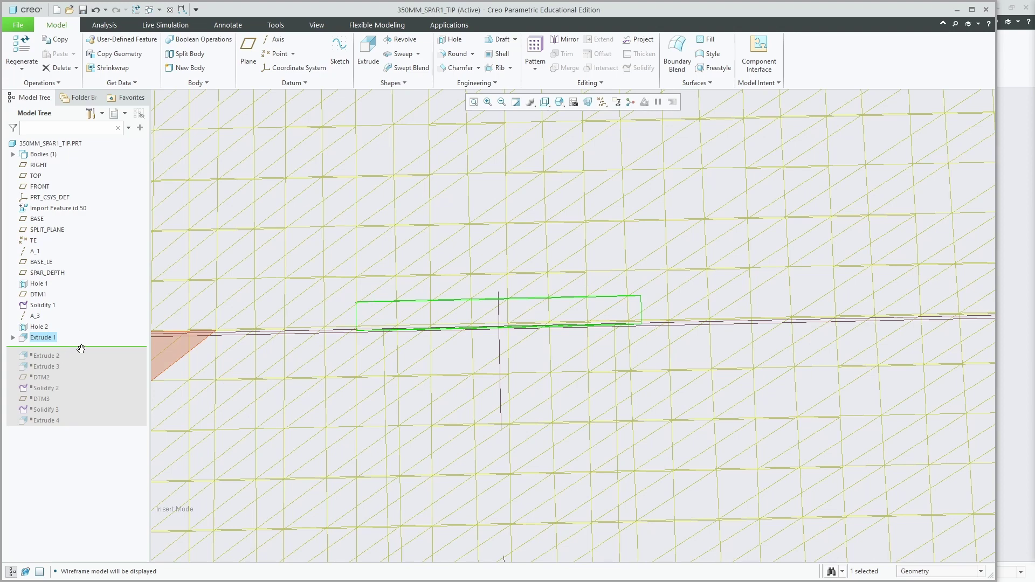
# Step: Resume Extrude 2 and Extrude 3 in the reference history, highlighting each to see where it sits along the spar axis
pyautogui.moveTo(81, 349); pyautogui.dragTo(81, 360)
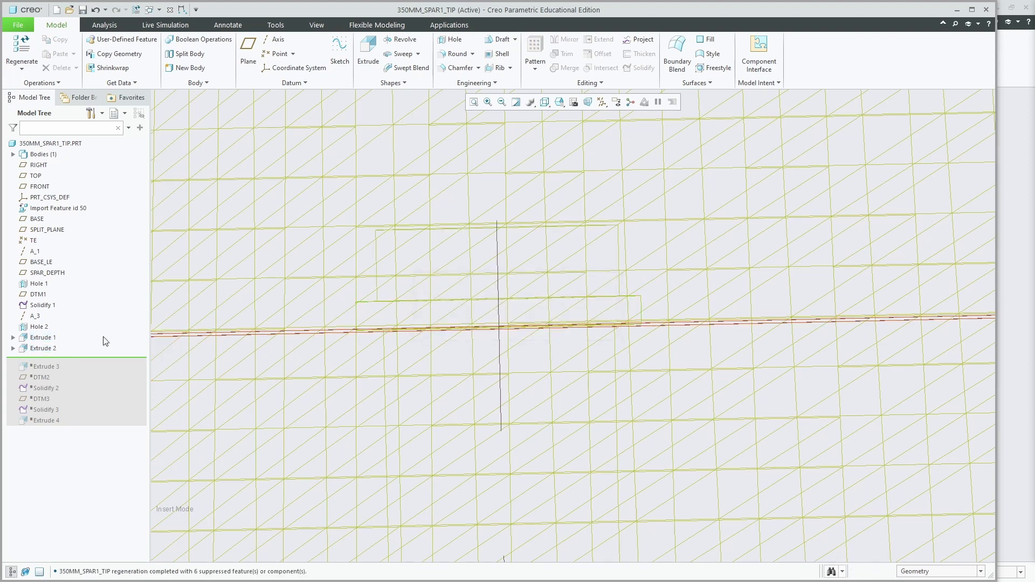
pyautogui.click(51, 353)
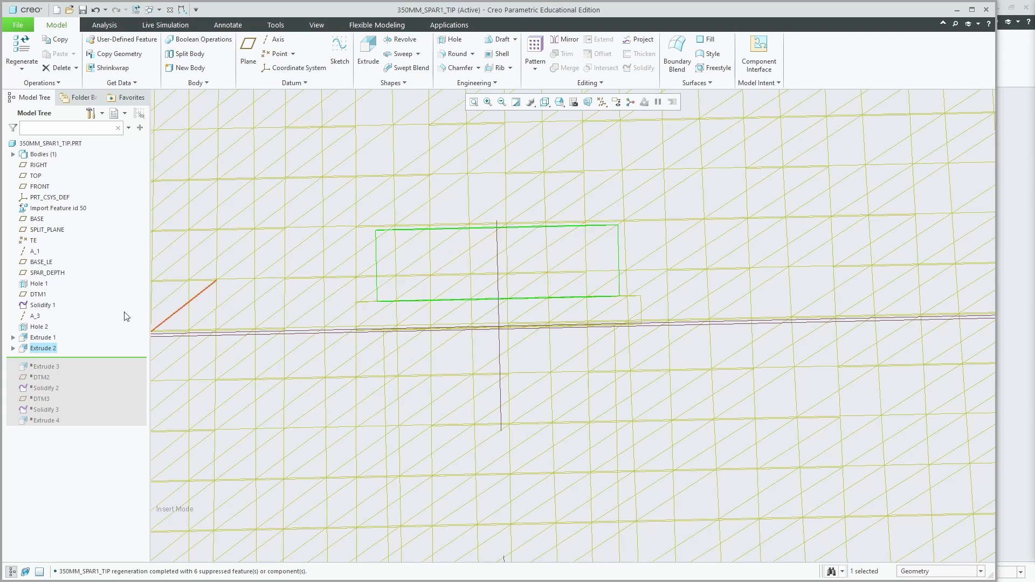
pyautogui.moveTo(60, 361); pyautogui.dragTo(50, 372)
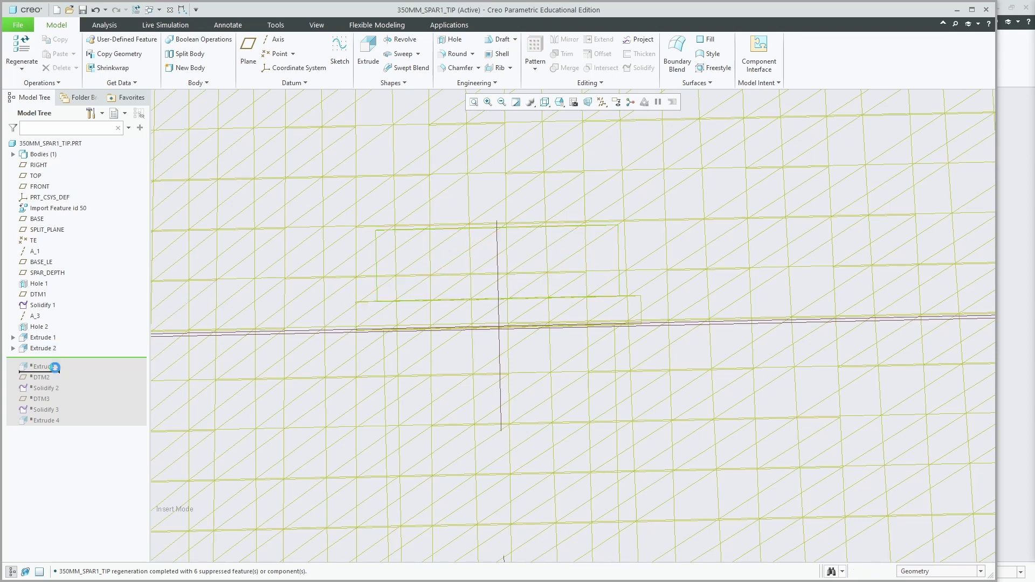
pyautogui.click(43, 359)
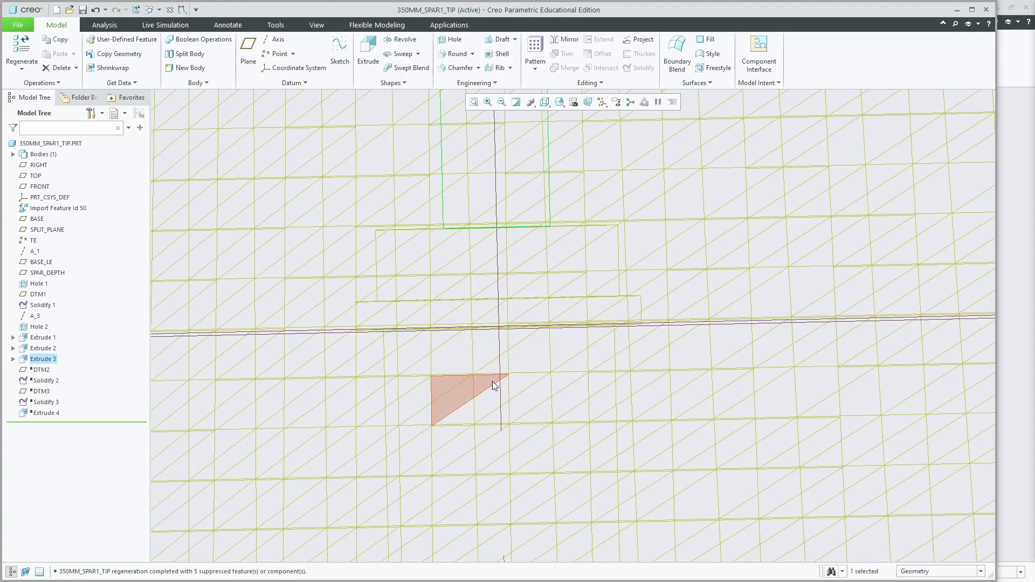
# Step: Examine how Extrude 3 runs along the spar axis to the blade's far end in the wireframe reference
pyautogui.scroll(6, 491, 383)
pyautogui.scroll(3, 492, 354)
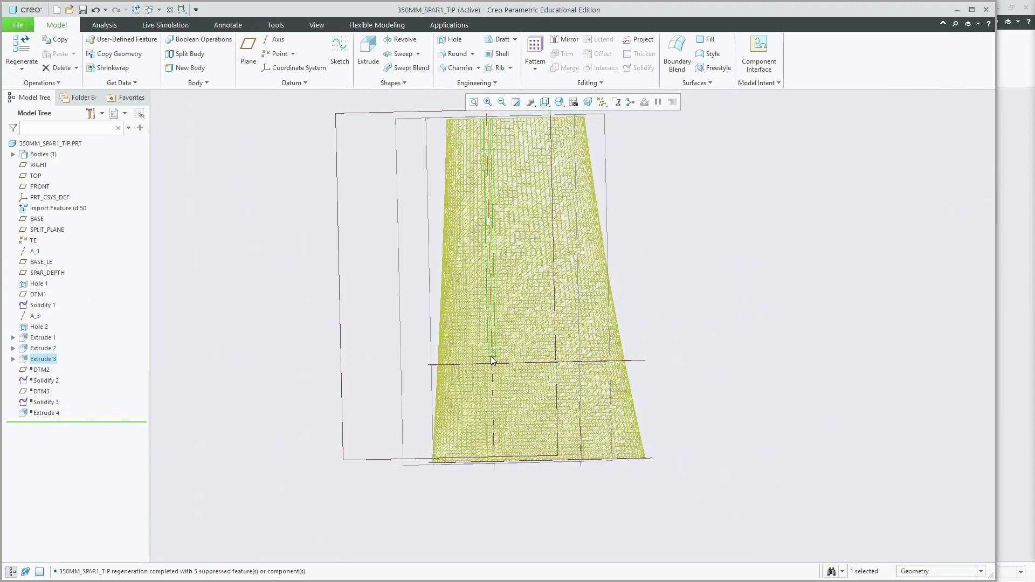
pyautogui.scroll(-2, 490, 116)
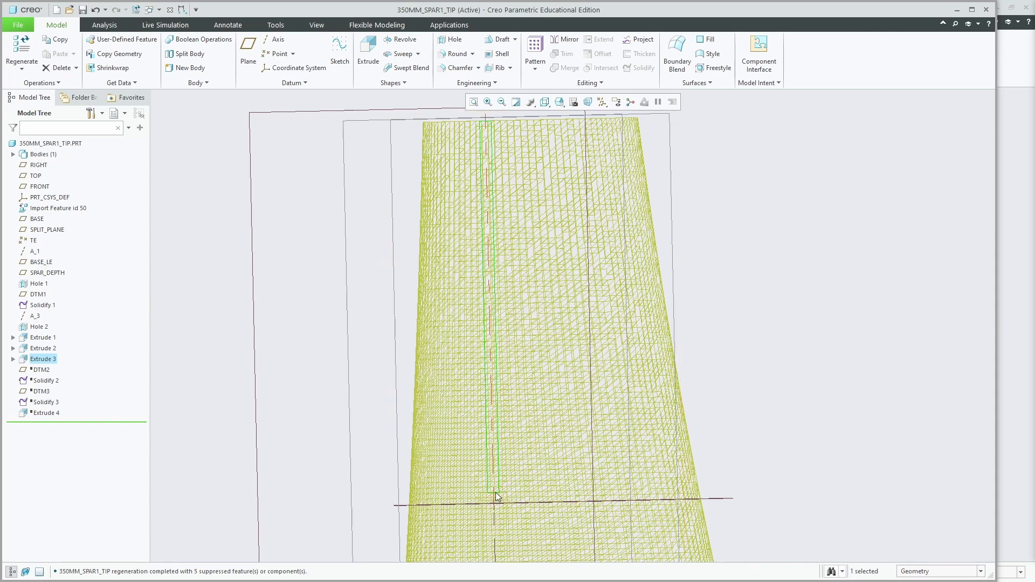
pyautogui.scroll(1, 497, 335)
pyautogui.scroll(2, 494, 217)
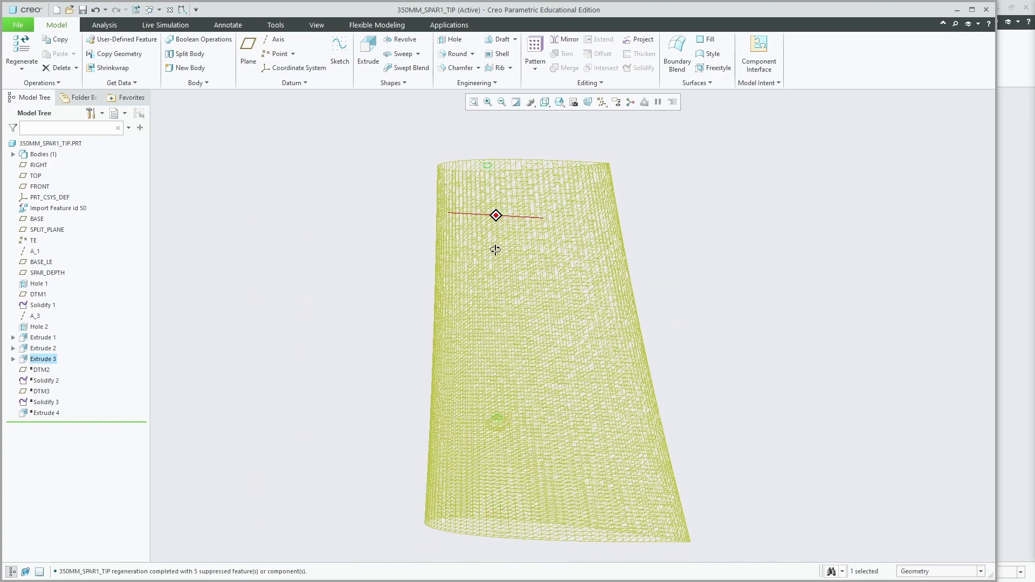
pyautogui.moveTo(495, 215)
pyautogui.mouseDown(button='middle')
pyautogui.moveTo(499, 143)
pyautogui.moveTo(486, 167)
pyautogui.moveTo(490, 208)
pyautogui.mouseUp(button='middle')
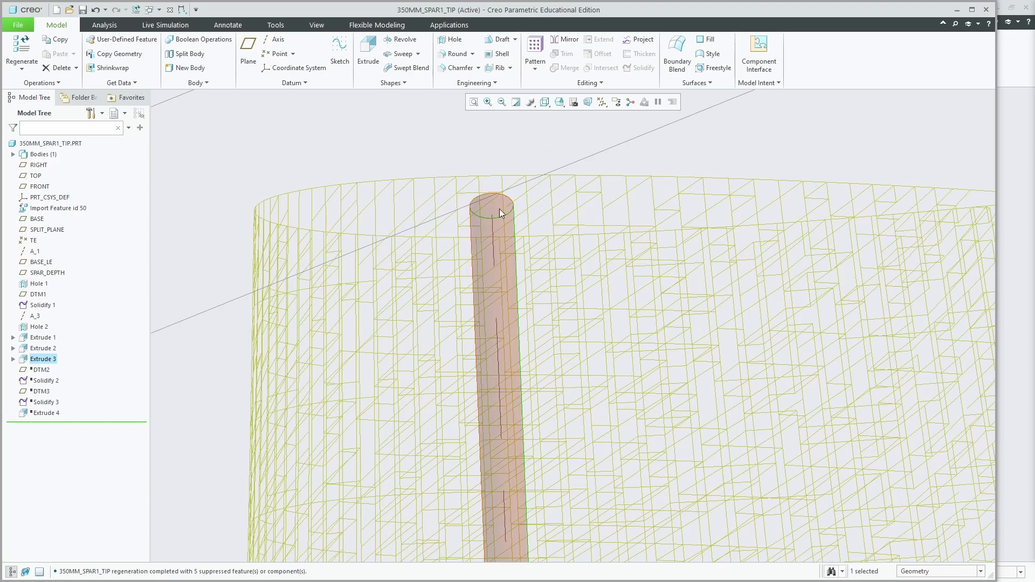
pyautogui.scroll(3, 480, 194)
pyautogui.scroll(2, 485, 199)
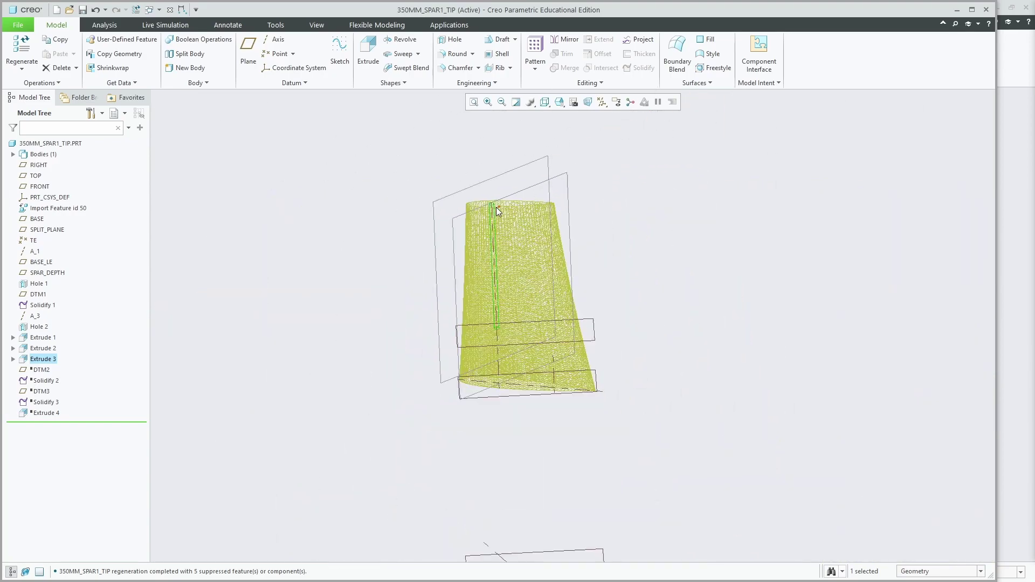
pyautogui.scroll(-5, 504, 313)
pyautogui.scroll(-5, 500, 377)
pyautogui.moveTo(491, 363); pyautogui.dragTo(520, 351, button='middle')
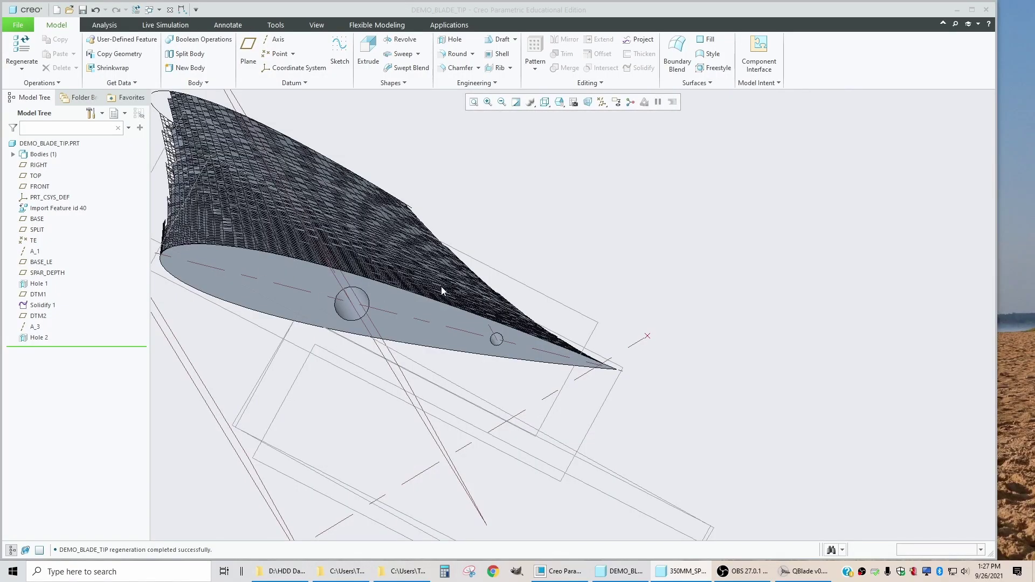
pyautogui.scroll(2, 590, 318)
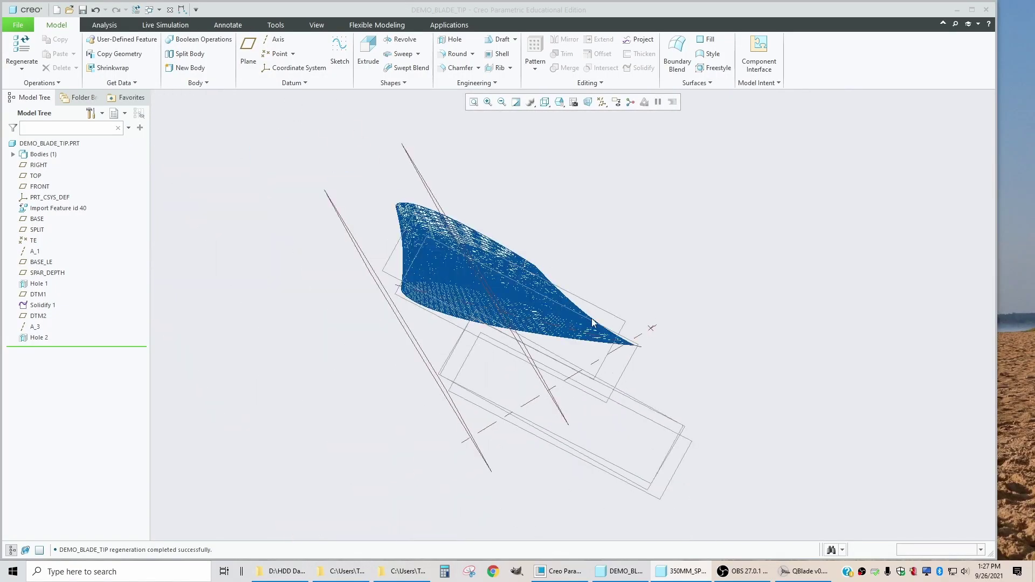
# Step: Show the dimensions of Extrude 1 in 350MM_SPAR1_TIP and inspect the ring-shaped recess around the spar axis
pyautogui.scroll(-6, 392, 313)
pyautogui.scroll(-3, 314, 374)
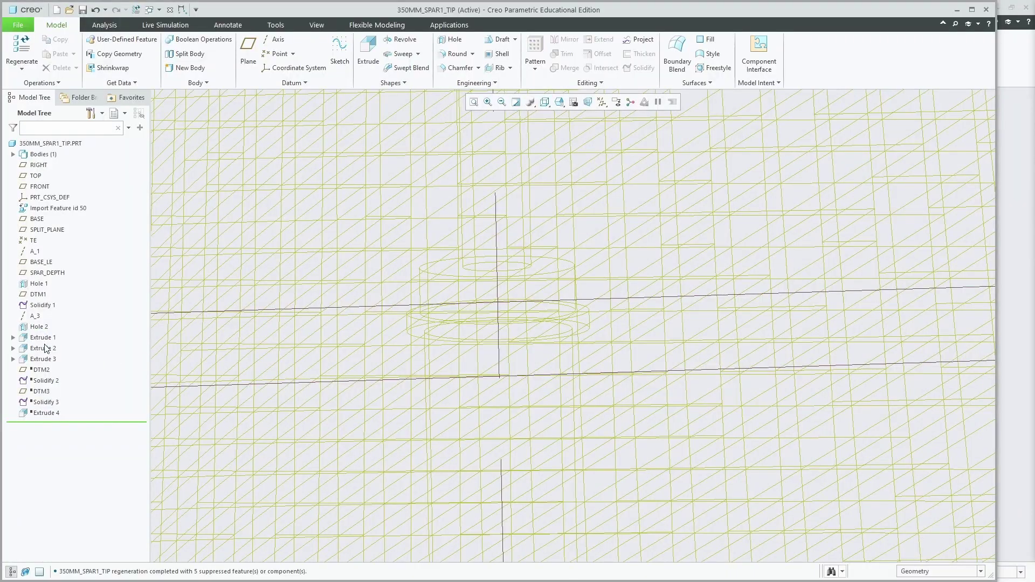
pyautogui.click(40, 338)
pyautogui.click(47, 273)
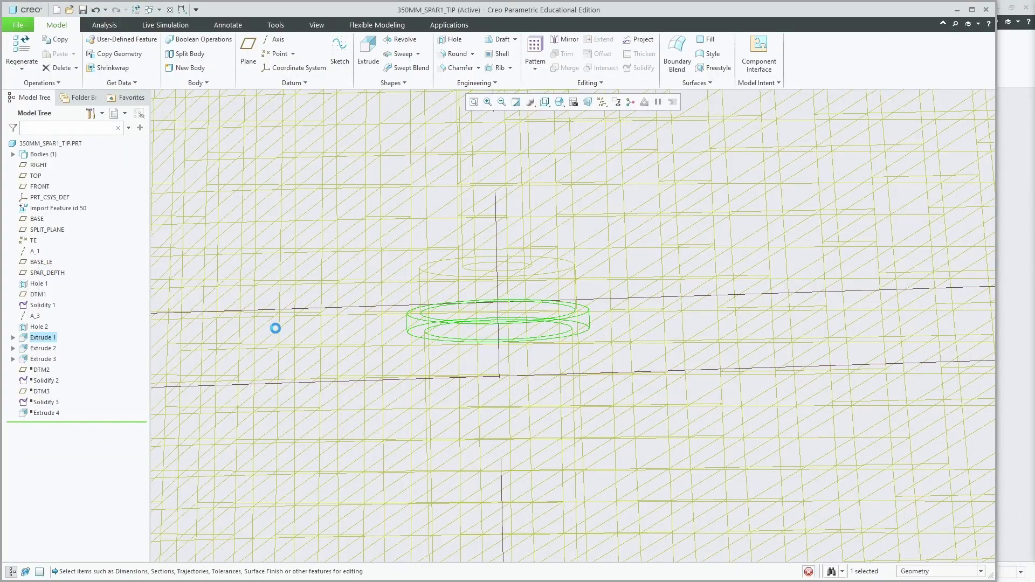
pyautogui.scroll(-1, 493, 318)
pyautogui.moveTo(496, 322); pyautogui.dragTo(497, 325, button='middle')
pyautogui.moveTo(375, 341); pyautogui.dragTo(421, 326, button='middle')
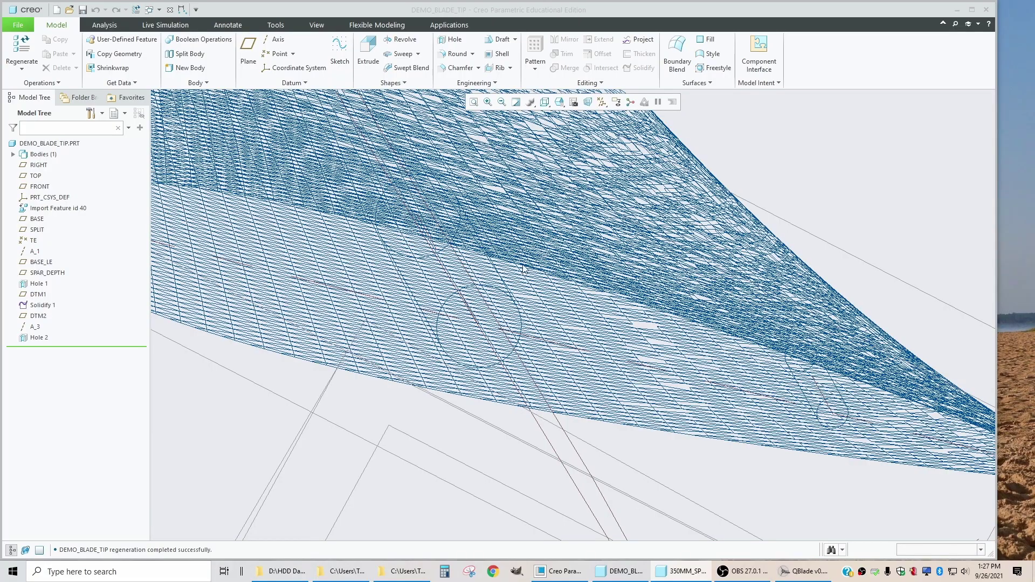
# Step: Return to DEMO_BLADE_TIP and set its display style to Shading without edges
pyautogui.click(499, 277)
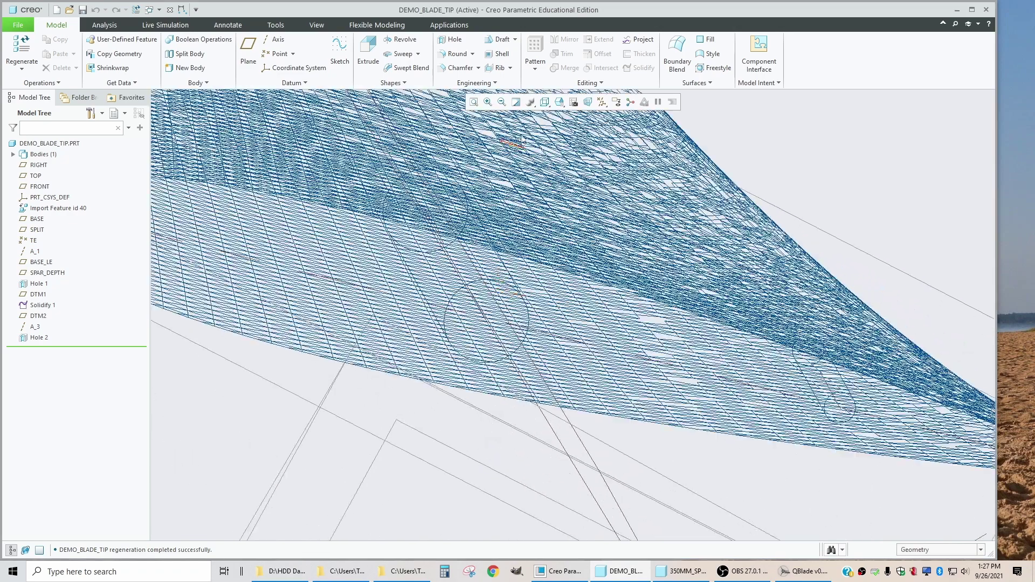
pyautogui.click(545, 104)
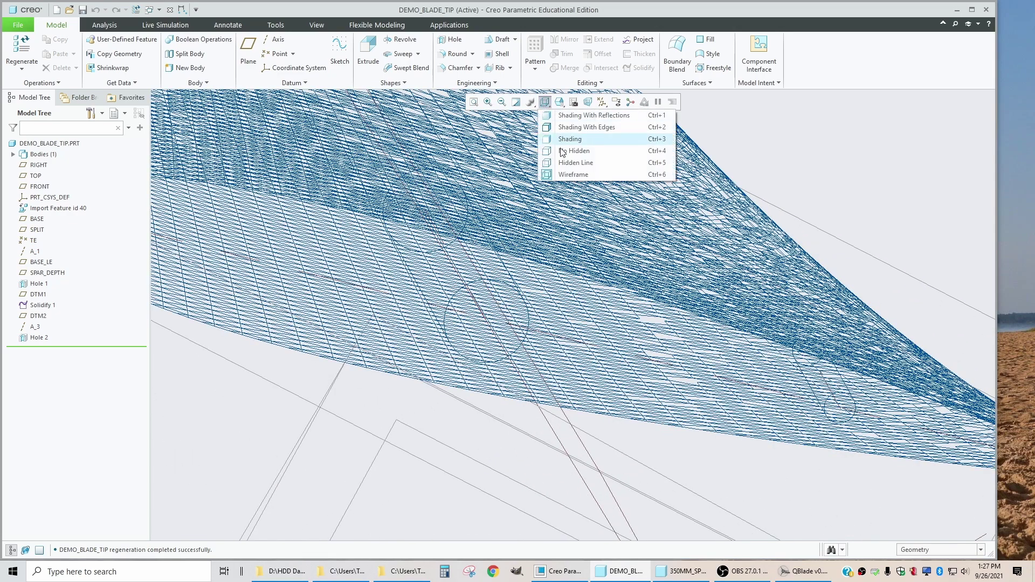
pyautogui.click(571, 128)
pyautogui.scroll(2, 508, 272)
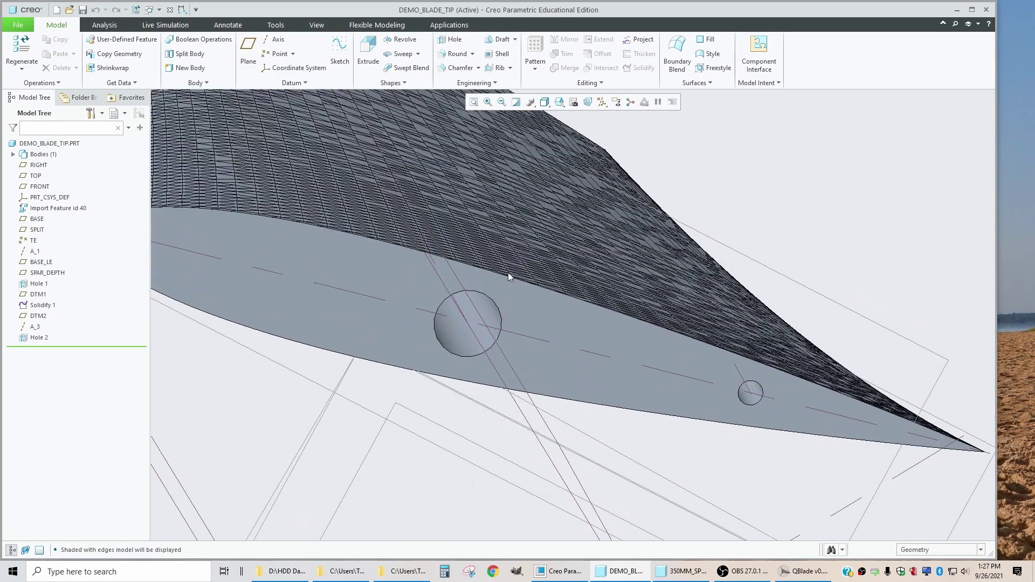
pyautogui.click(544, 102)
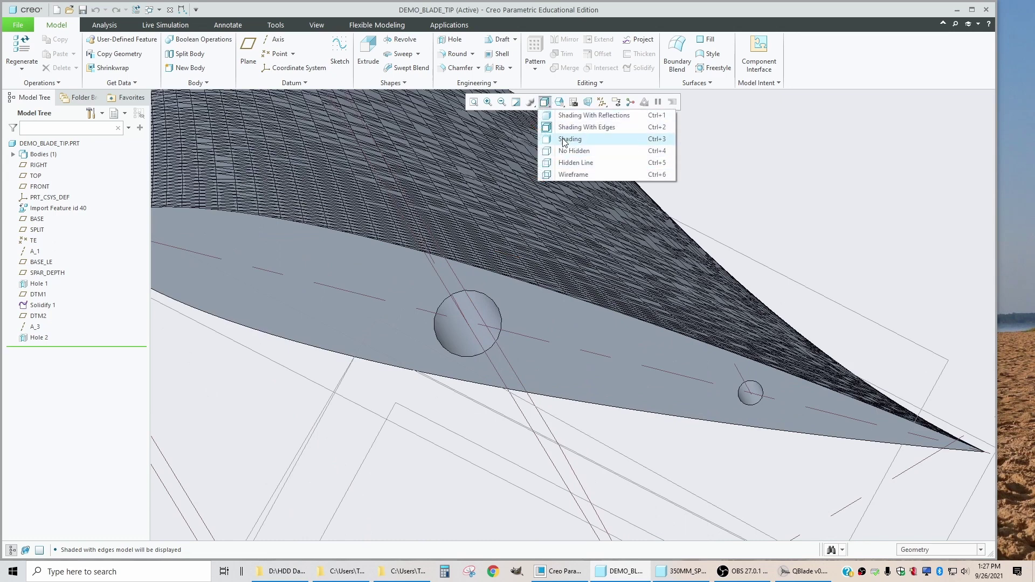
pyautogui.click(566, 139)
pyautogui.hotkey('ctrl', 'd')
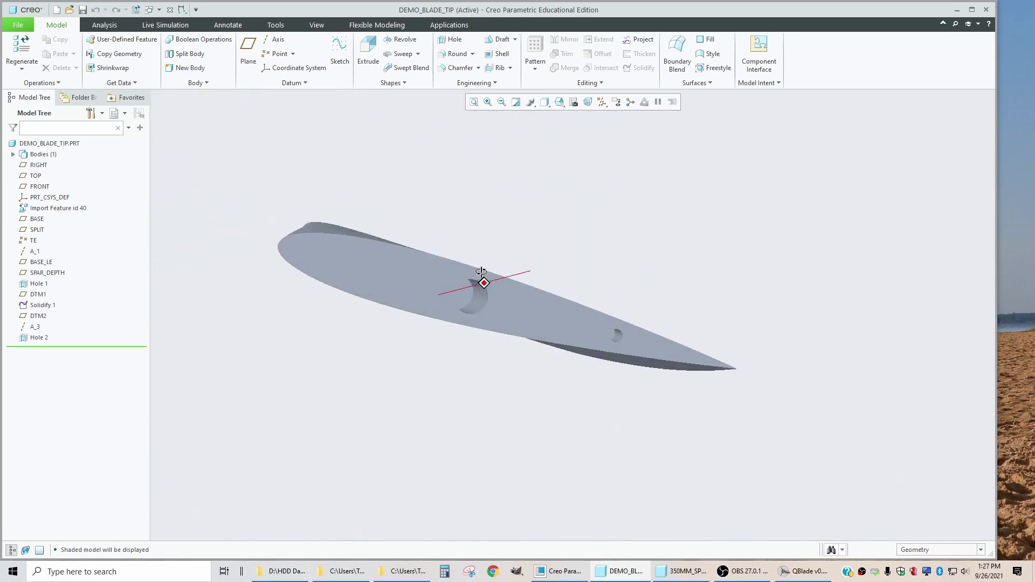
# Step: Start a material-removing extrude with a depth of 1 and place its sketch on the flat bottom of the spar hole, viewed square-on
pyautogui.scroll(-5, 477, 280)
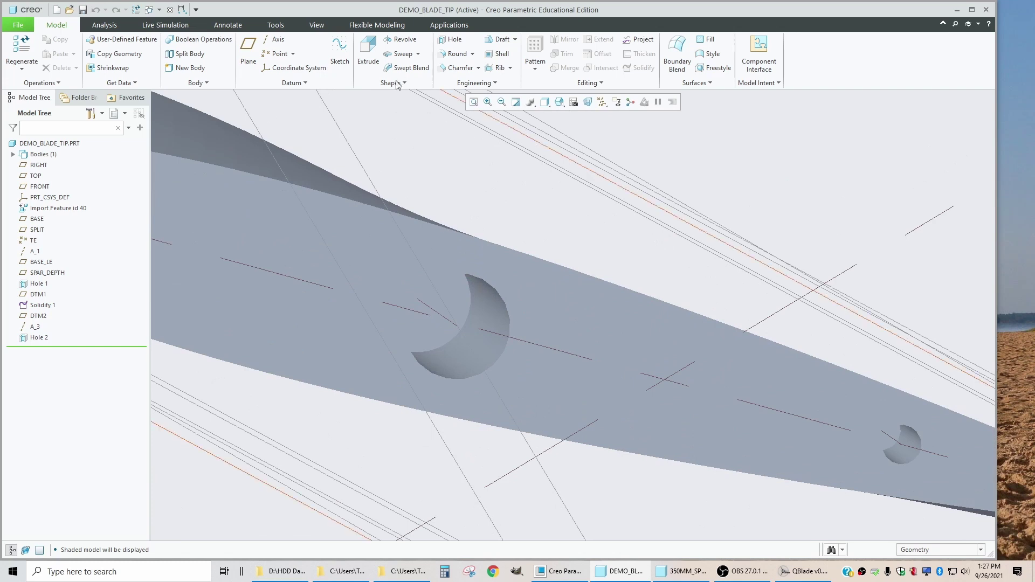
pyautogui.click(367, 48)
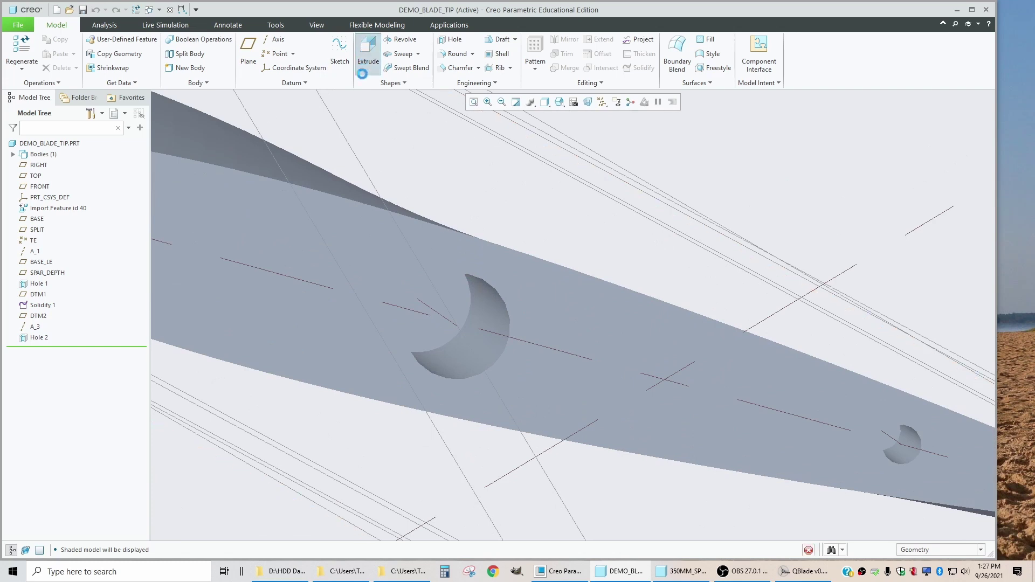
pyautogui.click(193, 51)
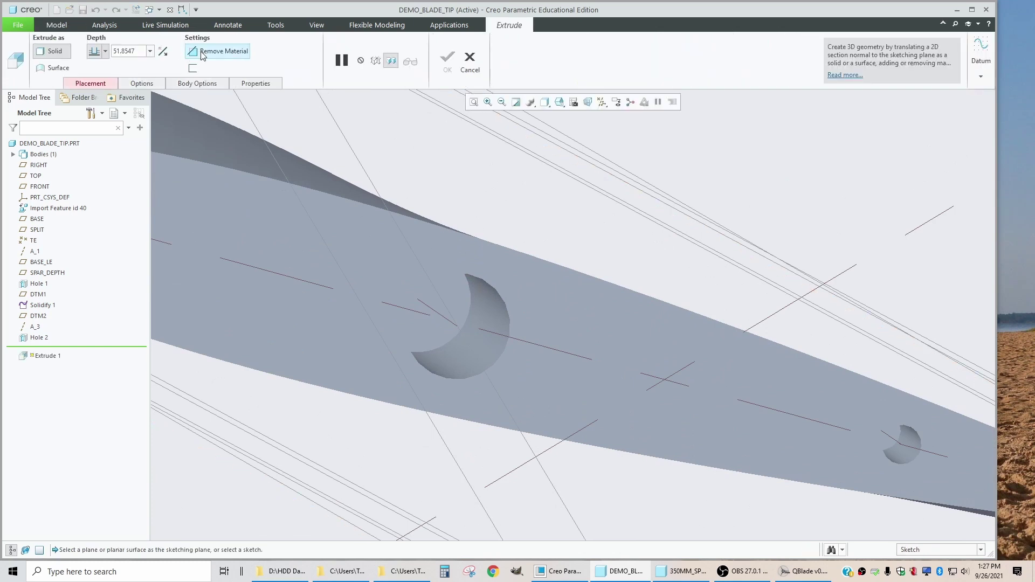
pyautogui.doubleClick(136, 52)
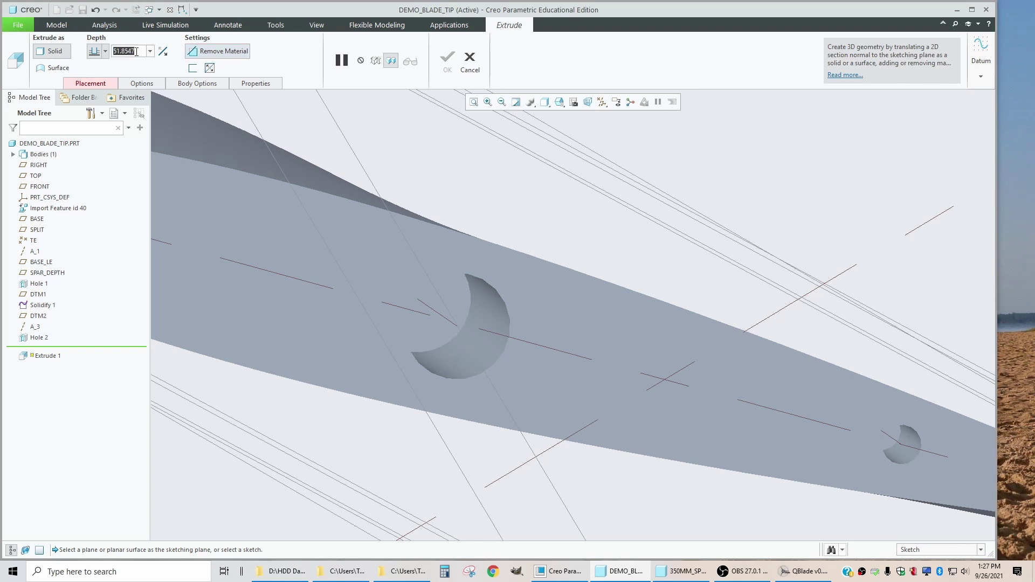
pyautogui.write('1')
pyautogui.click(112, 84)
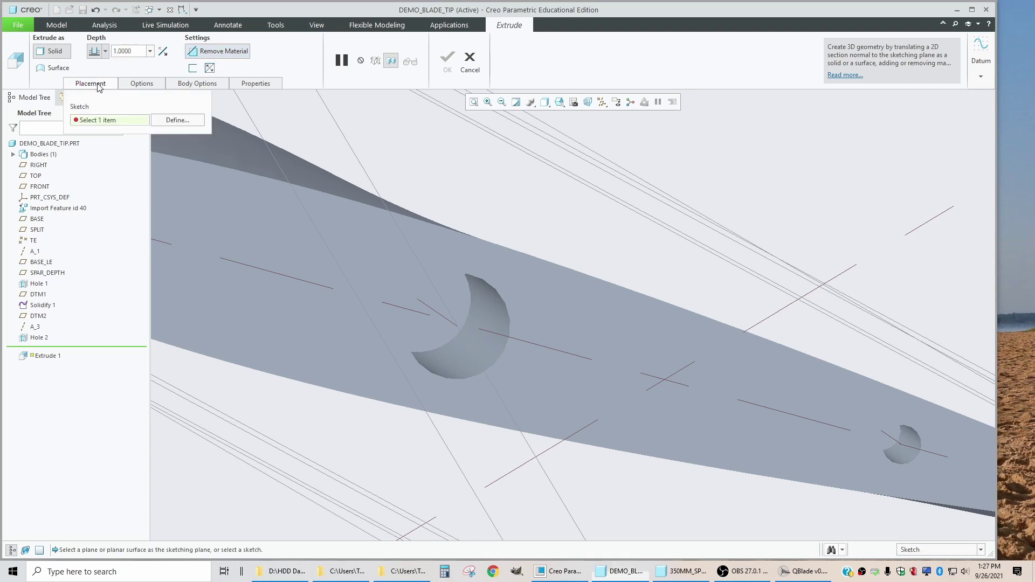
pyautogui.click(461, 311)
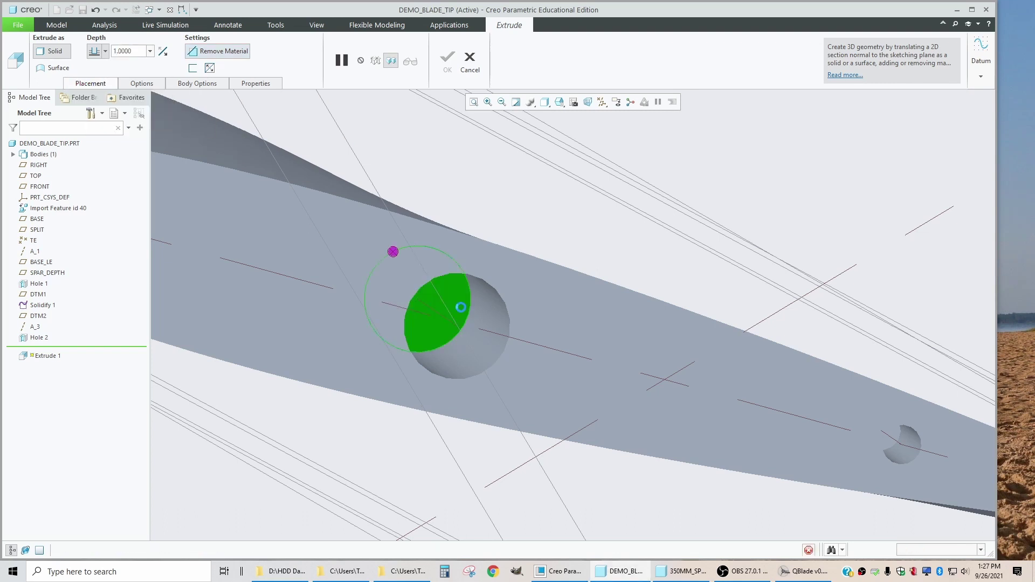
pyautogui.click(594, 102)
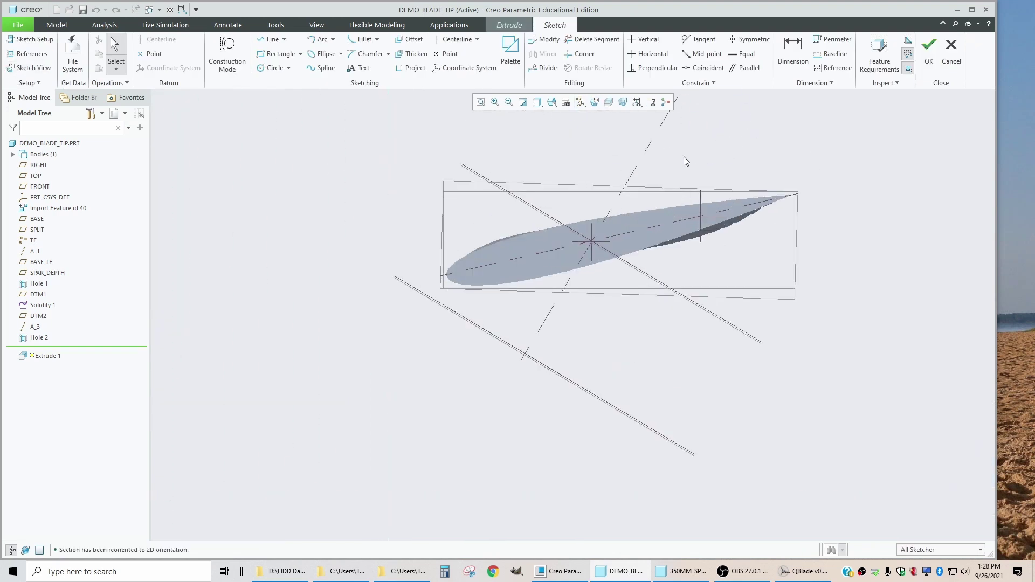
# Step: Sketch a circle centred on the spar axis, set its diameter to 10 and finish the sketch
pyautogui.click(275, 69)
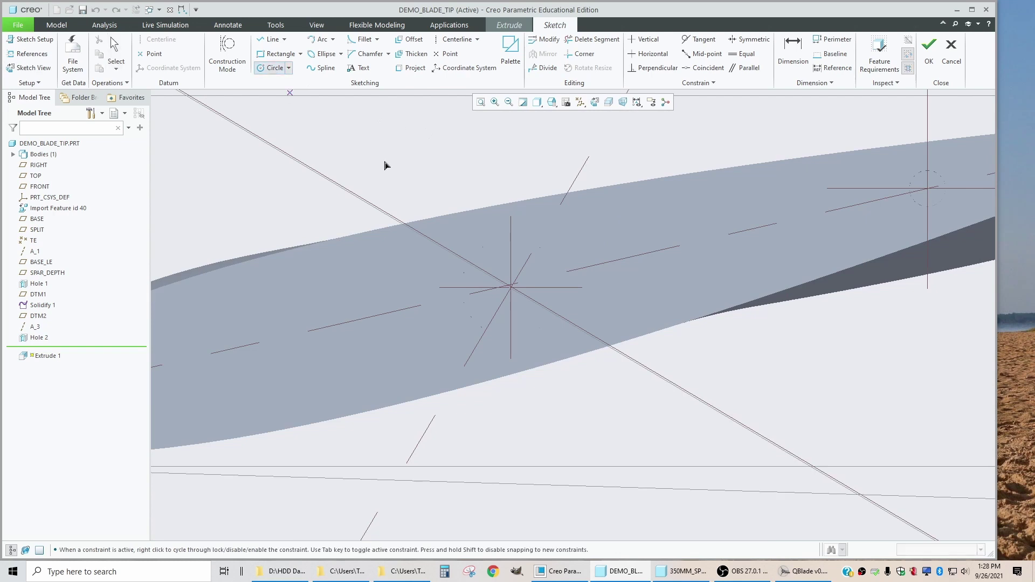
pyautogui.scroll(2, 520, 294)
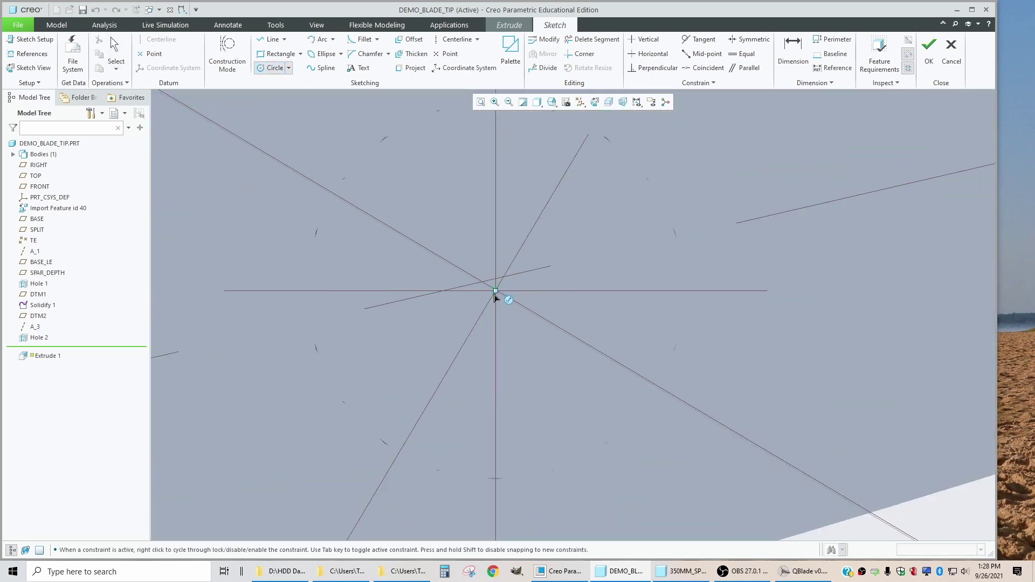
pyautogui.click(587, 406)
pyautogui.scroll(-3, 423, 337)
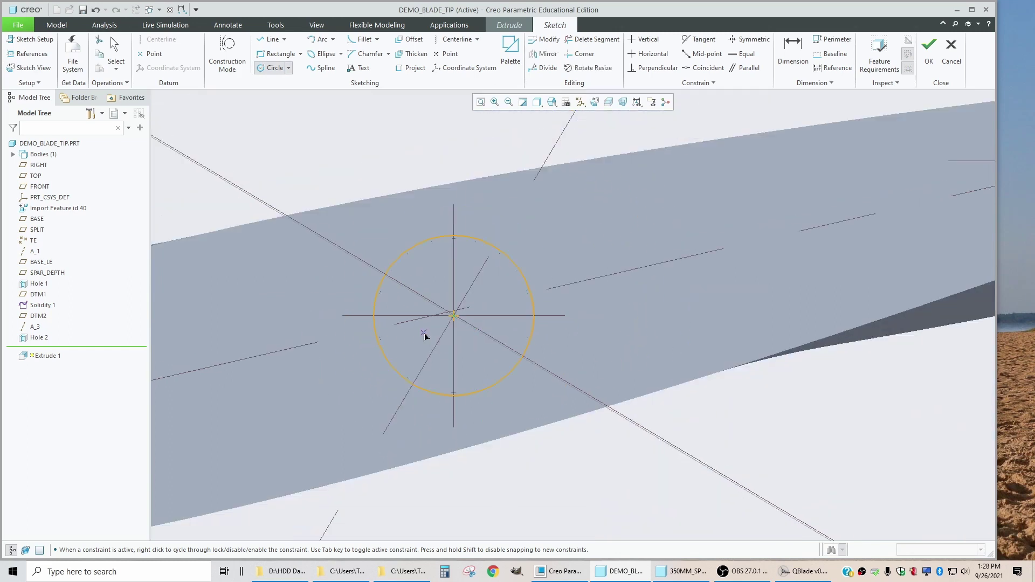
pyautogui.click(112, 60)
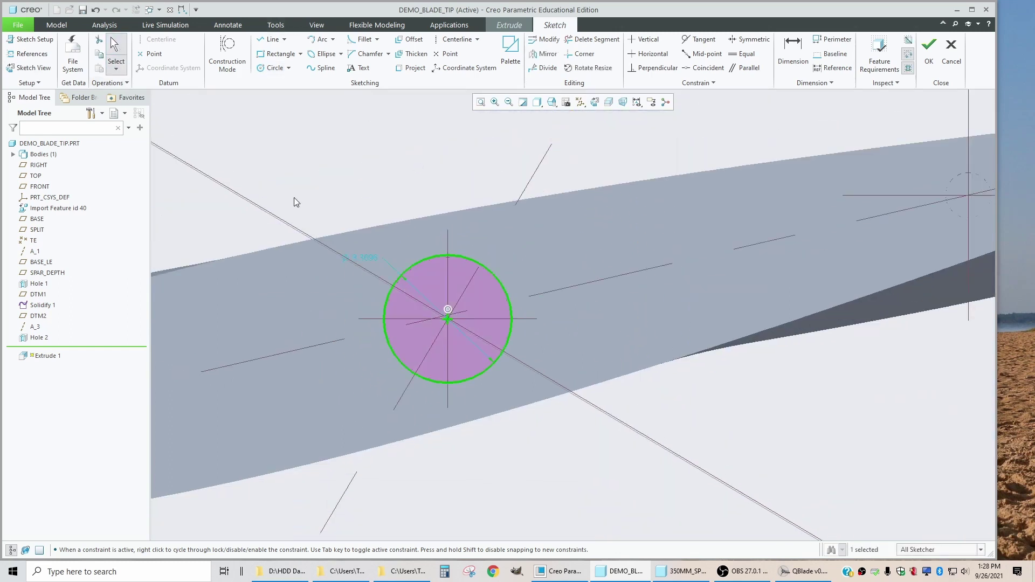
pyautogui.doubleClick(369, 262)
pyautogui.write('10')
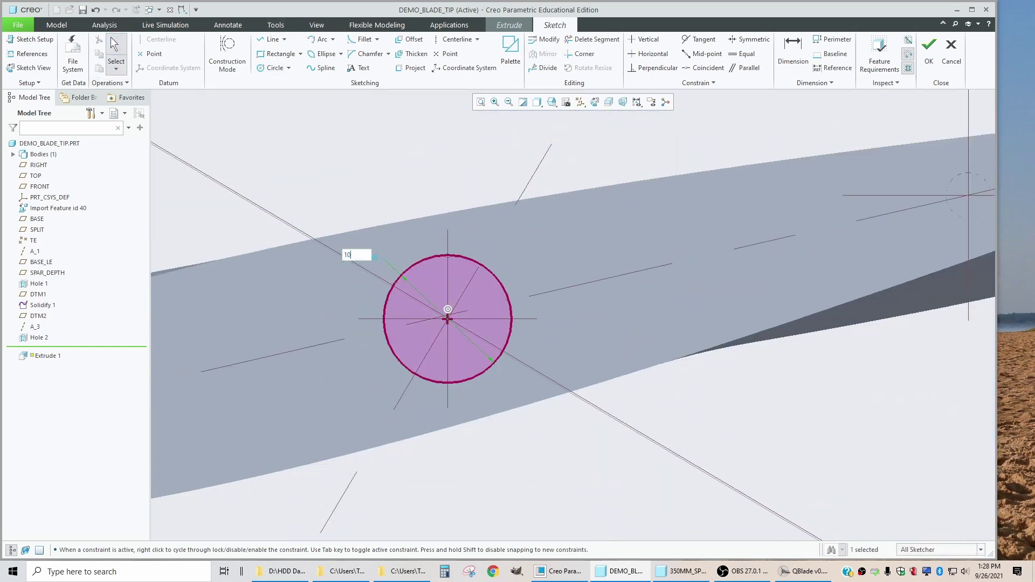
pyautogui.press('Return')
pyautogui.click(929, 51)
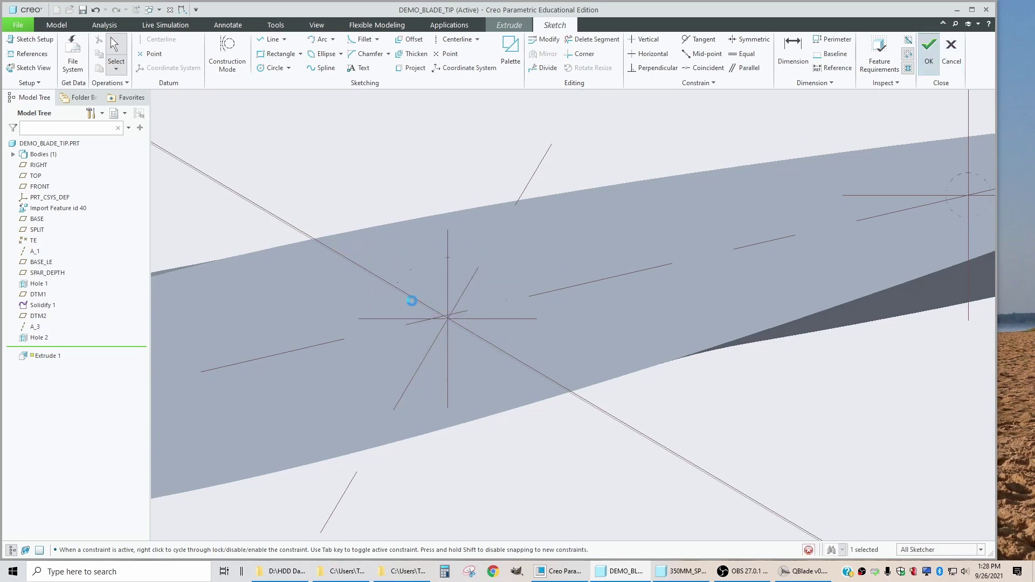
# Step: Check the preview of the shallow cut at the bottom of the spar hole and complete the extrude
pyautogui.scroll(3, 388, 301)
pyautogui.scroll(-3, 421, 298)
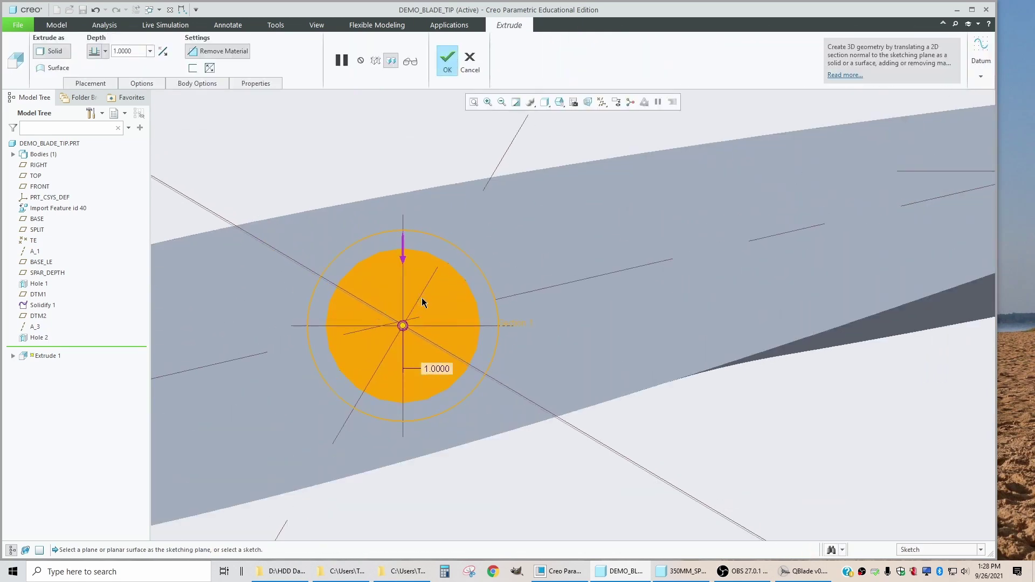
pyautogui.moveTo(422, 297); pyautogui.dragTo(419, 304, button='middle')
pyautogui.scroll(3, 338, 280)
pyautogui.scroll(-3, 338, 280)
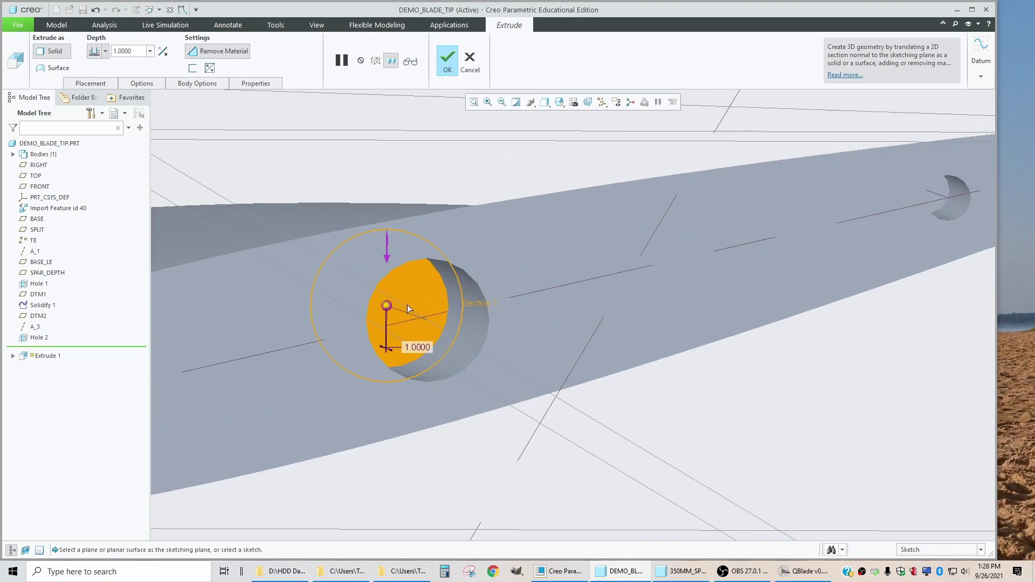
pyautogui.moveTo(338, 281); pyautogui.dragTo(454, 112, button='middle')
pyautogui.click(448, 63)
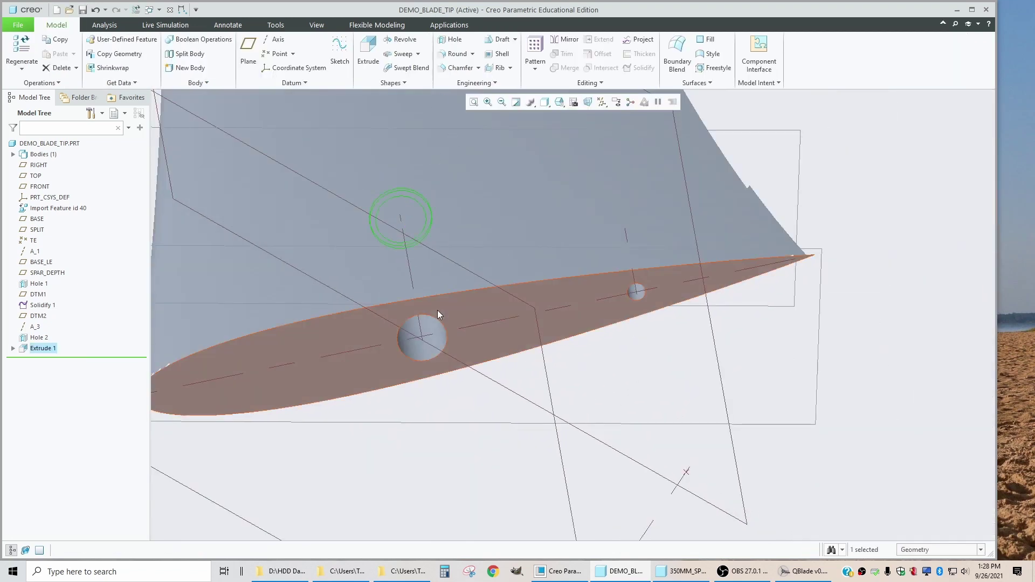
# Step: Examine from the side where the new ring-shaped cut sits along the spar axis inside the blade
pyautogui.scroll(3, 438, 310)
pyautogui.moveTo(438, 309); pyautogui.dragTo(432, 284, button='middle')
pyautogui.scroll(-3, 430, 268)
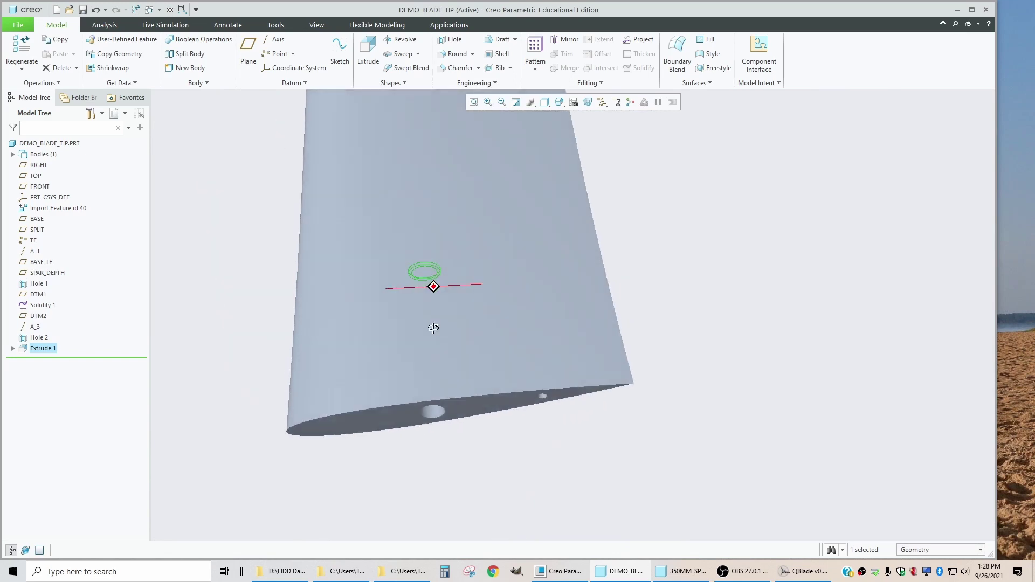
pyautogui.scroll(-5, 431, 284)
pyautogui.scroll(3, 447, 262)
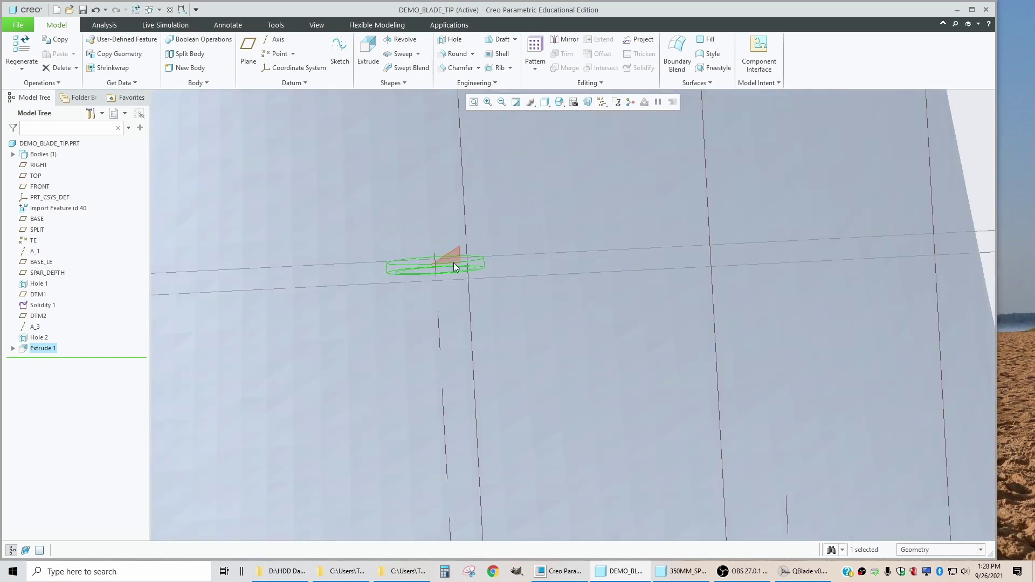
pyautogui.moveTo(455, 260); pyautogui.dragTo(454, 273, button='middle')
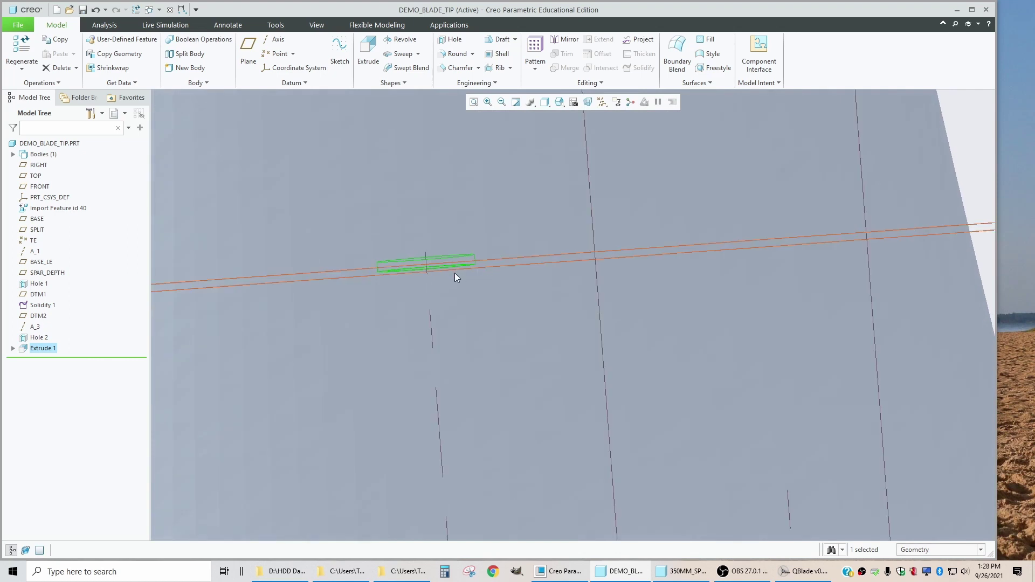
pyautogui.scroll(3, 455, 272)
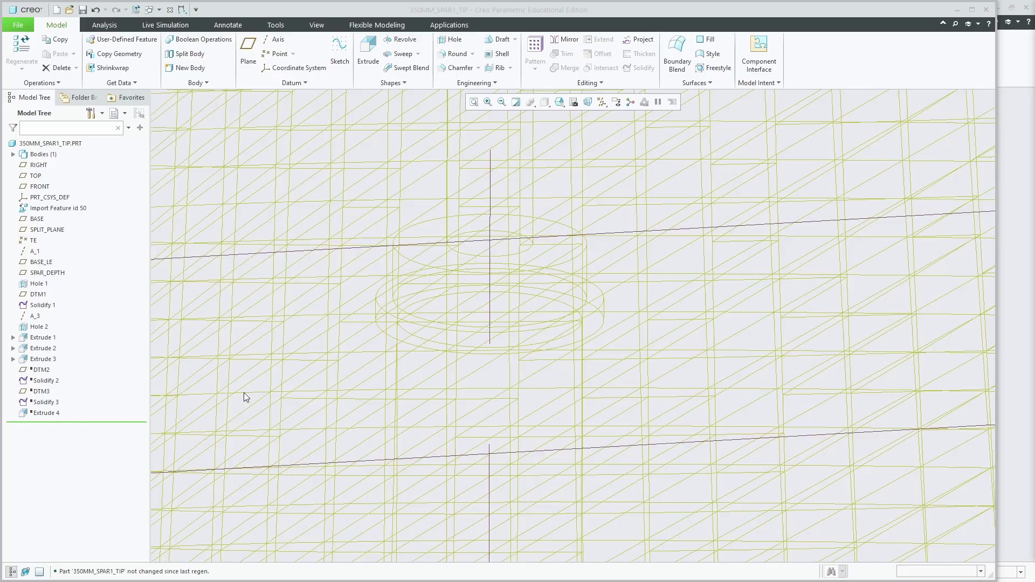
# Step: Show the dimensions of Extrude 2 in 350MM_SPAR1_TIP and read its depth and diameter
pyautogui.click(44, 349)
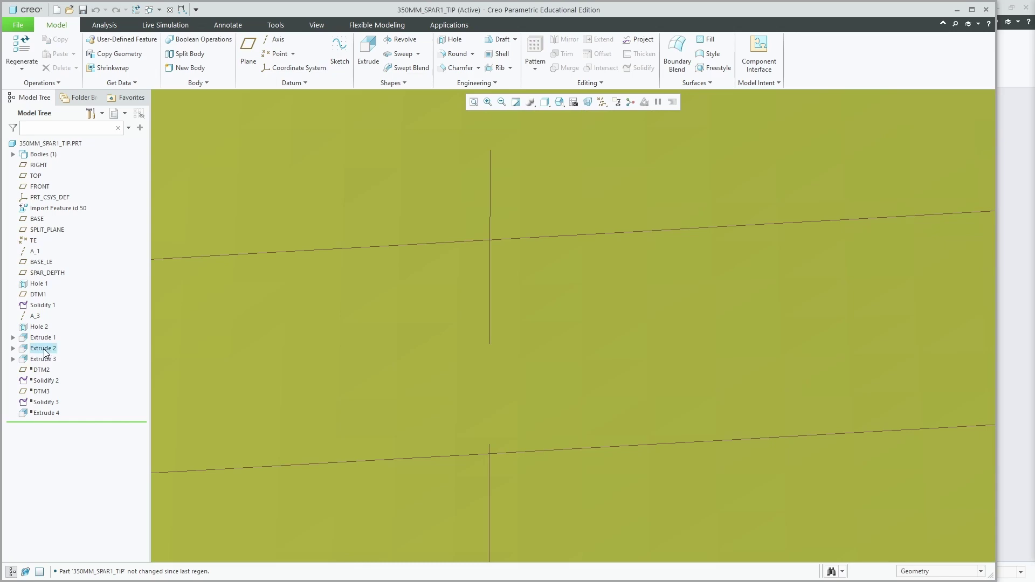
pyautogui.click(53, 284)
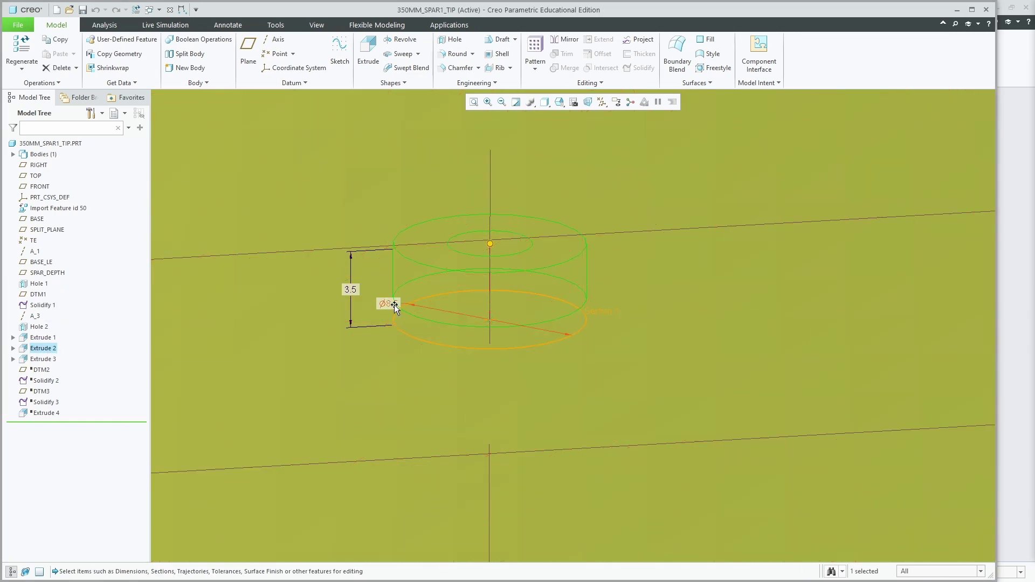
pyautogui.moveTo(443, 351); pyautogui.dragTo(442, 340, button='middle')
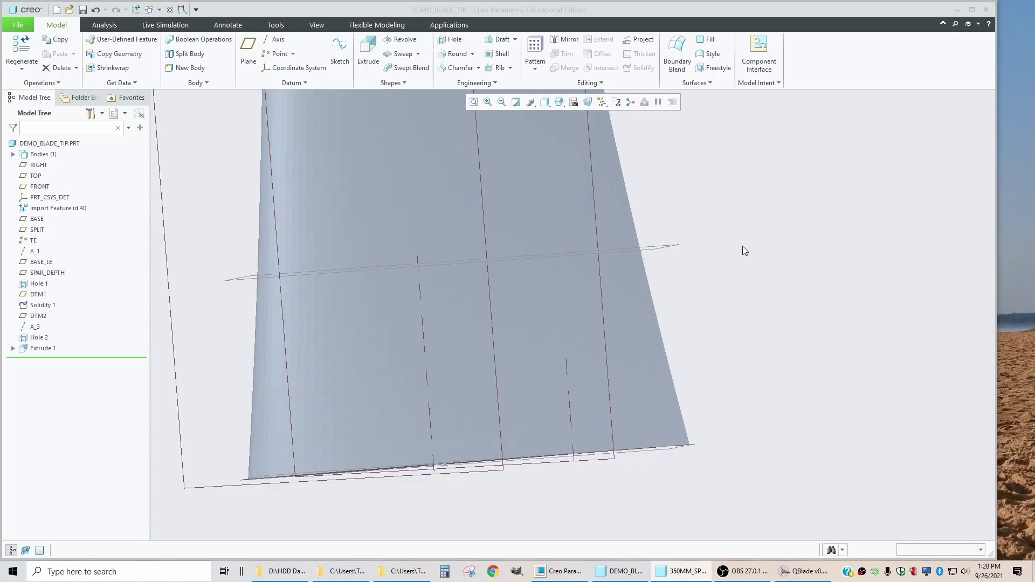
# Step: Back in DEMO_BLADE_TIP, start a material-removing extrude 3.5 deep and place its sketch on the SPAR_DEPTH plane, viewed square-on
pyautogui.click(468, 286)
pyautogui.scroll(-3, 467, 288)
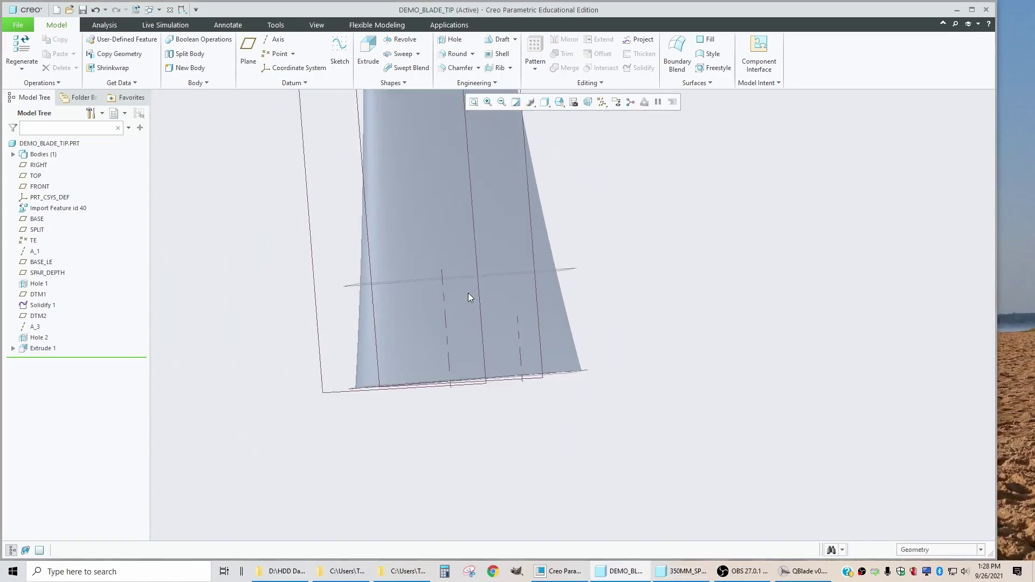
pyautogui.scroll(3, 468, 292)
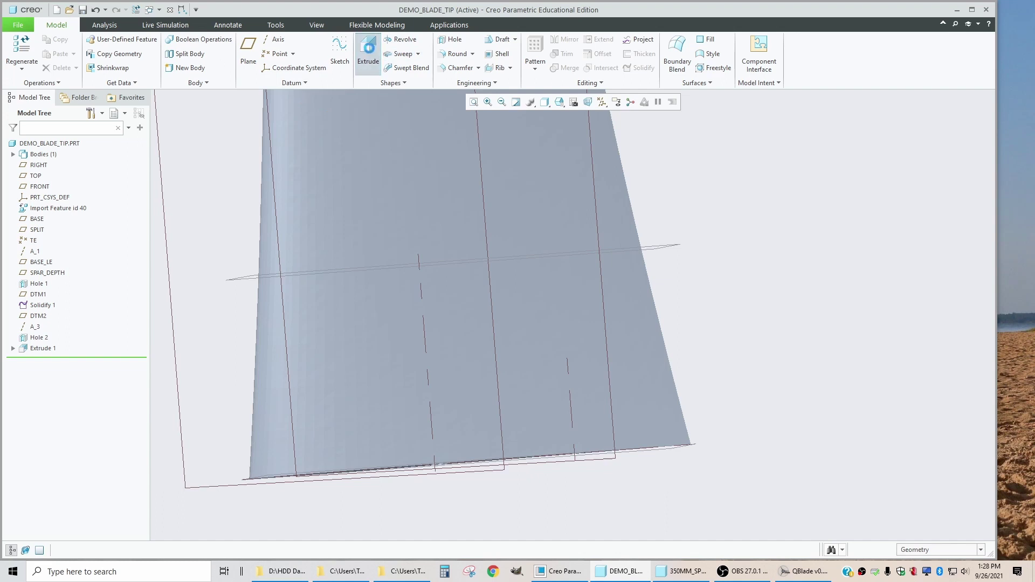
pyautogui.click(368, 51)
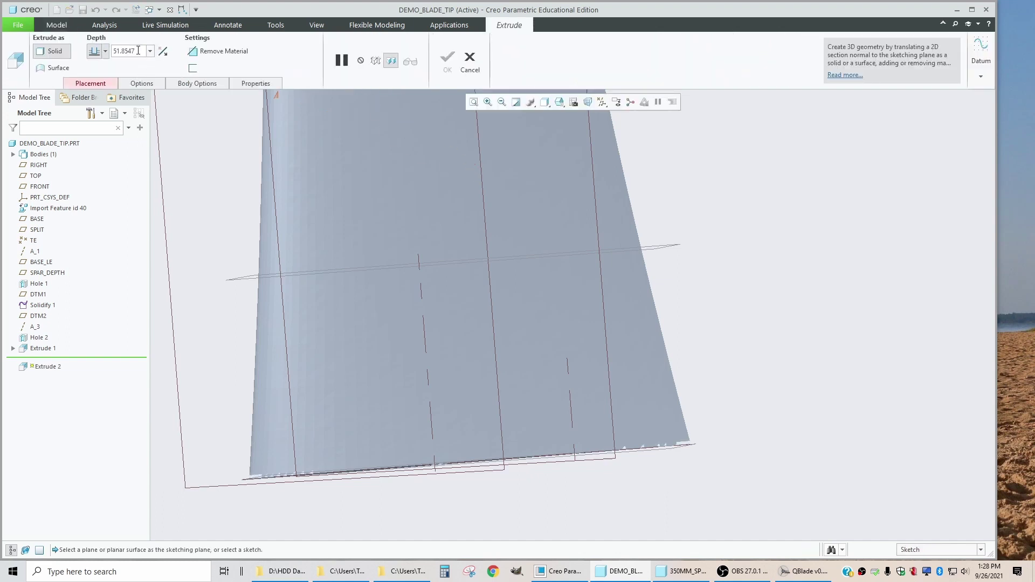
pyautogui.write('3.5')
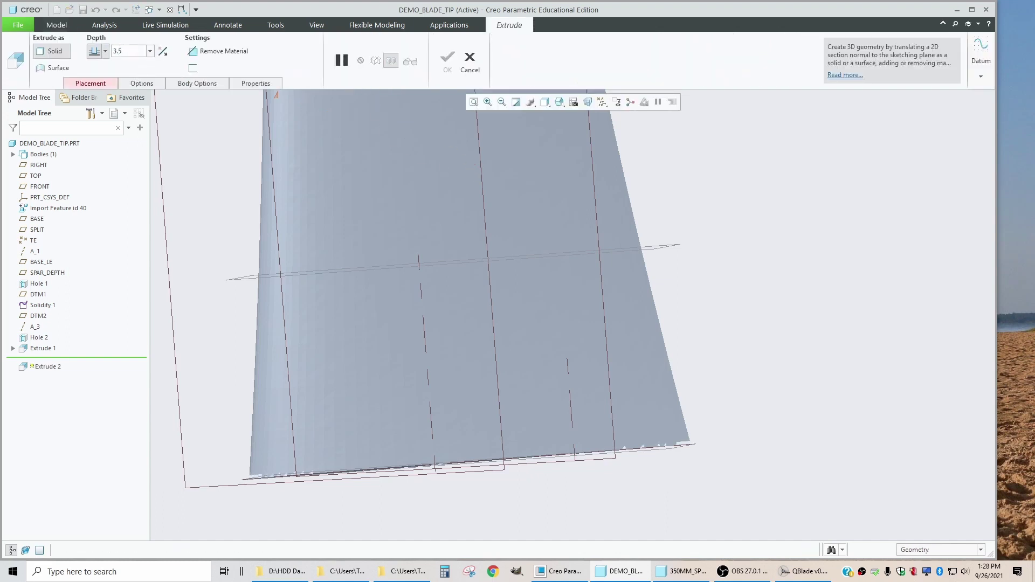
pyautogui.click(218, 51)
pyautogui.click(99, 83)
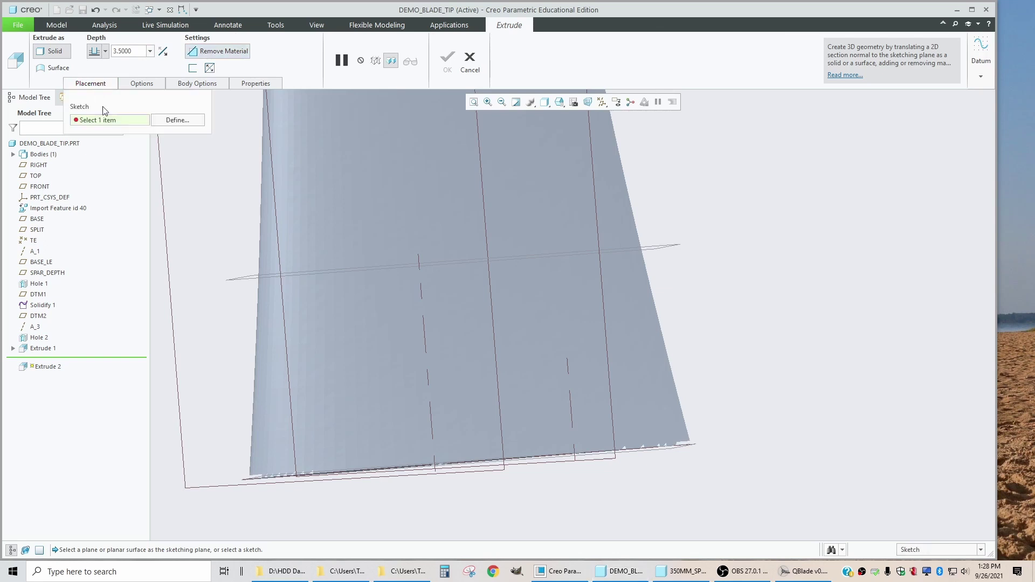
pyautogui.click(232, 281)
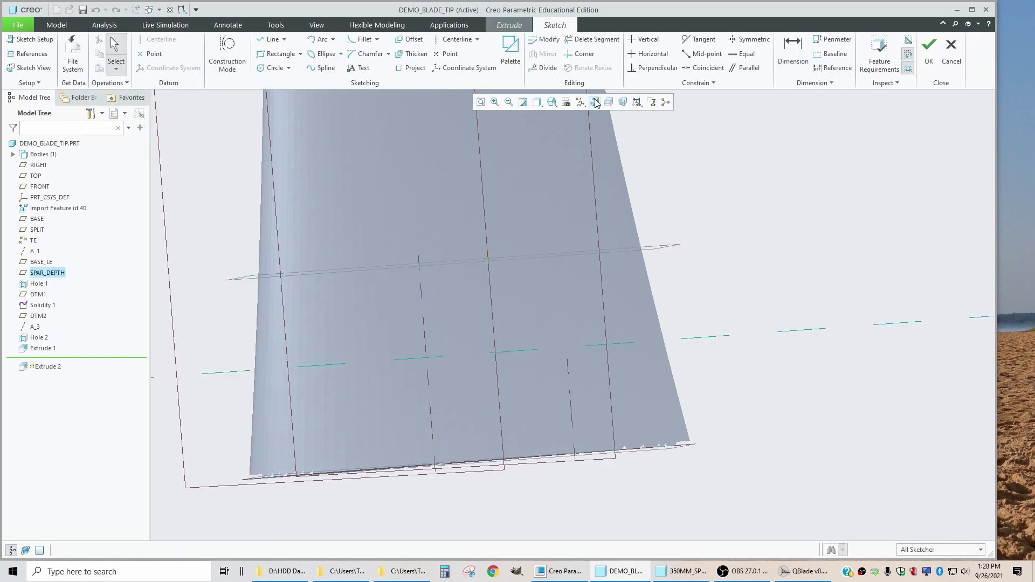
pyautogui.click(595, 103)
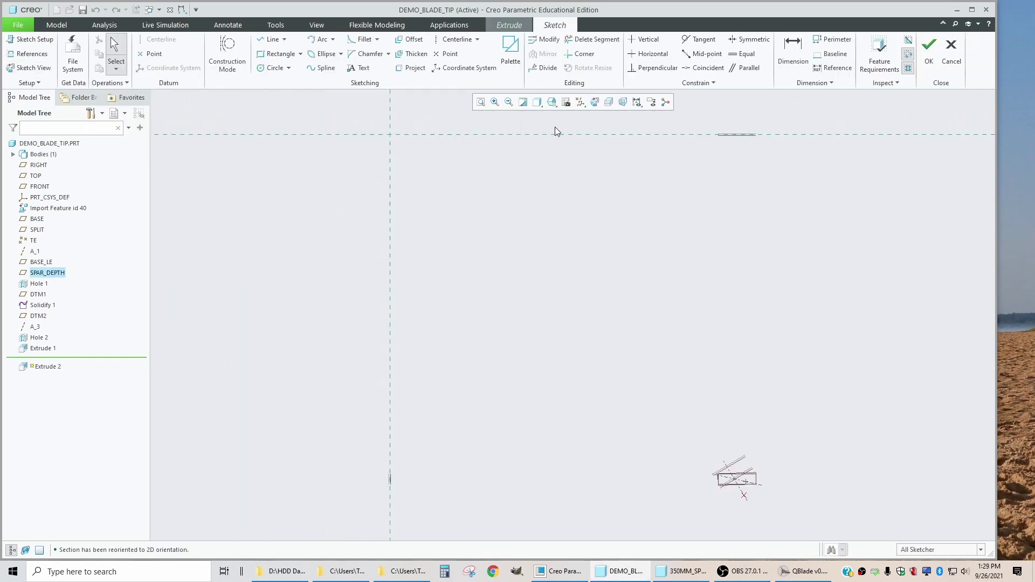
# Step: Sketch a circle centred on the spar axis and set its diameter to 8.5
pyautogui.click(273, 68)
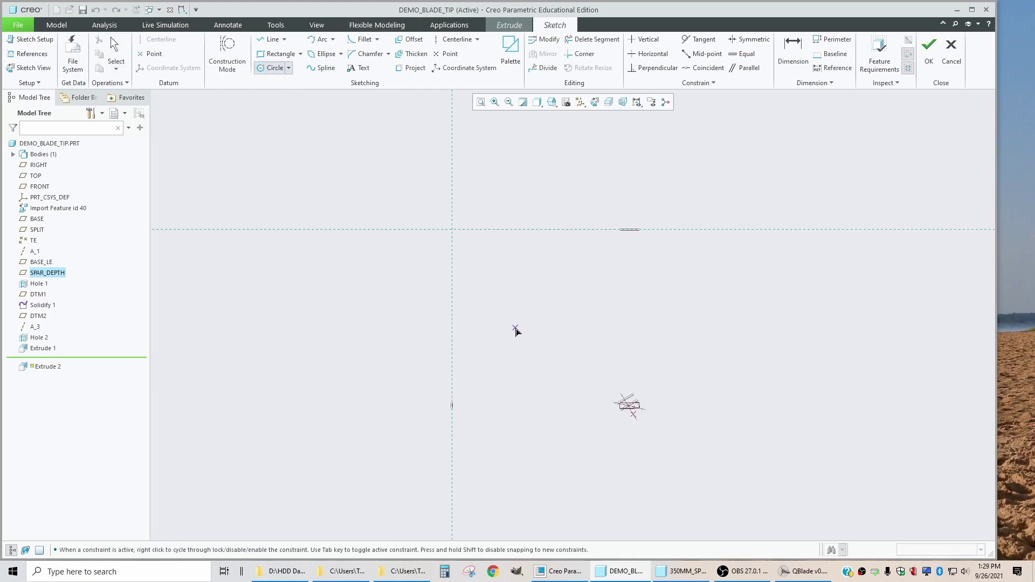
pyautogui.scroll(15, 746, 483)
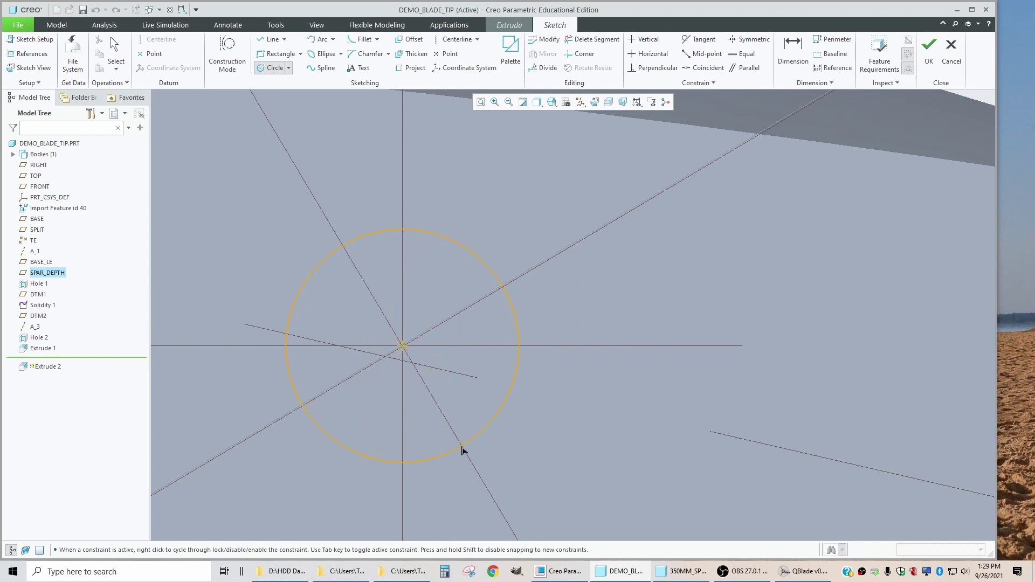
pyautogui.click(461, 450)
pyautogui.middleClick(247, 182)
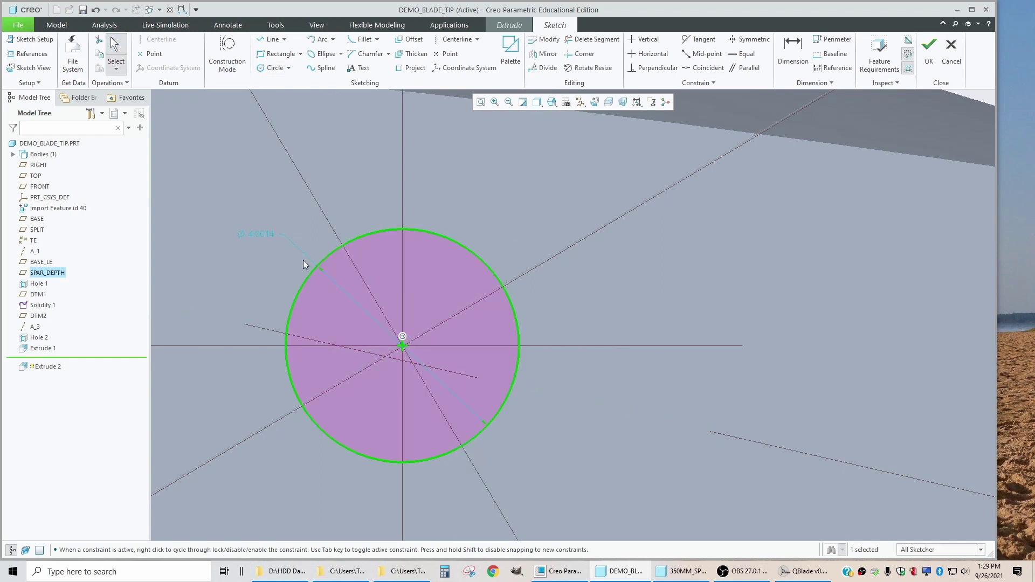
pyautogui.doubleClick(263, 235)
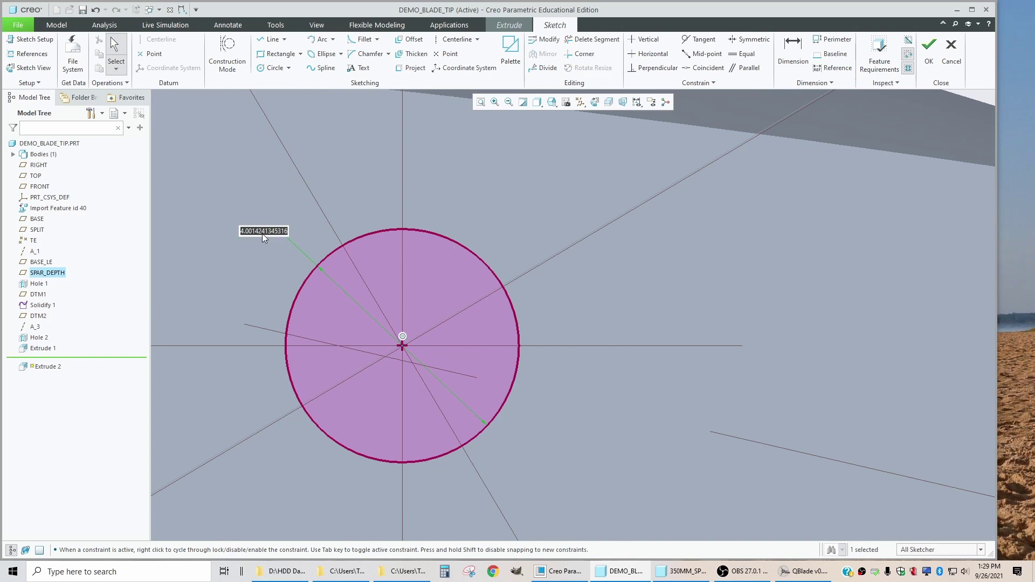
pyautogui.write('8.5')
pyautogui.press('Return')
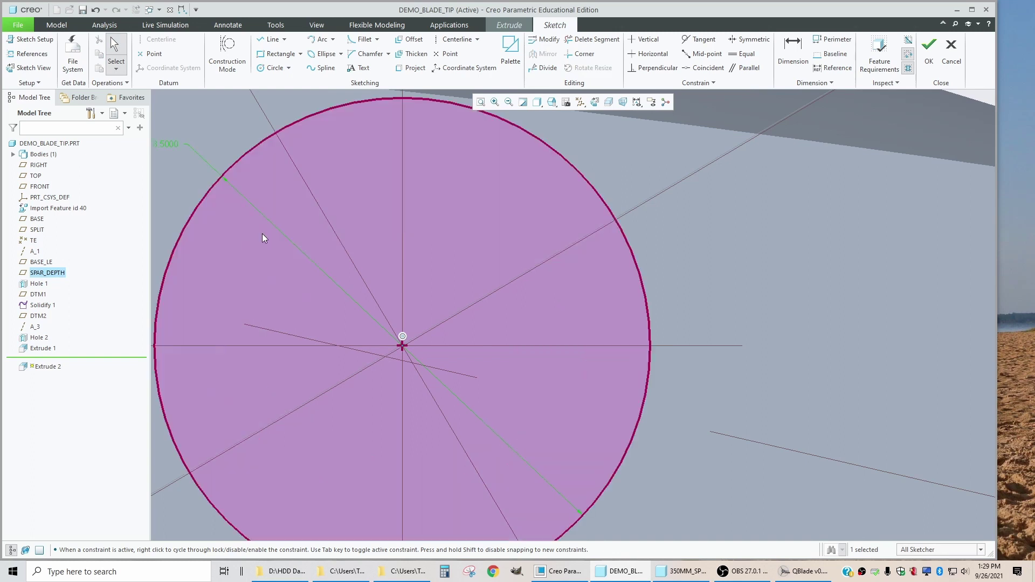
# Step: Finish the 8.5 diameter circle sketch and complete the 3.5 deep material-removing extrude
pyautogui.scroll(4, 480, 218)
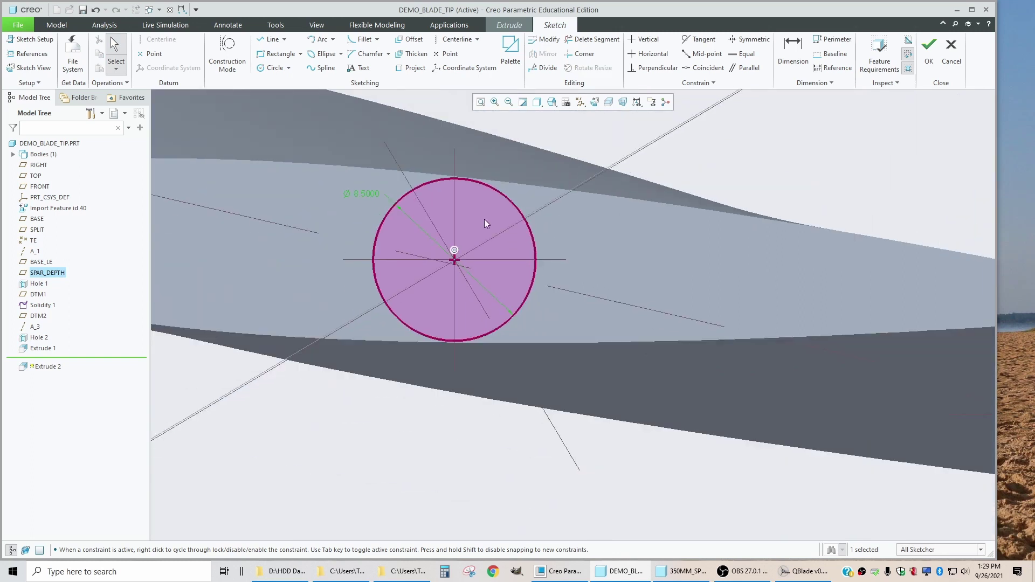
pyautogui.click(928, 49)
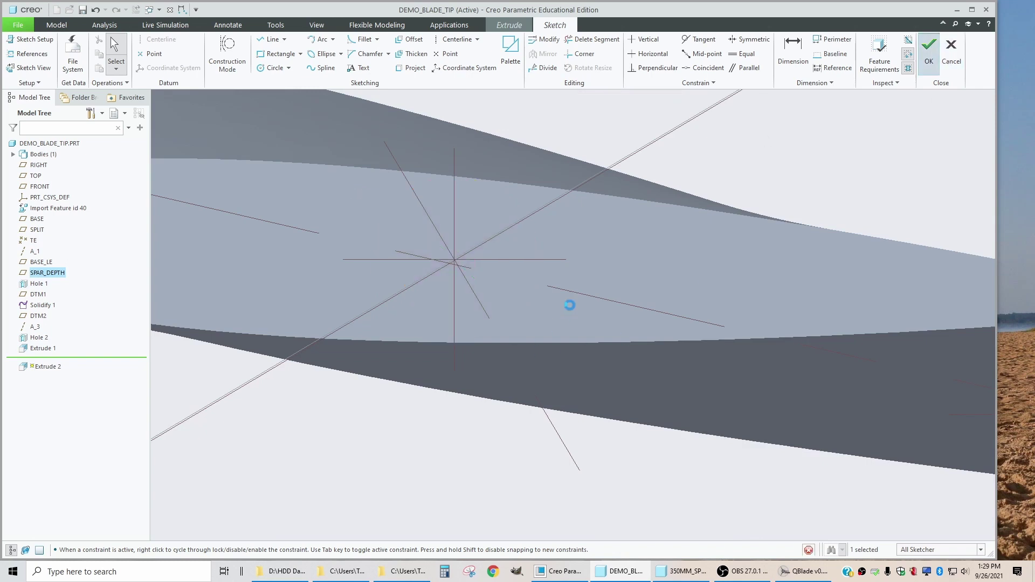
pyautogui.scroll(3, 479, 295)
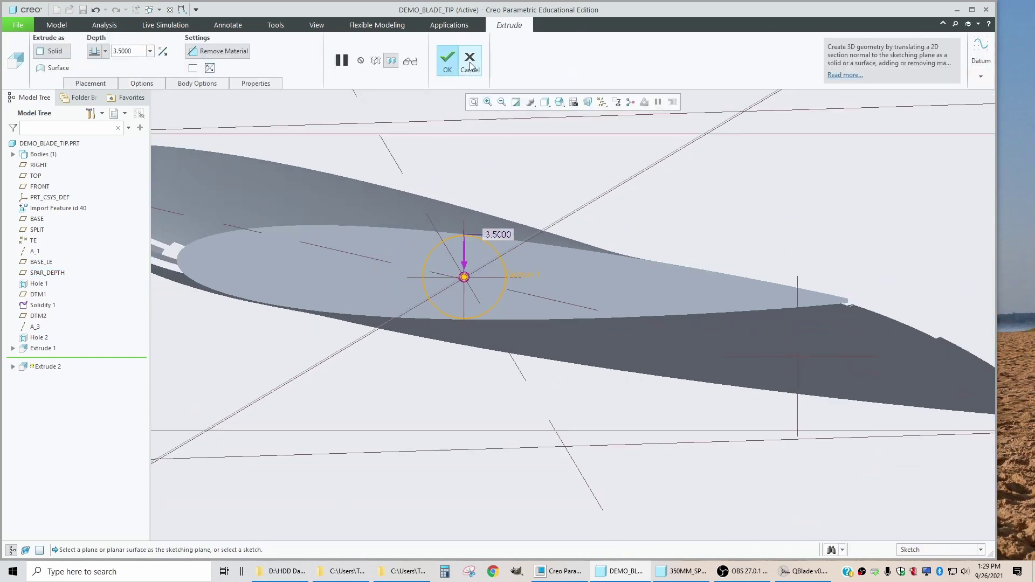
pyautogui.click(443, 61)
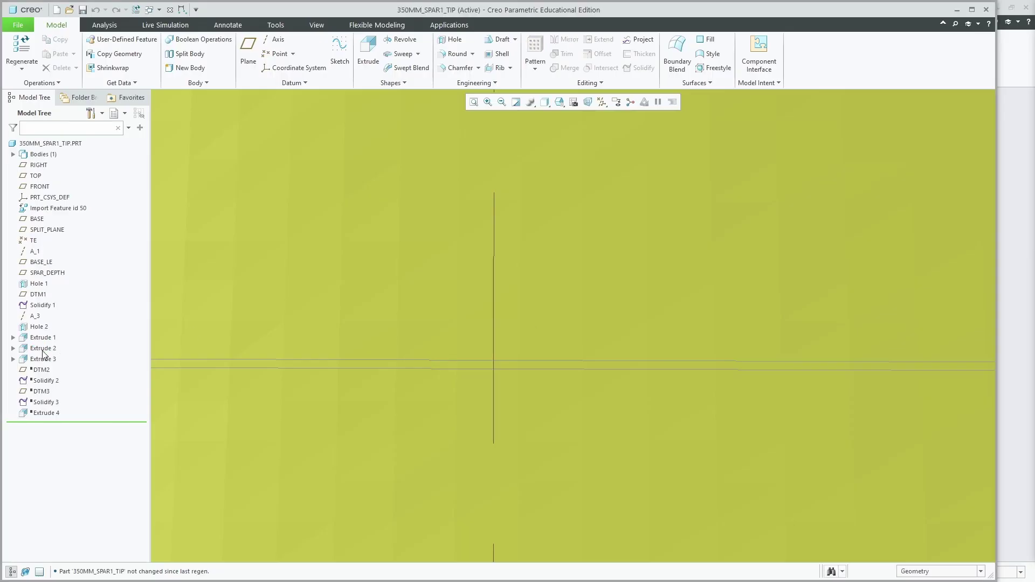
# Step: In 350MM_SPAR1_TIP, show the dimensions of Extrude 2 and examine which way it runs from its sketch plane
pyautogui.click(44, 349)
pyautogui.click(48, 297)
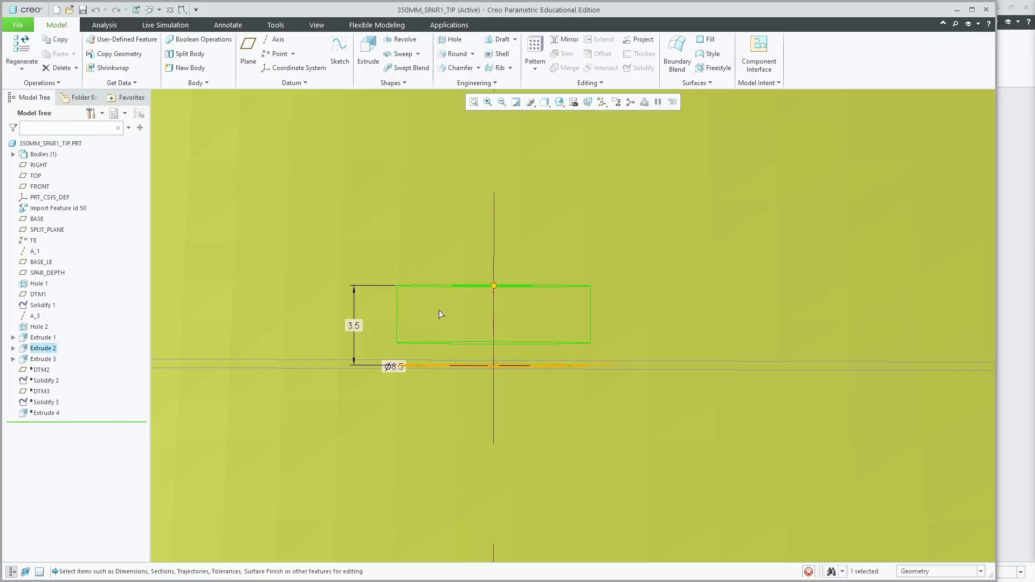
pyautogui.moveTo(459, 351); pyautogui.dragTo(464, 382, button='middle')
pyautogui.scroll(-2, 444, 372)
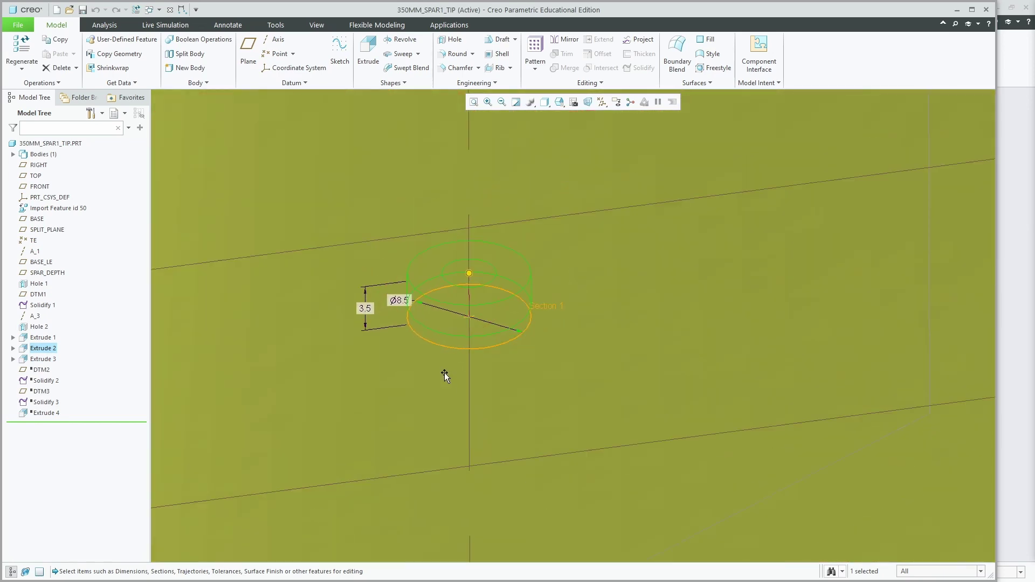
pyautogui.scroll(1, 457, 319)
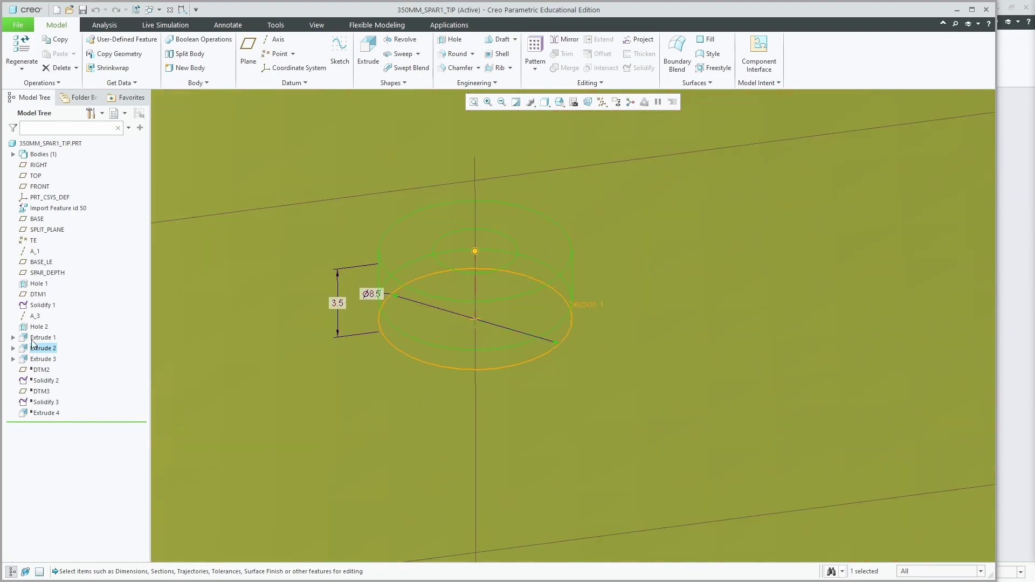
pyautogui.click(49, 338)
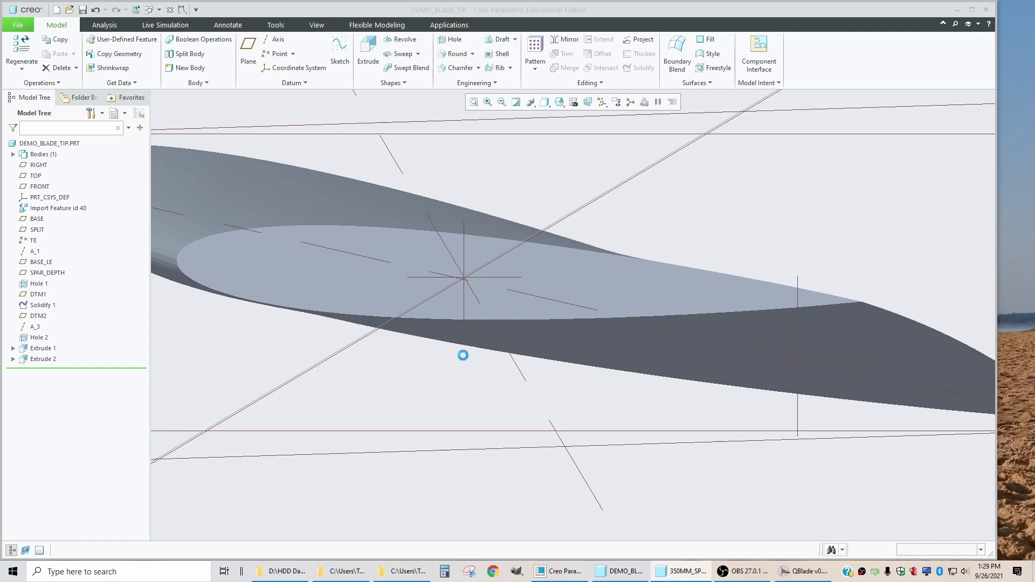
# Step: In DEMO_BLADE_TIP, show the dimensions of Extrude 1 and examine its direction relative to the SPAR_DEPTH plane
pyautogui.scroll(1, 380, 276)
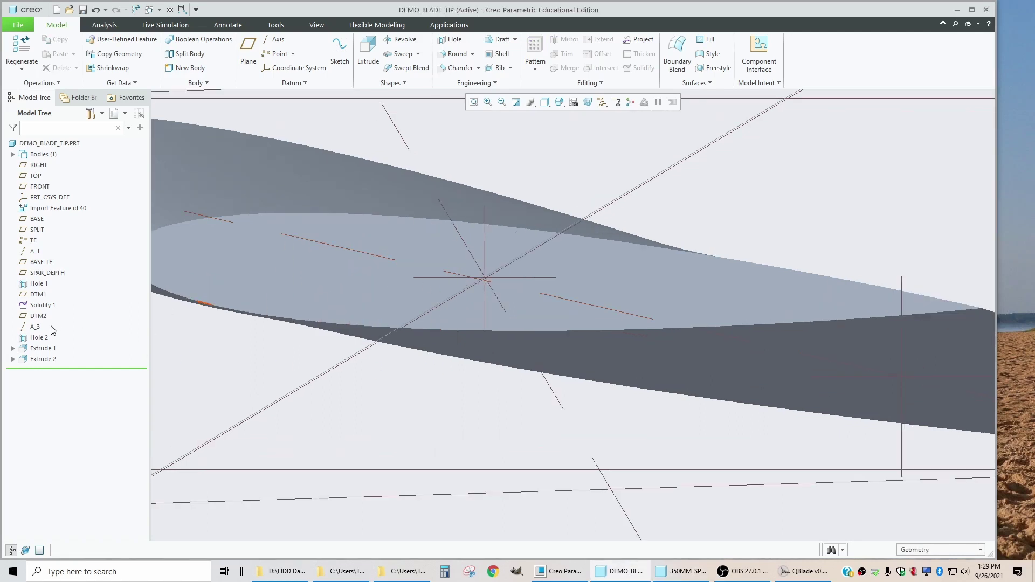
pyautogui.click(48, 350)
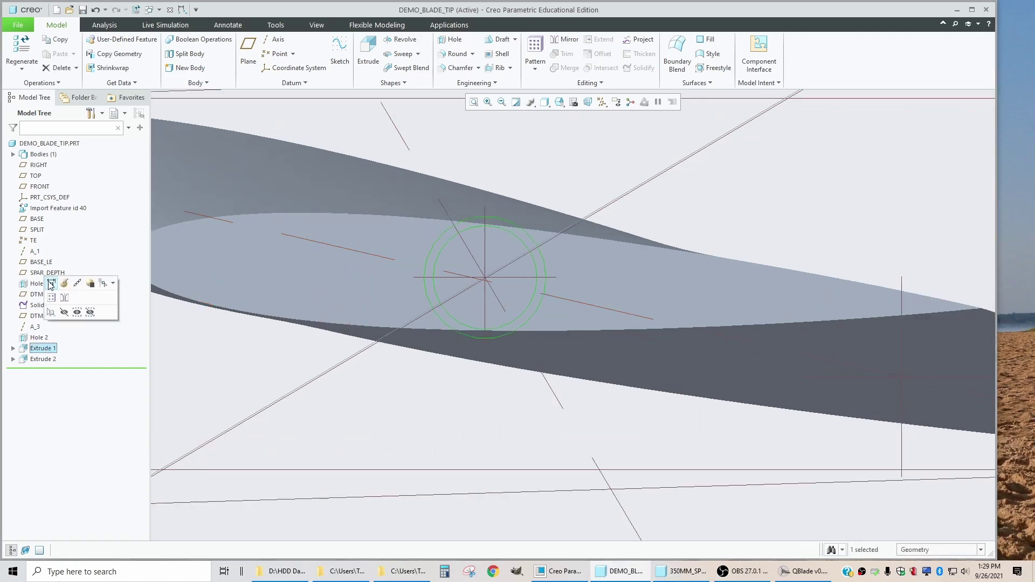
pyautogui.click(51, 283)
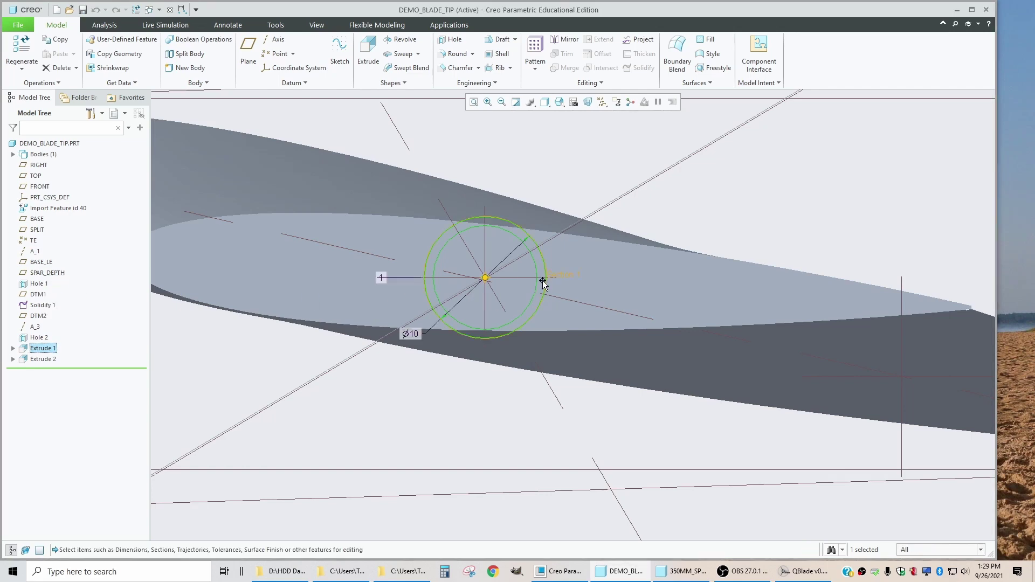
pyautogui.scroll(1, 520, 281)
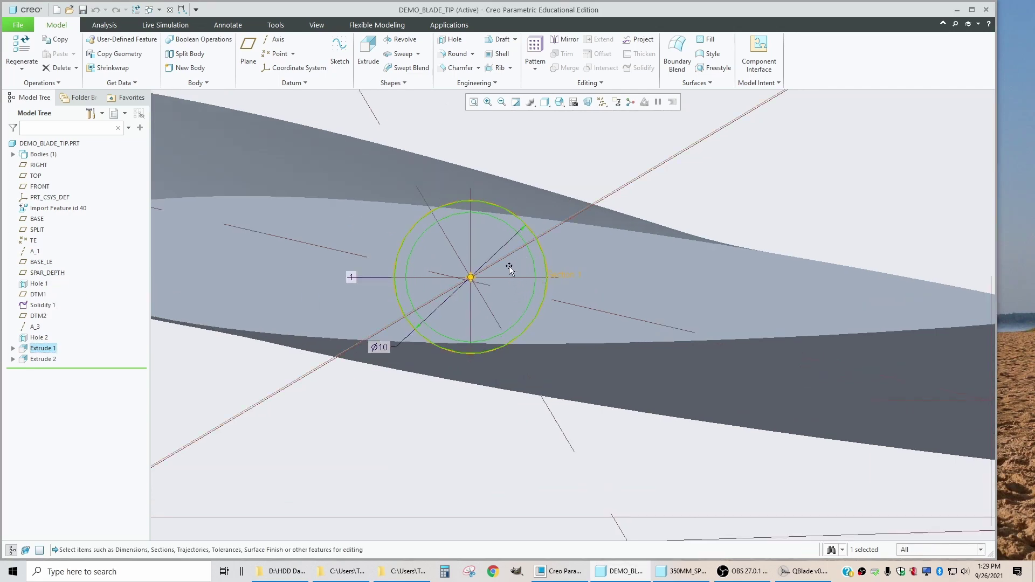
pyautogui.moveTo(509, 266); pyautogui.dragTo(531, 370, button='middle')
pyautogui.scroll(-5, 512, 217)
pyautogui.scroll(5, 529, 377)
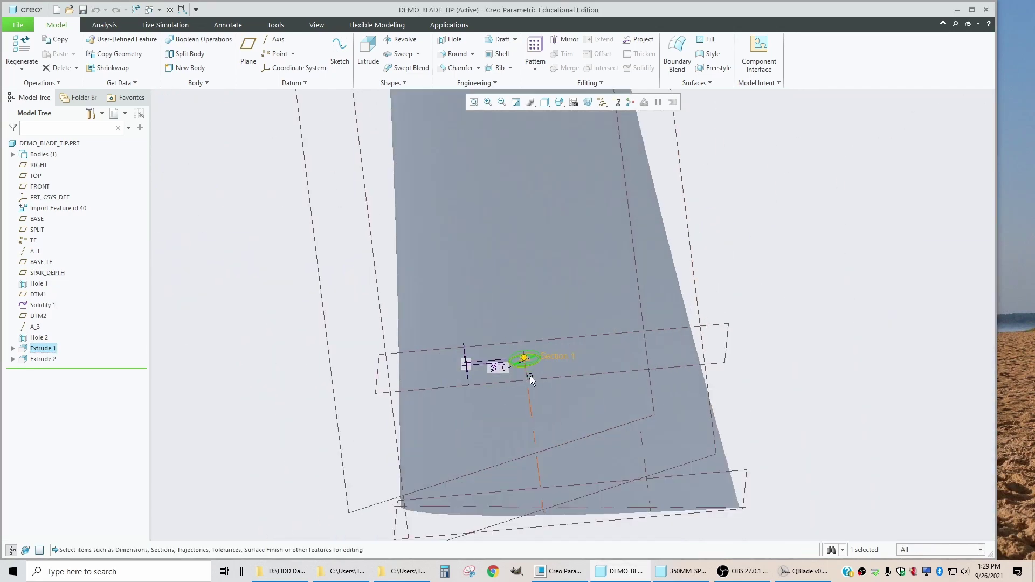
pyautogui.scroll(2, 486, 363)
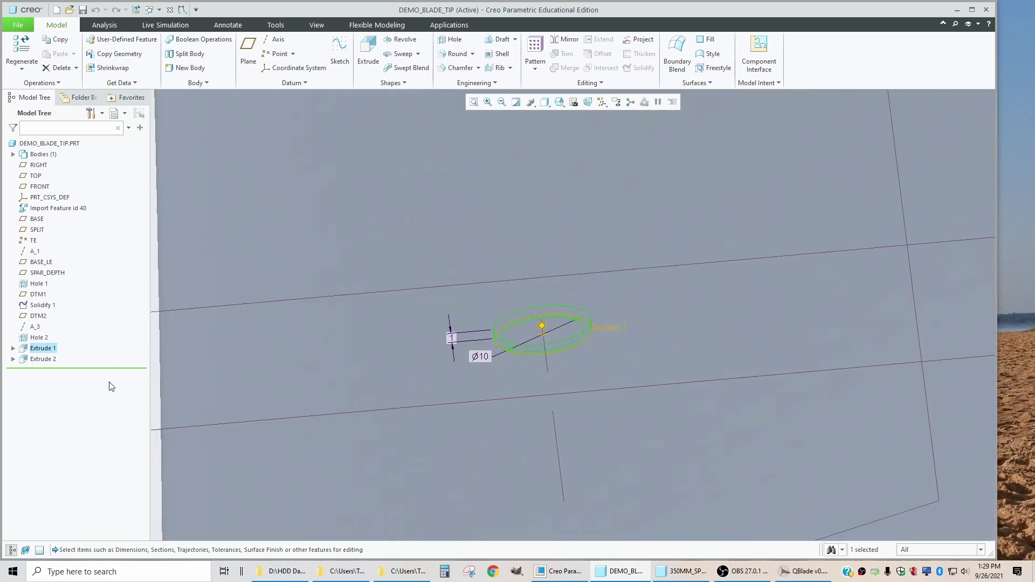
# Step: Show the dimensions of Extrude 2 and view it edge-on to check which side of SPAR_DEPTH it cuts
pyautogui.click(49, 359)
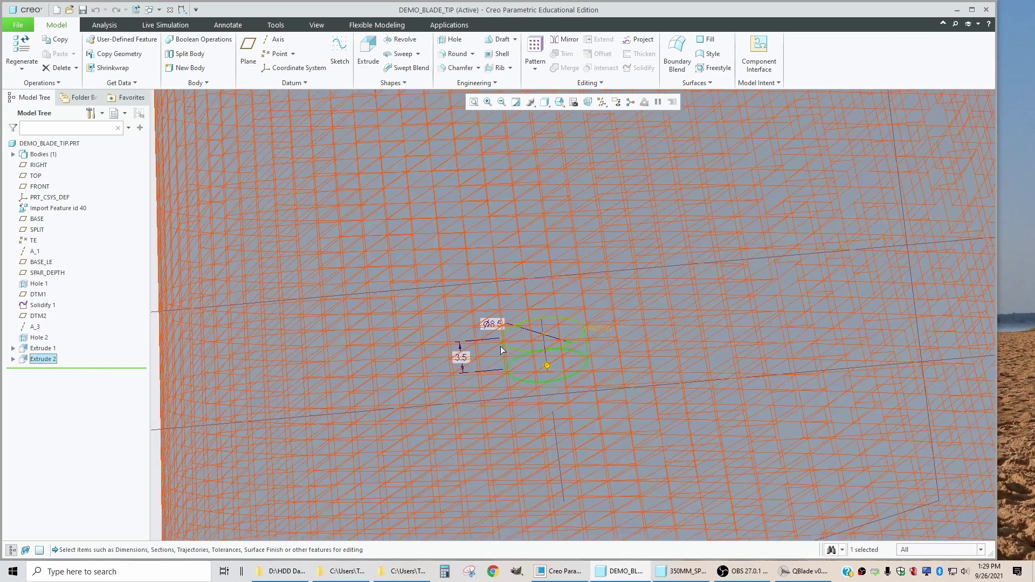
pyautogui.scroll(3, 632, 342)
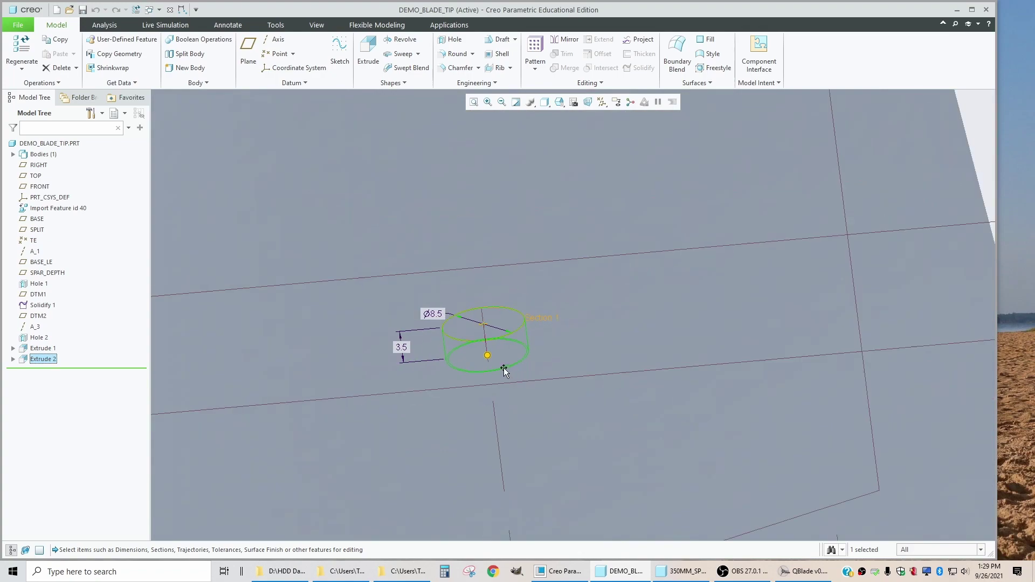
pyautogui.moveTo(504, 368)
pyautogui.mouseDown(button='middle')
pyautogui.moveTo(511, 344)
pyautogui.moveTo(516, 378)
pyautogui.mouseUp(button='middle')
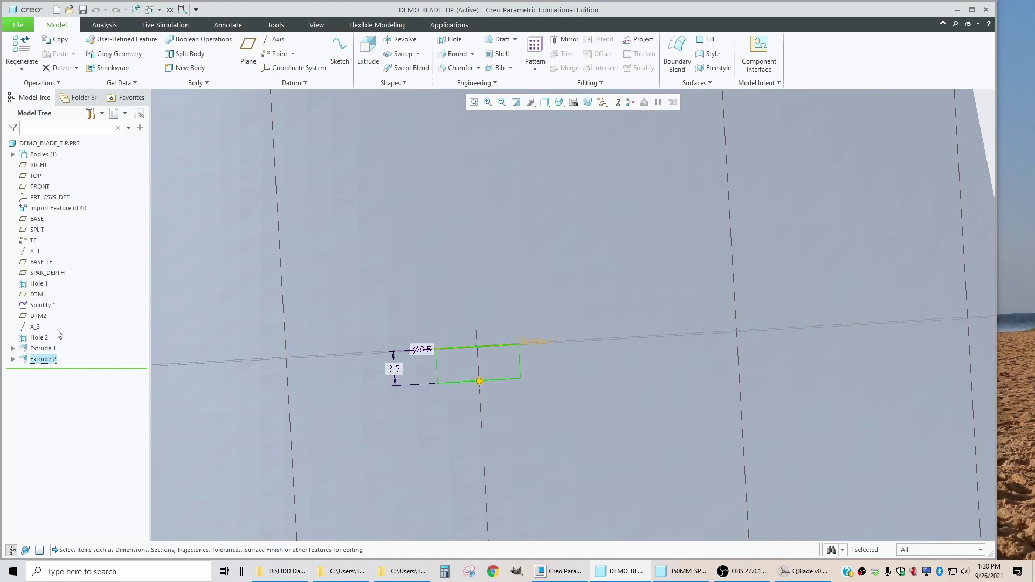
# Step: Reverse the 3.5 depth of Extrude 2 to the opposite side of the SPAR_DEPTH plane and regenerate the part
pyautogui.click(43, 359)
pyautogui.press('Escape')
pyautogui.click(43, 359)
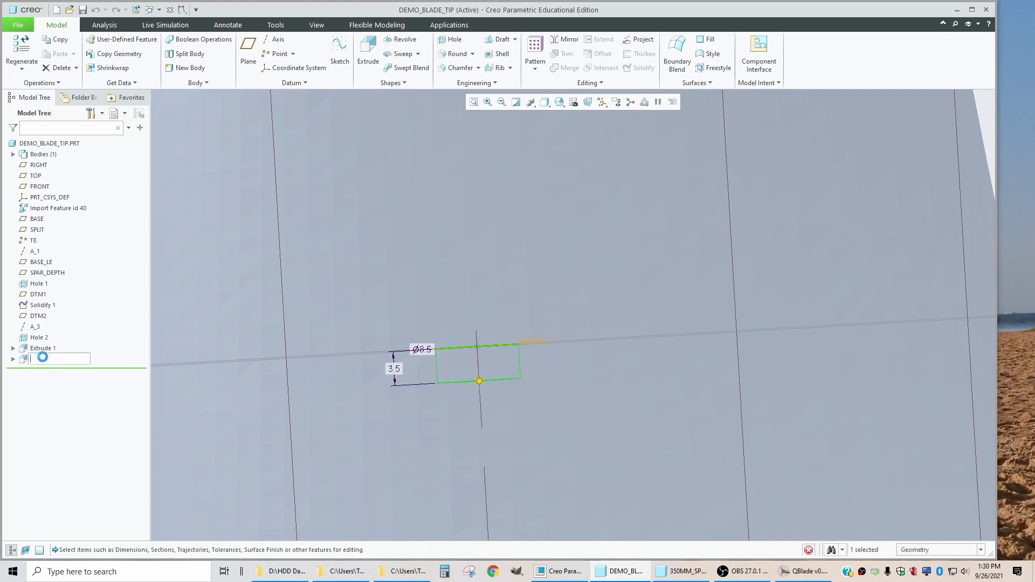
pyautogui.doubleClick(398, 371)
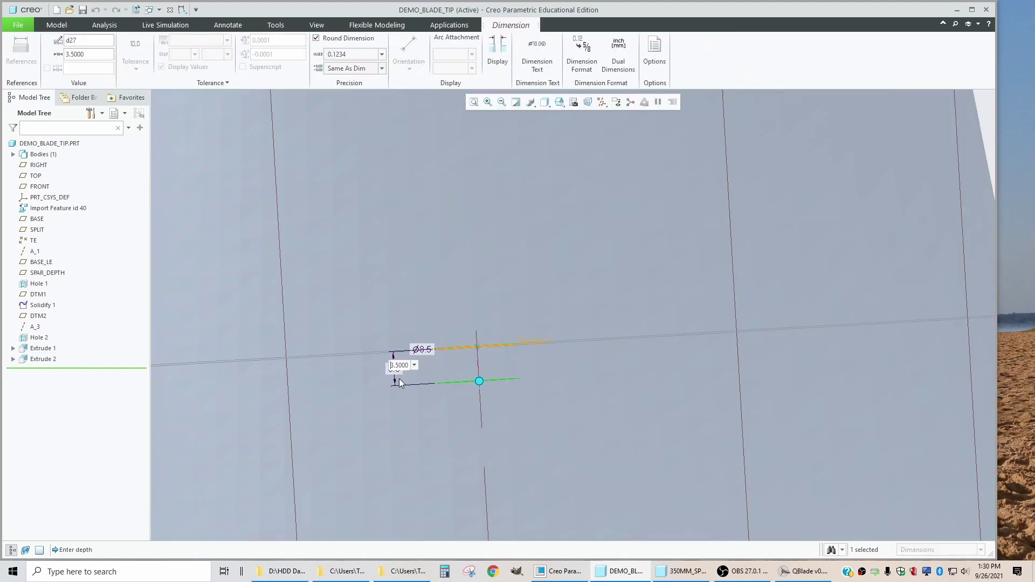
pyautogui.press('Return')
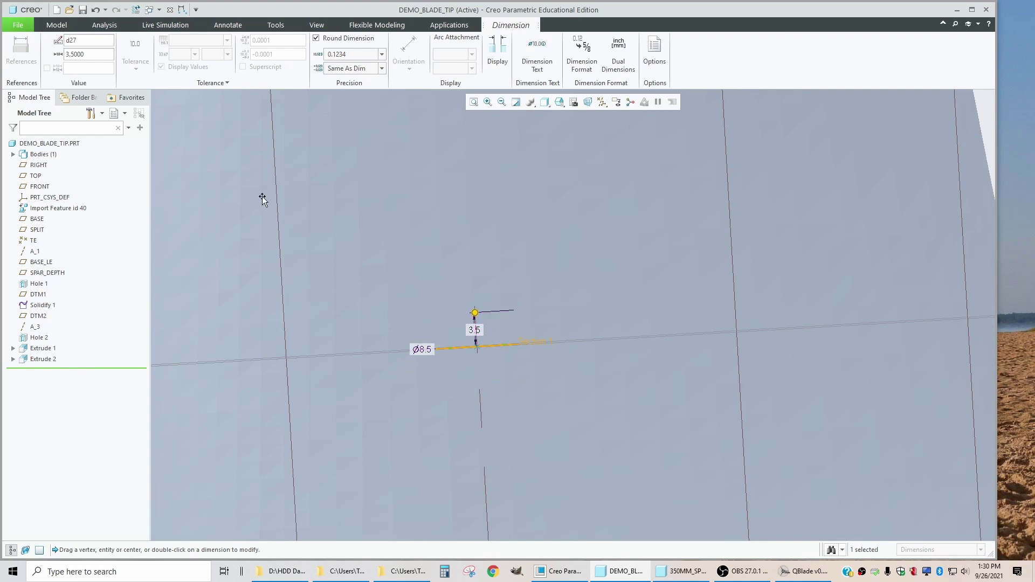
pyautogui.click(138, 12)
pyautogui.moveTo(414, 361); pyautogui.dragTo(260, 382, button='middle')
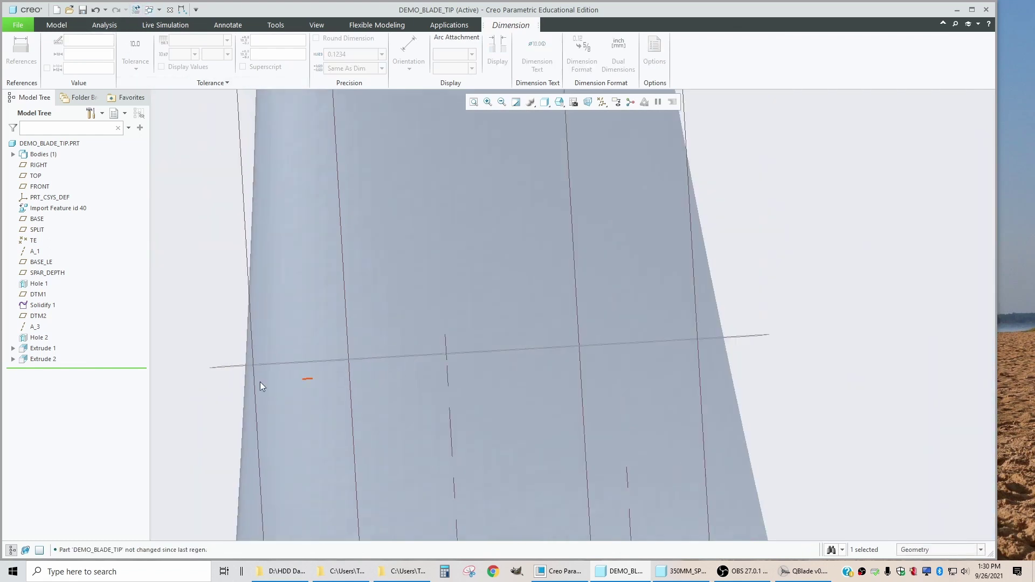
# Step: Highlight Extrude 2 and check its position against the SPAR_DEPTH plane, then clear the selection
pyautogui.click(48, 359)
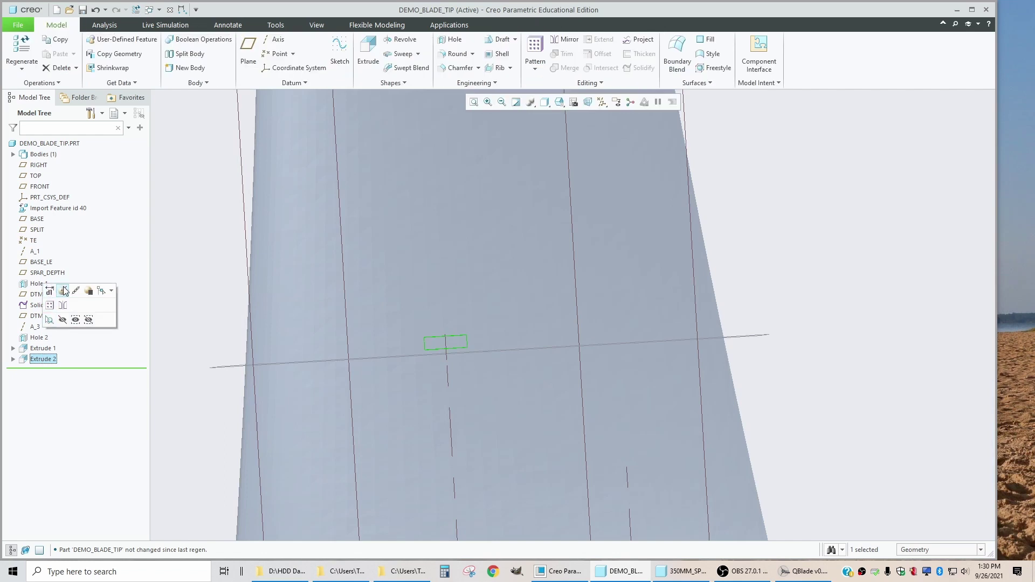
pyautogui.scroll(5, 374, 319)
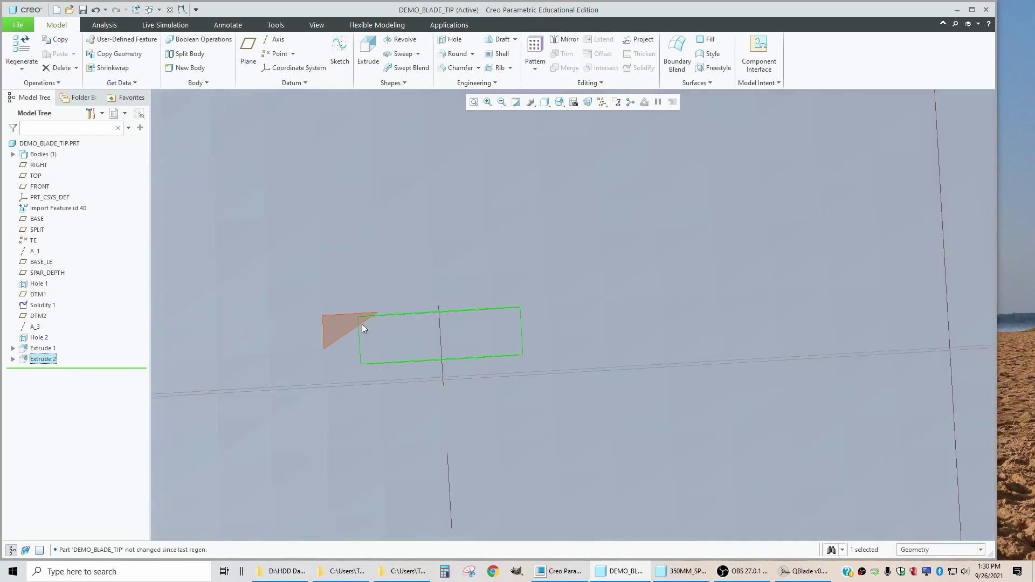
pyautogui.scroll(-3, 435, 365)
pyautogui.scroll(-3, 634, 379)
pyautogui.click(852, 309)
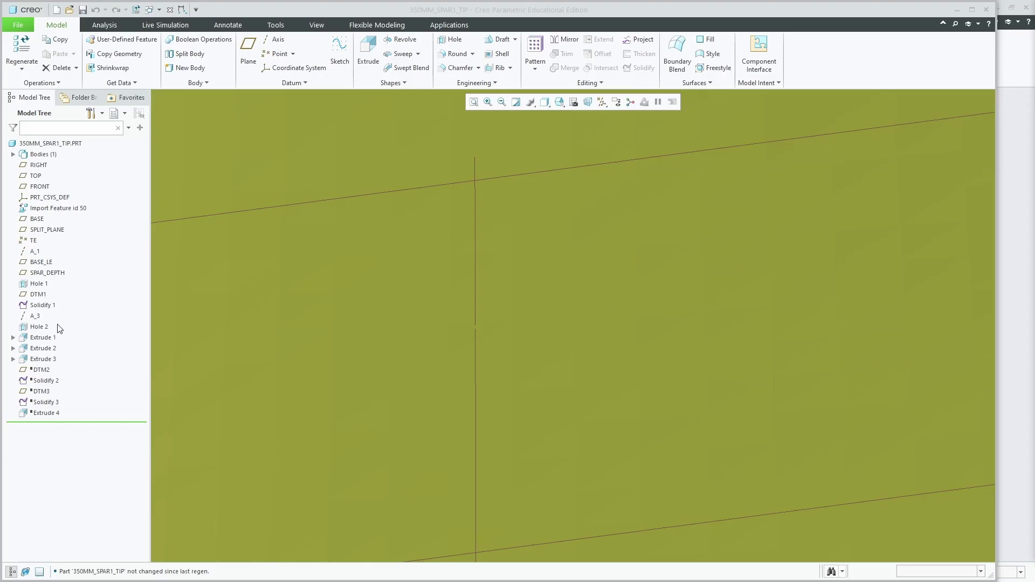
# Step: In 350MM_SPAR1_TIP, show the dimensions of Extrude 3 and examine its diameter and how far it runs along the blade
pyautogui.click(46, 359)
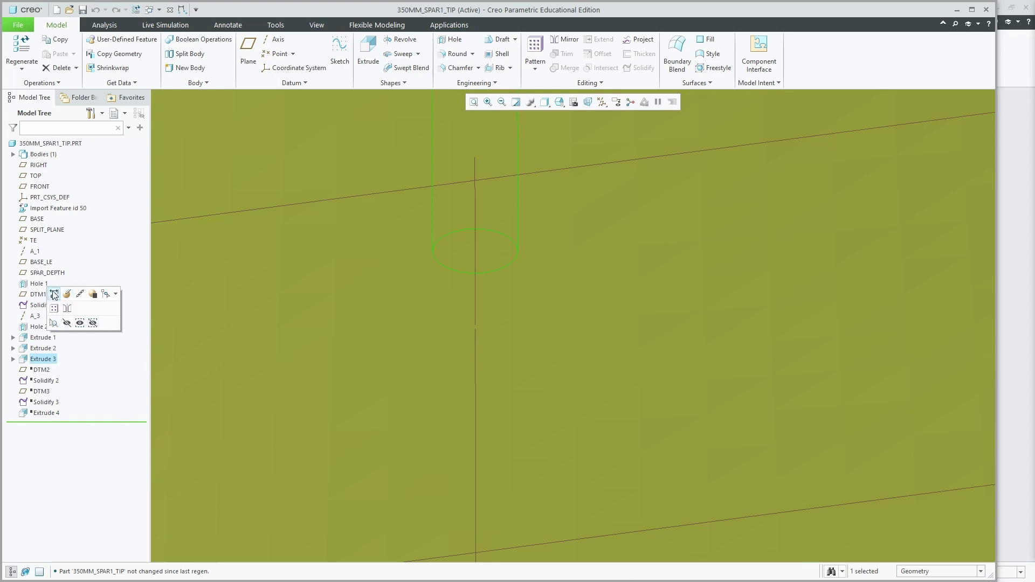
pyautogui.click(55, 293)
pyautogui.scroll(-3, 290, 422)
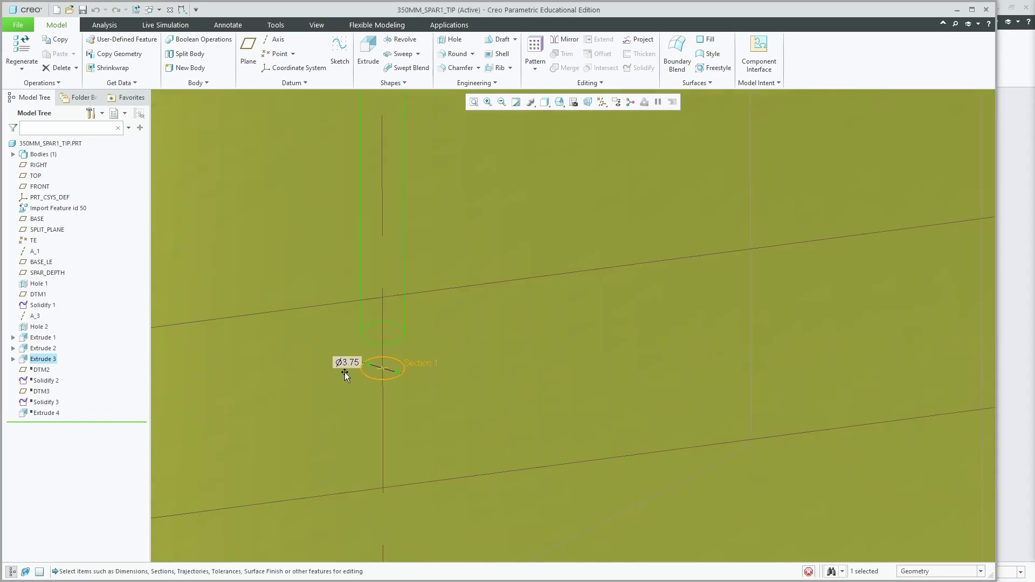
pyautogui.scroll(-4, 429, 408)
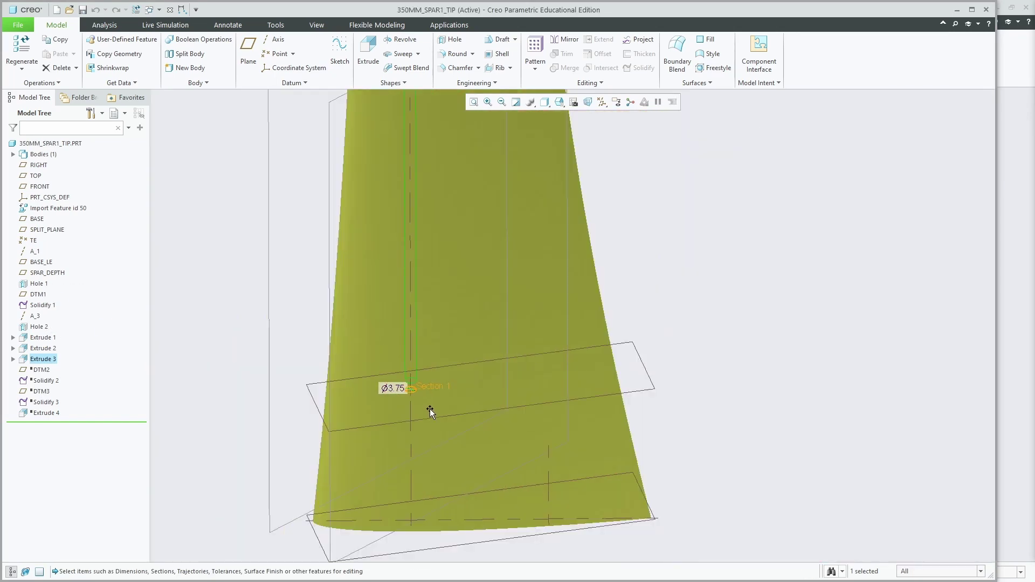
pyautogui.scroll(-4, 429, 411)
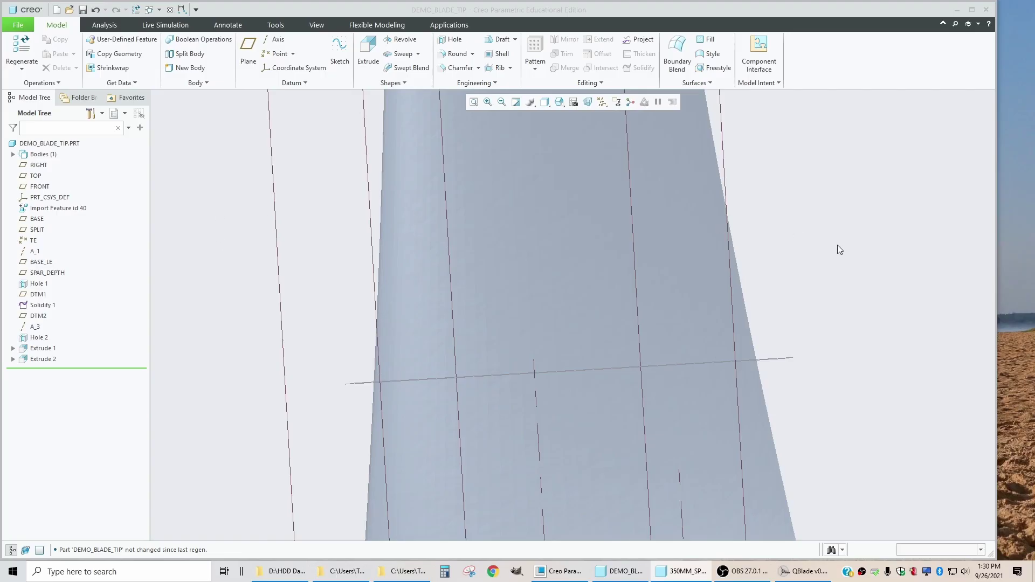
# Step: Back in DEMO_BLADE_TIP, start a material-removing extrude with through-all depth and place its sketch on the SPAR_DEPTH plane, viewed square-on
pyautogui.click(479, 352)
pyautogui.scroll(-3, 405, 309)
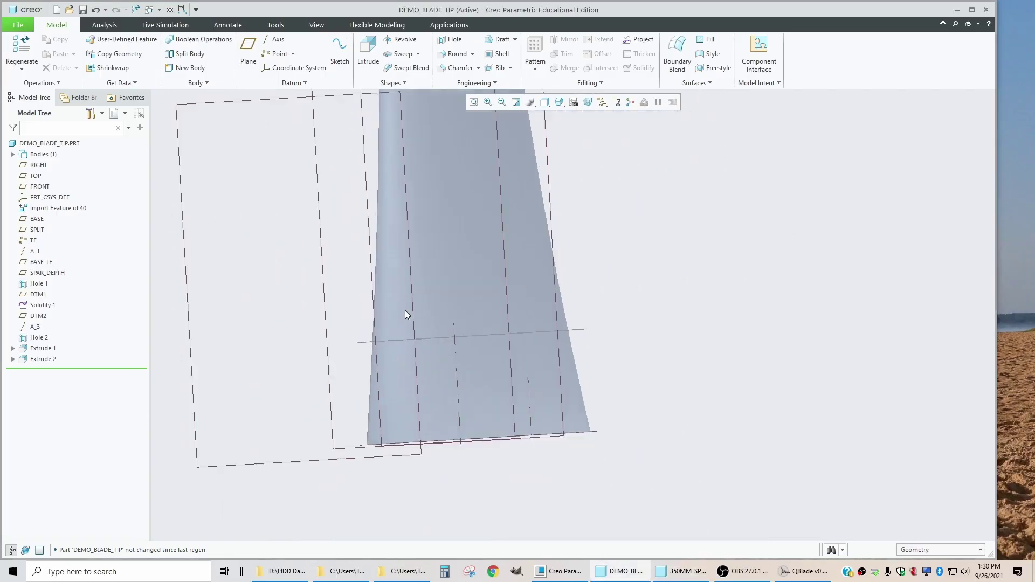
pyautogui.scroll(3, 473, 357)
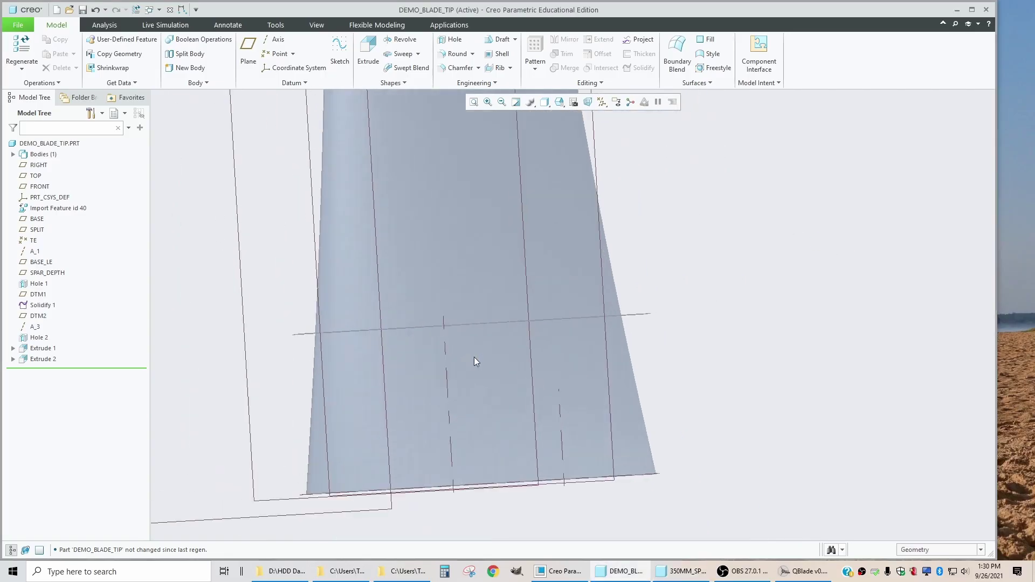
pyautogui.click(367, 52)
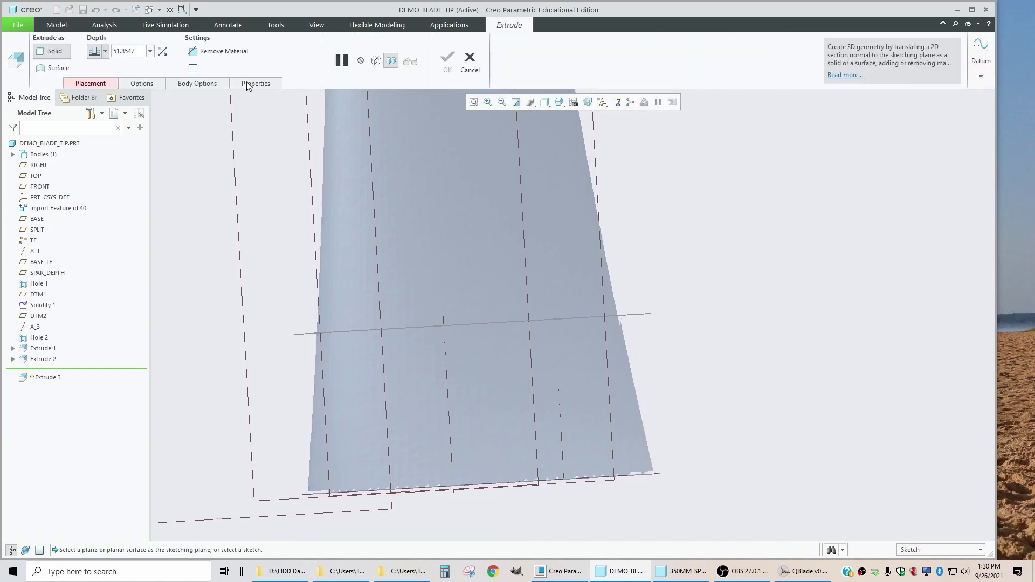
pyautogui.click(106, 51)
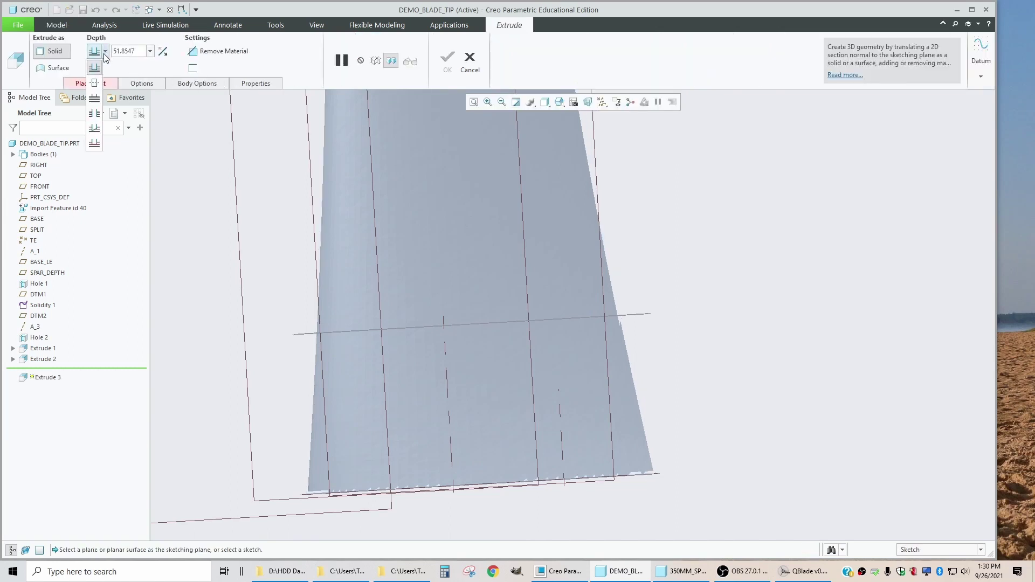
pyautogui.click(94, 125)
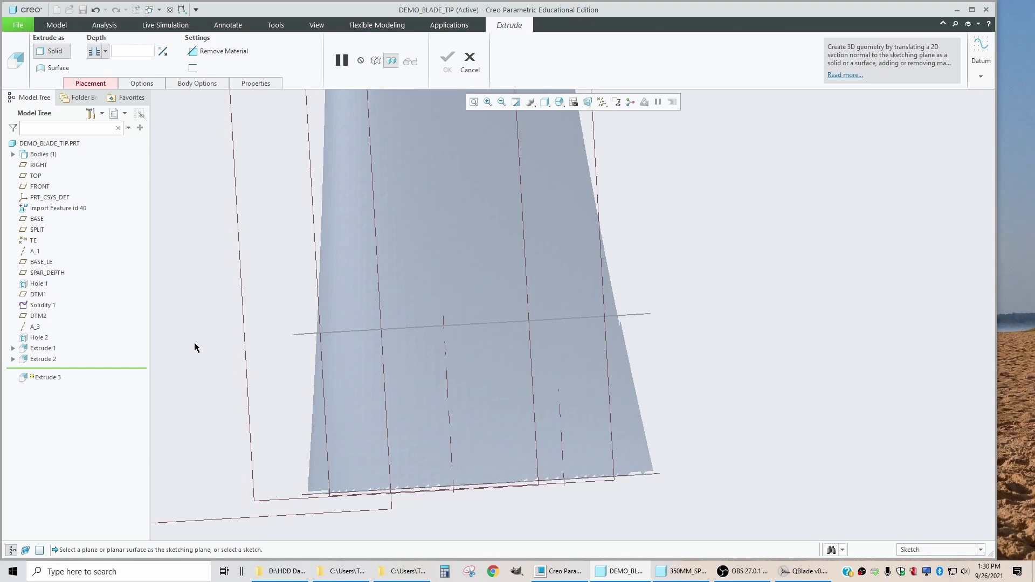
pyautogui.click(219, 51)
pyautogui.click(90, 83)
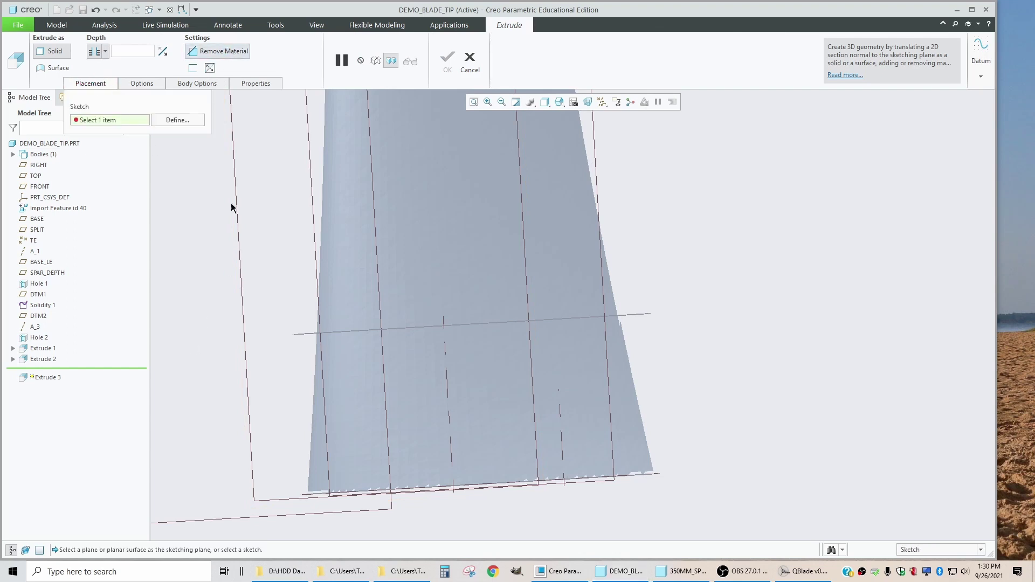
pyautogui.click(305, 335)
pyautogui.click(588, 105)
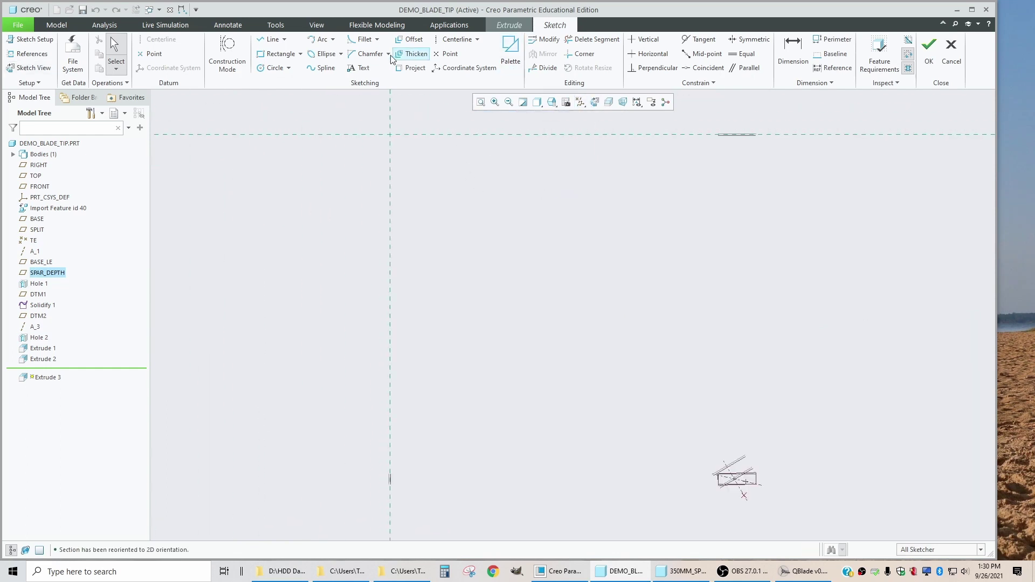
# Step: Sketch a 3.75 diameter circle centred on the spar axis for the Extrude 3 cut and accept the sketch
pyautogui.click(274, 67)
pyautogui.scroll(-10, 755, 496)
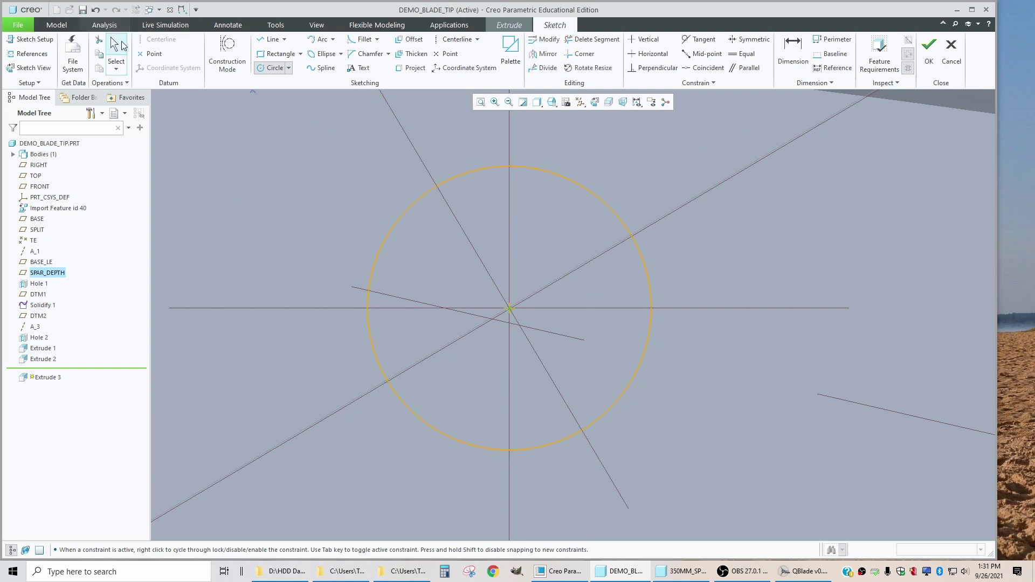
pyautogui.click(121, 43)
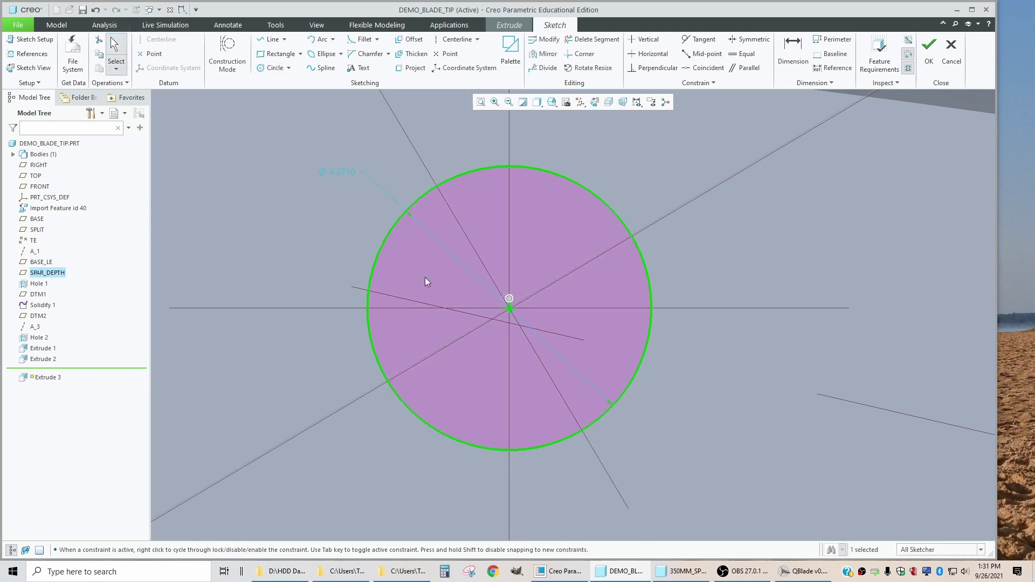
pyautogui.doubleClick(342, 173)
pyautogui.write('3.75')
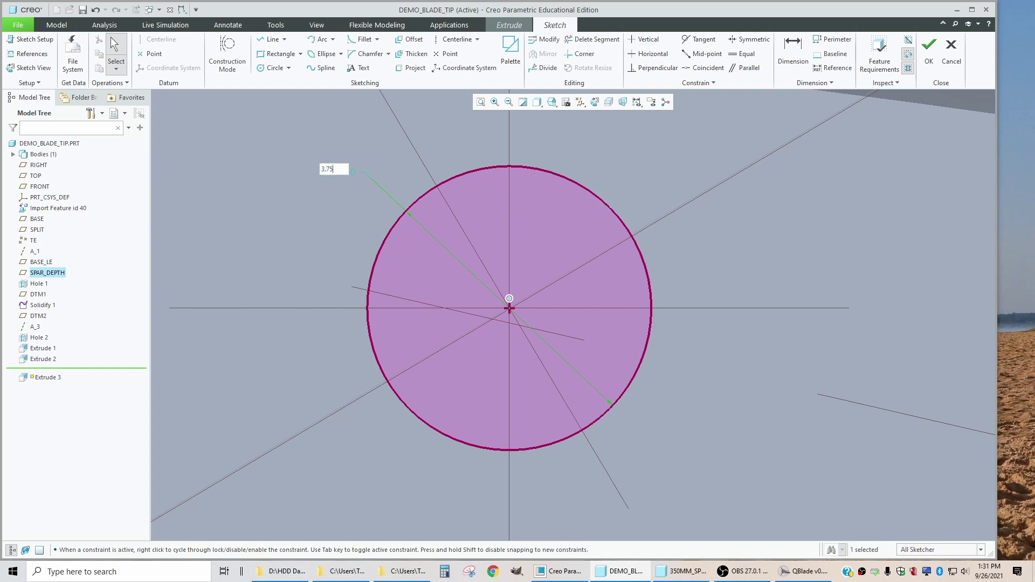
pyautogui.press('Return')
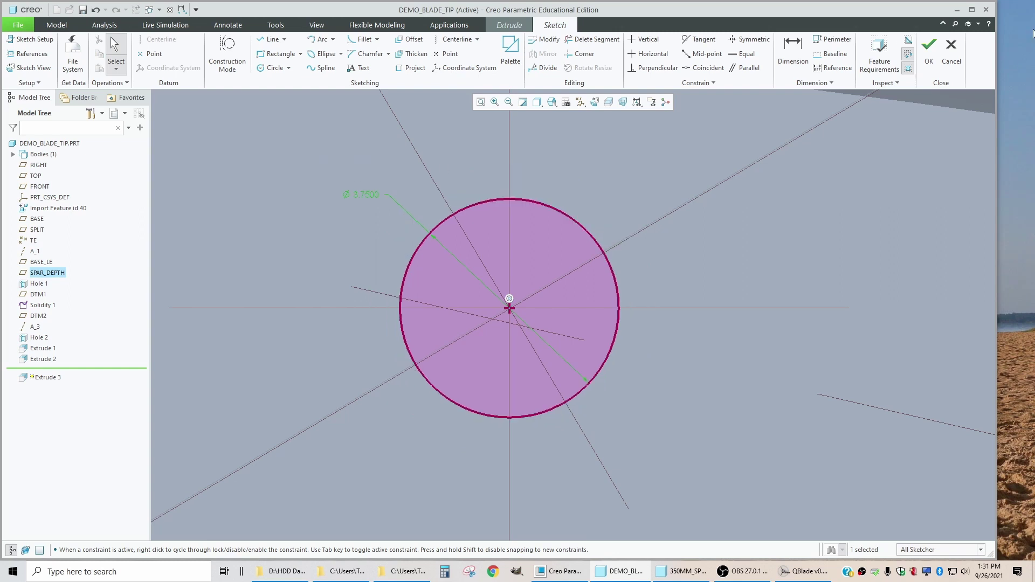
pyautogui.click(929, 49)
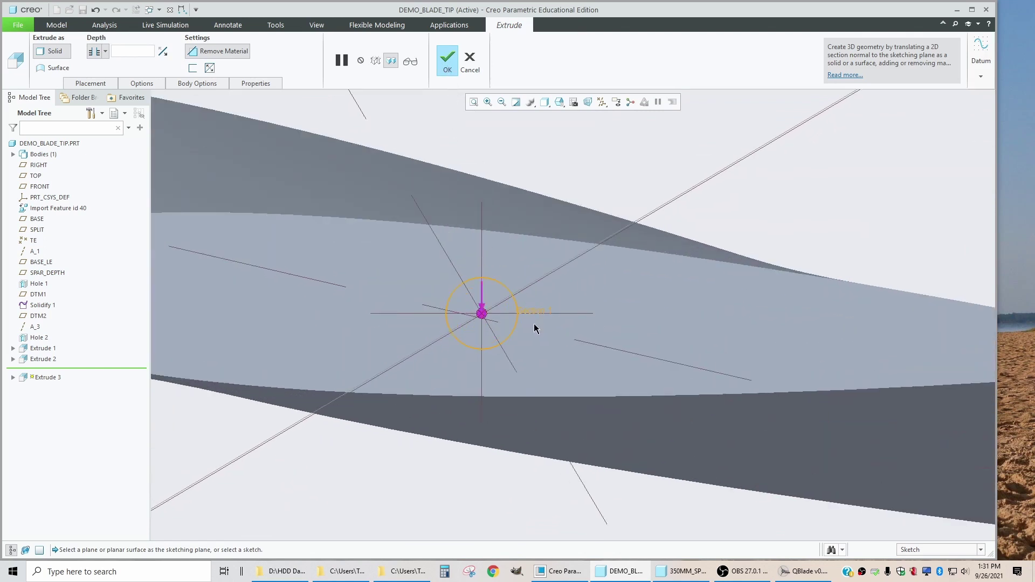
# Step: Reverse the through-all cut so it runs from the SPAR_DEPTH plane toward the blade tip, and complete Extrude 3
pyautogui.scroll(-10, 533, 324)
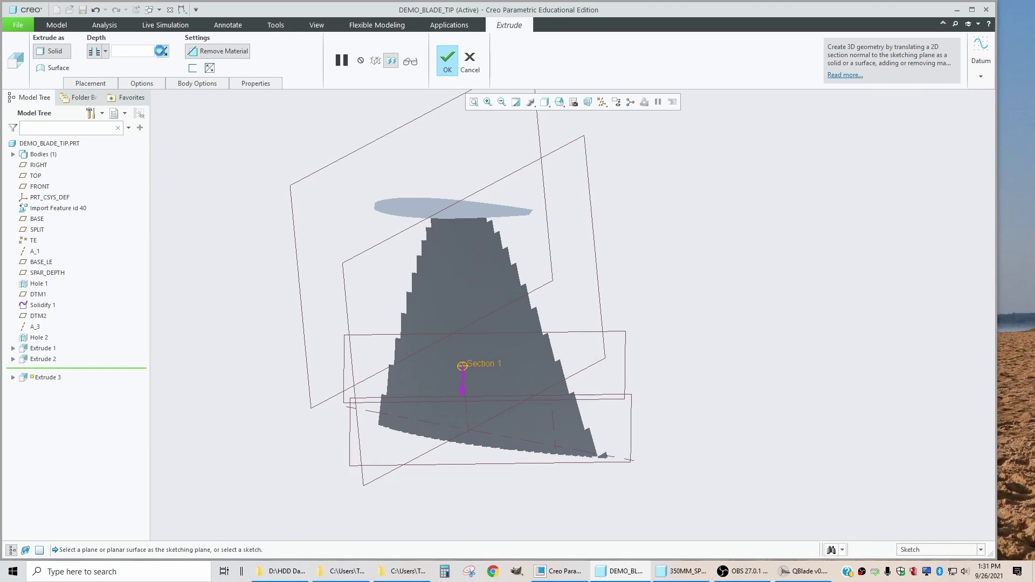
pyautogui.click(161, 51)
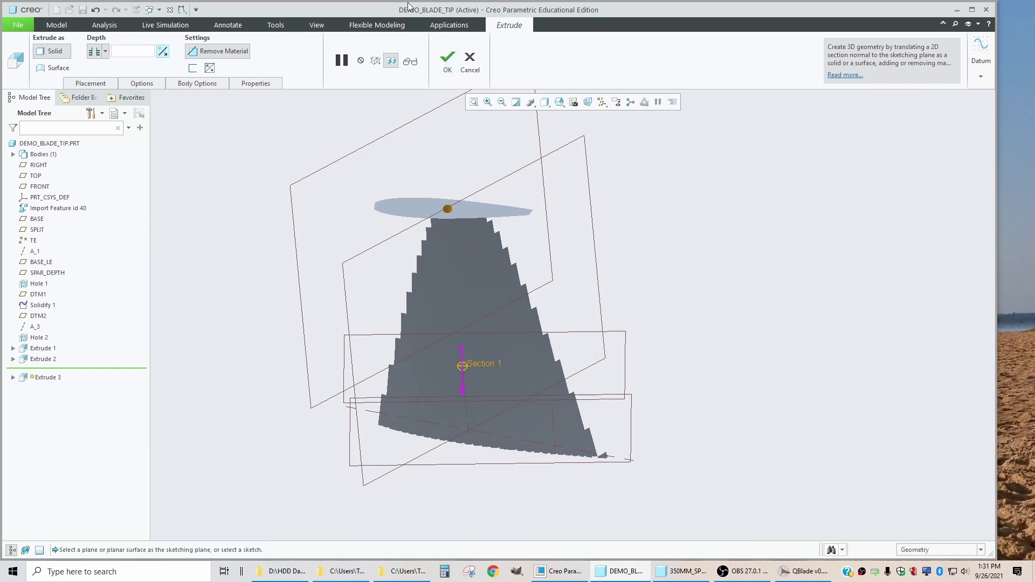
pyautogui.middleClick(724, 252)
pyautogui.moveTo(522, 273); pyautogui.dragTo(533, 235, button='middle')
pyautogui.scroll(3, 522, 294)
pyautogui.moveTo(522, 294)
pyautogui.mouseDown(button='middle')
pyautogui.moveTo(509, 310)
pyautogui.moveTo(518, 283)
pyautogui.mouseUp(button='middle')
pyautogui.scroll(-3, 504, 325)
pyautogui.scroll(5, 529, 317)
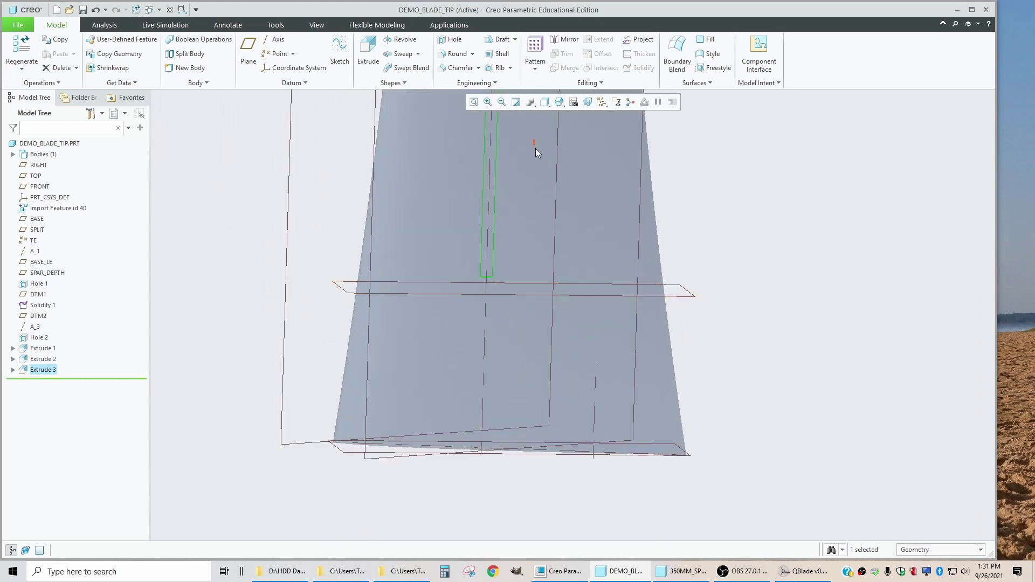
pyautogui.click(797, 226)
# Step: Highlight Extrude 1, Extrude 2 and Extrude 3 in turn to check their positions along the spar axis, and save the part
pyautogui.scroll(4, 520, 272)
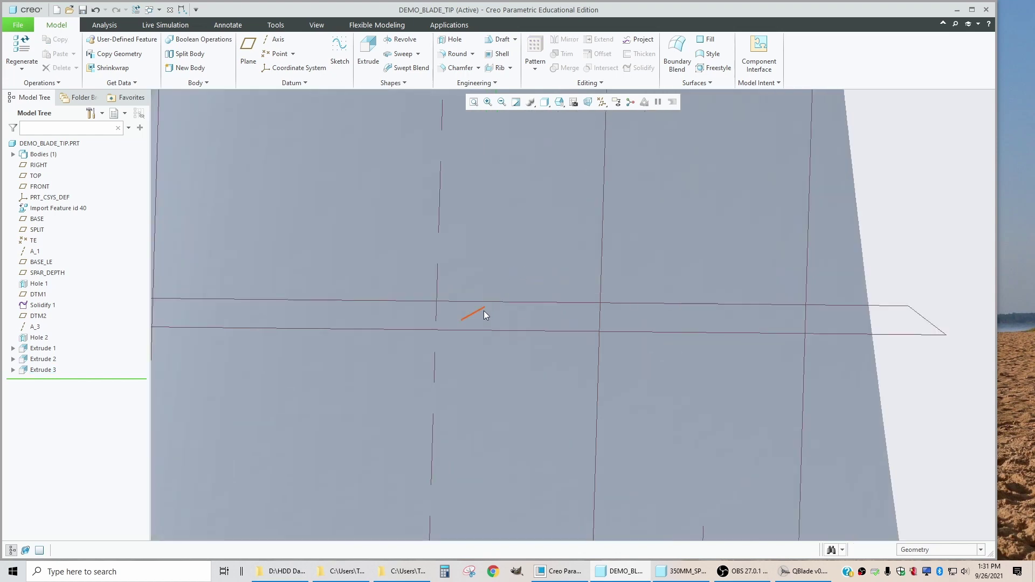
pyautogui.scroll(-4, 510, 259)
pyautogui.moveTo(500, 286); pyautogui.dragTo(505, 289, button='middle')
pyautogui.scroll(3, 505, 290)
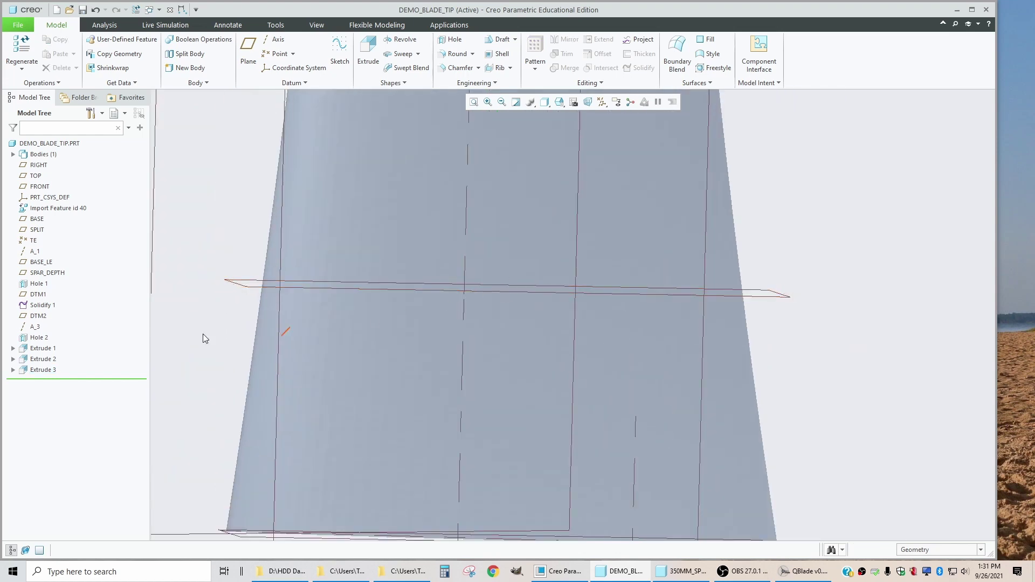
pyautogui.click(45, 348)
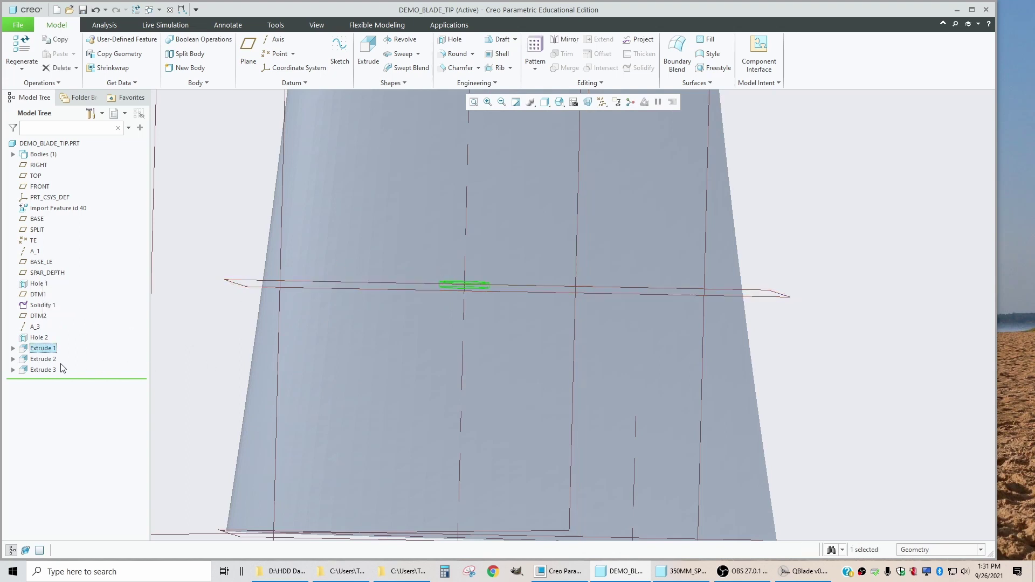
pyautogui.click(43, 359)
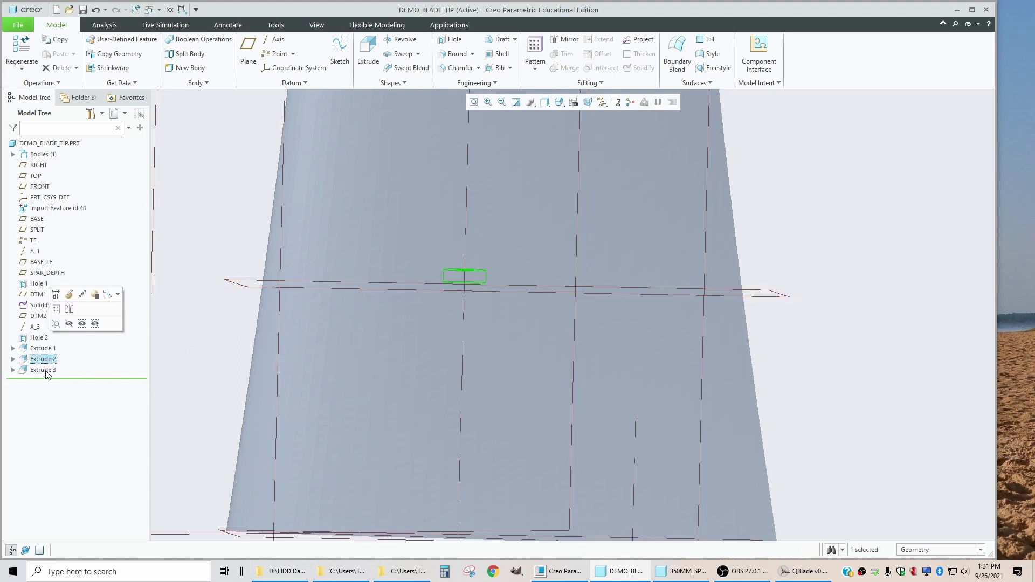
pyautogui.click(43, 370)
pyautogui.scroll(-4, 361, 500)
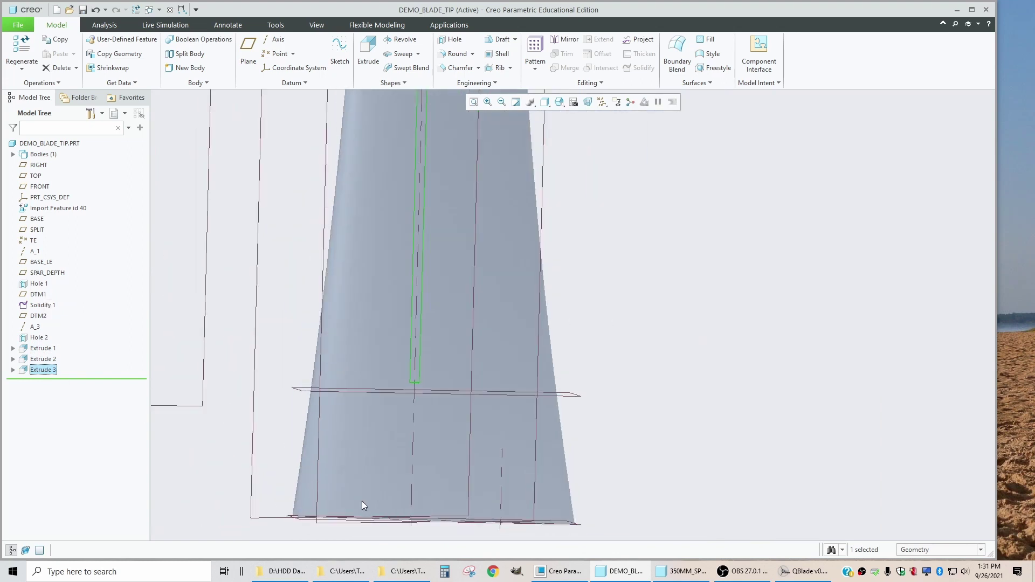
pyautogui.scroll(-3, 411, 517)
pyautogui.scroll(2, 404, 457)
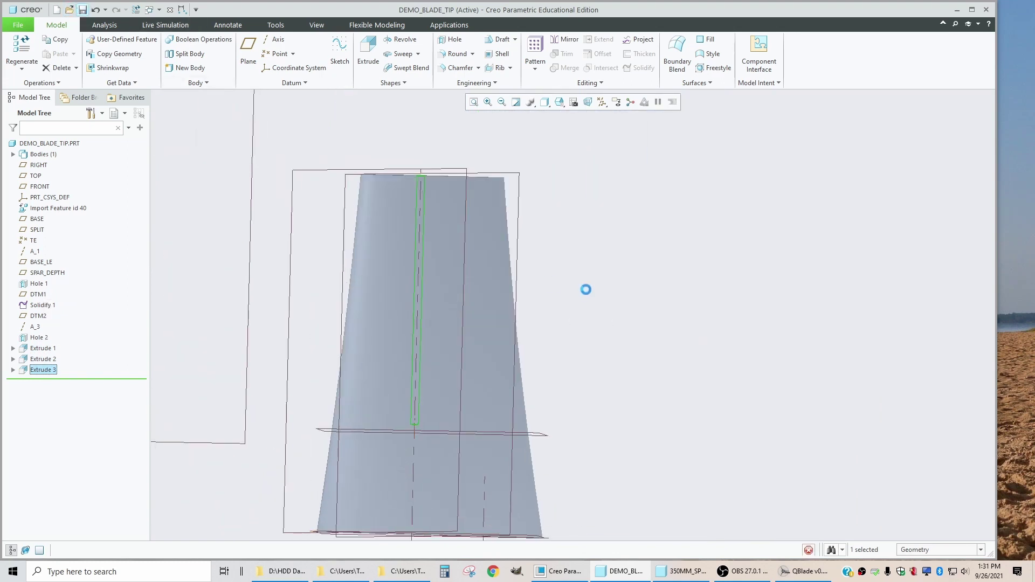
pyautogui.scroll(-3, 437, 345)
pyautogui.scroll(5, 438, 390)
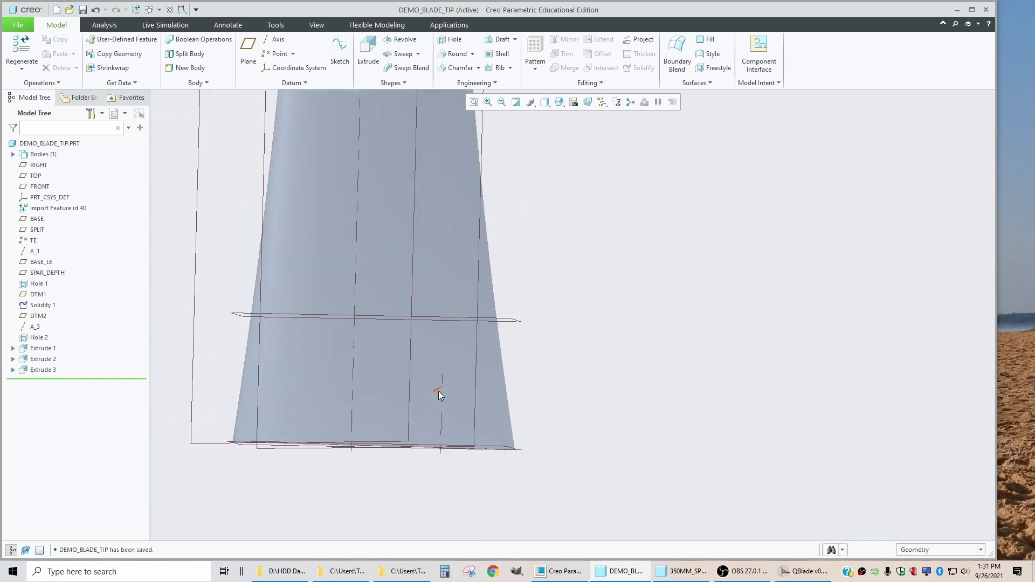
pyautogui.scroll(-3, 438, 390)
# Step: In 350MM_SPAR1_TIP, highlight the extrude cuts for comparison and examine the spar holes in the base face
pyautogui.moveTo(438, 391); pyautogui.dragTo(431, 280, button='middle')
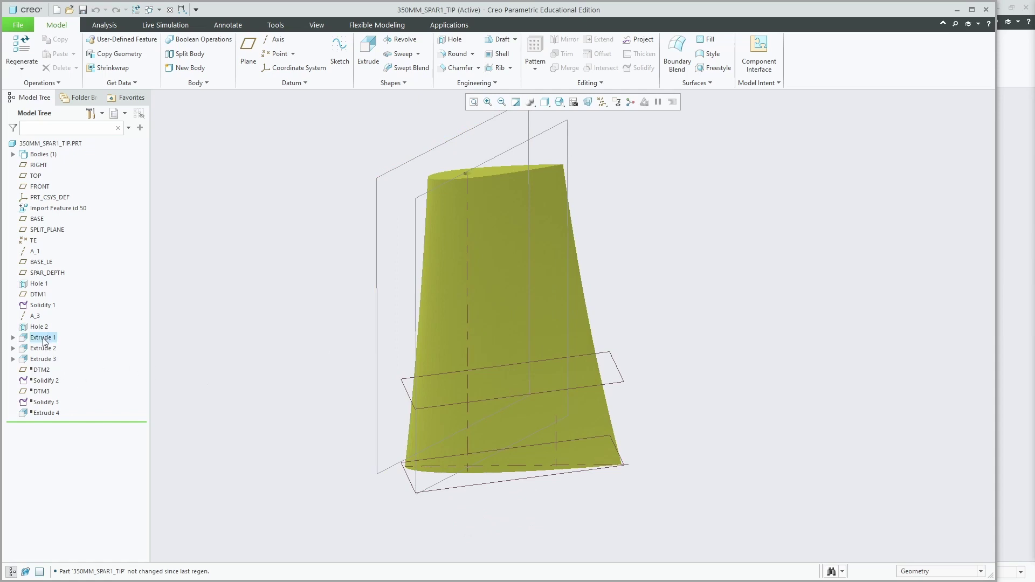
pyautogui.click(43, 359)
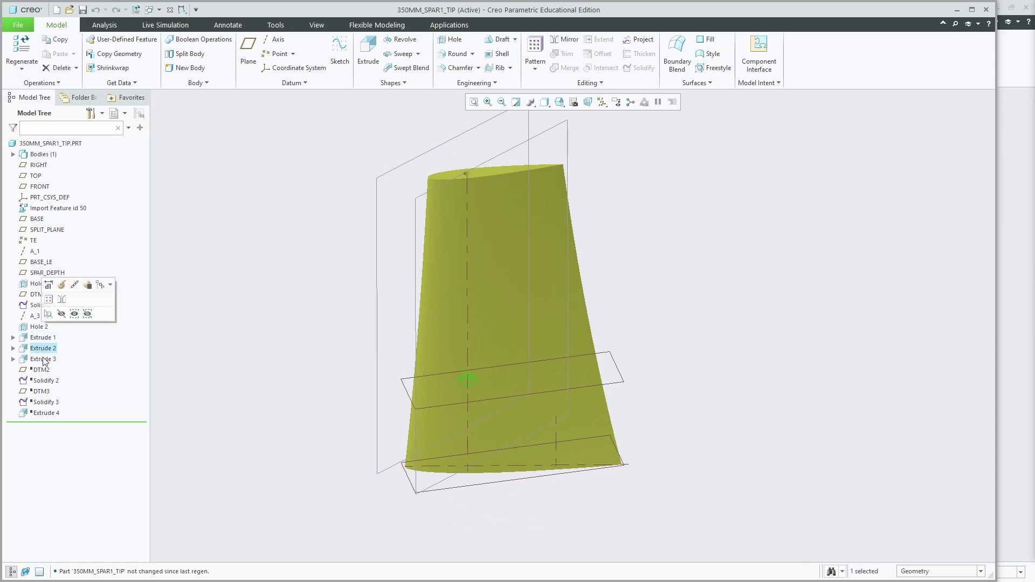
pyautogui.click(323, 332)
pyautogui.moveTo(558, 393); pyautogui.dragTo(558, 325, button='middle')
pyautogui.scroll(-3, 561, 409)
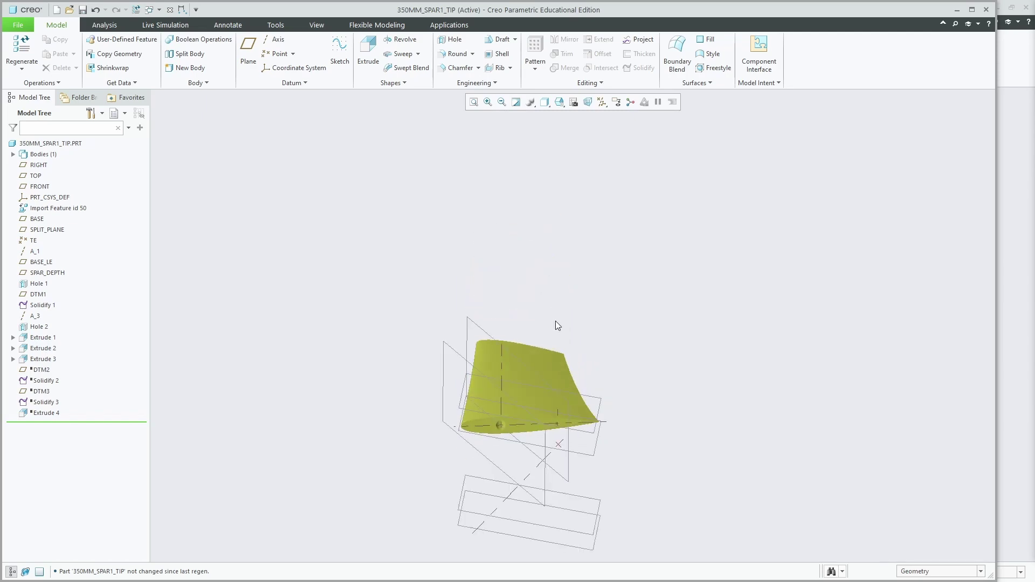
pyautogui.scroll(8, 563, 432)
pyautogui.moveTo(571, 410); pyautogui.dragTo(571, 394, button='middle')
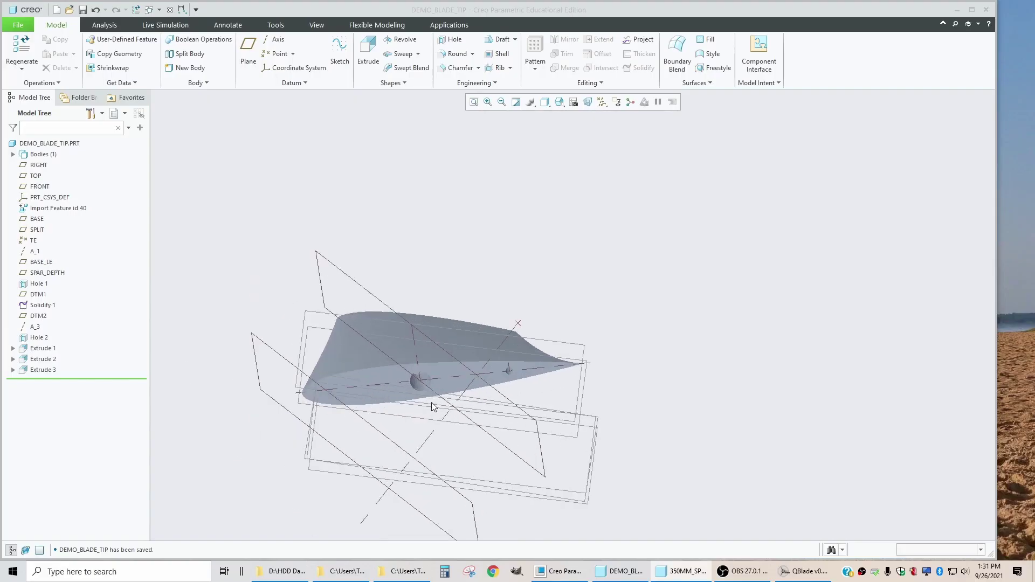
# Step: Back in DEMO_BLADE_TIP, examine the finished blade tip and the two holes in its base face from several angles
pyautogui.moveTo(433, 406); pyautogui.dragTo(407, 407, button='middle')
pyautogui.scroll(3, 371, 422)
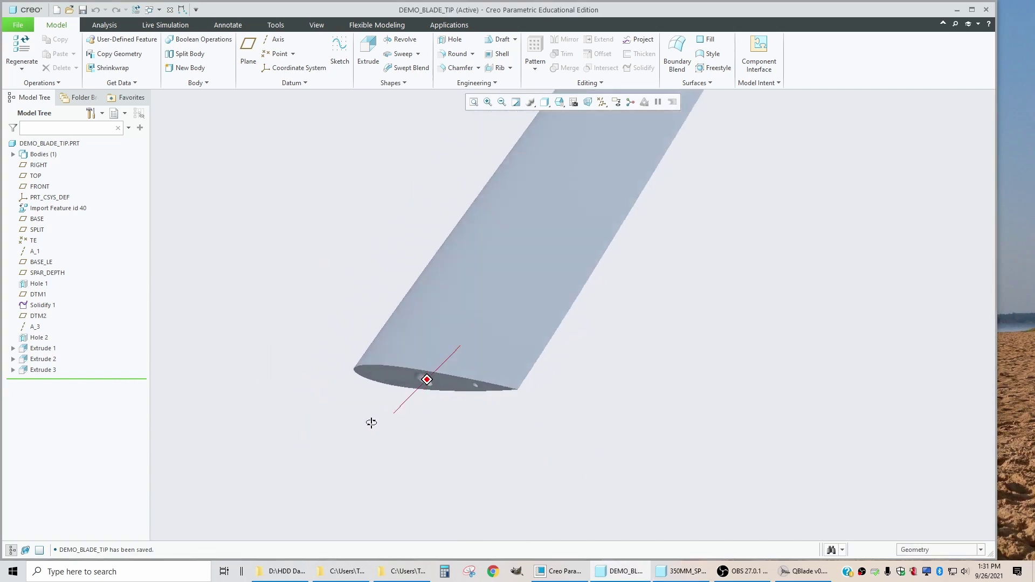
pyautogui.scroll(-5, 388, 387)
pyautogui.scroll(2, 395, 383)
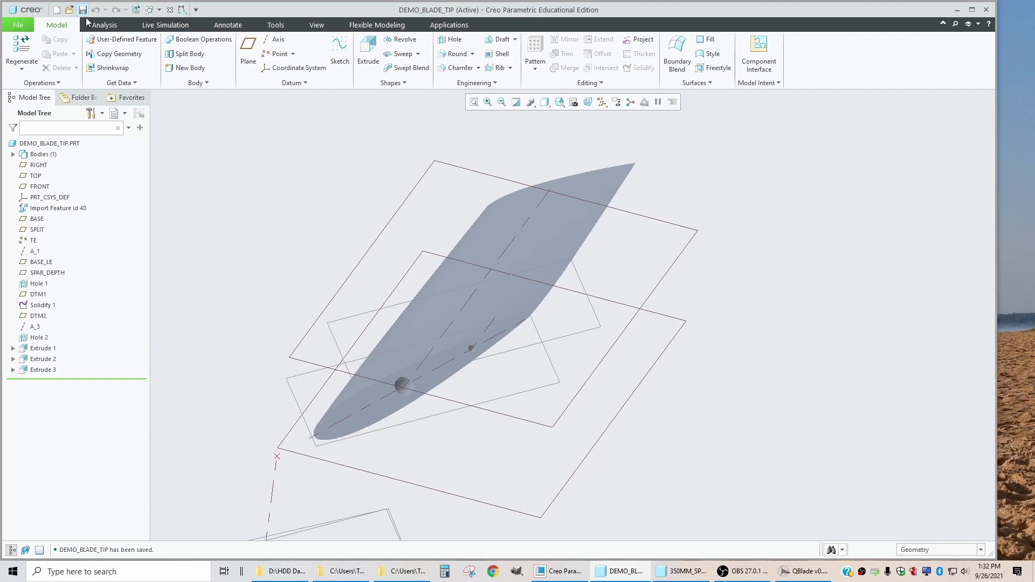
pyautogui.scroll(-5, 545, 318)
pyautogui.scroll(5, 482, 344)
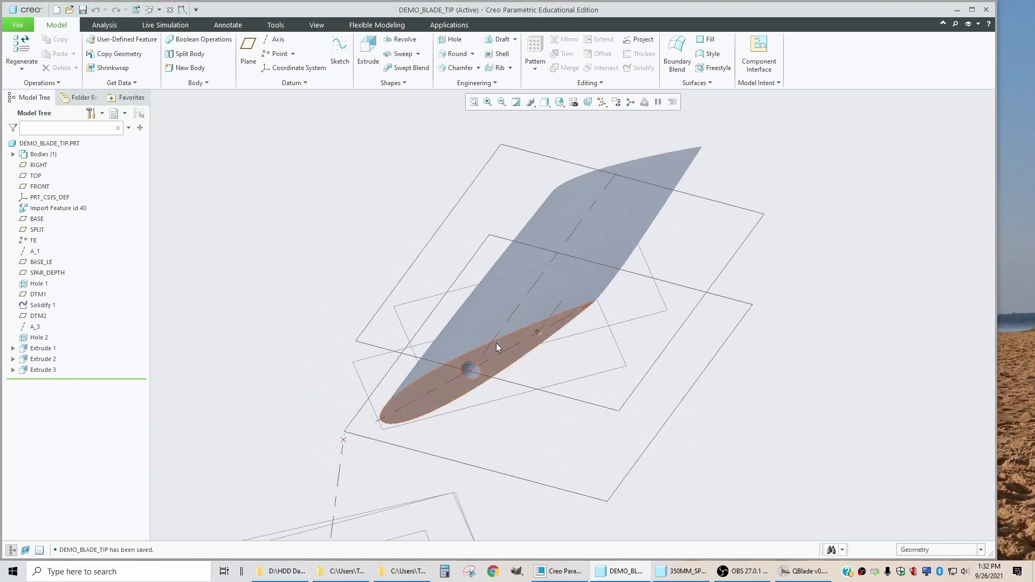
pyautogui.moveTo(496, 347); pyautogui.dragTo(545, 364, button='middle')
pyautogui.scroll(-3, 530, 388)
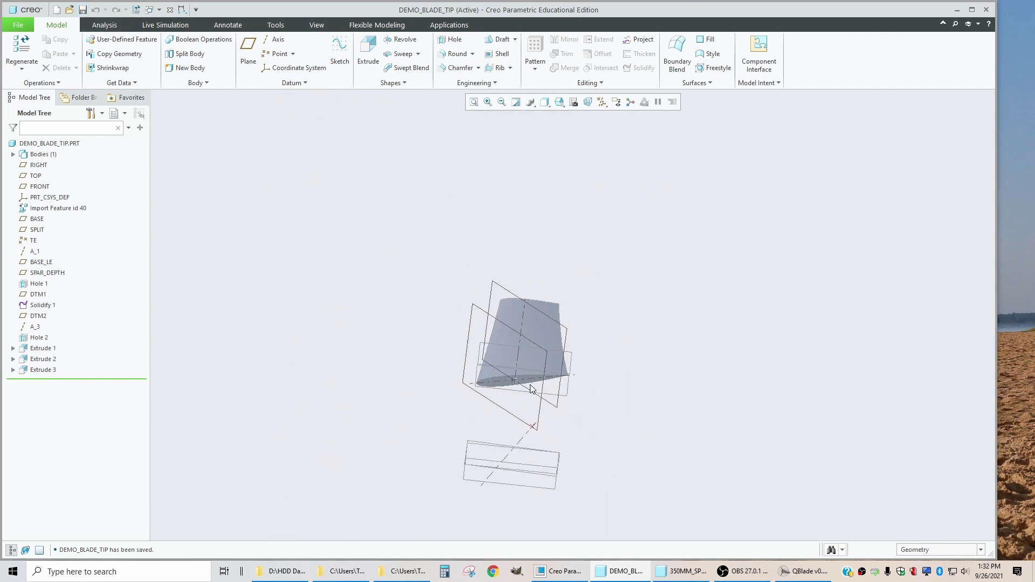
pyautogui.scroll(3, 552, 380)
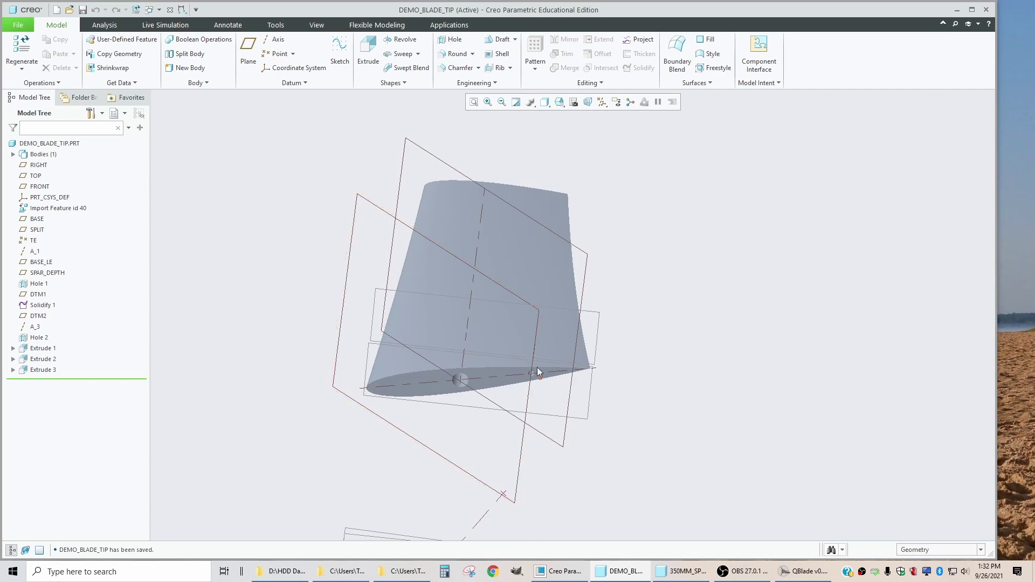
pyautogui.scroll(-3, 447, 285)
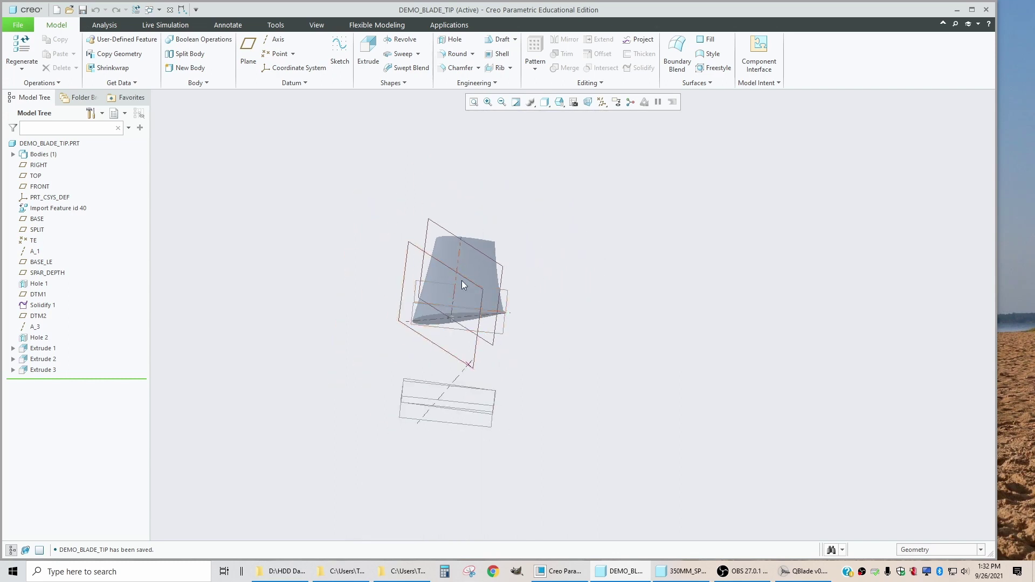
pyautogui.scroll(3, 447, 325)
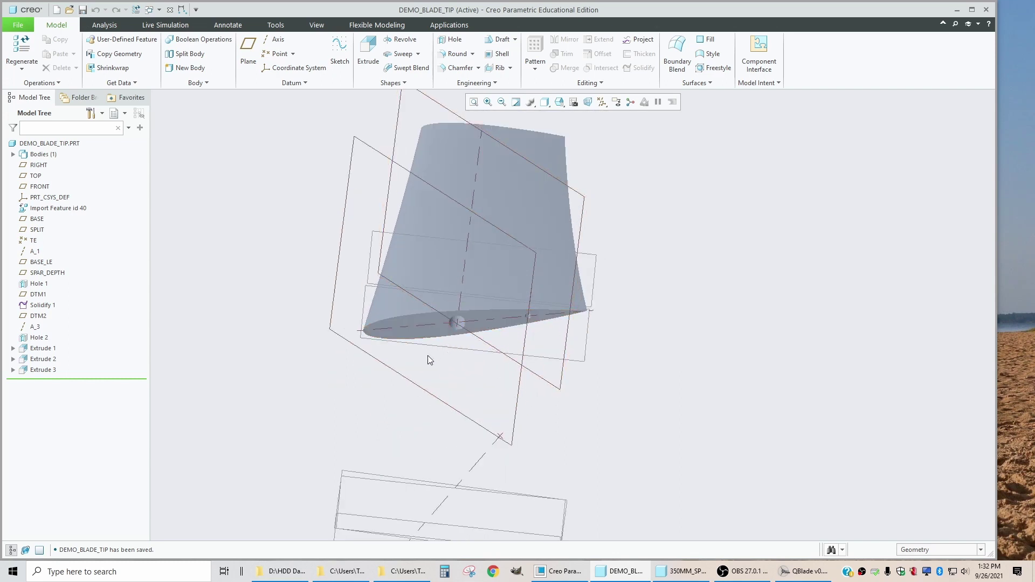
pyautogui.scroll(-3, 428, 371)
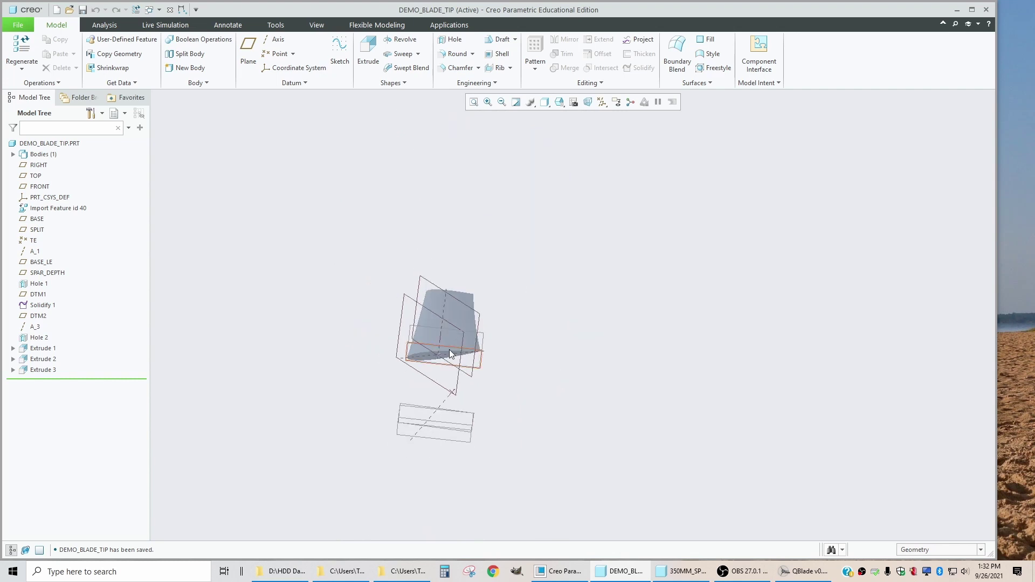
pyautogui.scroll(3, 448, 351)
pyautogui.scroll(-3, 453, 302)
pyautogui.scroll(3, 438, 330)
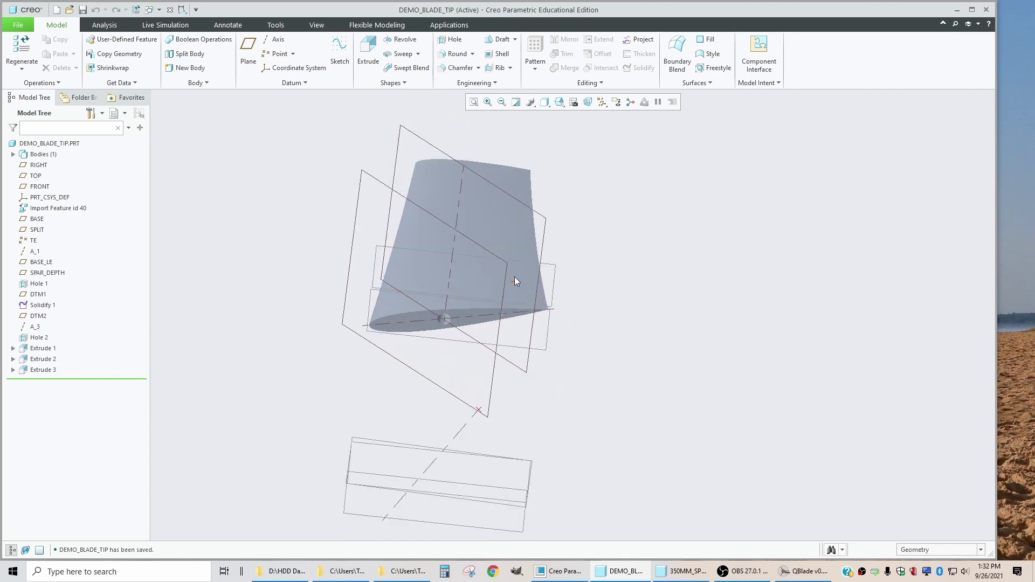
pyautogui.scroll(3, 515, 280)
pyautogui.scroll(-2, 464, 344)
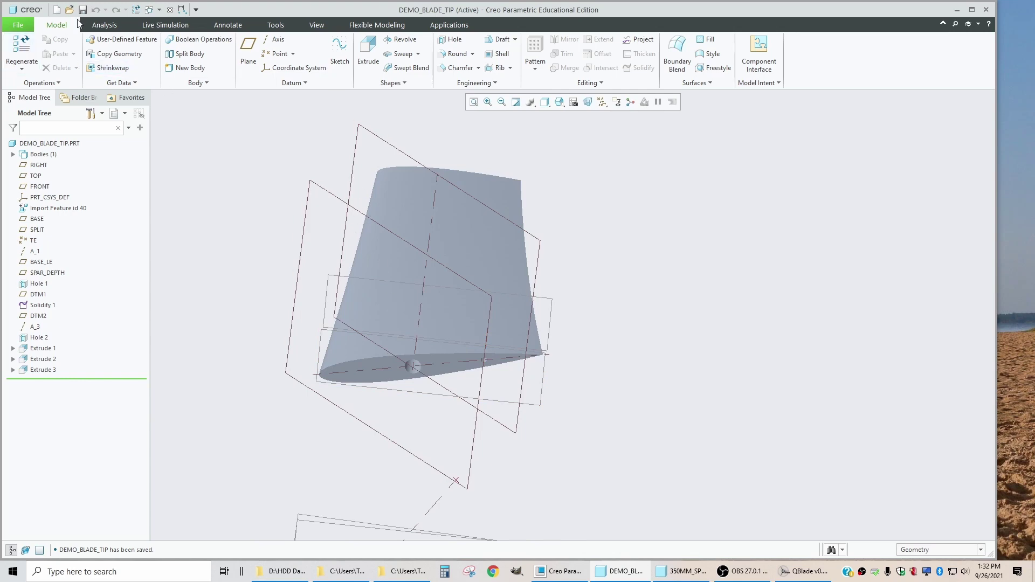
# Step: Switch to the 350MM_SPAR1_TIP reference part and close its window
pyautogui.click(154, 12)
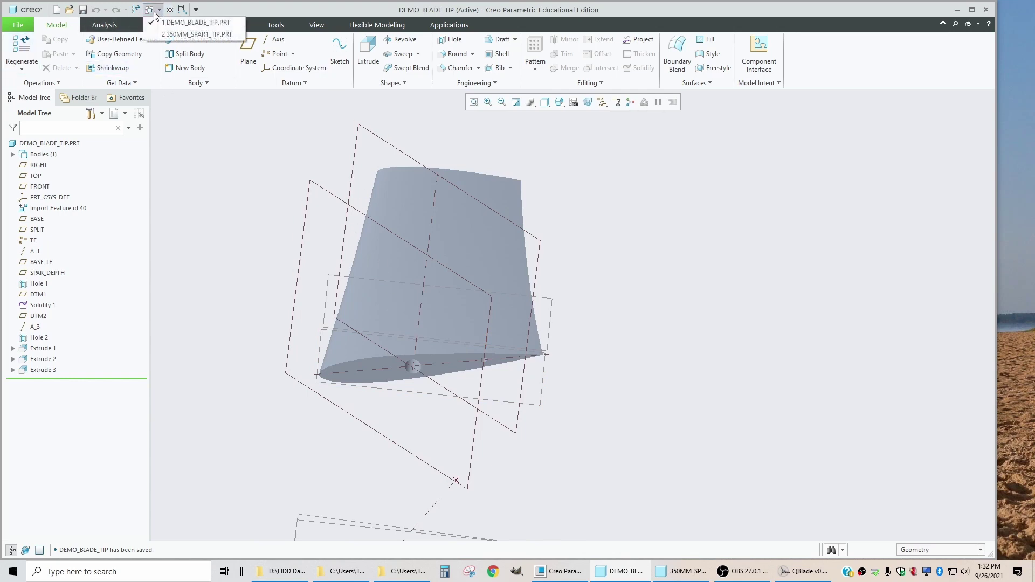
pyautogui.click(197, 34)
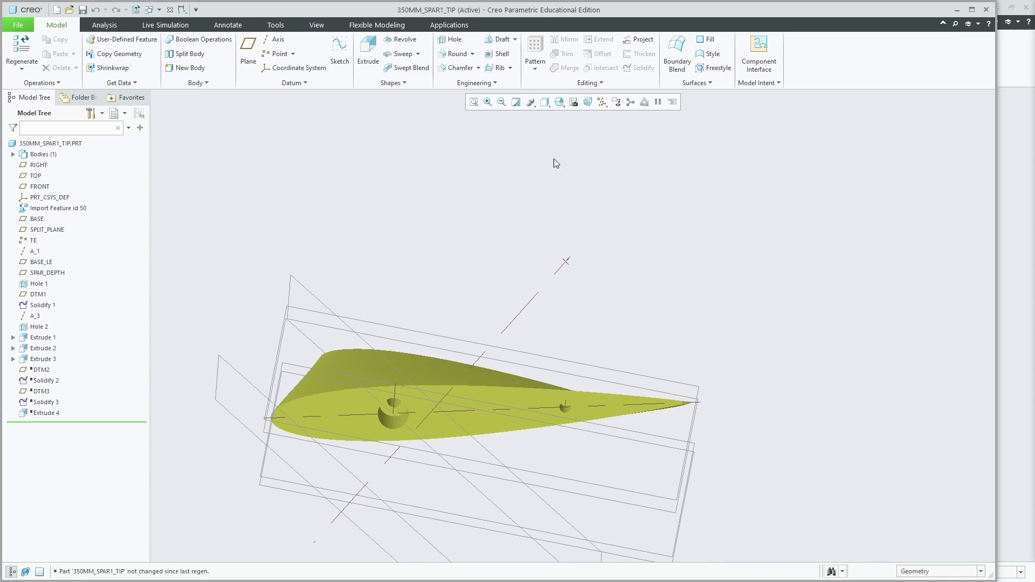
pyautogui.click(170, 9)
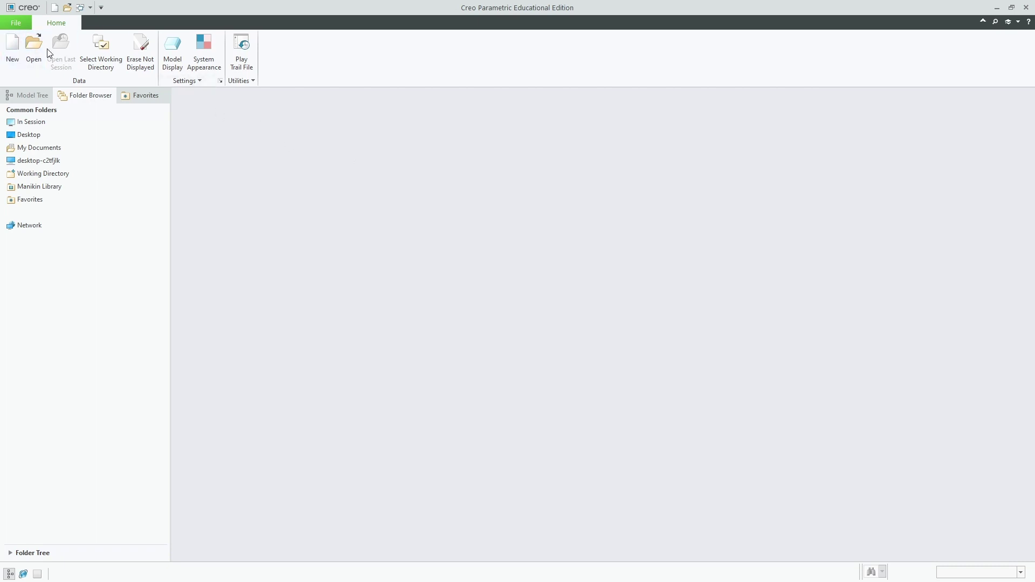
# Step: Open the pitch_hub1.asm assembly from the wind turbine folder by searching for "pitch"
pyautogui.click(33, 50)
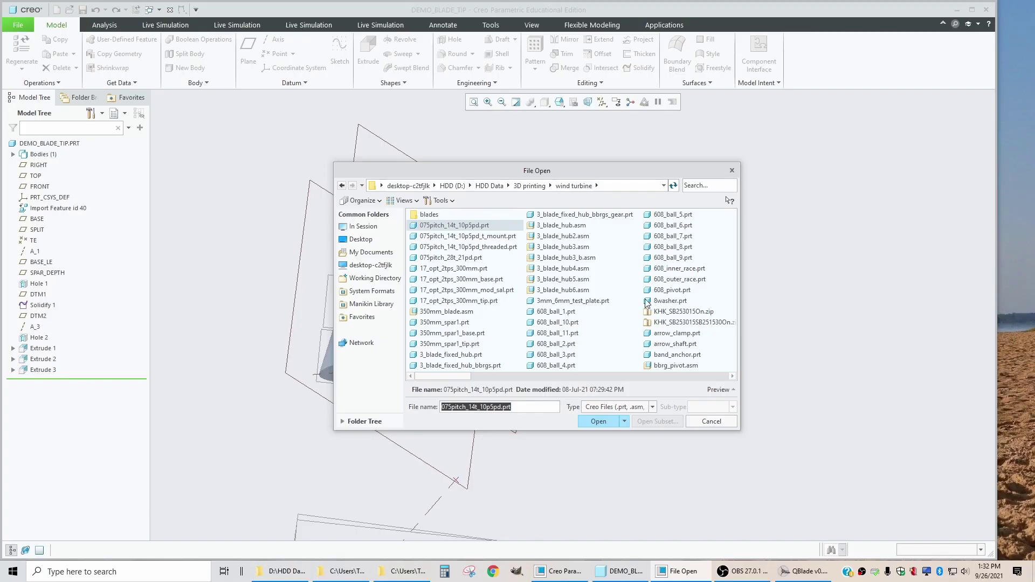
pyautogui.click(708, 186)
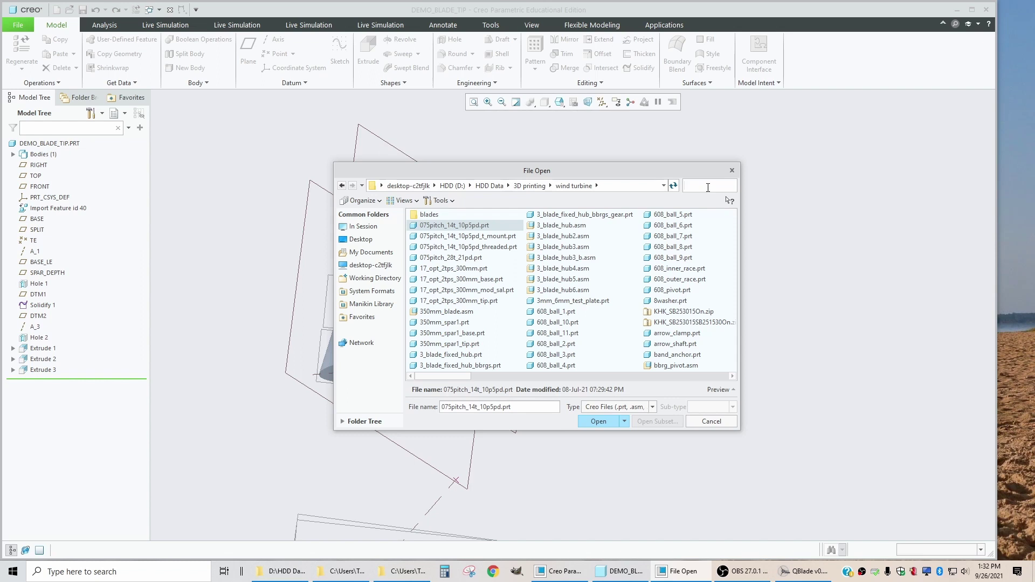
pyautogui.write('pitch')
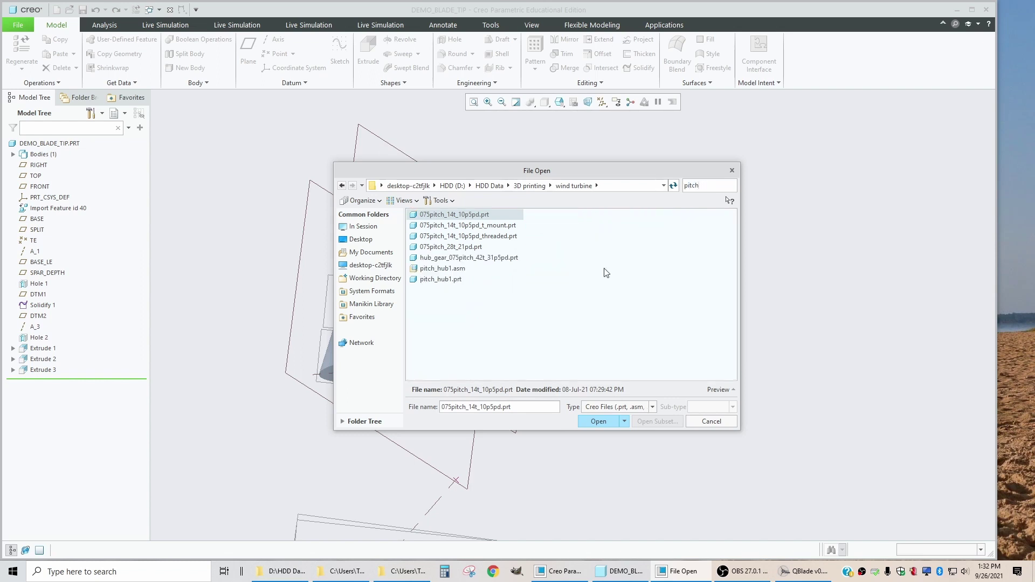
pyautogui.doubleClick(442, 270)
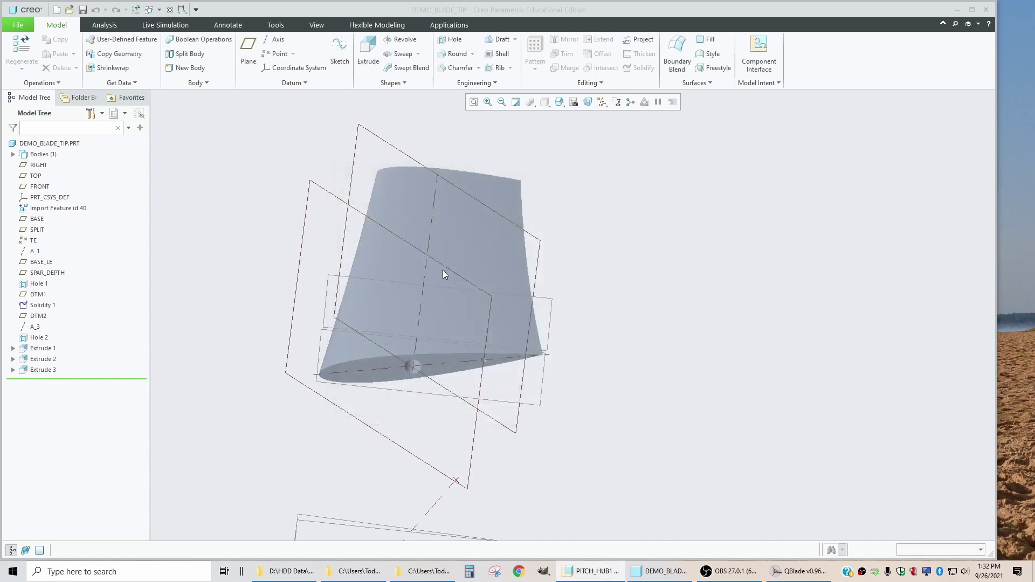
# Step: Hide the datum axes, points and planes in the pitch hub assembly
pyautogui.scroll(-6, 583, 311)
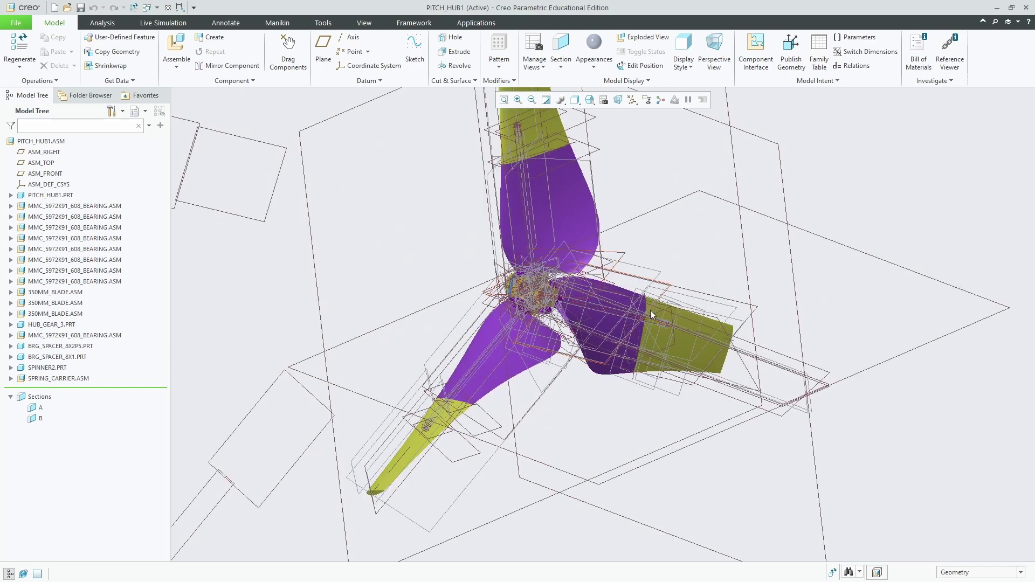
pyautogui.click(631, 100)
pyautogui.click(632, 136)
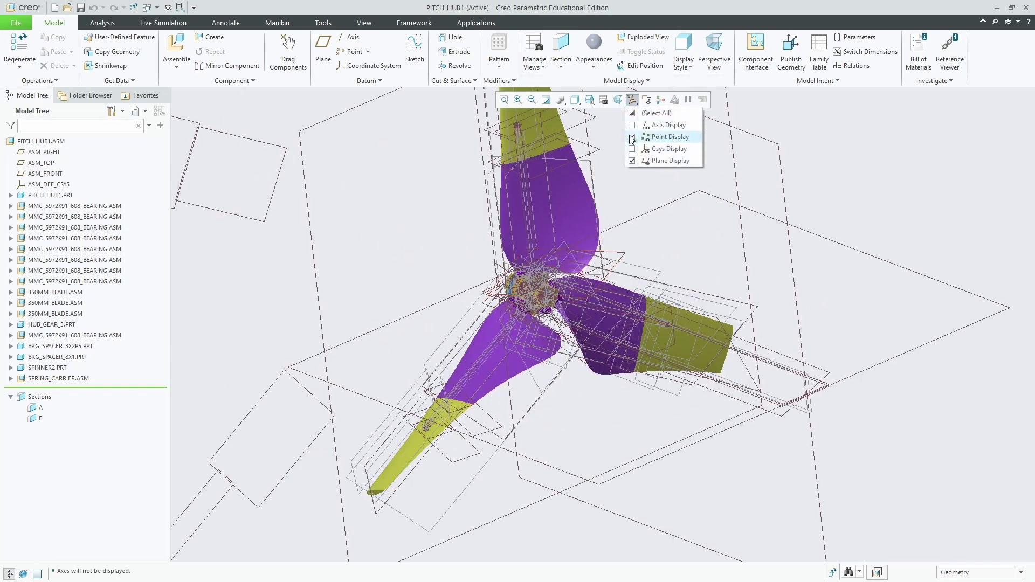
pyautogui.click(632, 161)
# Step: Open the first 350MM_BLADE.ASM subassembly of the hub in its own window
pyautogui.moveTo(641, 341); pyautogui.dragTo(615, 270, button='middle')
pyautogui.scroll(4, 579, 281)
pyautogui.scroll(-5, 615, 269)
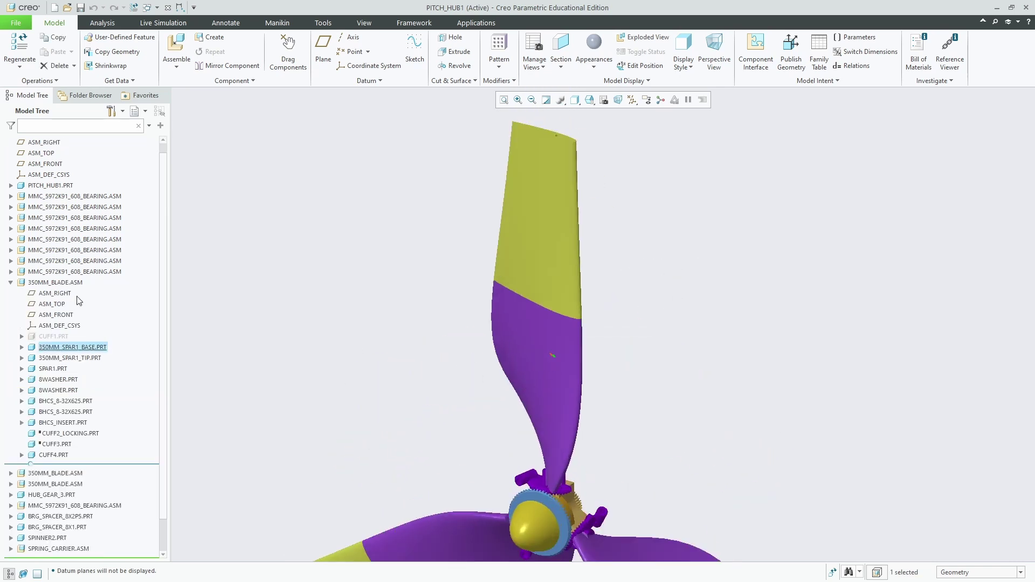
pyautogui.click(56, 283)
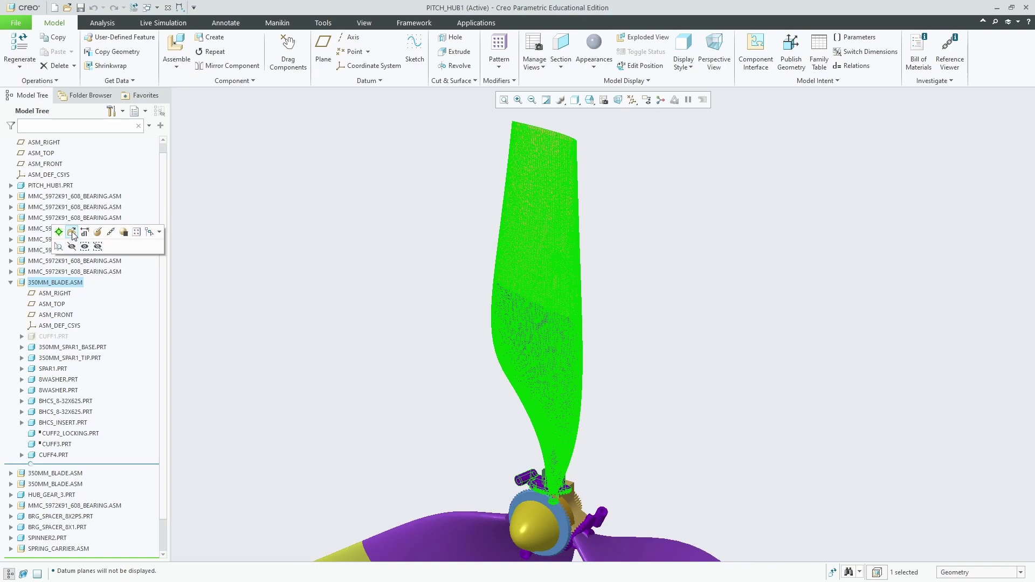
pyautogui.click(71, 233)
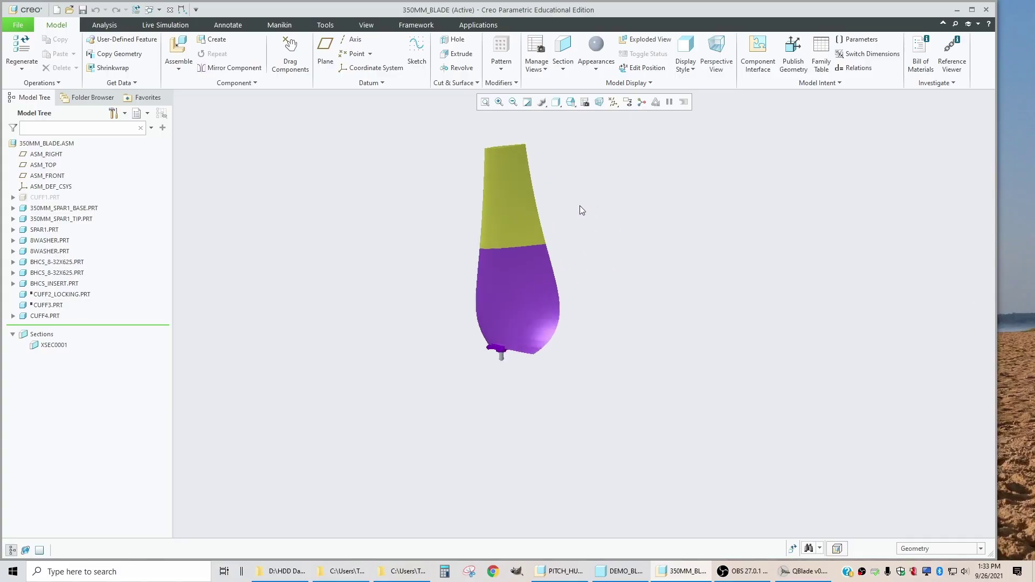
# Step: Hide the existing 350MM_SPAR1_BASE and 350MM_SPAR1_TIP blade parts in the blade assembly
pyautogui.scroll(-4, 580, 210)
pyautogui.scroll(3, 477, 277)
pyautogui.moveTo(445, 311)
pyautogui.mouseDown(button='middle')
pyautogui.moveTo(466, 240)
pyautogui.moveTo(487, 291)
pyautogui.moveTo(614, 296)
pyautogui.moveTo(636, 335)
pyautogui.moveTo(458, 309)
pyautogui.moveTo(308, 358)
pyautogui.moveTo(304, 326)
pyautogui.mouseUp(button='middle')
pyautogui.scroll(-2, 402, 289)
pyautogui.scroll(2, 406, 287)
pyautogui.scroll(-2, 446, 330)
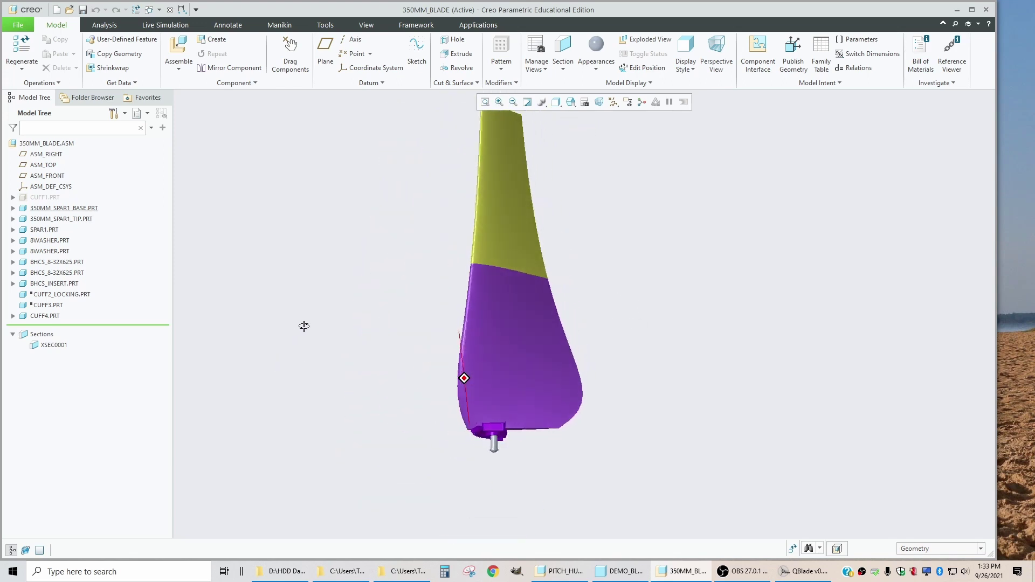
pyautogui.click(558, 332)
pyautogui.click(539, 310)
pyautogui.click(511, 238)
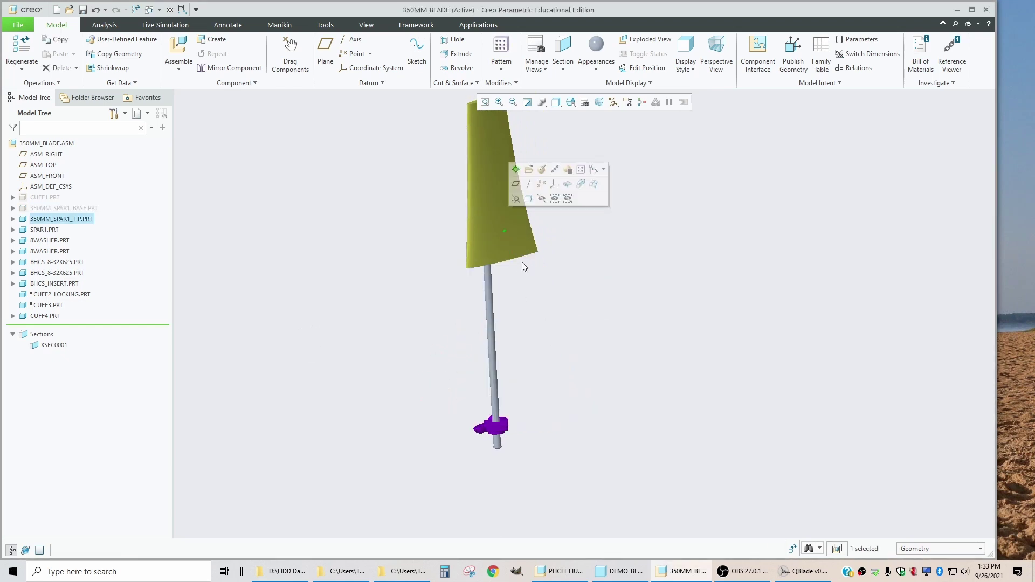
pyautogui.click(541, 199)
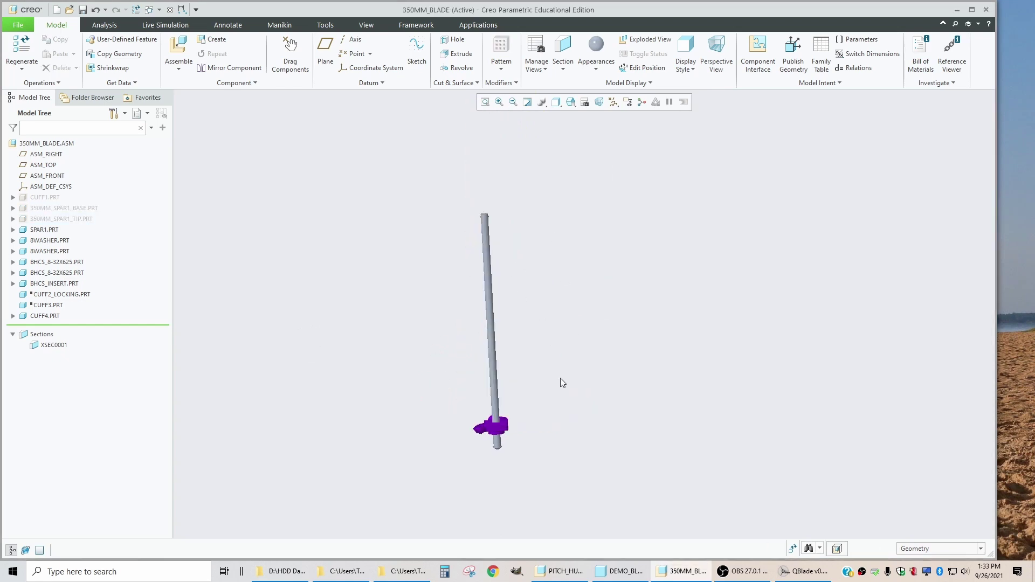
# Step: Examine the exposed spar and the geared cuff at its root from several angles
pyautogui.scroll(-2, 511, 365)
pyautogui.scroll(3, 485, 378)
pyautogui.moveTo(474, 410)
pyautogui.mouseDown(button='middle')
pyautogui.moveTo(445, 457)
pyautogui.moveTo(416, 356)
pyautogui.moveTo(422, 428)
pyautogui.mouseUp(button='middle')
pyautogui.scroll(-6, 446, 457)
pyautogui.scroll(4, 421, 428)
pyautogui.scroll(-5, 422, 427)
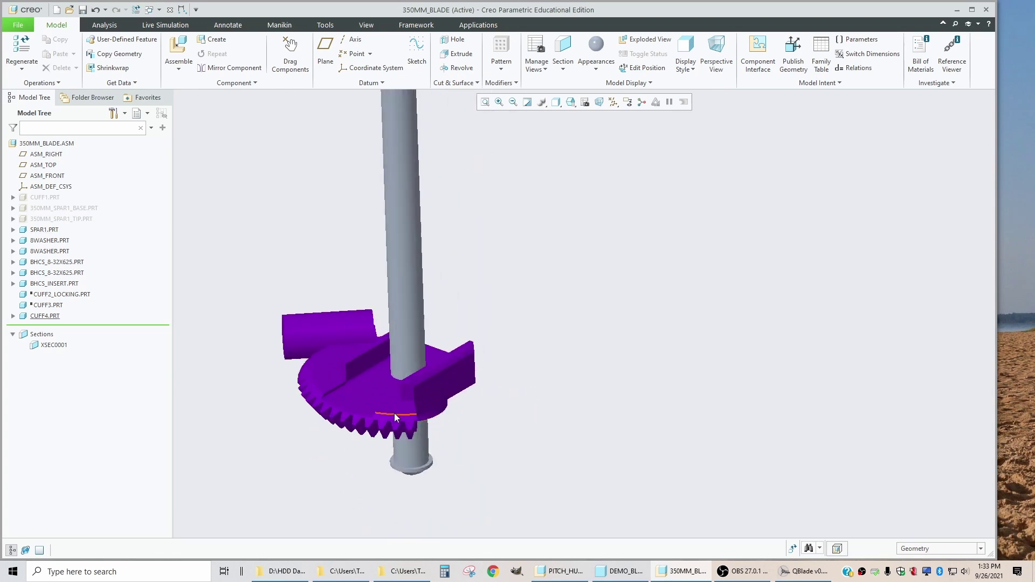
pyautogui.scroll(4, 402, 425)
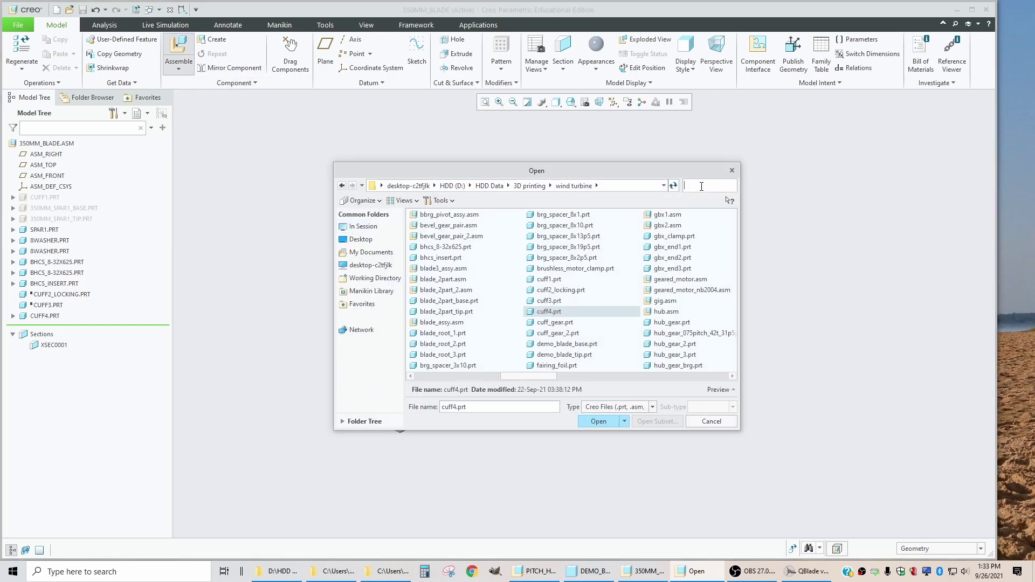
# Step: Bring demo_blade_base.prt from the wind turbine folder into the blade assembly as a new component
pyautogui.click(701, 186)
pyautogui.write('dem')
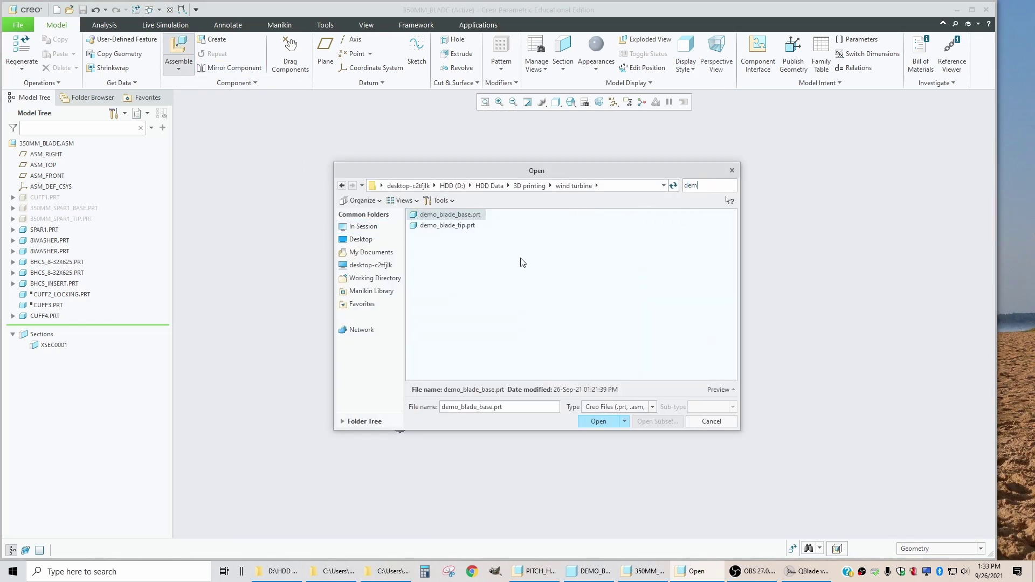
pyautogui.doubleClick(449, 220)
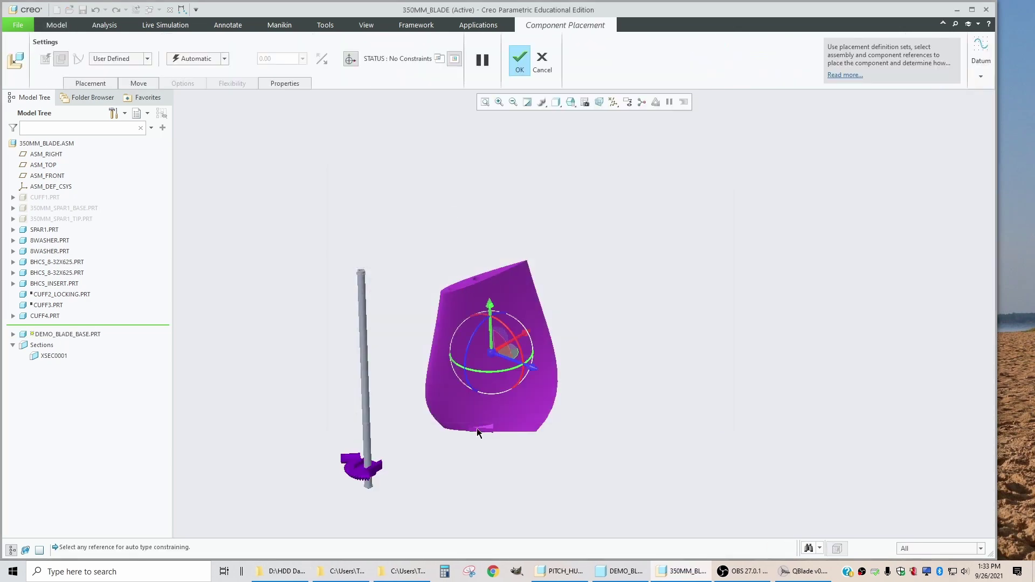
# Step: Constrain the spar hole surface in the demo blade base coincident with the spar's cylindrical surface
pyautogui.scroll(-4, 475, 437)
pyautogui.scroll(2, 539, 388)
pyautogui.moveTo(549, 371); pyautogui.dragTo(505, 422, button='middle')
pyautogui.scroll(-5, 511, 445)
pyautogui.click(511, 445)
pyautogui.scroll(5, 590, 373)
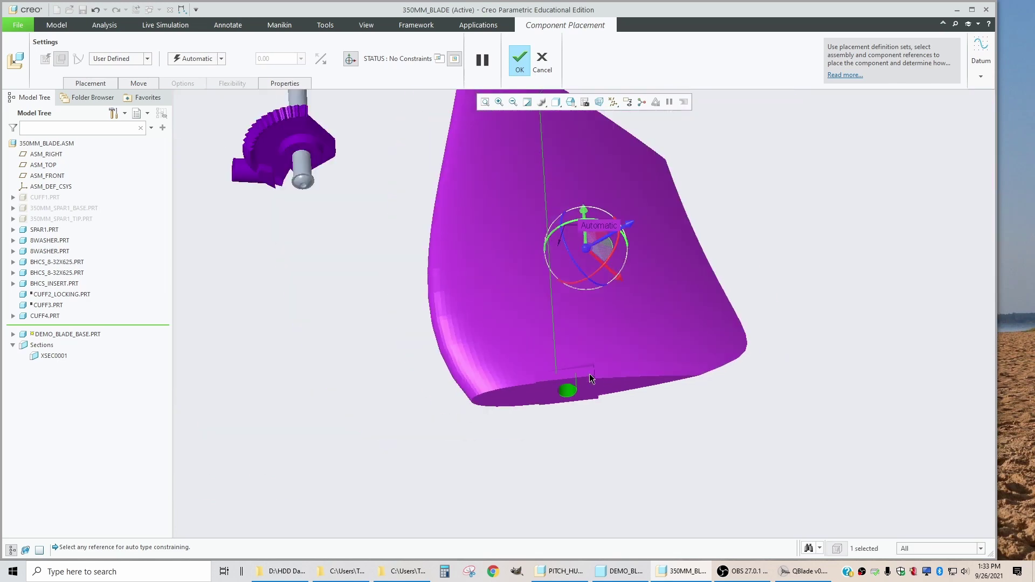
pyautogui.scroll(-2, 455, 192)
pyautogui.scroll(-2, 455, 192)
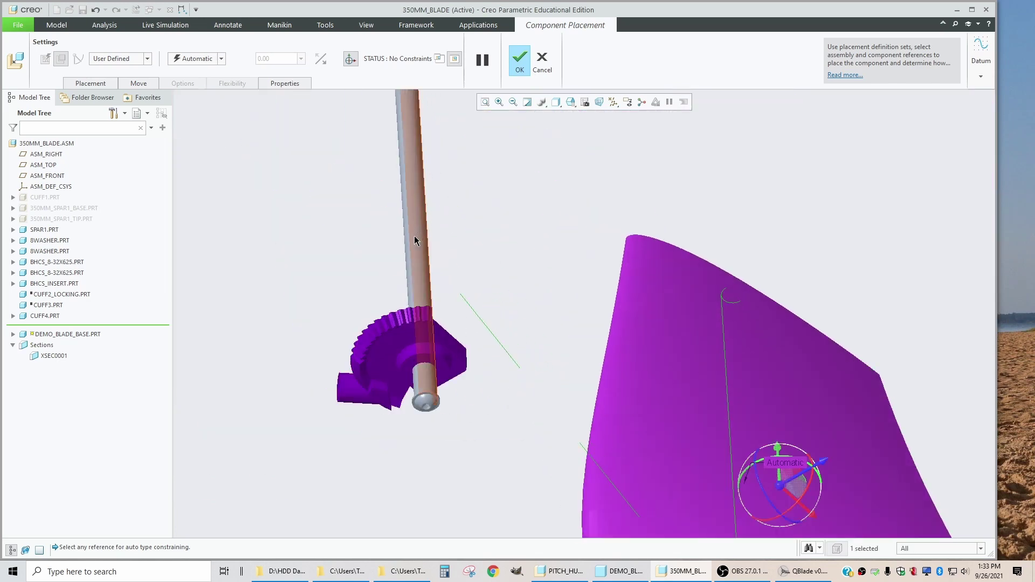
pyautogui.click(414, 235)
pyautogui.scroll(5, 393, 345)
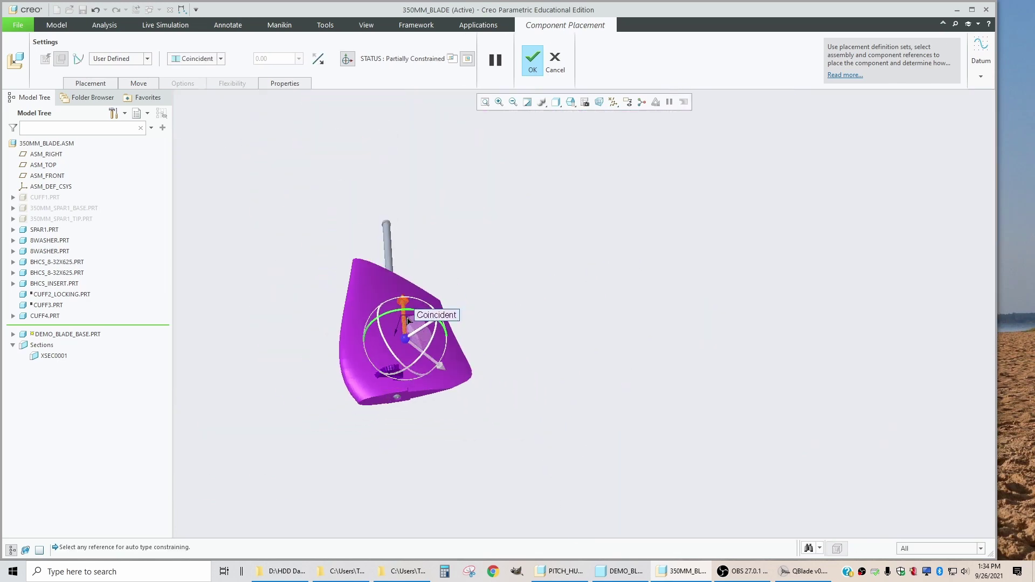
# Step: Slide the blade base outward along the spar and constrain its root face Coincident with the flat seating face of CUFF4
pyautogui.moveTo(407, 323); pyautogui.dragTo(408, 218)
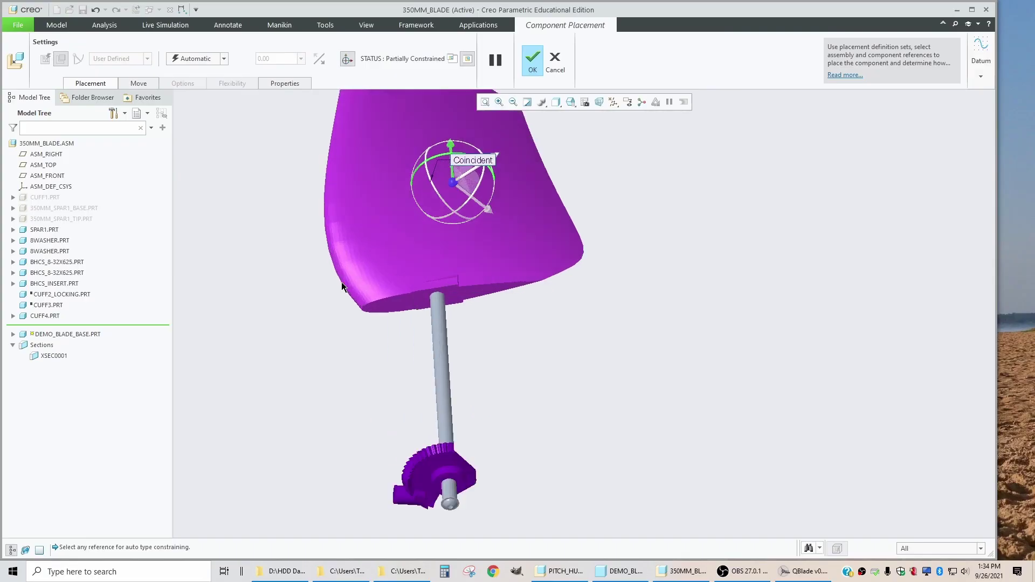
pyautogui.scroll(-3, 342, 286)
pyautogui.click(498, 293)
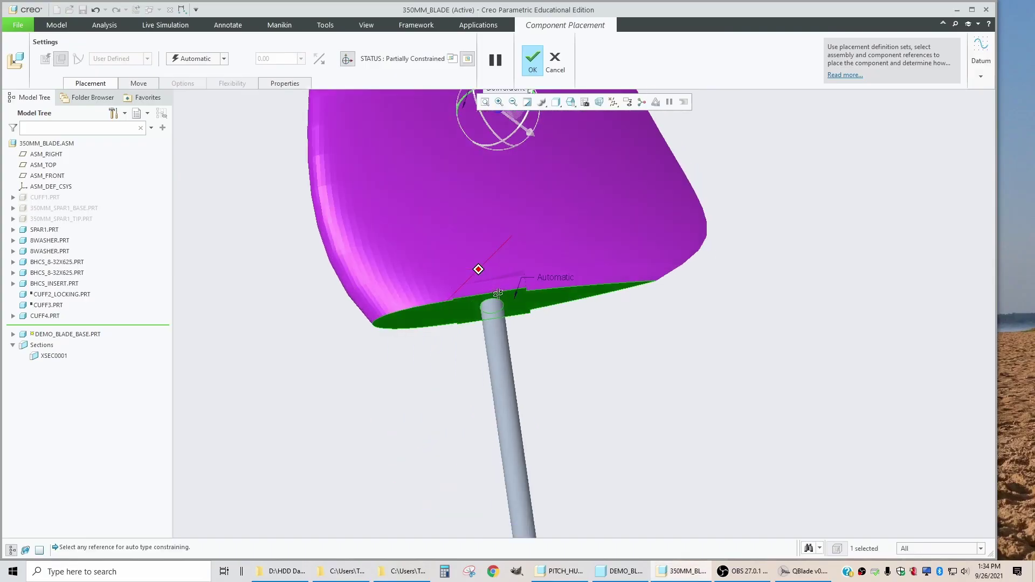
pyautogui.scroll(4, 497, 293)
pyautogui.scroll(-3, 536, 488)
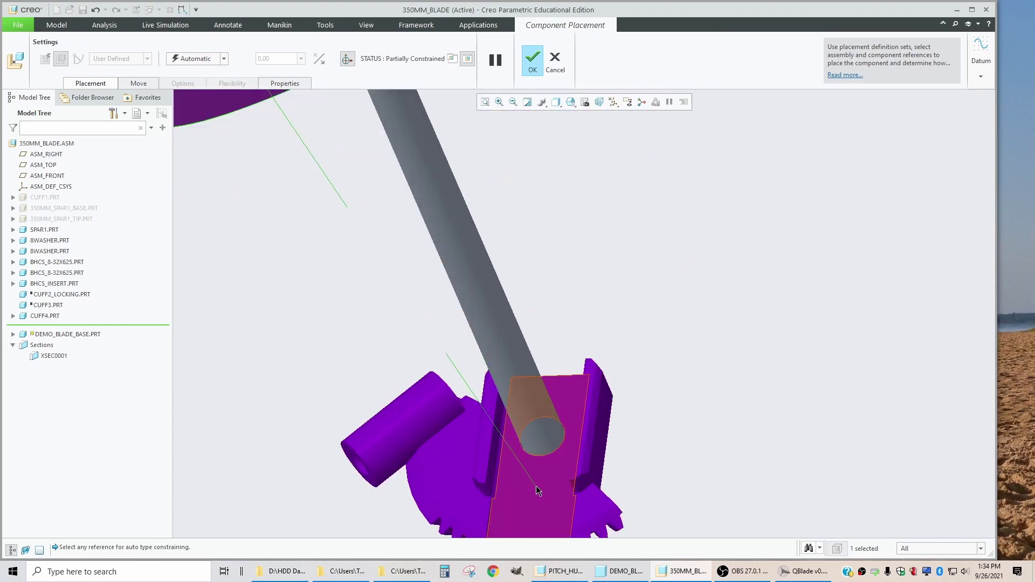
pyautogui.click(536, 487)
pyautogui.scroll(5, 428, 310)
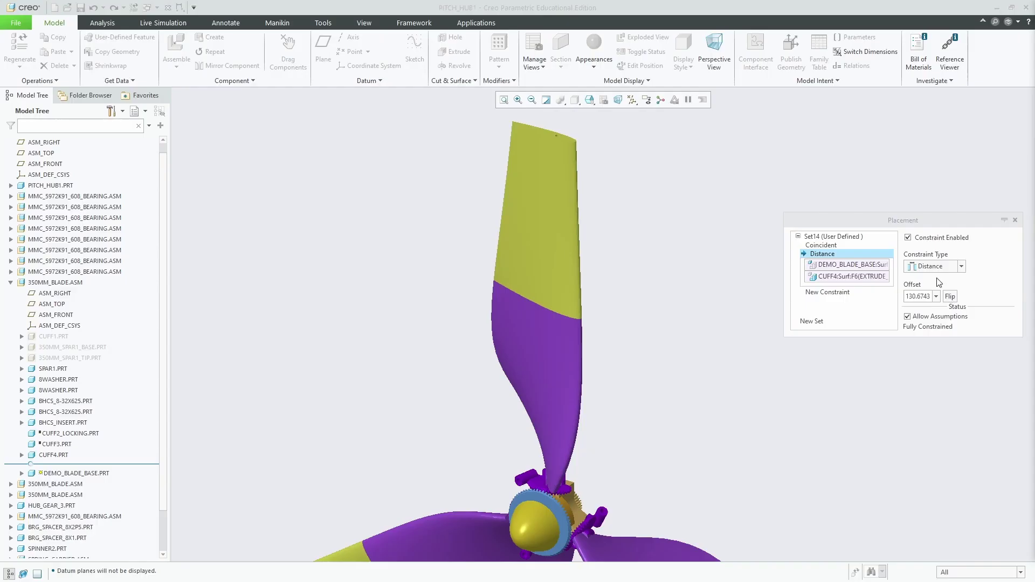
pyautogui.click(961, 267)
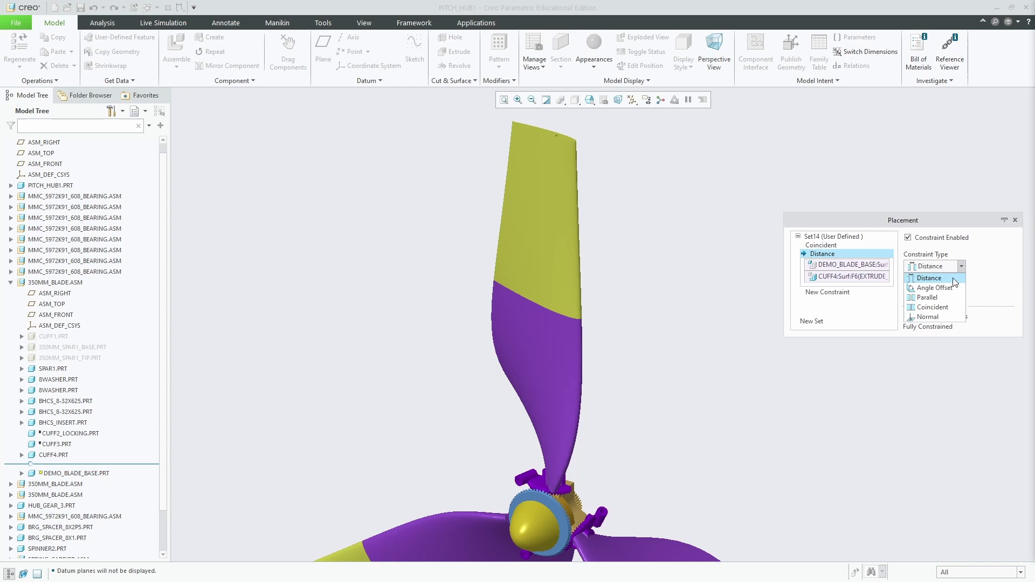
pyautogui.click(934, 308)
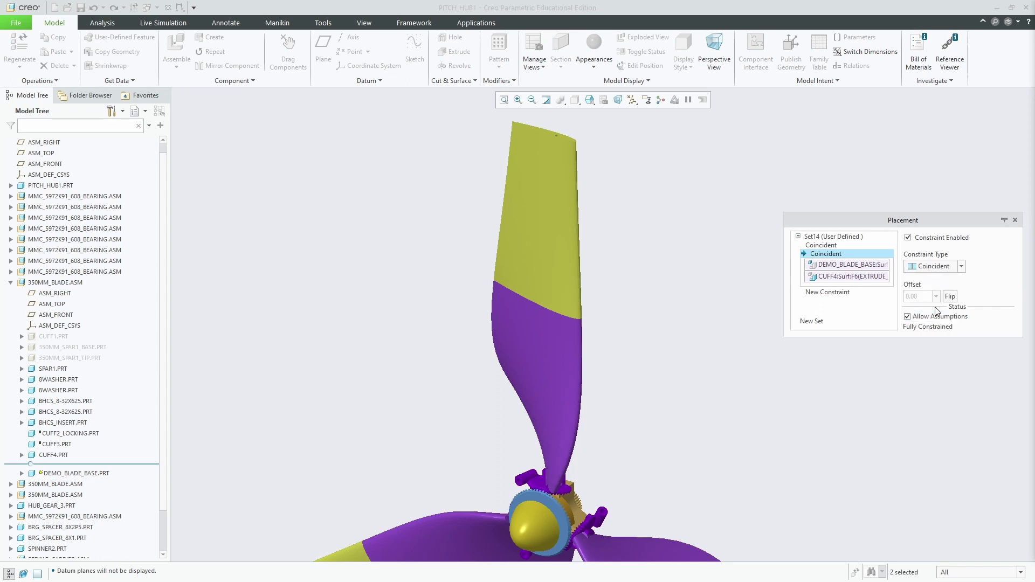
# Step: Add a Parallel constraint between the blade base's root block side face and CUFF4's side wall face, and accept the placement
pyautogui.click(829, 293)
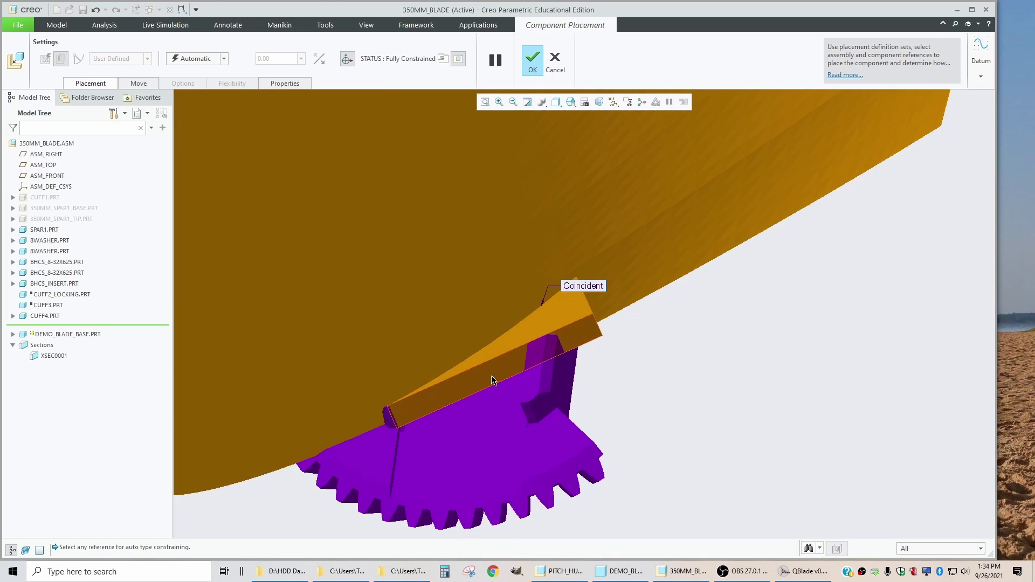
pyautogui.click(496, 377)
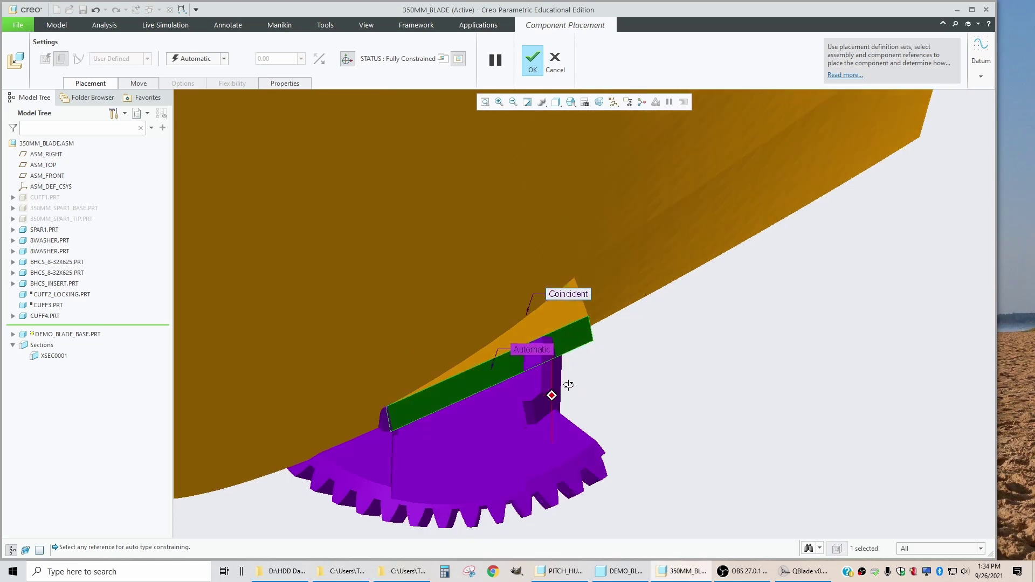
pyautogui.moveTo(568, 384); pyautogui.dragTo(558, 395, button='middle')
pyautogui.scroll(3, 495, 398)
pyautogui.click(496, 398)
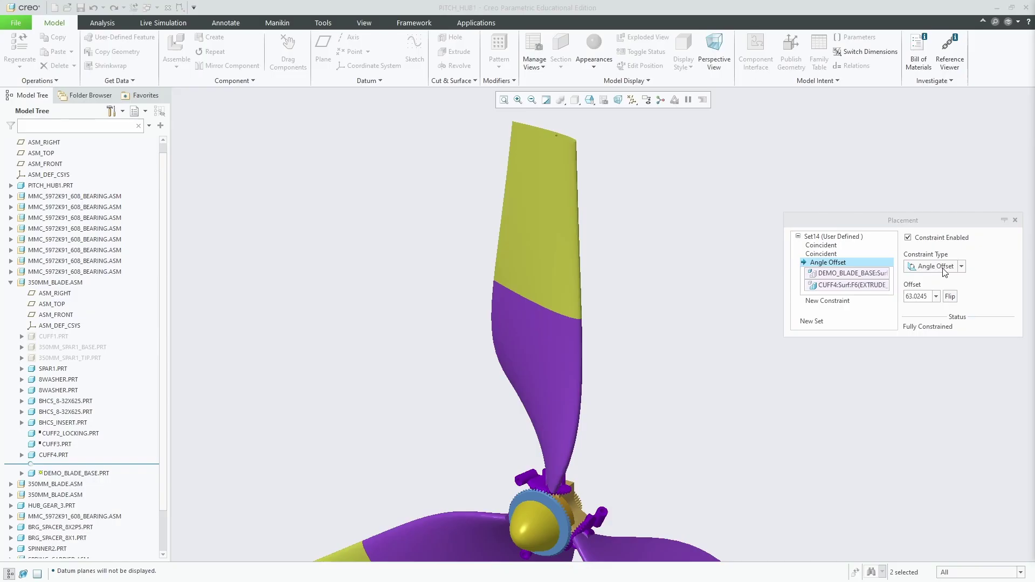
pyautogui.click(945, 270)
pyautogui.click(933, 295)
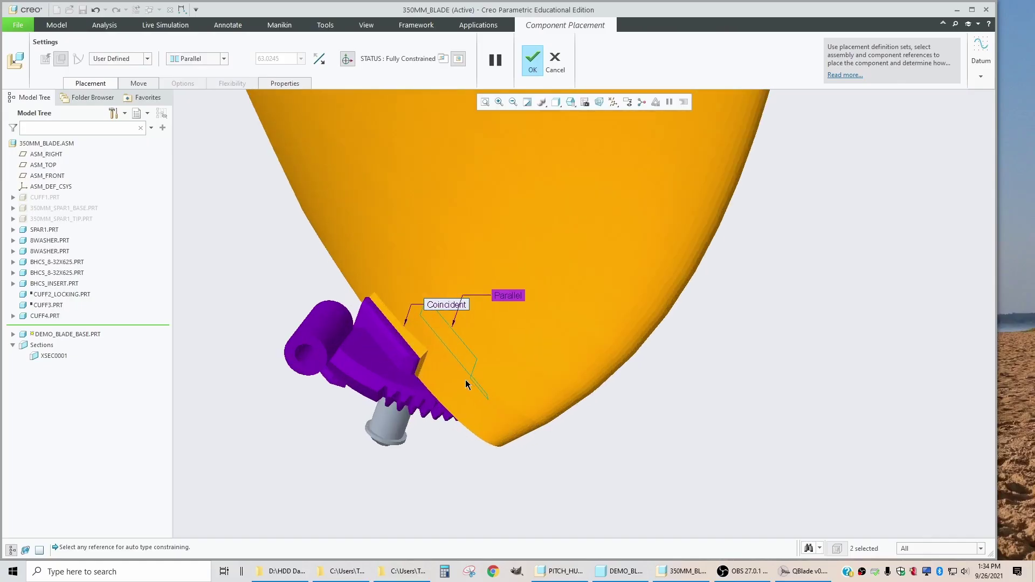
pyautogui.moveTo(464, 379); pyautogui.dragTo(384, 215, button='middle')
pyautogui.scroll(5, 430, 330)
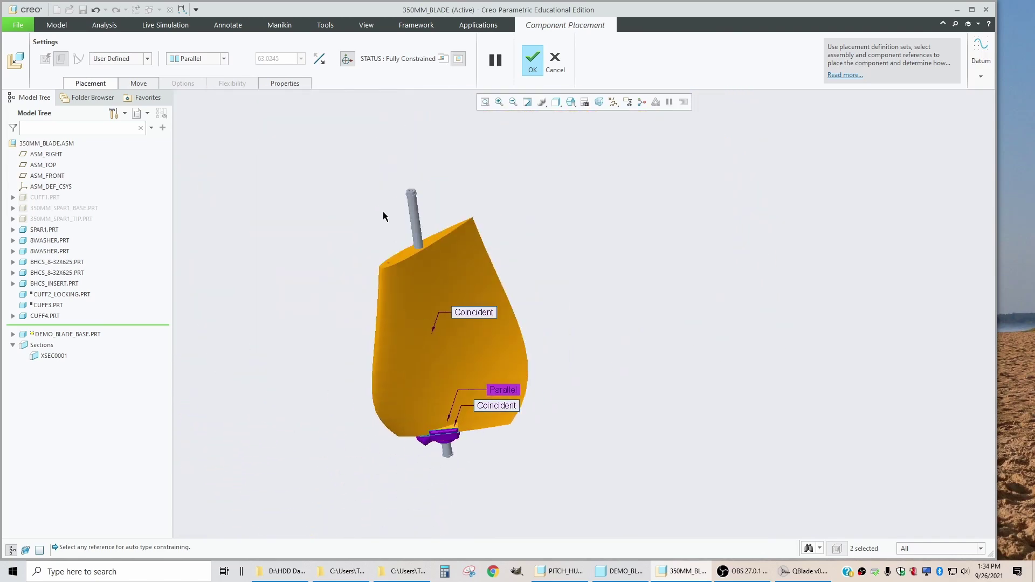
pyautogui.scroll(-4, 422, 197)
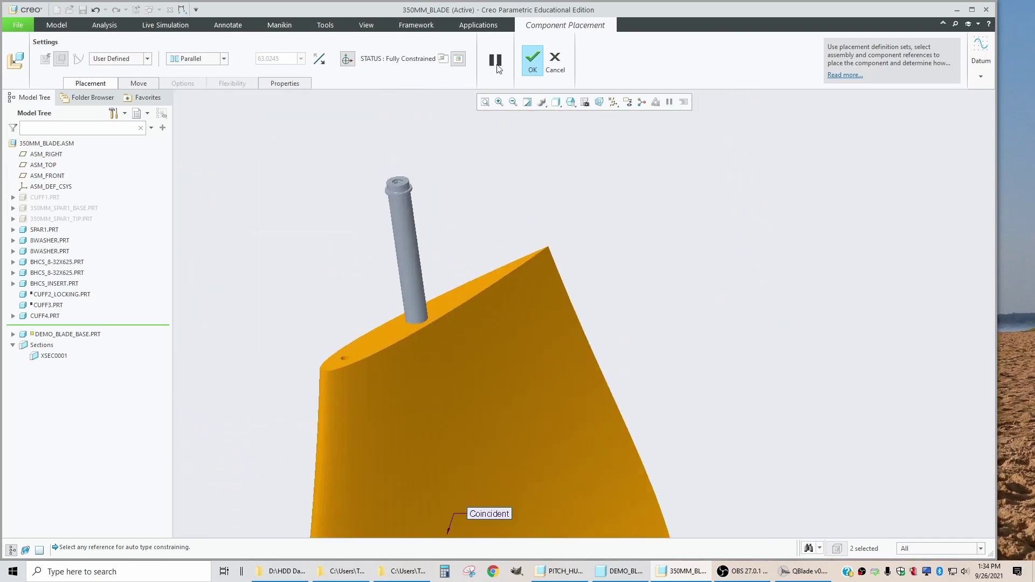
pyautogui.click(531, 57)
pyautogui.scroll(4, 382, 372)
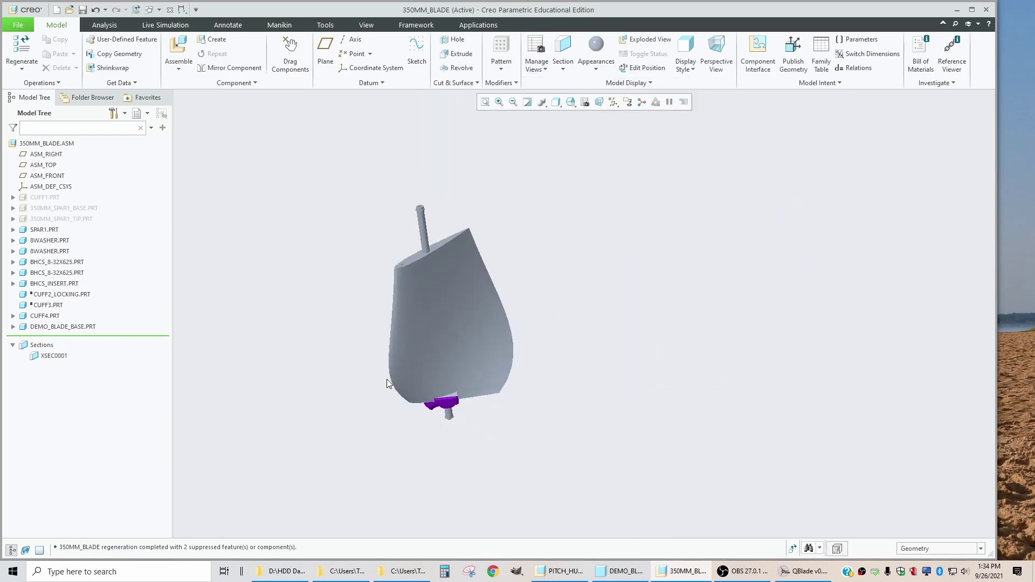
# Step: Bring demo_blade_tip.prt from the wind turbine folder into the blade assembly as a new component
pyautogui.scroll(-2, 439, 290)
pyautogui.scroll(2, 386, 272)
pyautogui.click(178, 48)
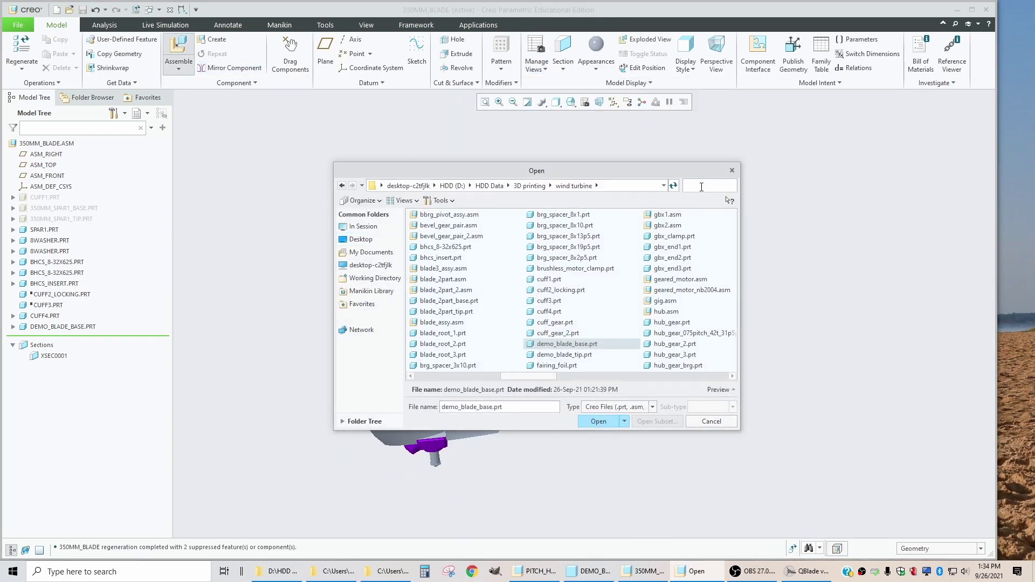
pyautogui.click(701, 185)
pyautogui.write('de')
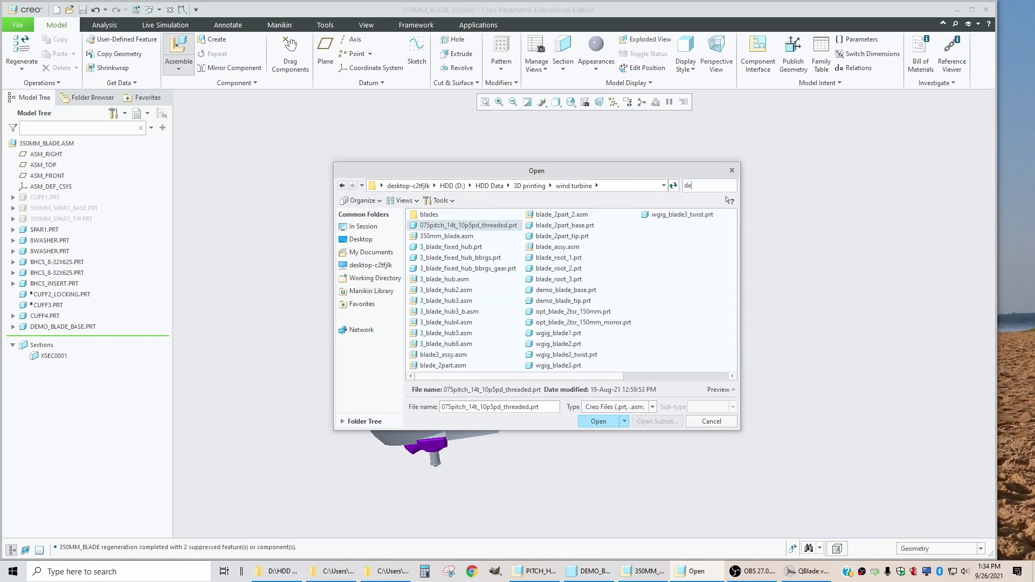
pyautogui.write('m')
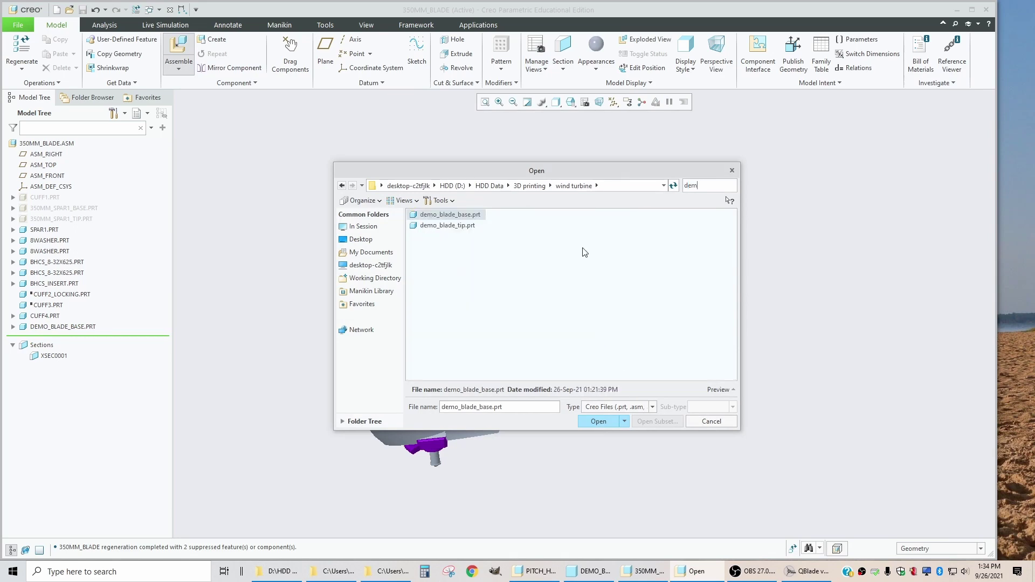
pyautogui.doubleClick(456, 227)
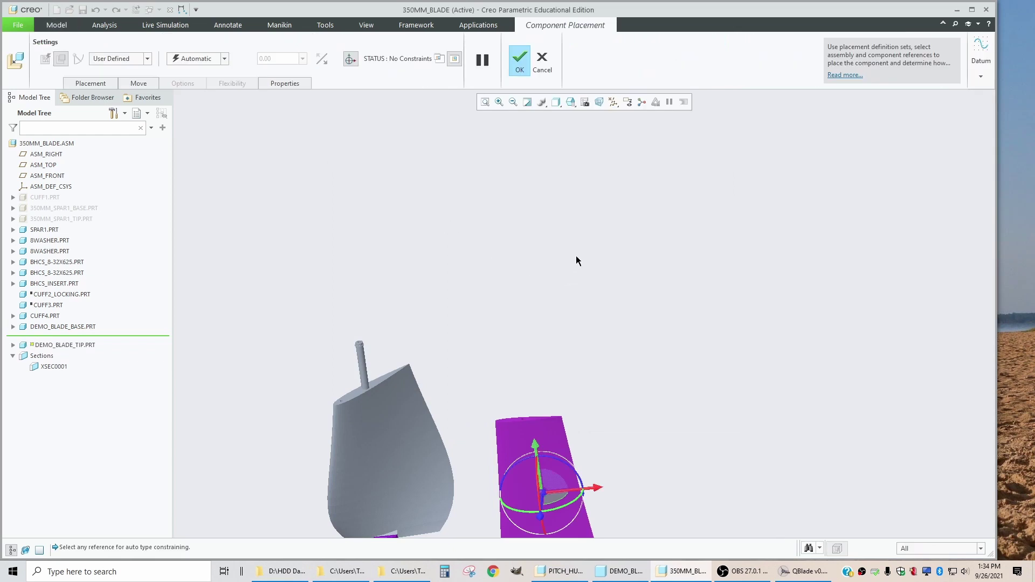
# Step: Constrain the blade tip's spar hole surface Coincident with the spar's cylindrical surface and slide the tip outward beyond the spar's end
pyautogui.scroll(-4, 579, 319)
pyautogui.moveTo(567, 420); pyautogui.dragTo(558, 444, button='middle')
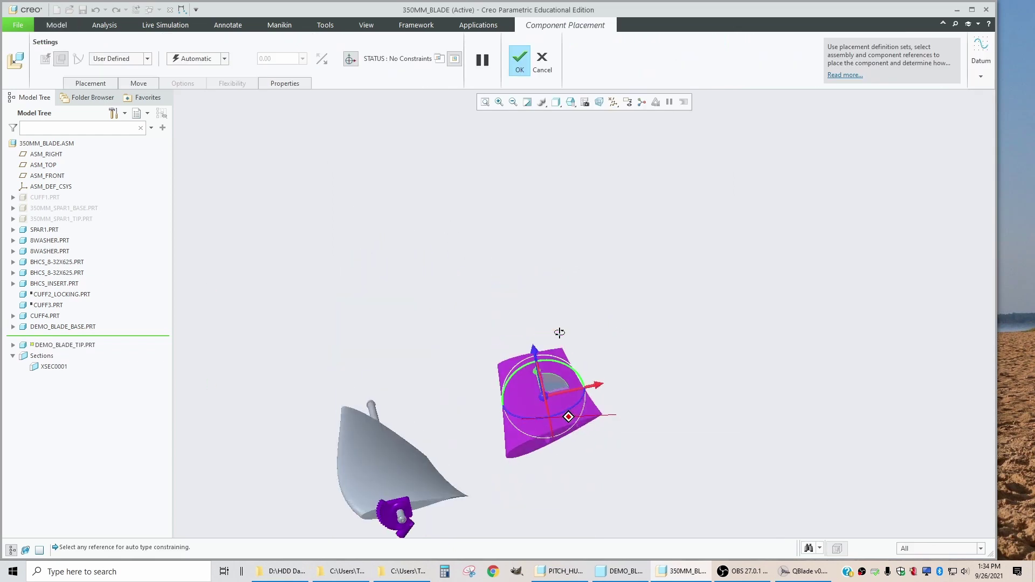
pyautogui.scroll(-5, 554, 454)
pyautogui.scroll(5, 545, 387)
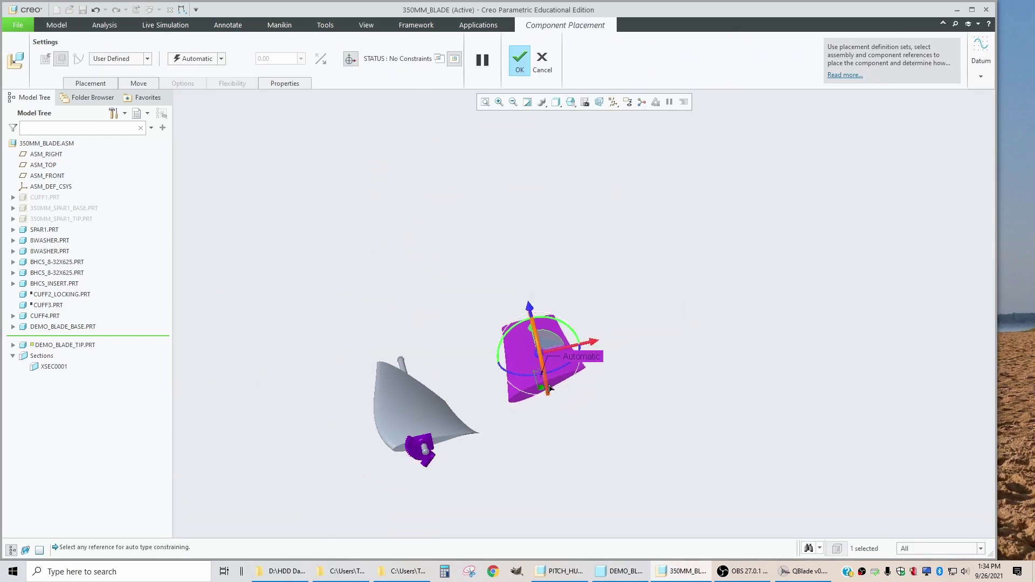
pyautogui.scroll(-4, 387, 367)
pyautogui.moveTo(387, 367); pyautogui.dragTo(483, 332, button='middle')
pyautogui.click(428, 354)
pyautogui.scroll(3, 501, 386)
pyautogui.moveTo(472, 332); pyautogui.dragTo(475, 107)
pyautogui.scroll(-3, 466, 170)
pyautogui.scroll(-3, 465, 170)
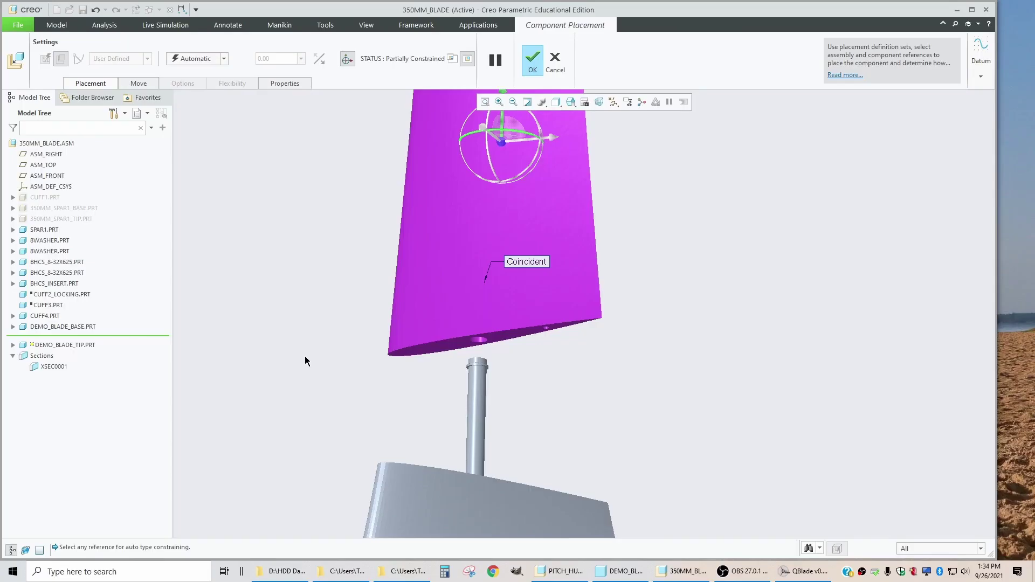
# Step: Constrain the blade tip's inner end face Coincident with the outer end face of the demo blade base
pyautogui.scroll(-3, 623, 389)
pyautogui.click(606, 324)
pyautogui.scroll(3, 598, 382)
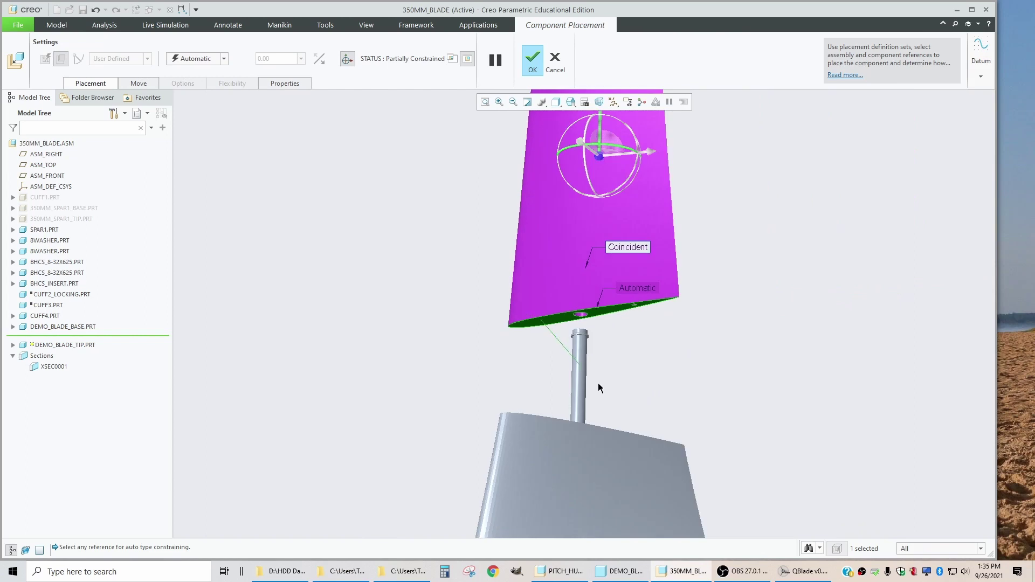
pyautogui.scroll(-6, 615, 435)
pyautogui.click(542, 374)
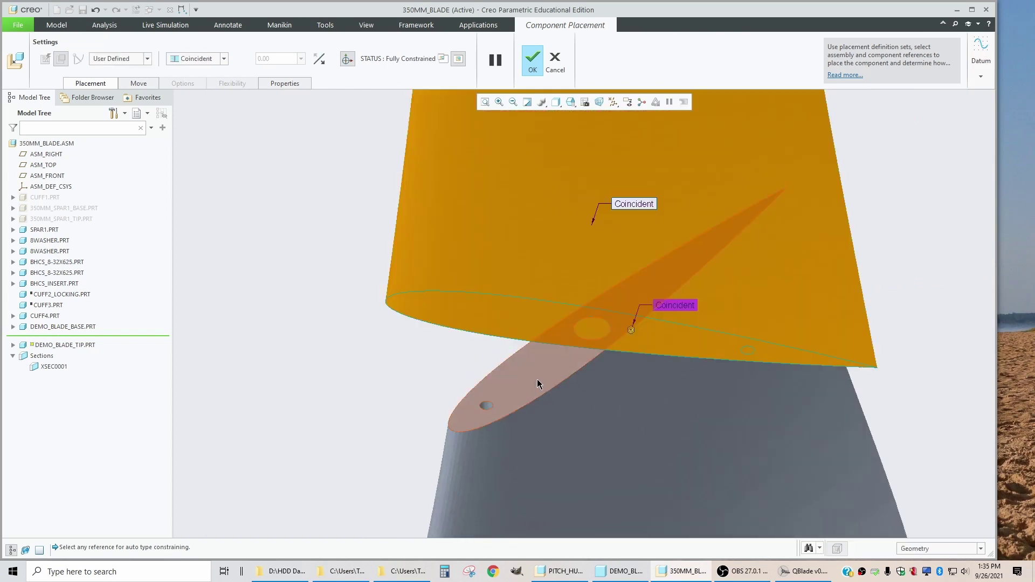
# Step: Start a new placement constraint, turn on datum plane display, and rotate the blade tip about the spar into rough alignment with the base
pyautogui.scroll(3, 538, 399)
pyautogui.moveTo(571, 381); pyautogui.dragTo(552, 321, button='middle')
pyautogui.scroll(-5, 643, 360)
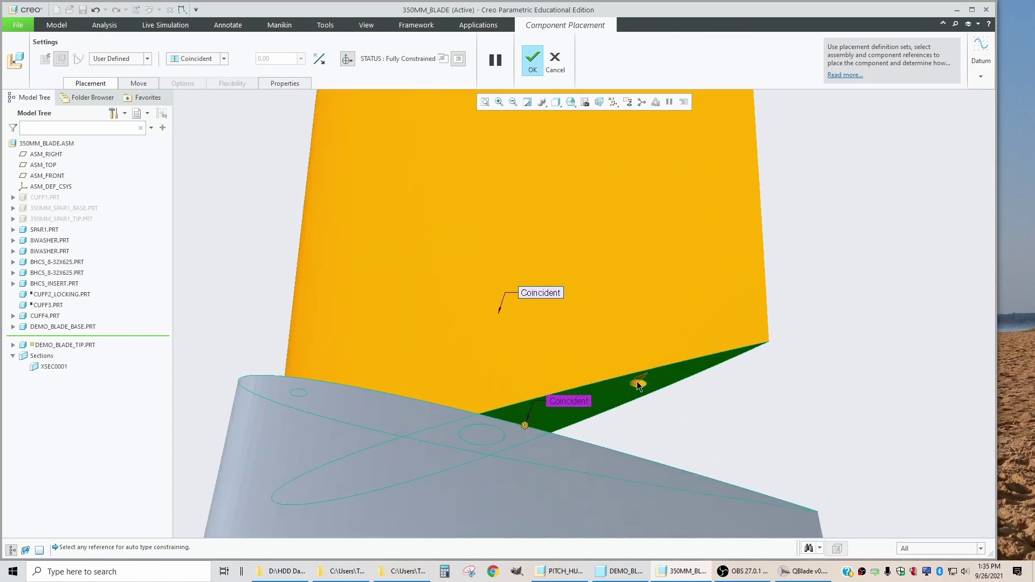
pyautogui.moveTo(660, 377); pyautogui.dragTo(636, 363, button='middle')
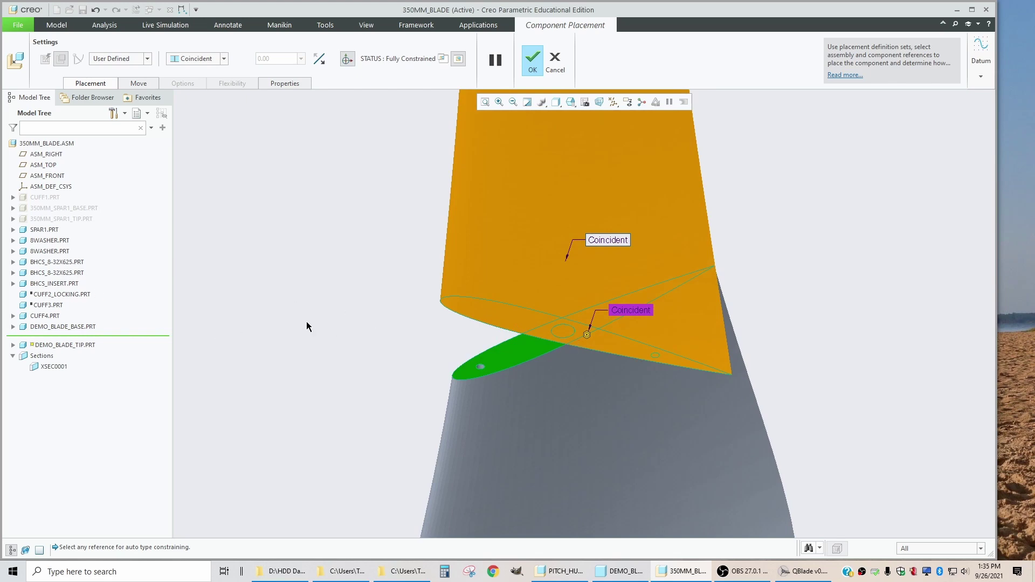
pyautogui.scroll(3, 334, 360)
pyautogui.moveTo(335, 360); pyautogui.dragTo(372, 293, button='middle')
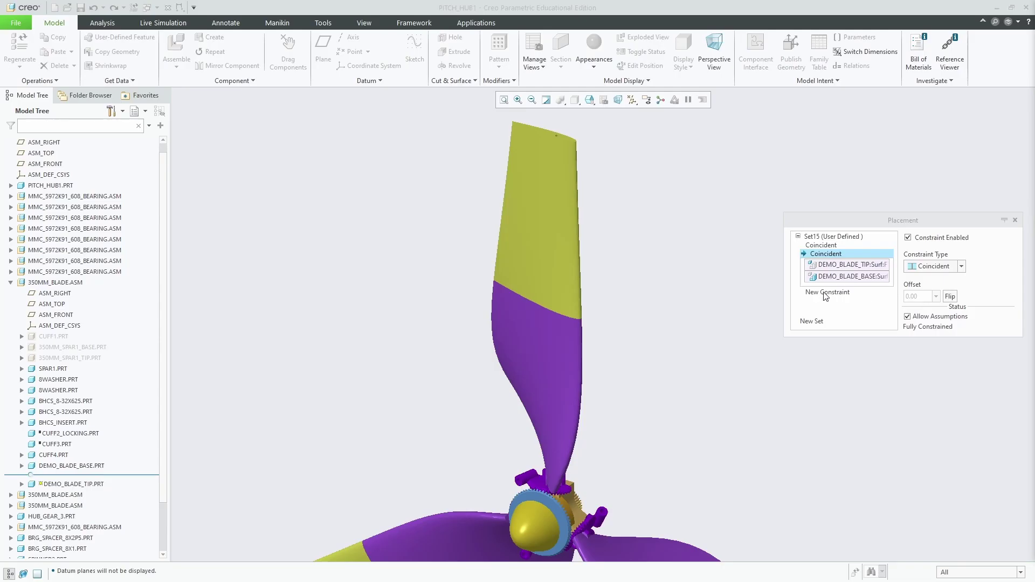
pyautogui.click(826, 292)
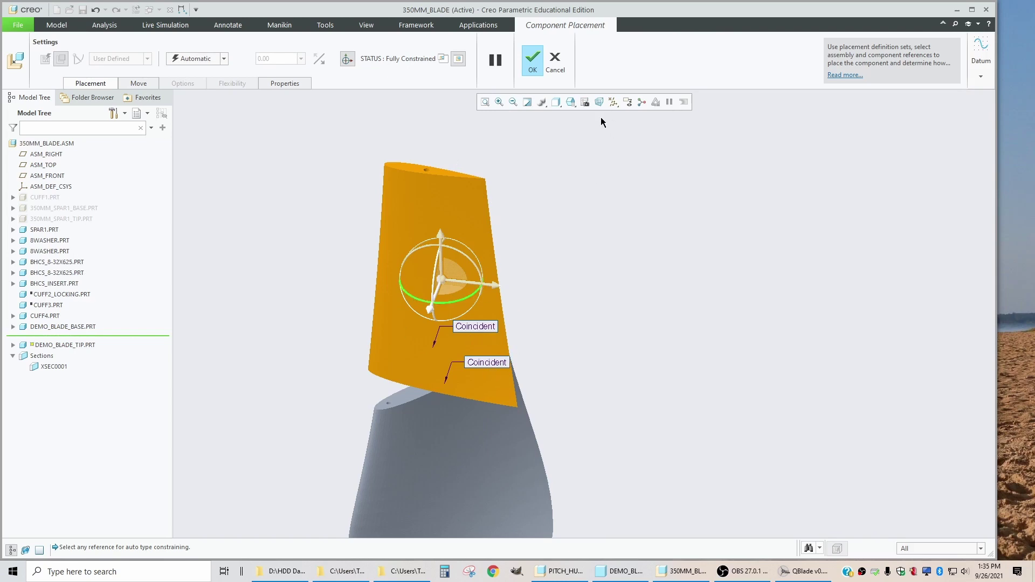
pyautogui.click(613, 105)
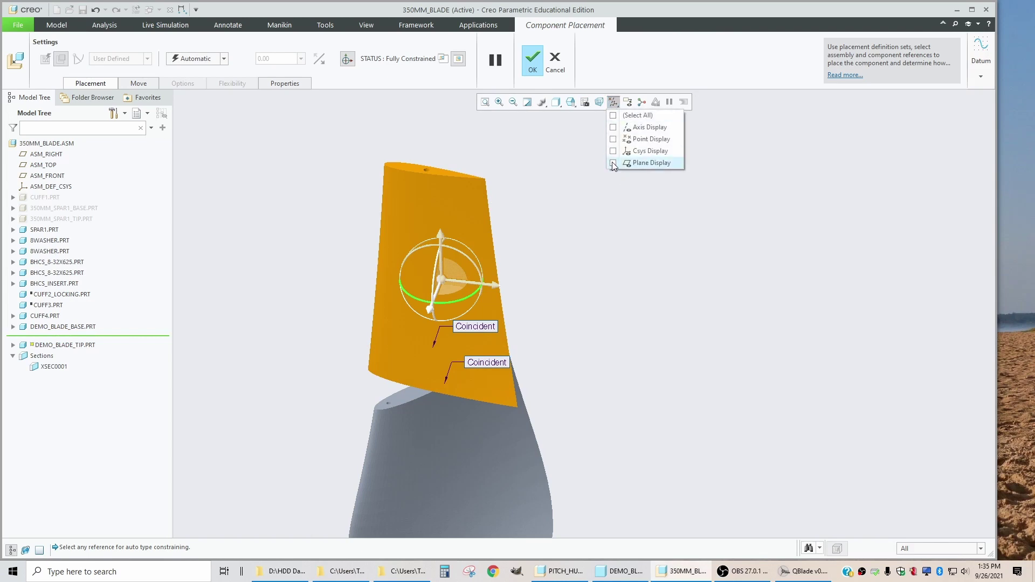
pyautogui.click(613, 162)
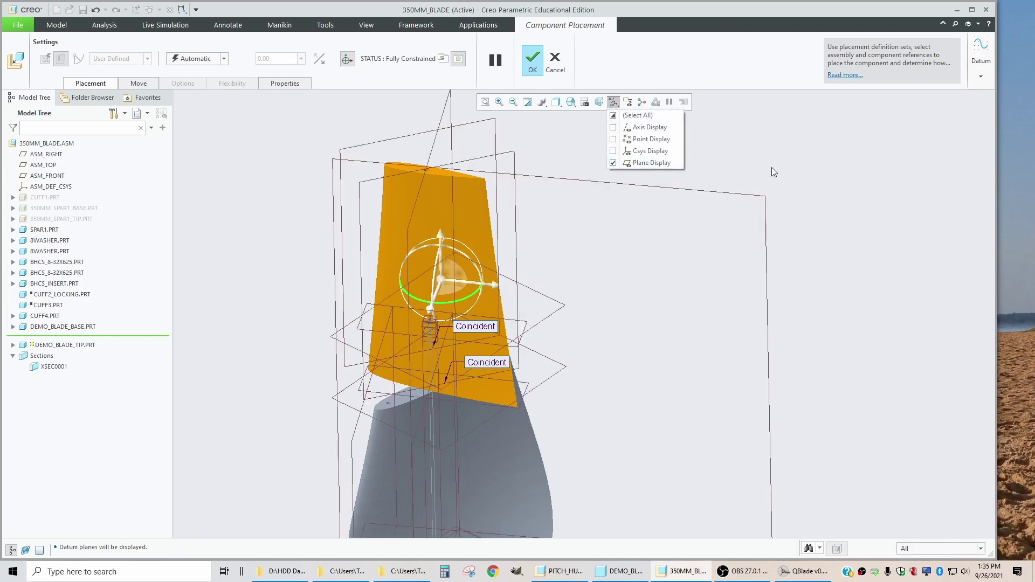
pyautogui.moveTo(455, 301); pyautogui.dragTo(534, 313)
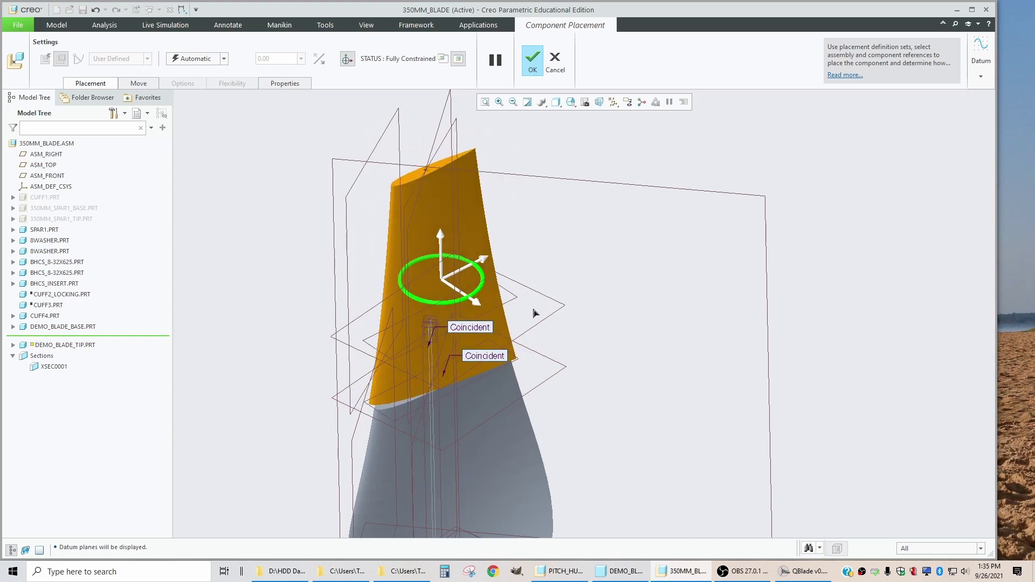
# Step: Add a Parallel constraint between matching datum planes of the blade tip and the blade base, and accept the placement
pyautogui.click(350, 371)
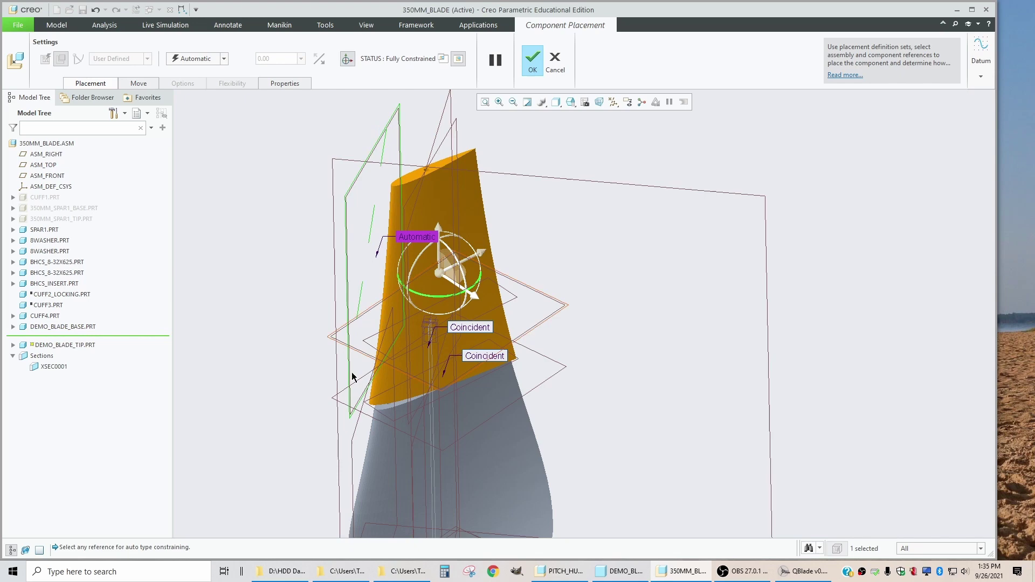
pyautogui.click(351, 452)
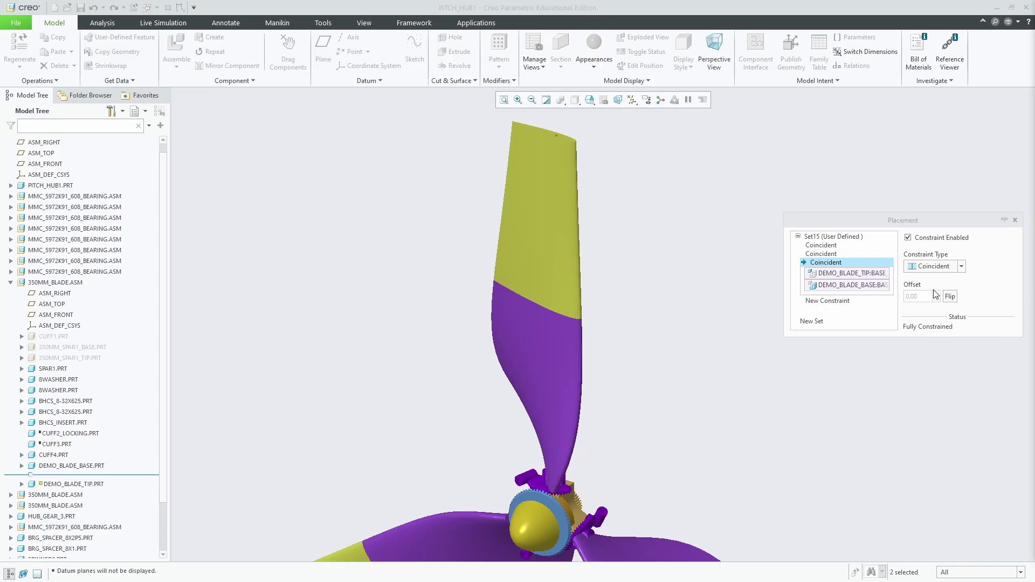
pyautogui.click(932, 267)
pyautogui.click(924, 291)
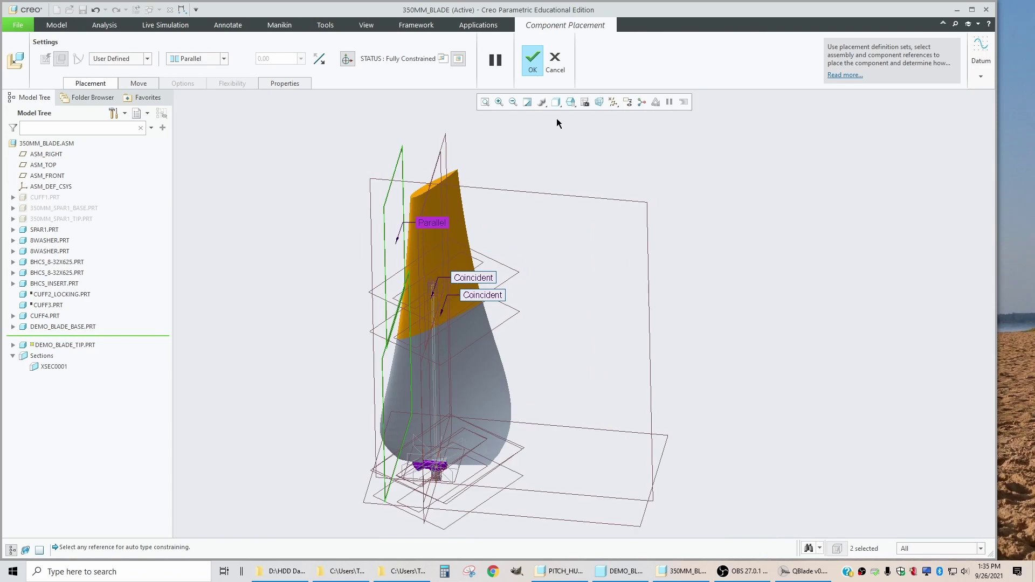
pyautogui.scroll(3, 448, 322)
pyautogui.middleClick(474, 205)
# Step: Switch the model display to Wireframe and examine how the spar end sits inside the joined blade
pyautogui.scroll(2, 457, 356)
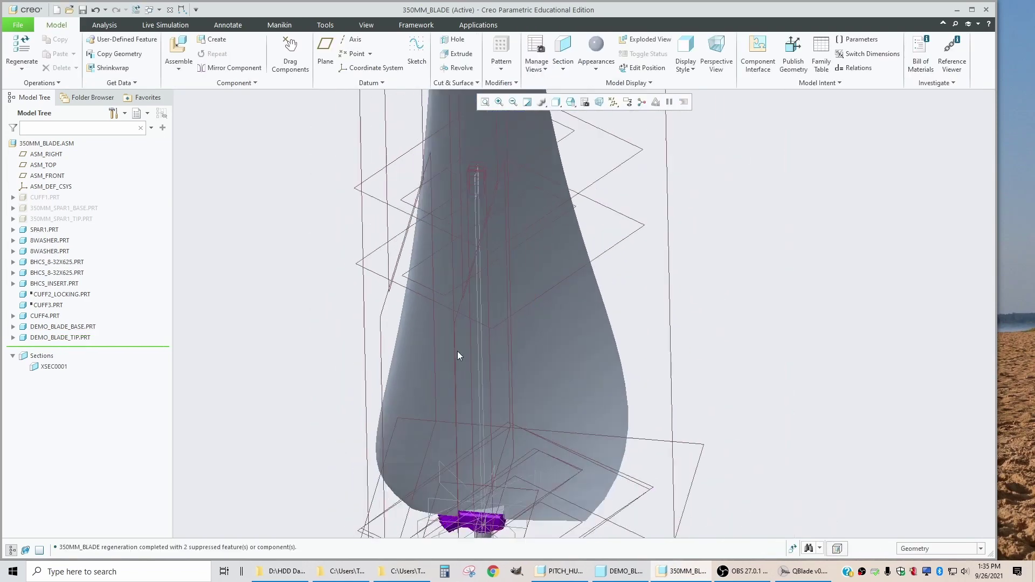
pyautogui.scroll(-3, 457, 355)
pyautogui.scroll(4, 477, 243)
pyautogui.moveTo(473, 309)
pyautogui.mouseDown(button='middle')
pyautogui.moveTo(421, 263)
pyautogui.moveTo(439, 273)
pyautogui.mouseUp(button='middle')
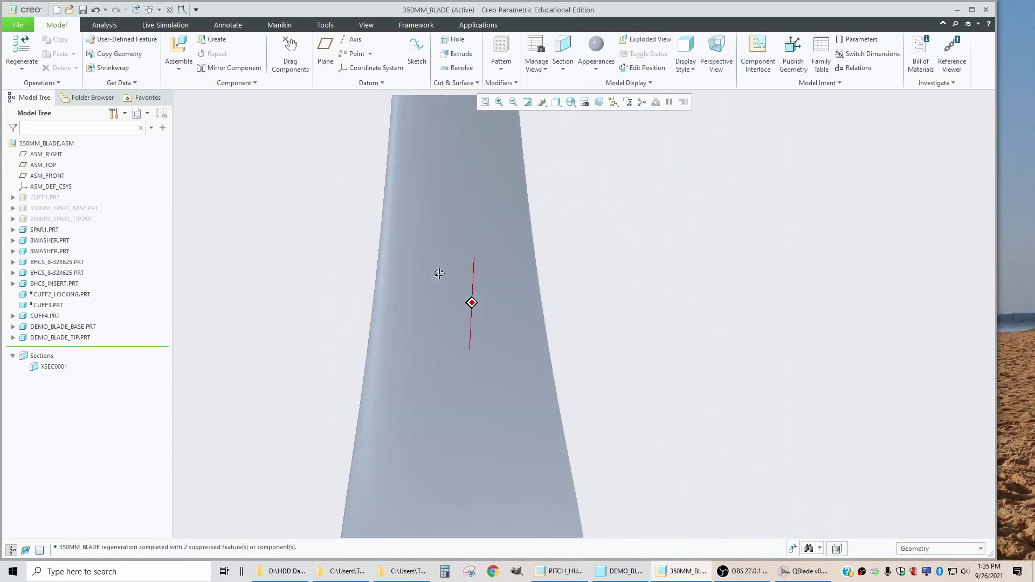
pyautogui.scroll(3, 443, 366)
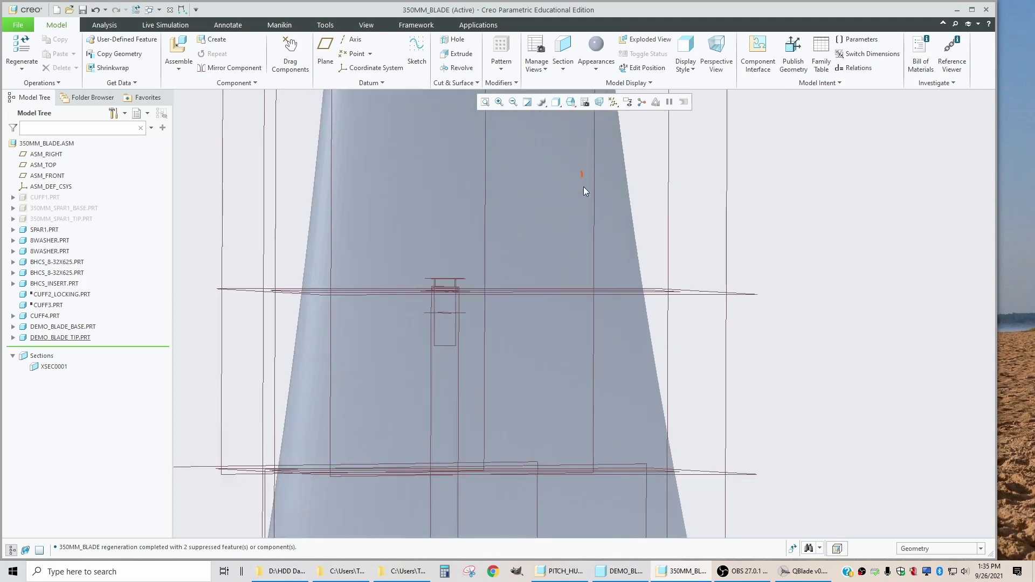
pyautogui.scroll(-2, 528, 326)
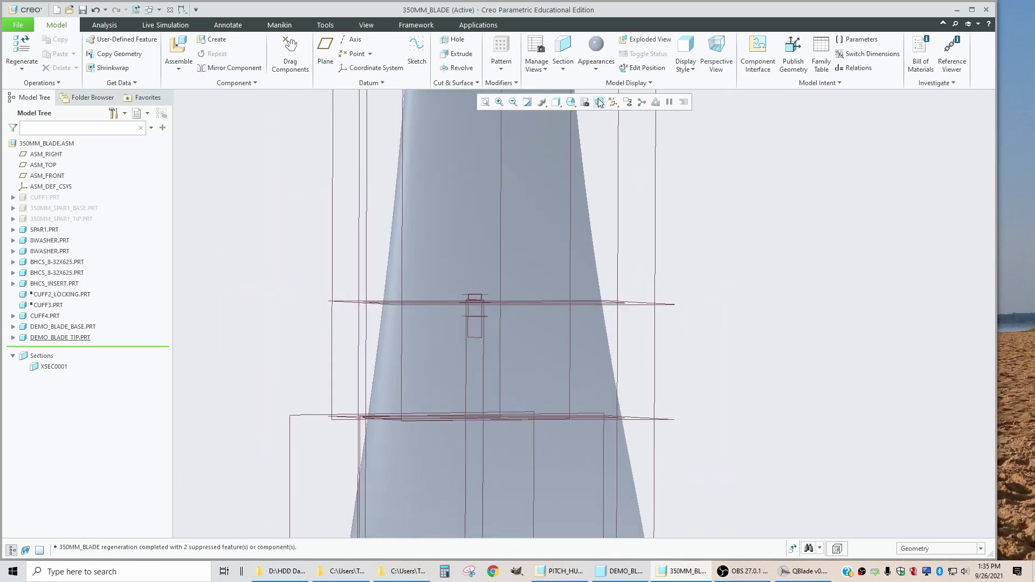
pyautogui.click(527, 102)
pyautogui.click(555, 102)
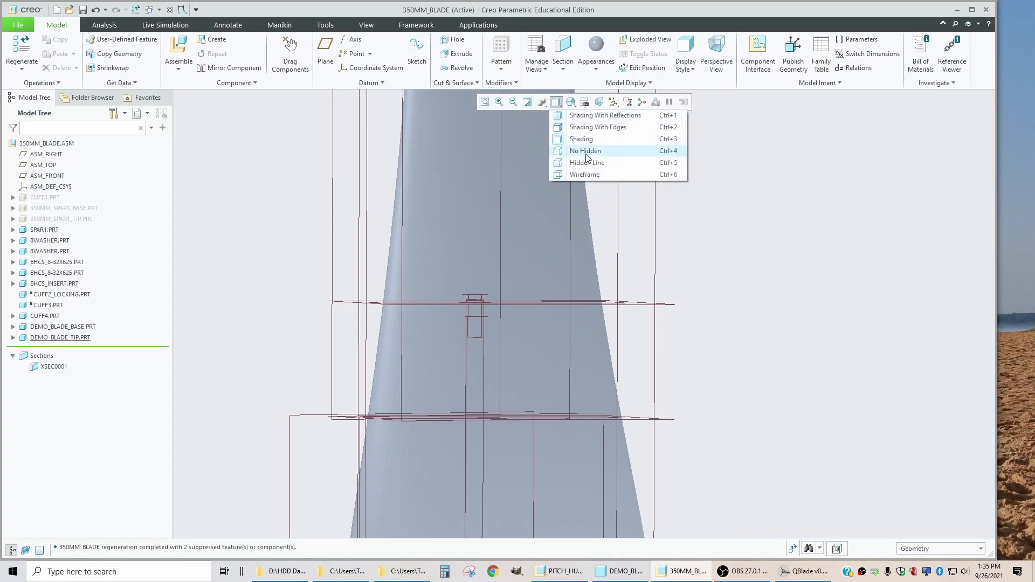
pyautogui.click(583, 175)
pyautogui.scroll(3, 473, 366)
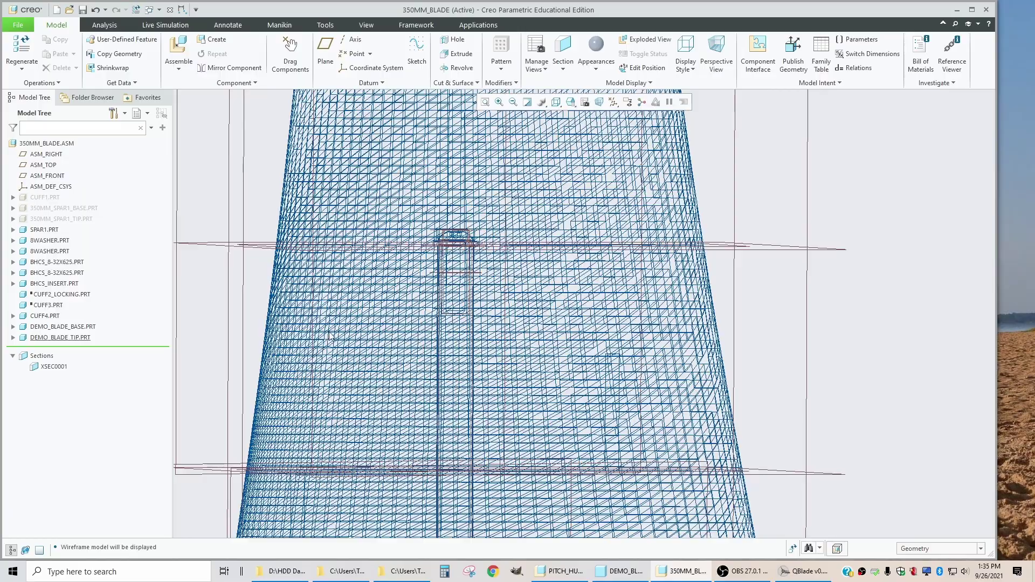
pyautogui.scroll(-3, 485, 336)
pyautogui.moveTo(485, 337)
pyautogui.mouseDown(button='middle')
pyautogui.moveTo(483, 380)
pyautogui.moveTo(371, 351)
pyautogui.moveTo(469, 329)
pyautogui.mouseUp(button='middle')
pyautogui.scroll(3, 371, 352)
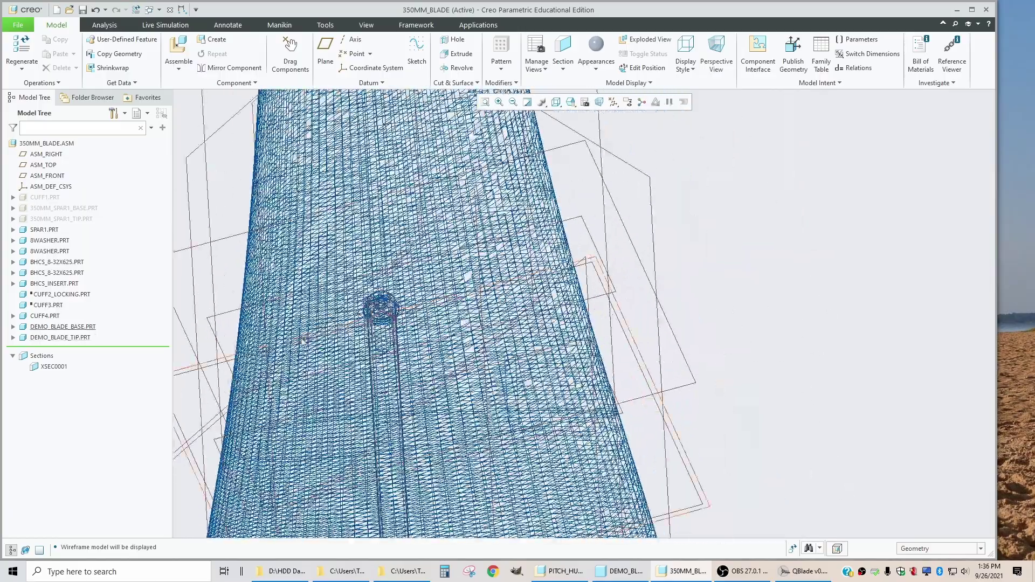
pyautogui.scroll(-2, 468, 330)
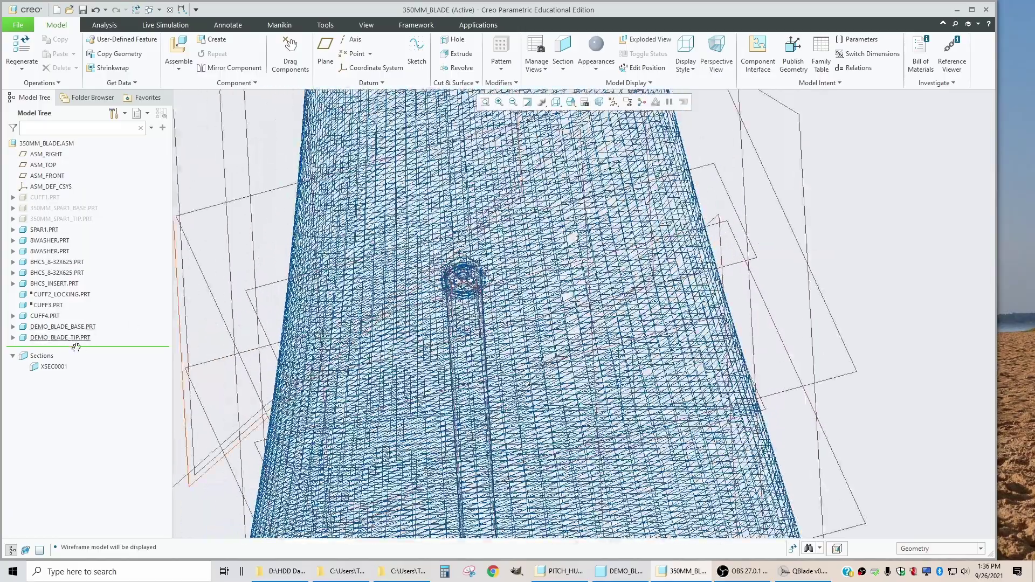
# Step: Highlight the demo blade tip and the demo blade base in turn to examine where they meet along the spar, then clear the selection
pyautogui.click(54, 338)
pyautogui.scroll(-2, 484, 344)
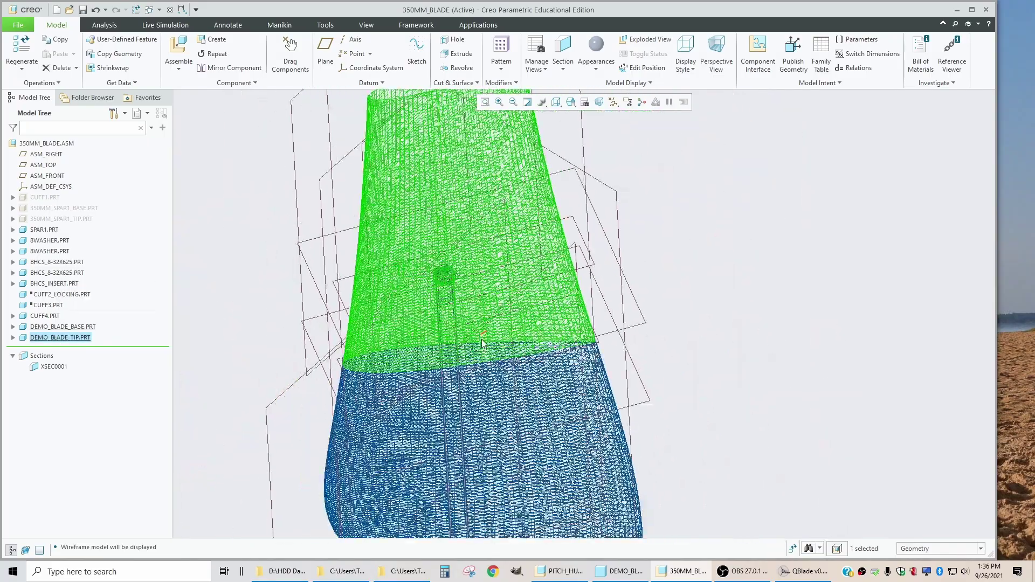
pyautogui.scroll(2, 495, 350)
pyautogui.moveTo(494, 349); pyautogui.dragTo(552, 283, button='middle')
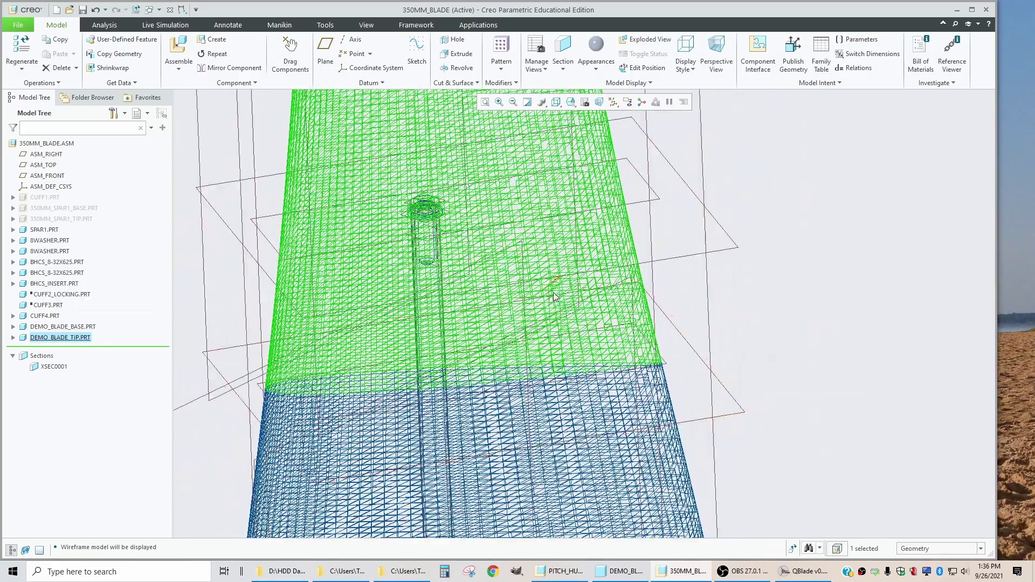
pyautogui.click(59, 327)
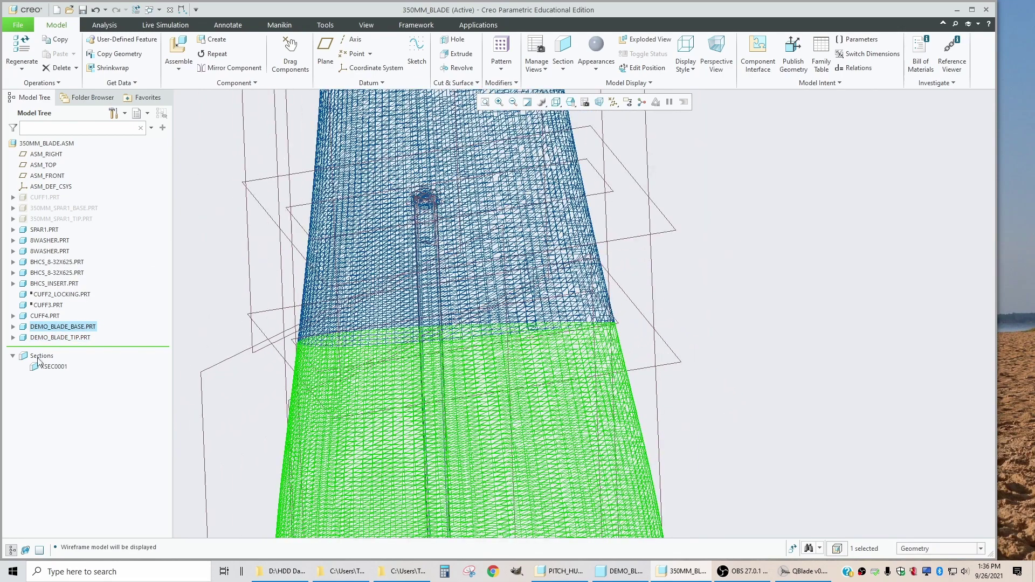
pyautogui.click(774, 232)
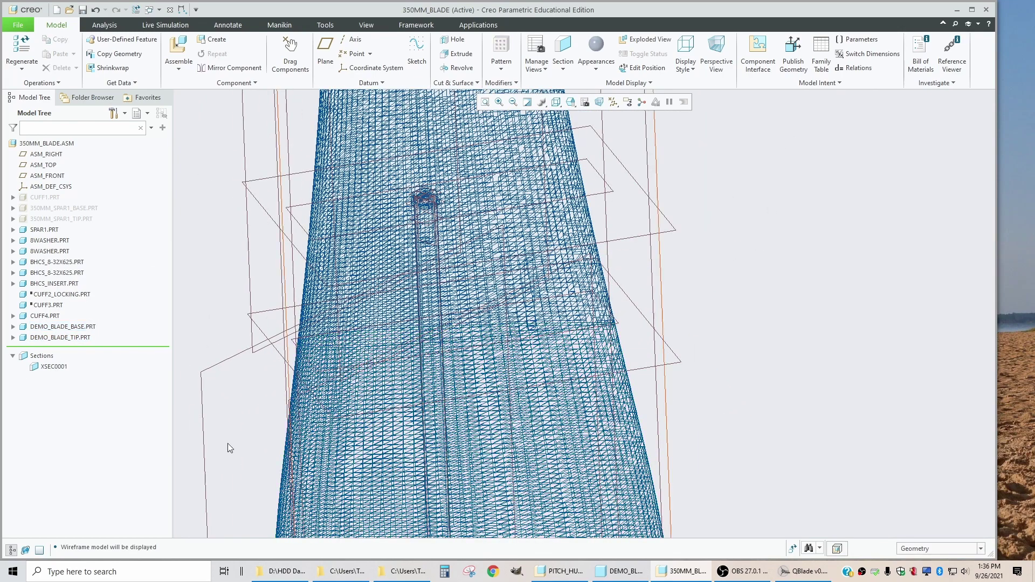
# Step: Activate cross section XSEC0001 and switch the display to Shading to show the spar's end inside the cut blade
pyautogui.click(51, 376)
pyautogui.click(54, 301)
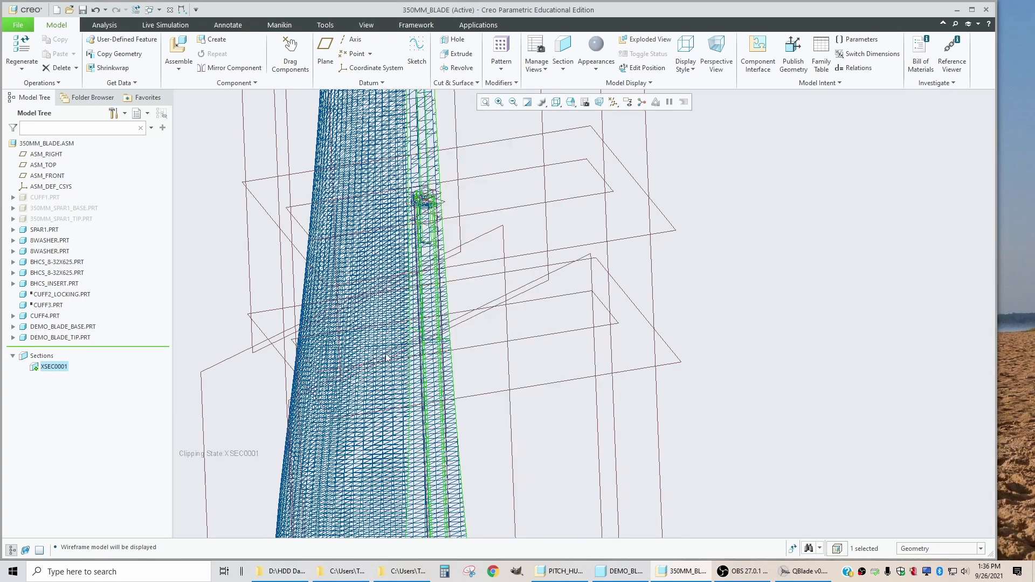
pyautogui.moveTo(388, 342); pyautogui.dragTo(498, 276, button='middle')
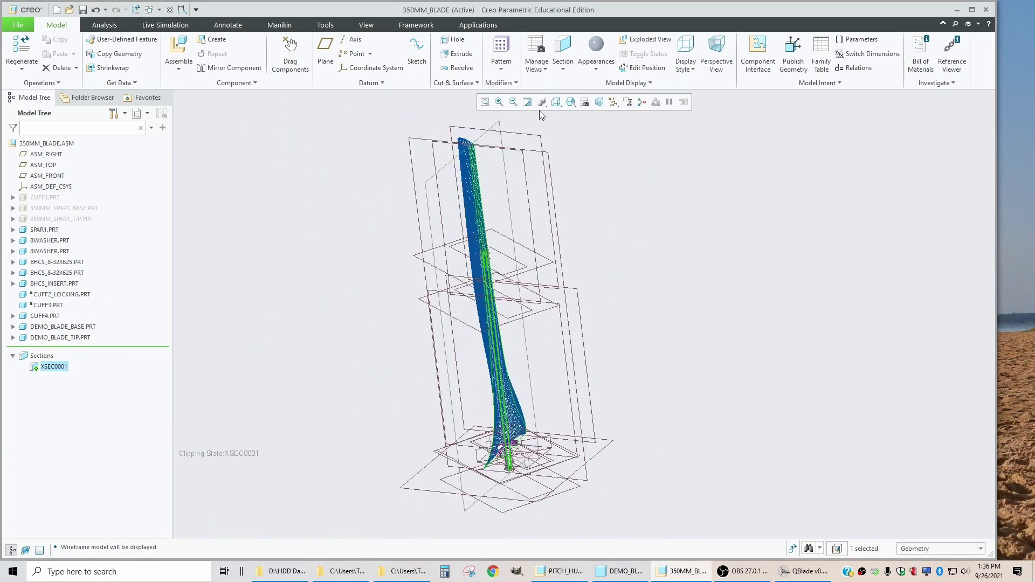
pyautogui.click(557, 104)
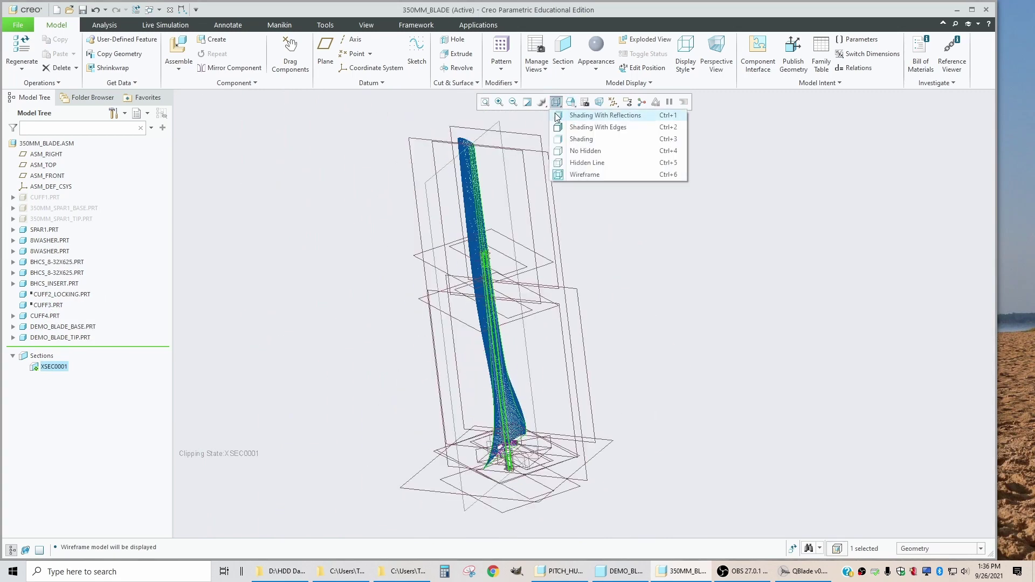
pyautogui.click(592, 137)
pyautogui.scroll(-8, 482, 266)
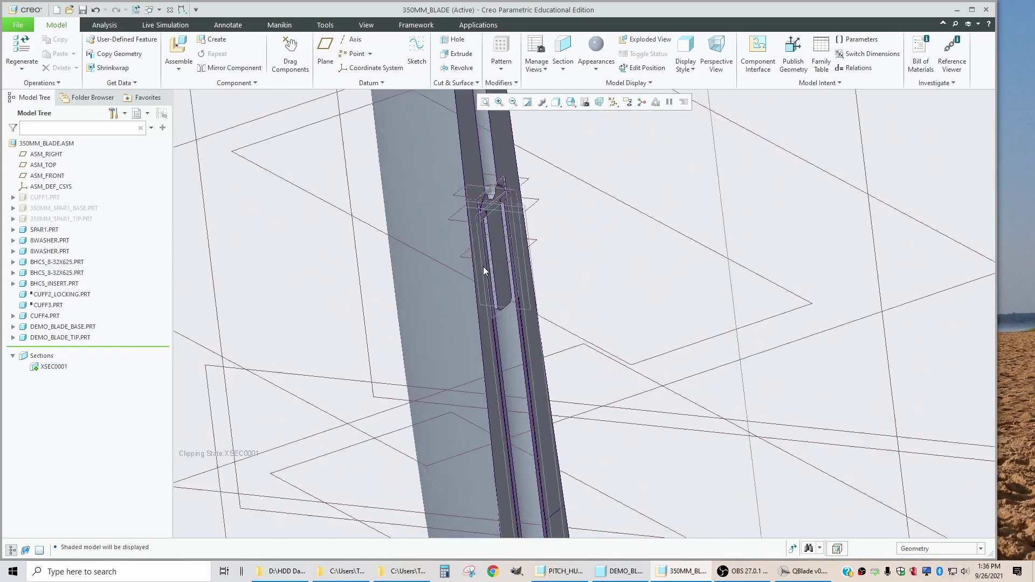
# Step: Examine the sectioned blade as a whole, and open the demo blade base part from the assembly
pyautogui.moveTo(499, 298); pyautogui.dragTo(461, 266, button='middle')
pyautogui.scroll(5, 442, 296)
pyautogui.moveTo(442, 300)
pyautogui.mouseDown(button='middle')
pyautogui.moveTo(512, 346)
pyautogui.moveTo(545, 330)
pyautogui.moveTo(615, 351)
pyautogui.moveTo(524, 337)
pyautogui.moveTo(526, 369)
pyautogui.moveTo(541, 337)
pyautogui.mouseUp(button='middle')
pyautogui.scroll(5, 499, 396)
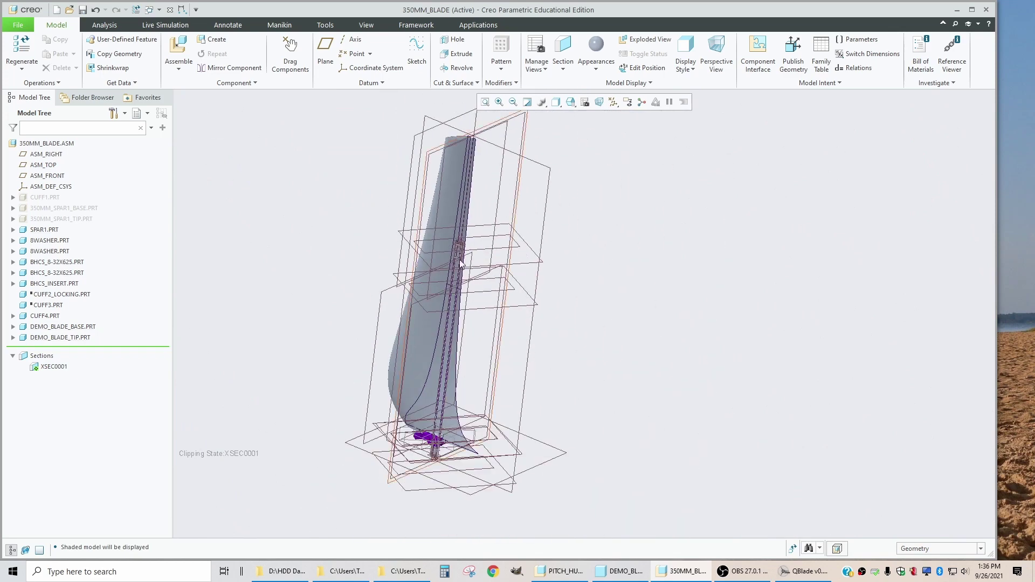
pyautogui.scroll(-4, 422, 351)
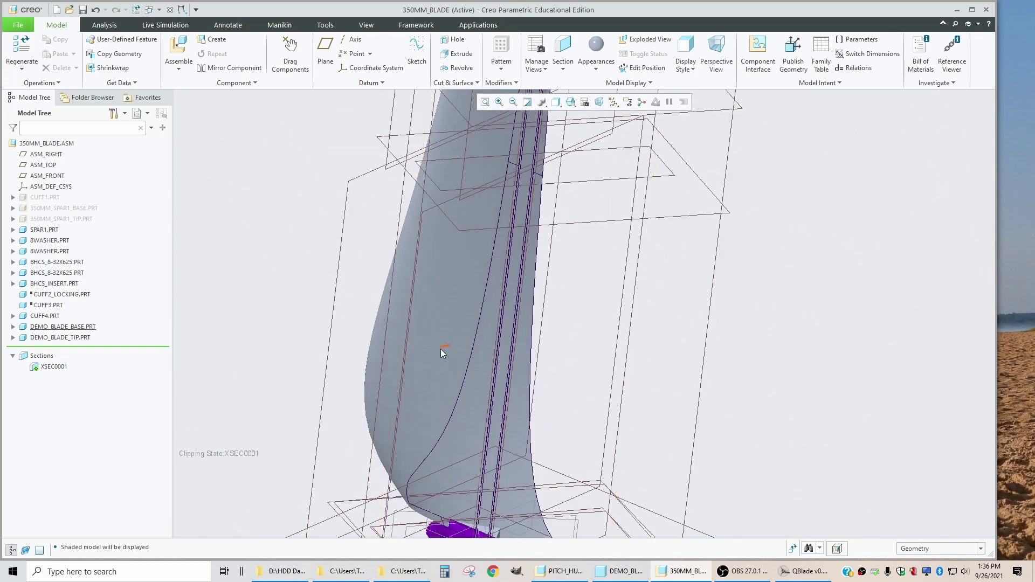
pyautogui.click(441, 348)
pyautogui.click(467, 286)
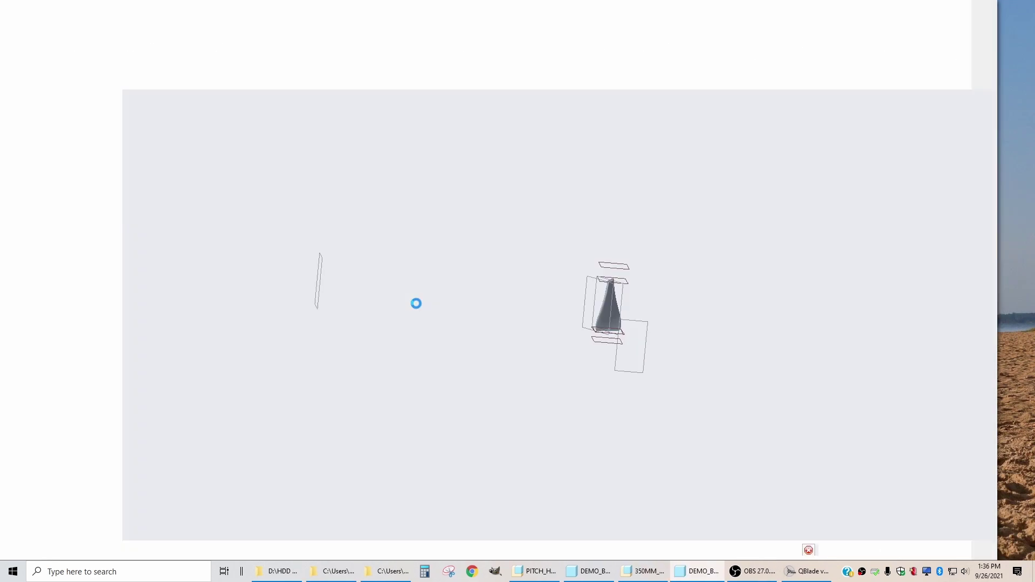
# Step: Show the dimensions of the small hole near the leading edge on the blade base's split face
pyautogui.scroll(-6, 741, 324)
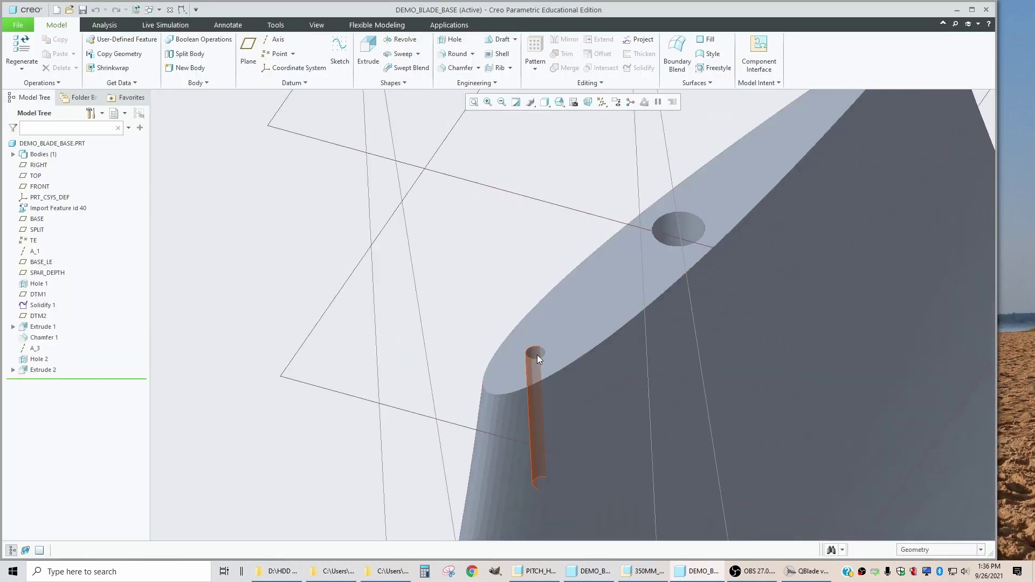
pyautogui.click(536, 354)
pyautogui.scroll(3, 431, 349)
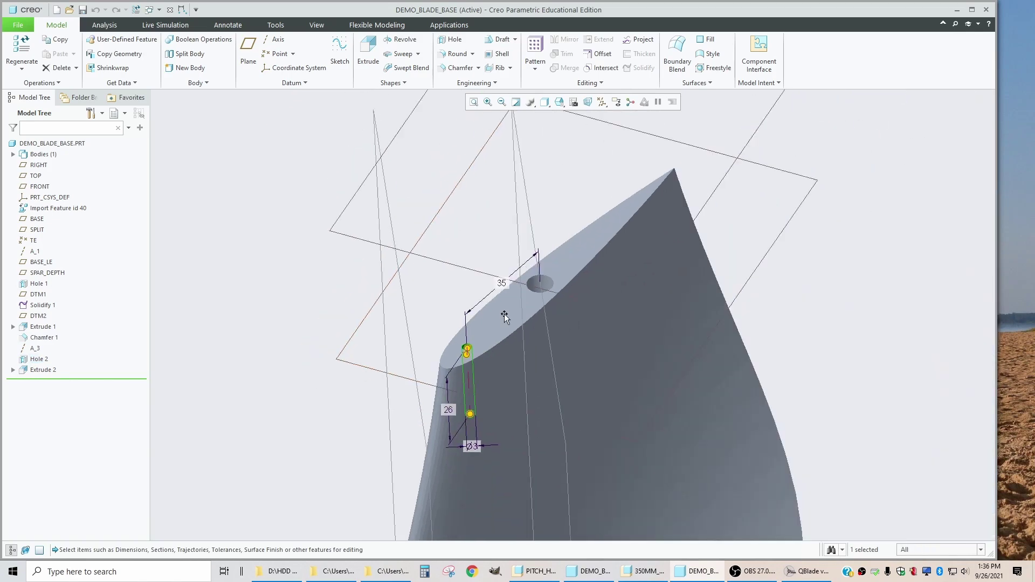
pyautogui.scroll(-1, 503, 314)
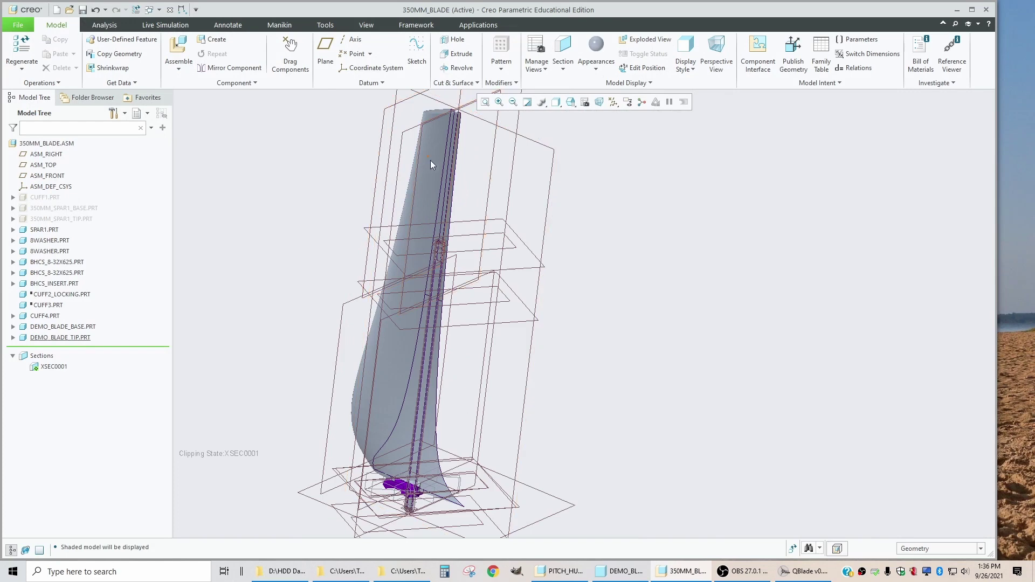
# Step: Open the demo blade tip part from the assembly and show the dimensions of its small hole beside the spar hole
pyautogui.click(439, 137)
pyautogui.click(451, 100)
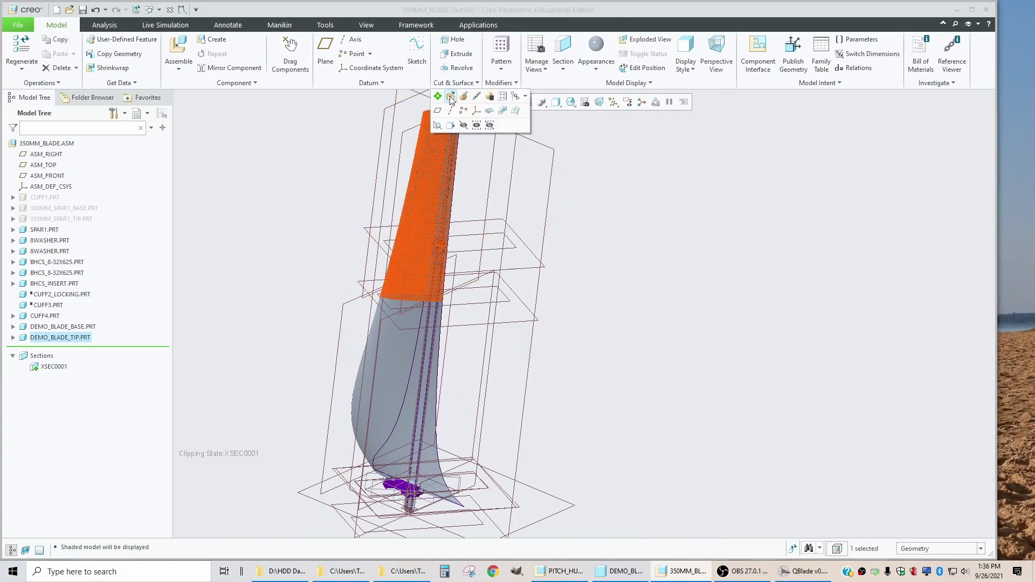
pyautogui.scroll(-5, 461, 369)
pyautogui.scroll(-3, 531, 349)
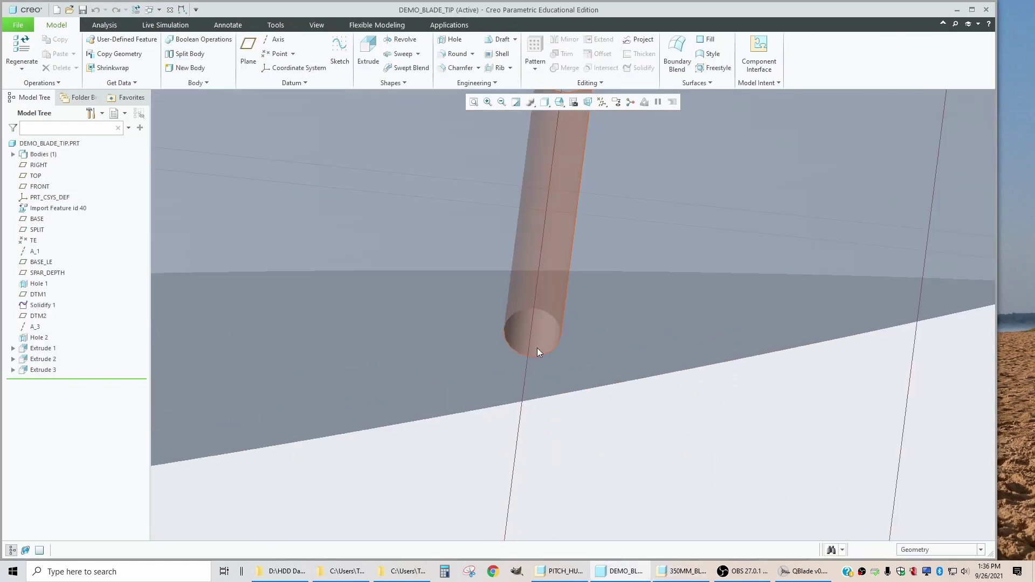
pyautogui.click(539, 348)
pyautogui.scroll(1, 577, 318)
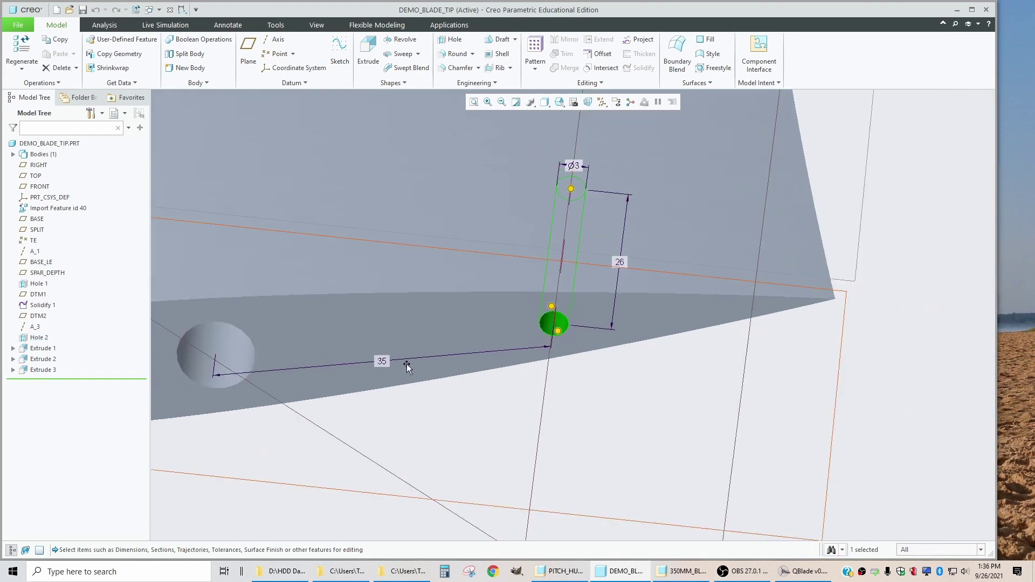
# Step: Set the tip's small-hole offset from the spar hole to -35, regenerate the part, and close its window
pyautogui.doubleClick(384, 359)
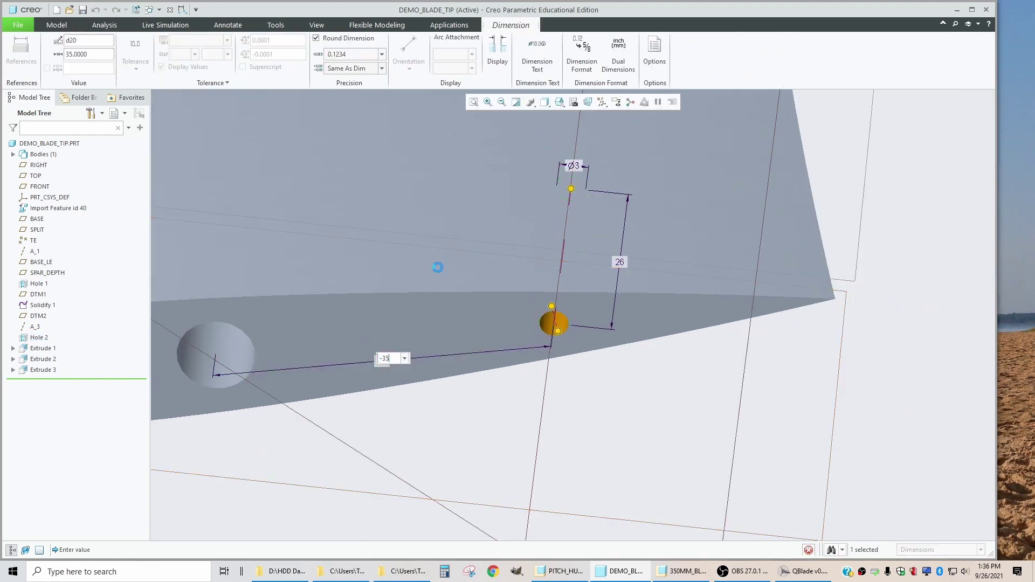
pyautogui.press('Return')
pyautogui.scroll(1, 397, 304)
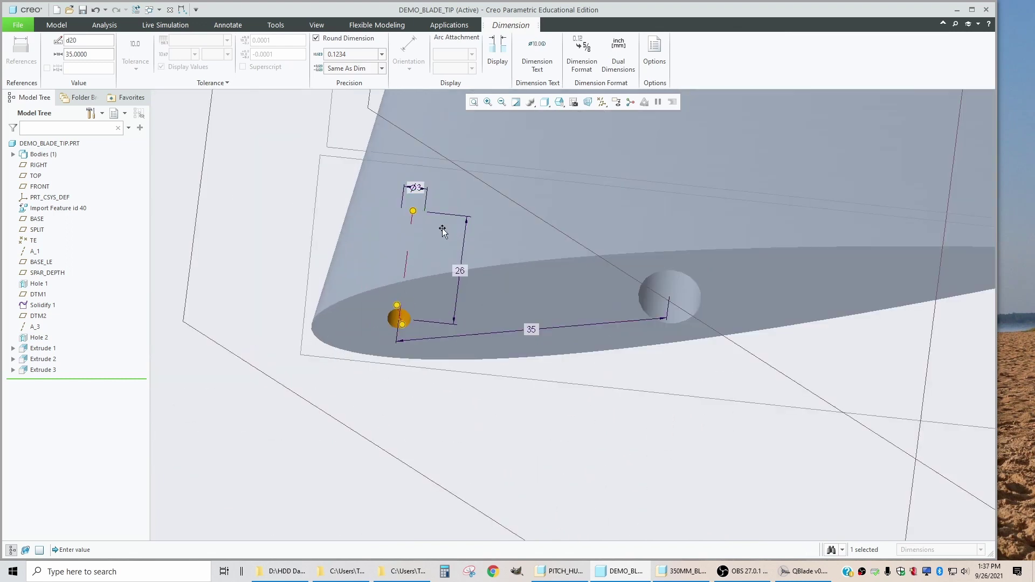
pyautogui.click(136, 10)
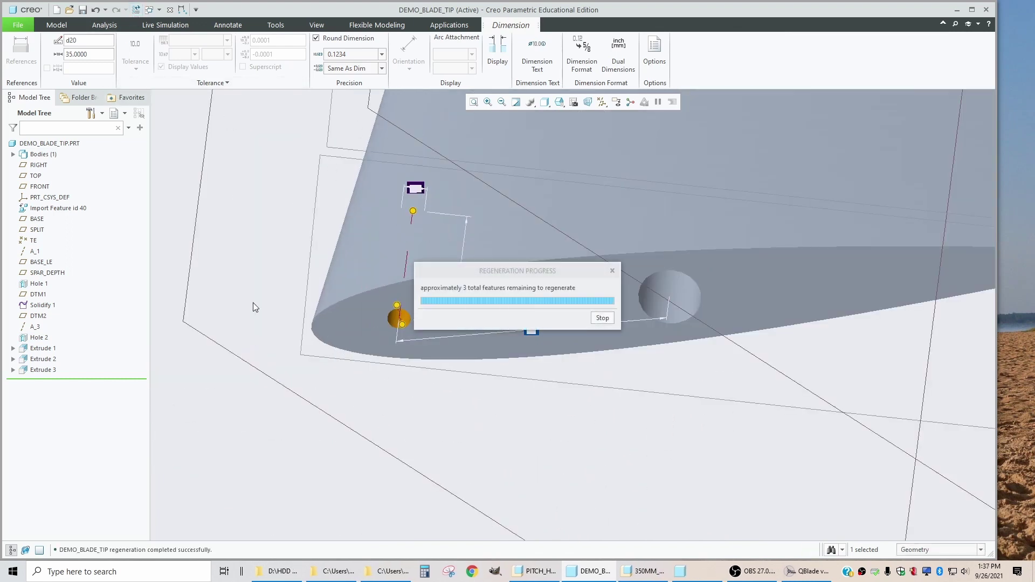
pyautogui.scroll(1, 258, 312)
pyautogui.scroll(1, 257, 311)
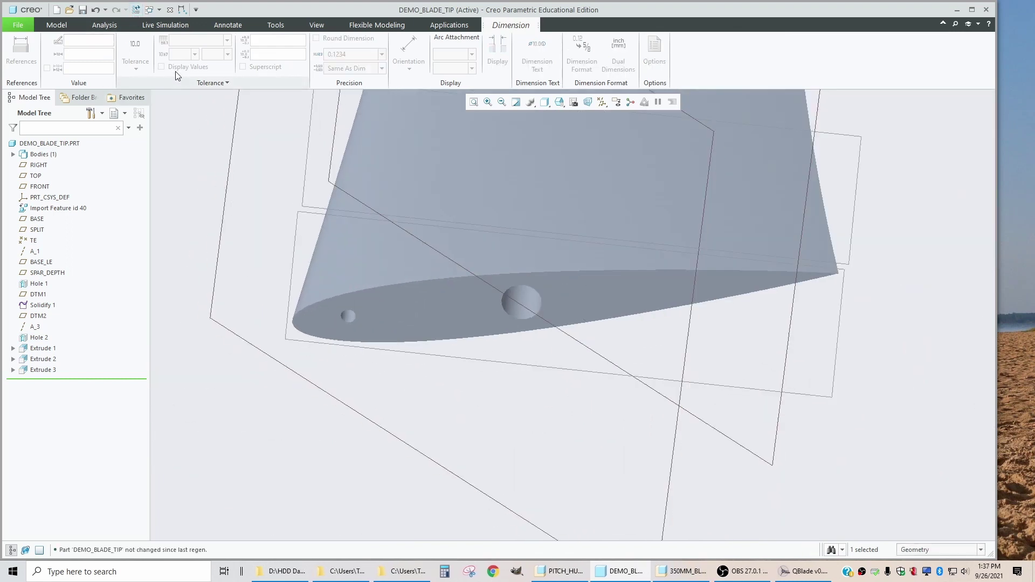
pyautogui.click(171, 10)
# Step: Switch the blade assembly's display to Wireframe around the joint between base and tip
pyautogui.scroll(-3, 431, 323)
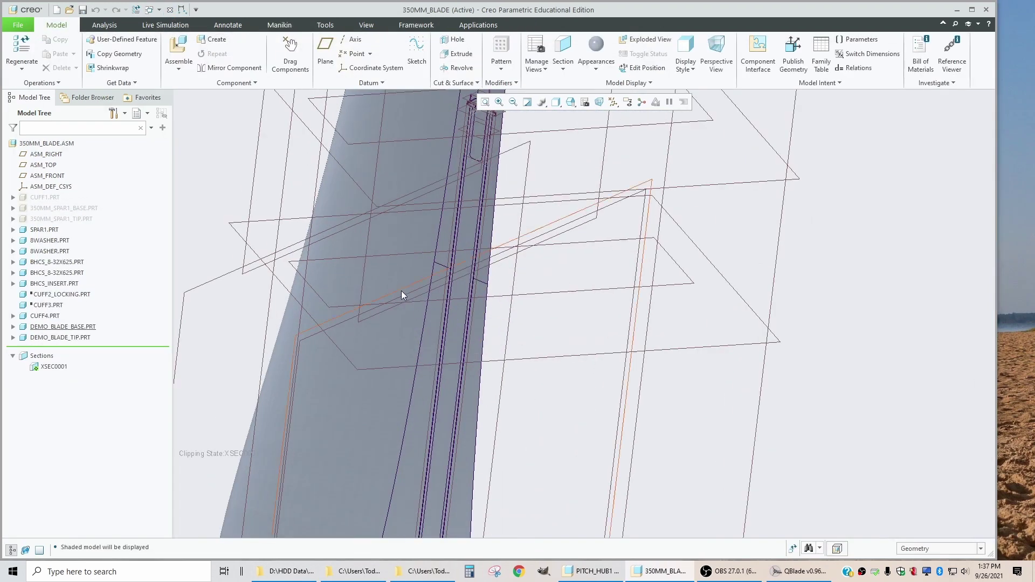
pyautogui.moveTo(400, 291); pyautogui.dragTo(432, 342, button='middle')
pyautogui.scroll(-3, 431, 339)
pyautogui.scroll(2, 413, 351)
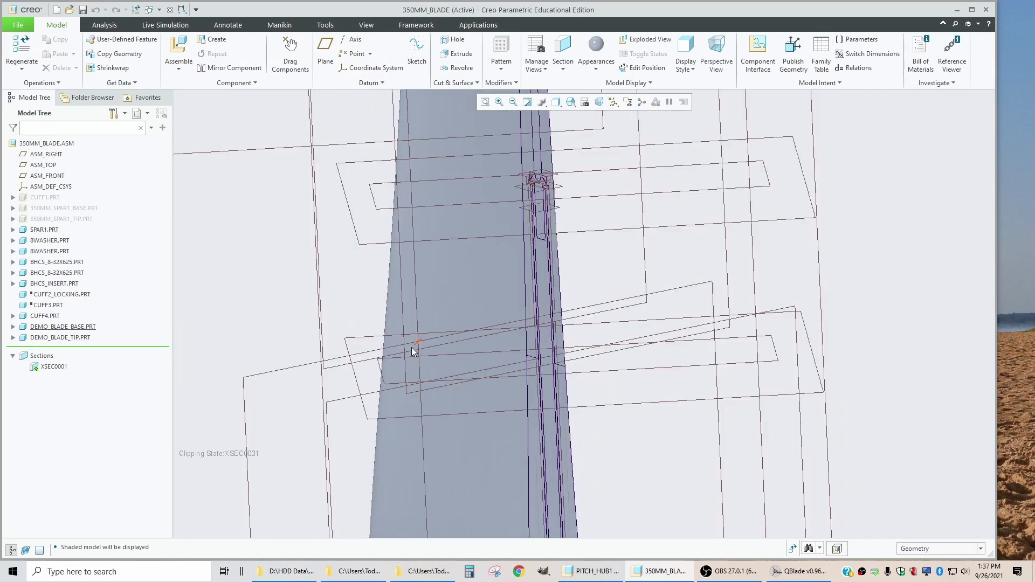
pyautogui.click(563, 108)
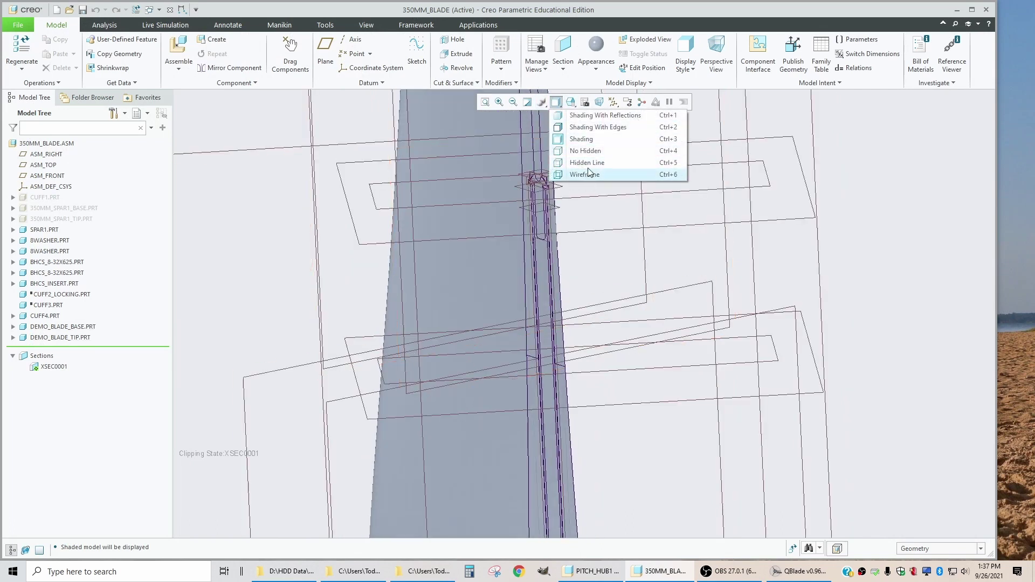
pyautogui.click(587, 175)
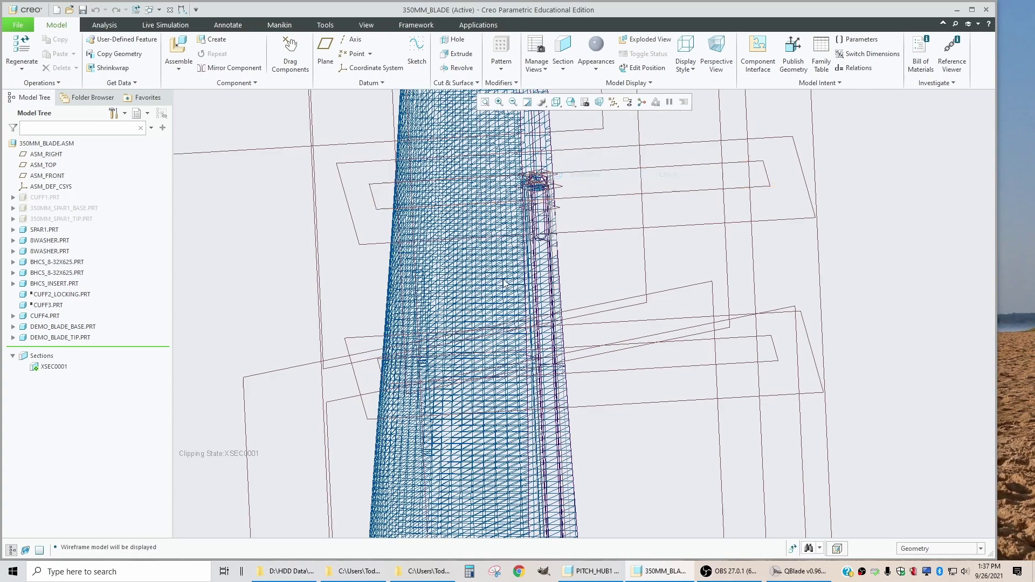
# Step: Examine how the small holes in the blade base and blade tip line up at the split face
pyautogui.scroll(3, 469, 228)
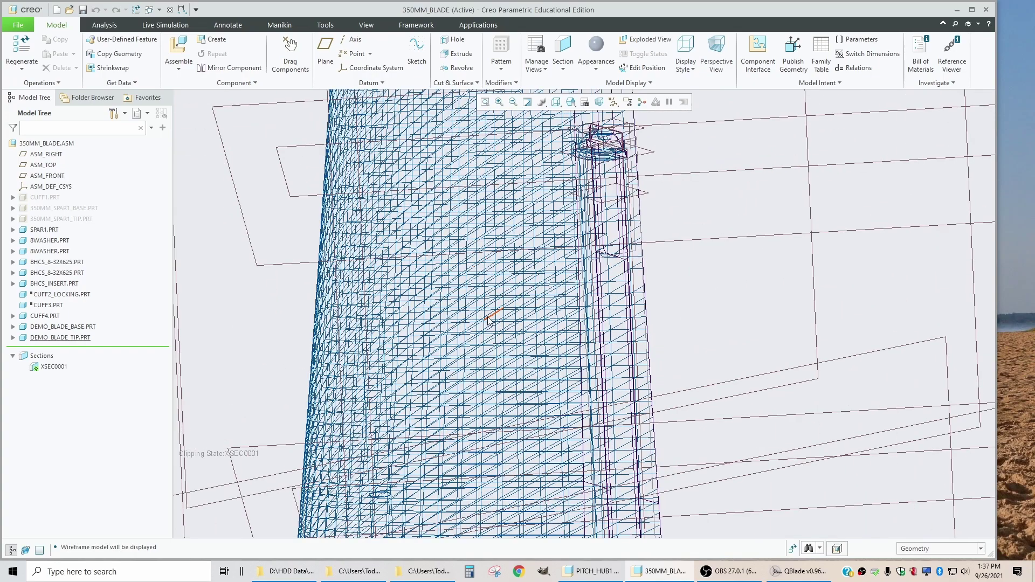
pyautogui.scroll(-2, 489, 320)
pyautogui.moveTo(489, 204); pyautogui.dragTo(508, 236, button='middle')
pyautogui.scroll(-8, 412, 407)
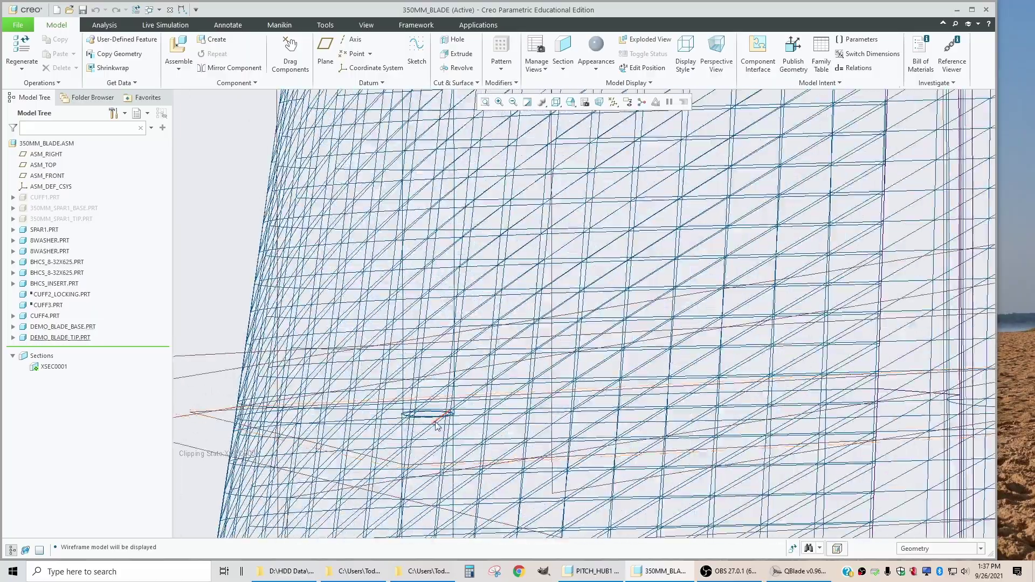
pyautogui.scroll(-5, 436, 425)
pyautogui.moveTo(426, 409); pyautogui.dragTo(403, 418, button='middle')
pyautogui.scroll(3, 399, 411)
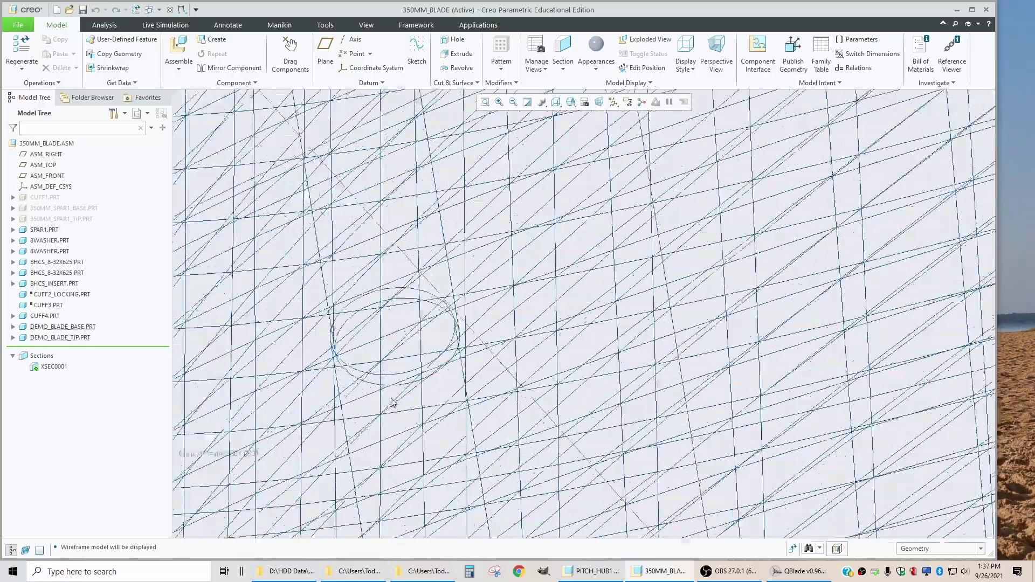
pyautogui.scroll(-3, 392, 401)
pyautogui.scroll(2, 387, 357)
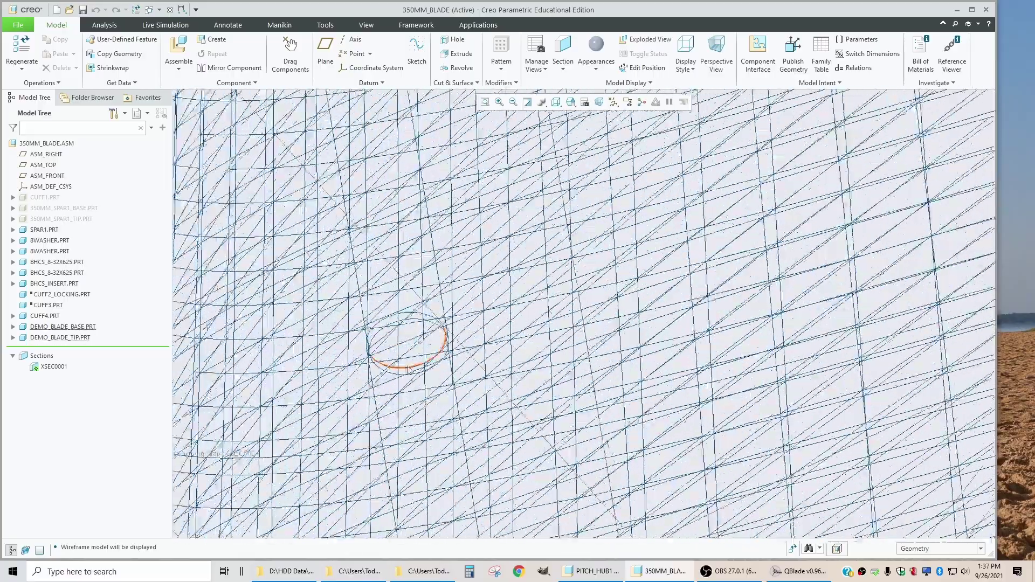
pyautogui.moveTo(393, 358); pyautogui.dragTo(443, 369, button='middle')
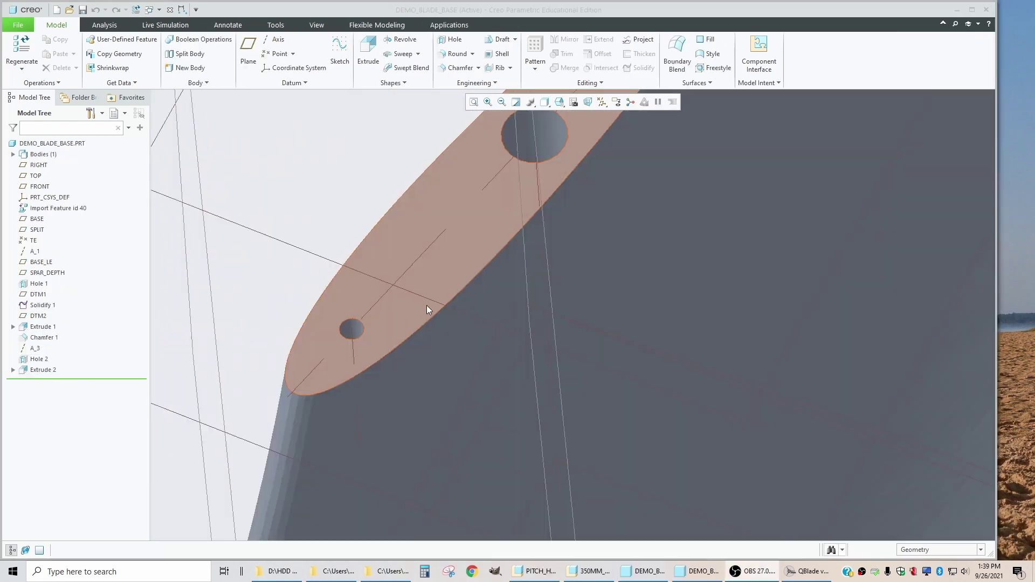
# Step: Examine the blade base's split face, checking the small hole against the chord axis and the leading-edge vertex it passes through
pyautogui.scroll(-2, 393, 325)
pyautogui.scroll(4, 370, 328)
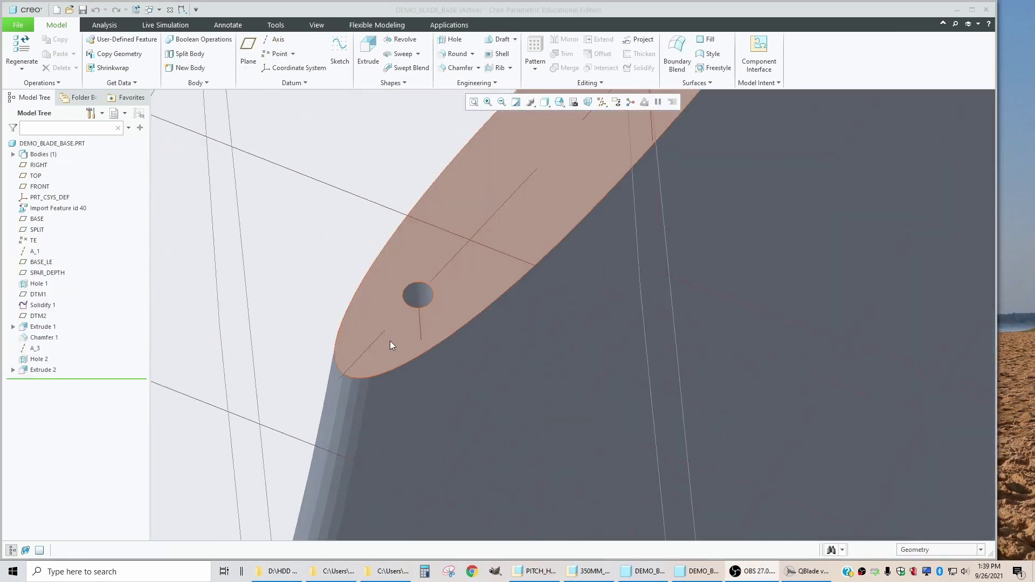
pyautogui.scroll(2, 405, 322)
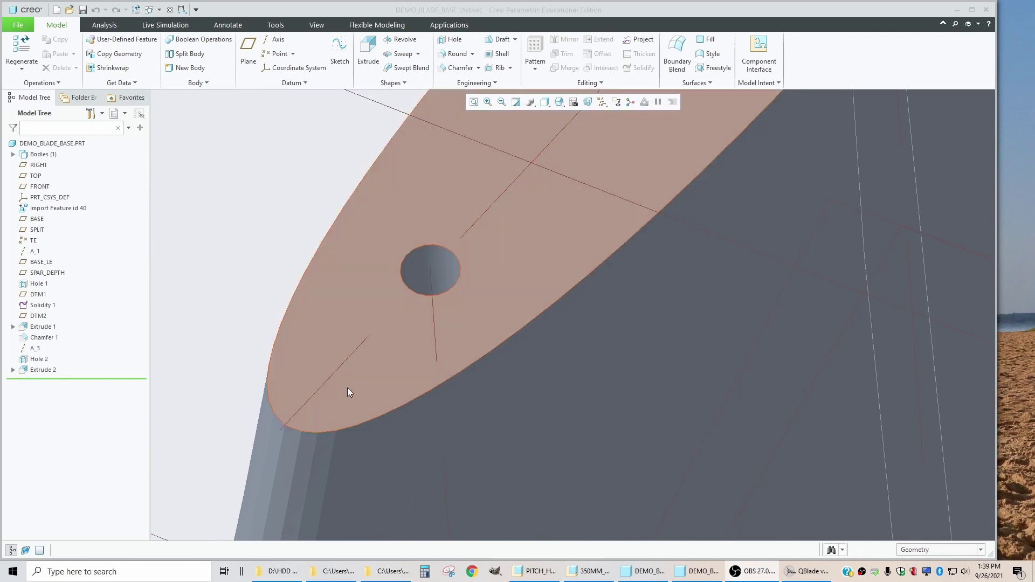
pyautogui.scroll(-3, 347, 387)
pyautogui.scroll(-2, 345, 399)
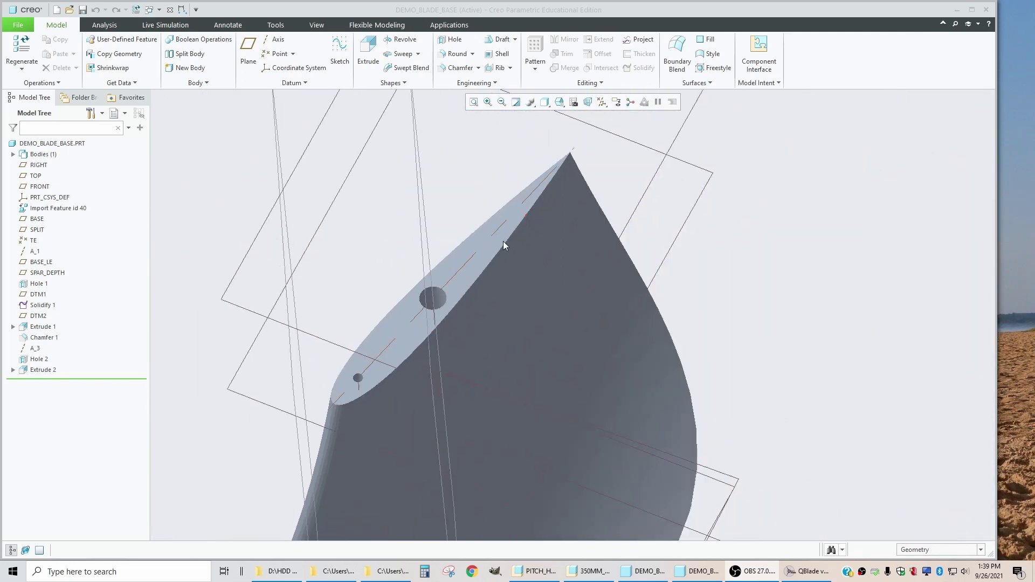
pyautogui.scroll(6, 503, 241)
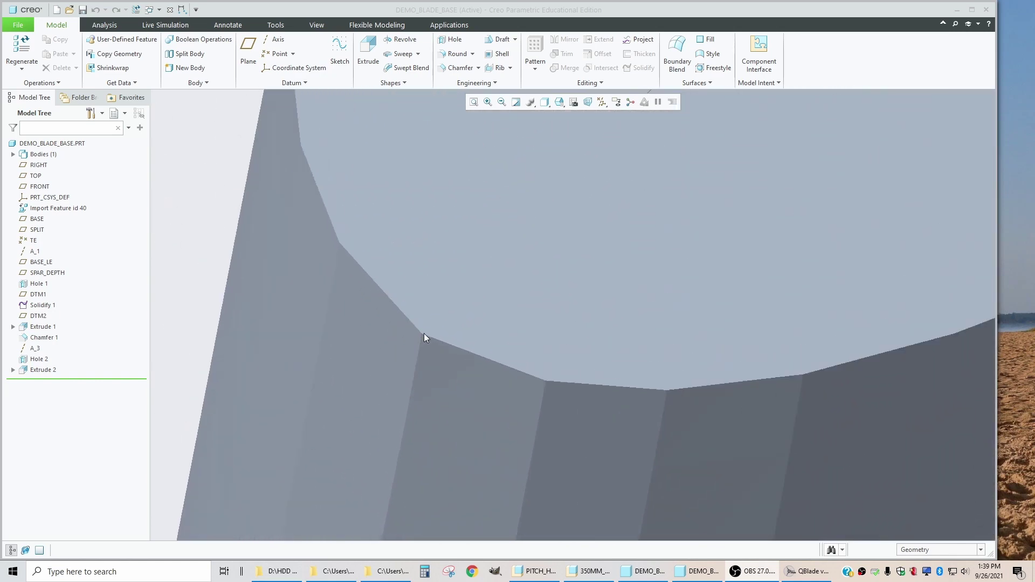
pyautogui.moveTo(422, 334); pyautogui.dragTo(408, 353, button='middle')
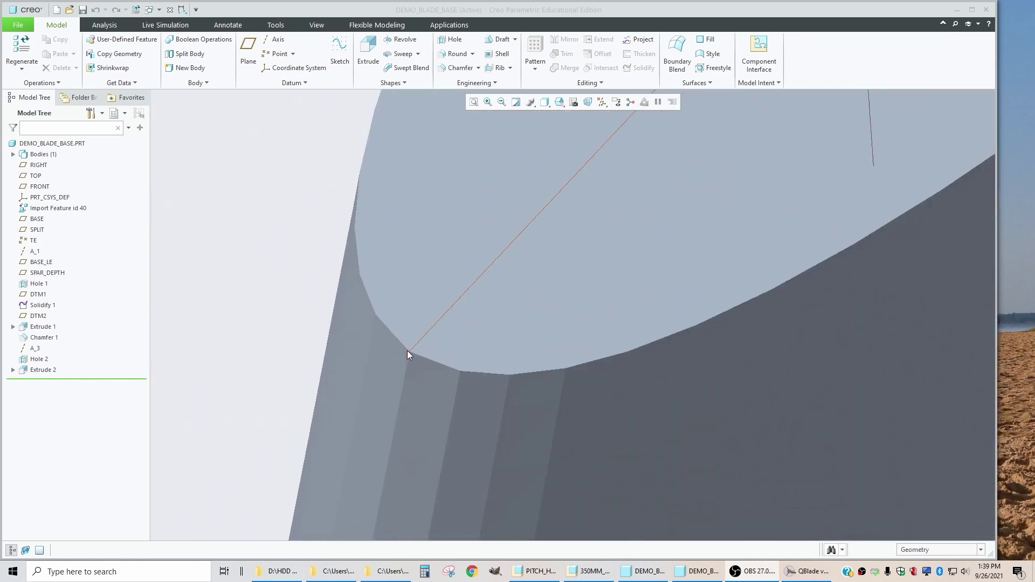
pyautogui.scroll(-5, 397, 370)
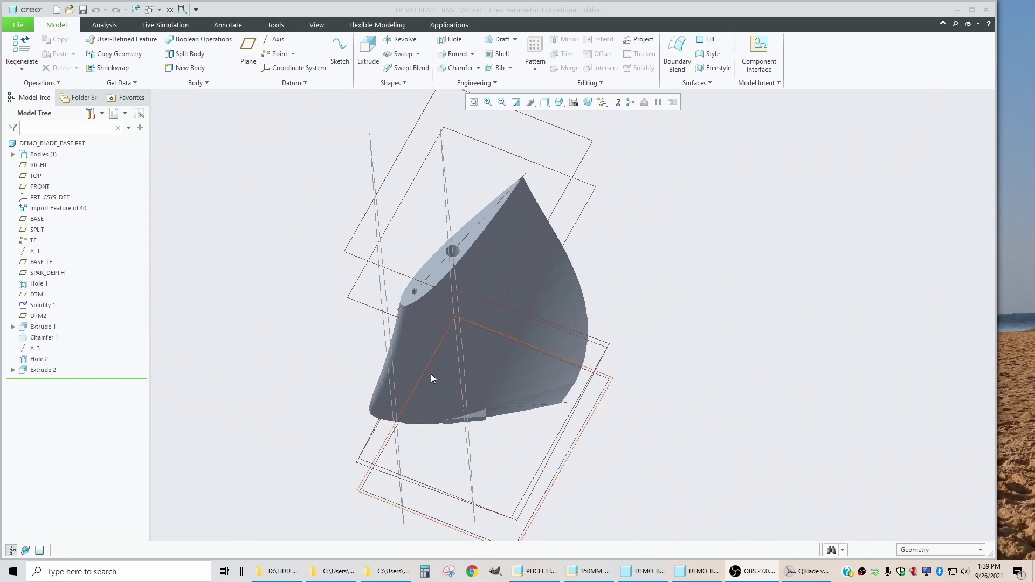
pyautogui.moveTo(431, 374); pyautogui.dragTo(452, 353, button='middle')
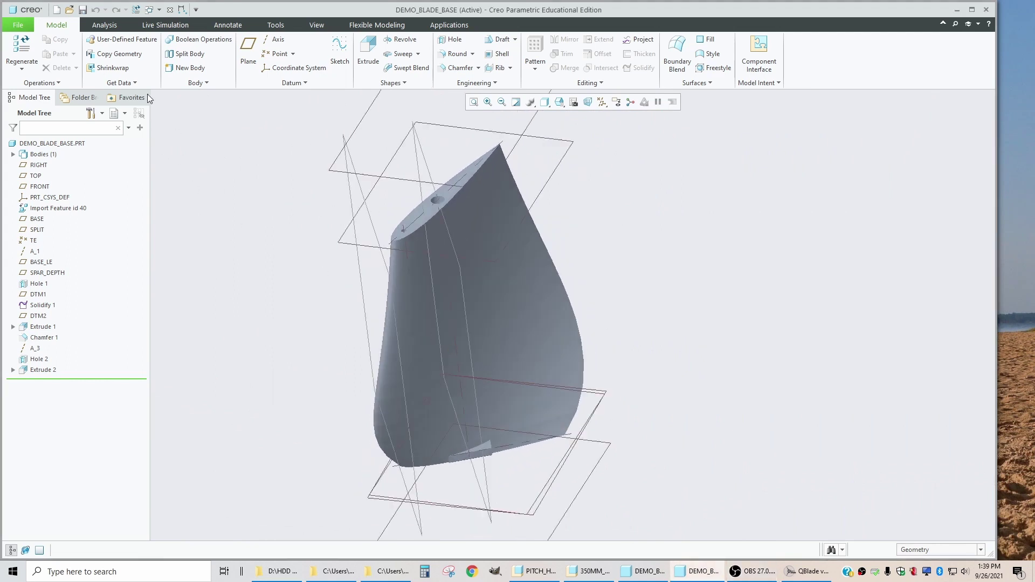
# Step: Switch to the DEMO_BLADE_TIP.PRT window and examine the trailing-edge end of the chord axis on its split face
pyautogui.click(159, 11)
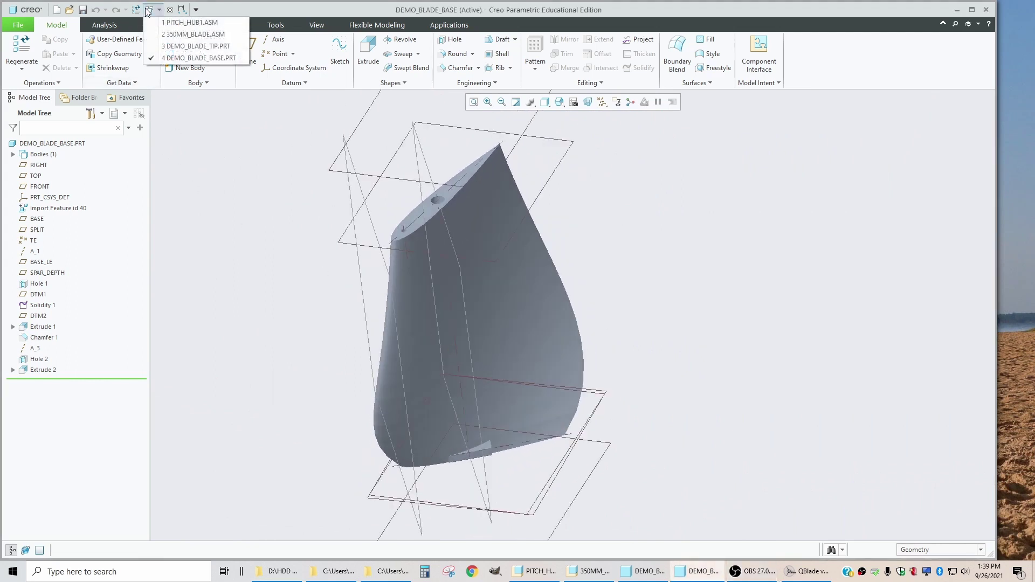
pyautogui.click(195, 47)
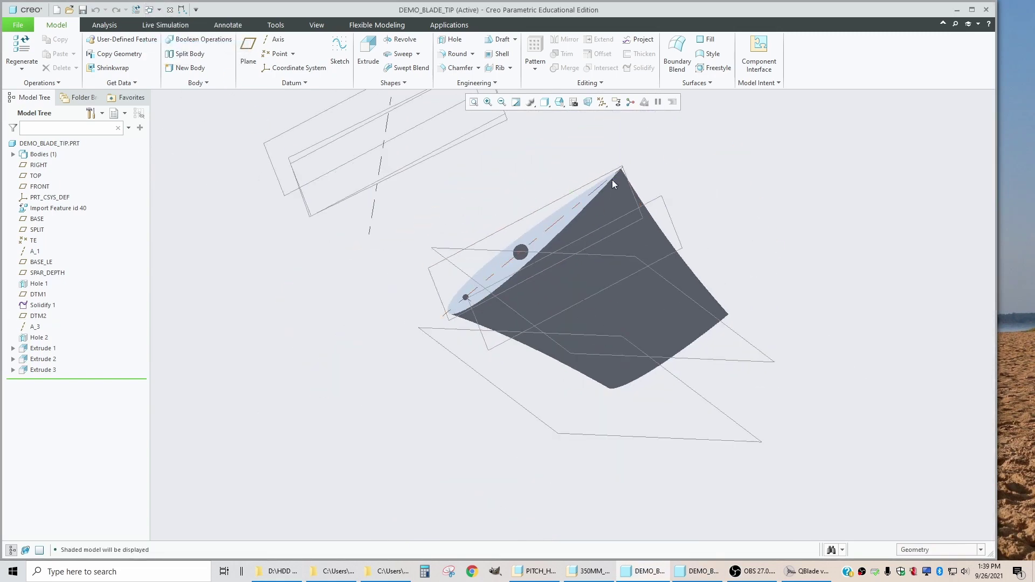
pyautogui.scroll(-5, 613, 184)
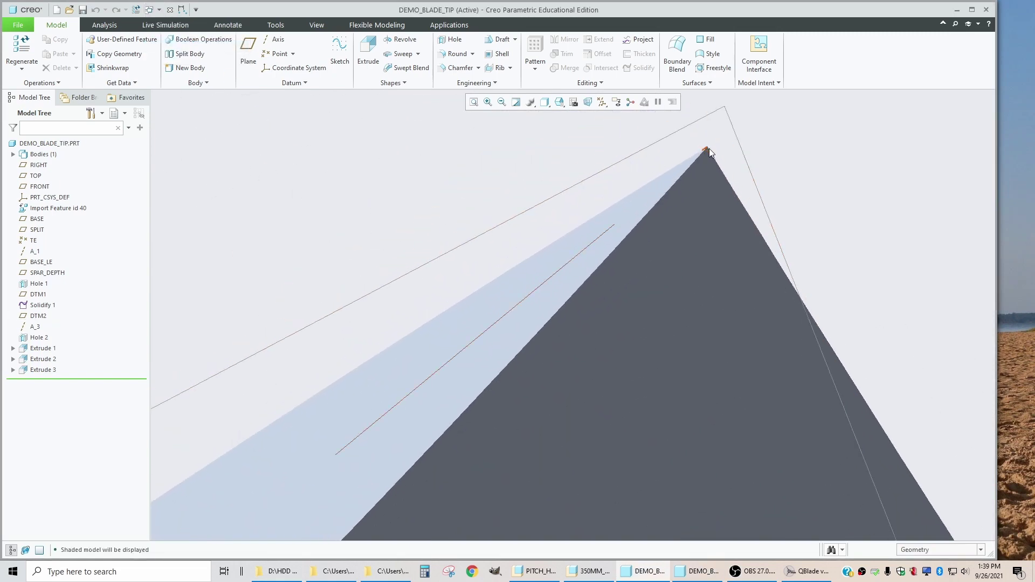
pyautogui.scroll(2, 707, 155)
pyautogui.moveTo(707, 155); pyautogui.dragTo(597, 301, button='middle')
# Step: Redefine the chord axis A_3 on the blade tip's split face, replacing its leading-edge reference with the neighbouring vertex on the edge
pyautogui.scroll(-3, 532, 305)
pyautogui.scroll(-2, 533, 301)
pyautogui.scroll(-2, 610, 273)
pyautogui.moveTo(551, 367); pyautogui.dragTo(569, 294, button='middle')
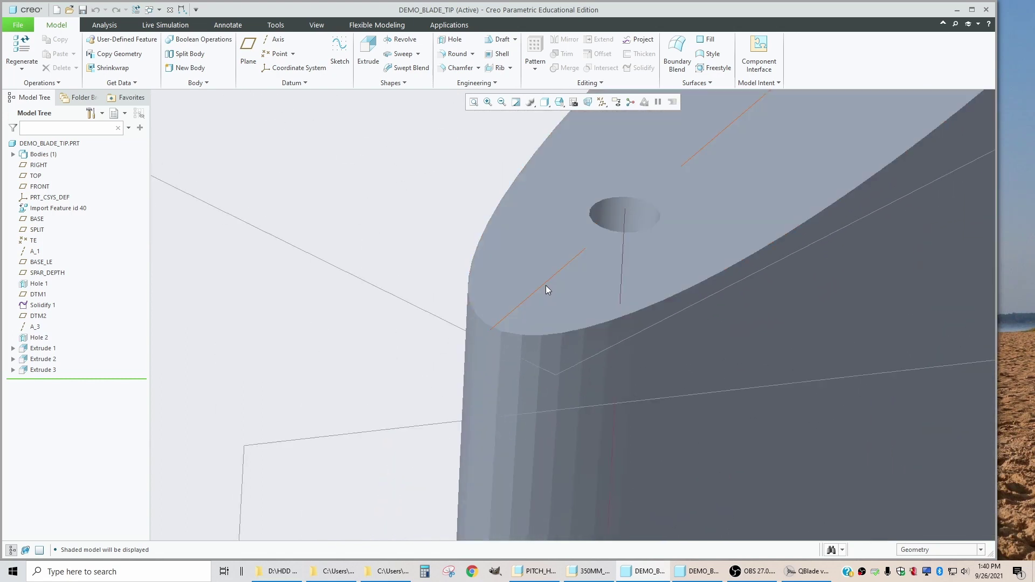
pyautogui.click(545, 285)
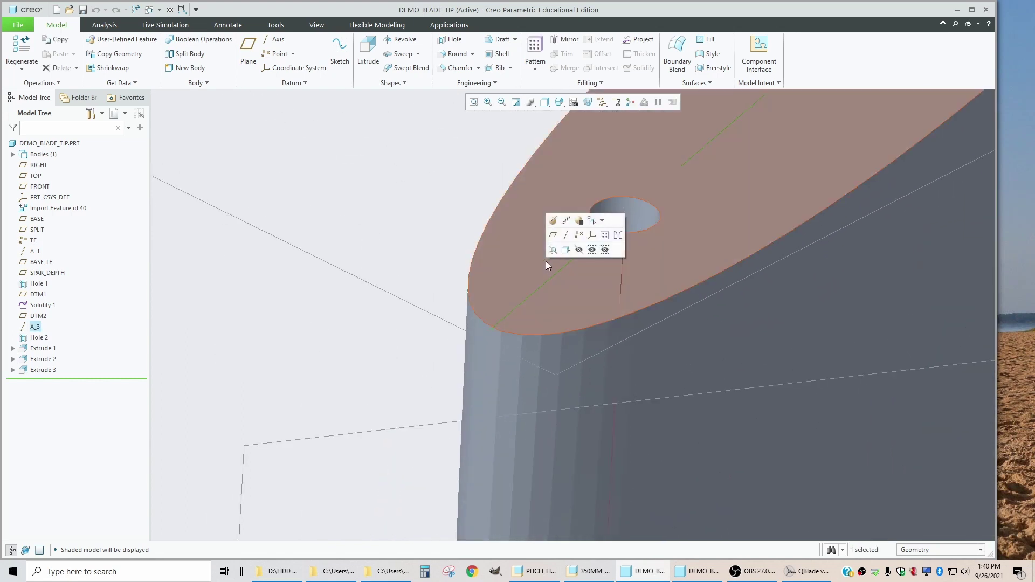
pyautogui.click(552, 221)
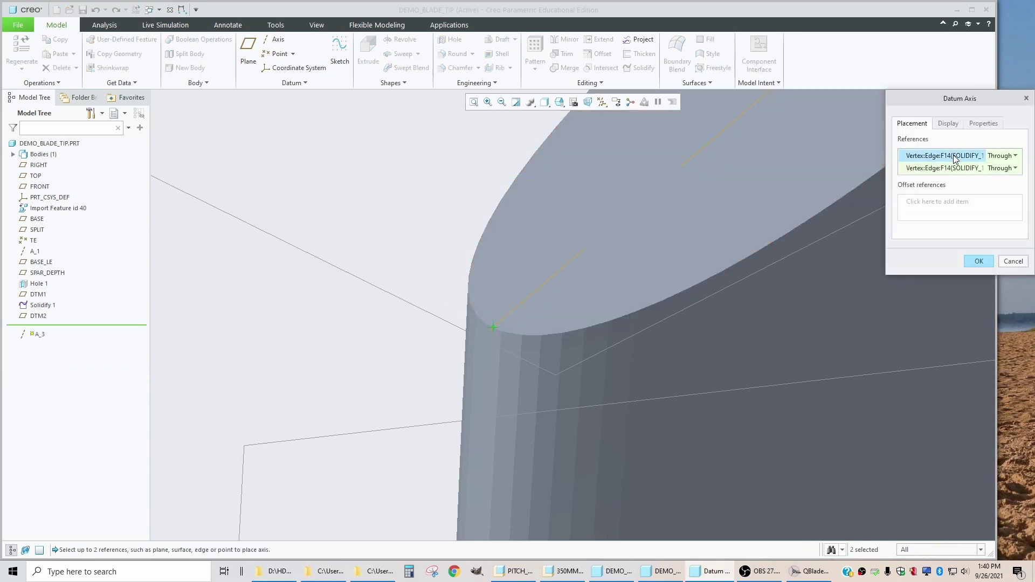
pyautogui.scroll(-5, 498, 339)
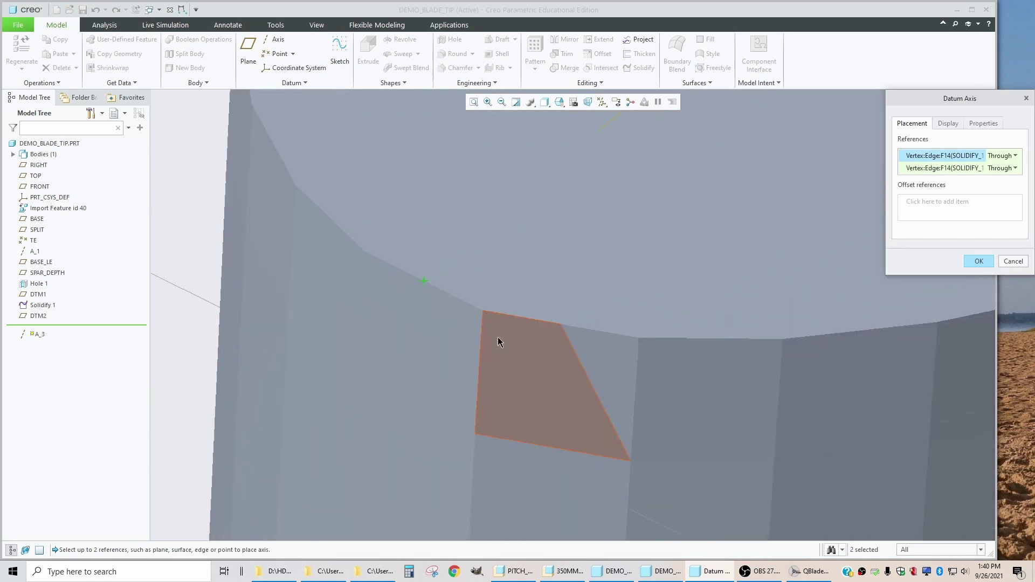
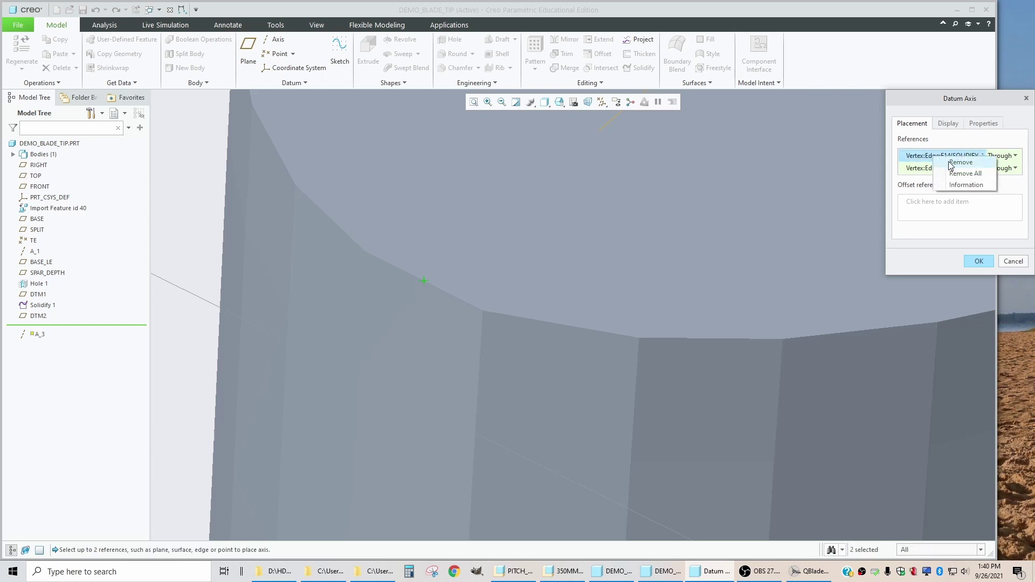
pyautogui.keyDown('ctrl'); pyautogui.click(483, 313); pyautogui.keyUp('ctrl')
pyautogui.scroll(3, 431, 334)
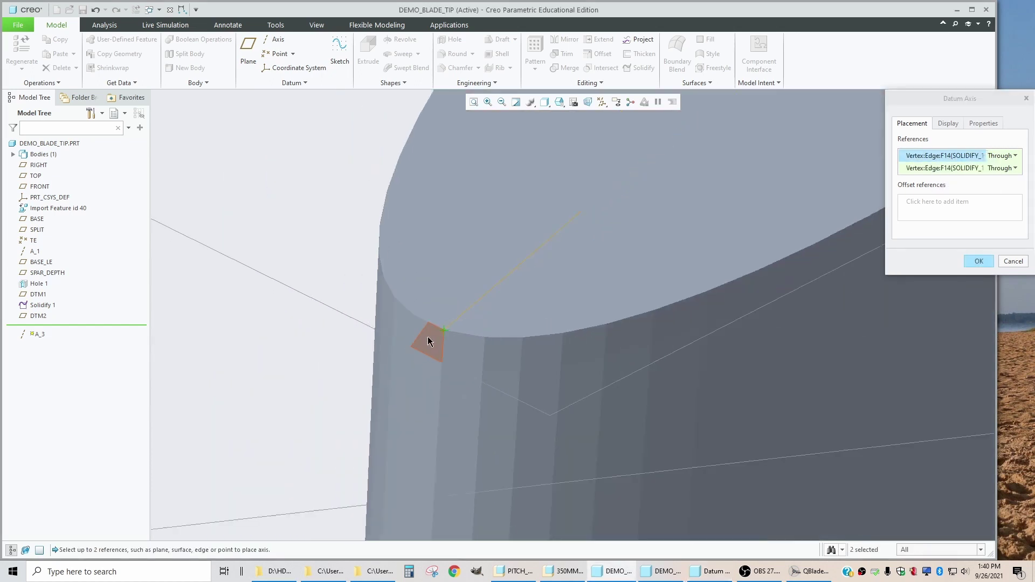
pyautogui.click(978, 261)
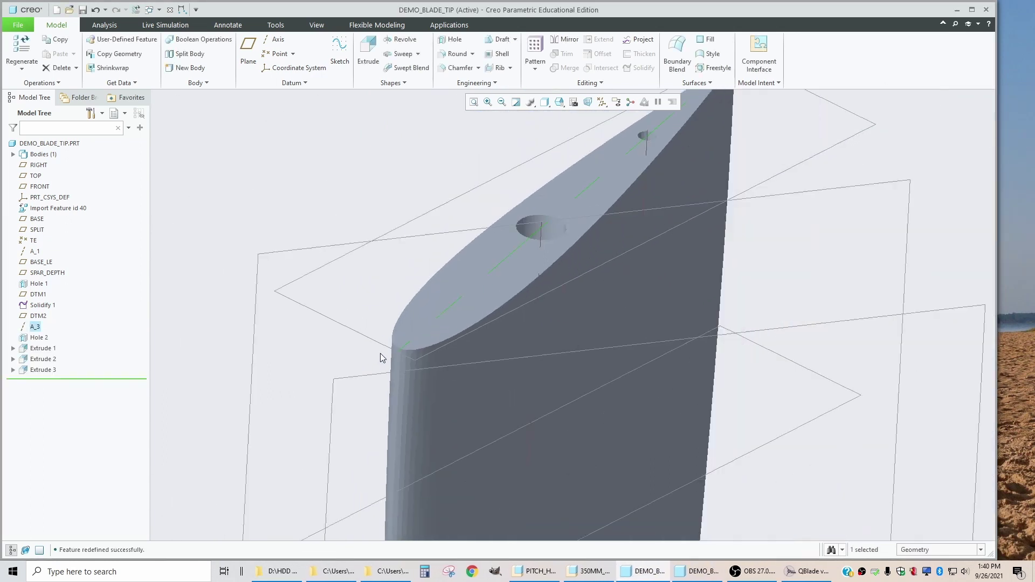
# Step: Return to the 350MM_BLADE.ASM window, display it in Wireframe and examine how the small holes line up at the joint
pyautogui.moveTo(380, 353); pyautogui.dragTo(471, 273, button='middle')
pyautogui.scroll(5, 619, 143)
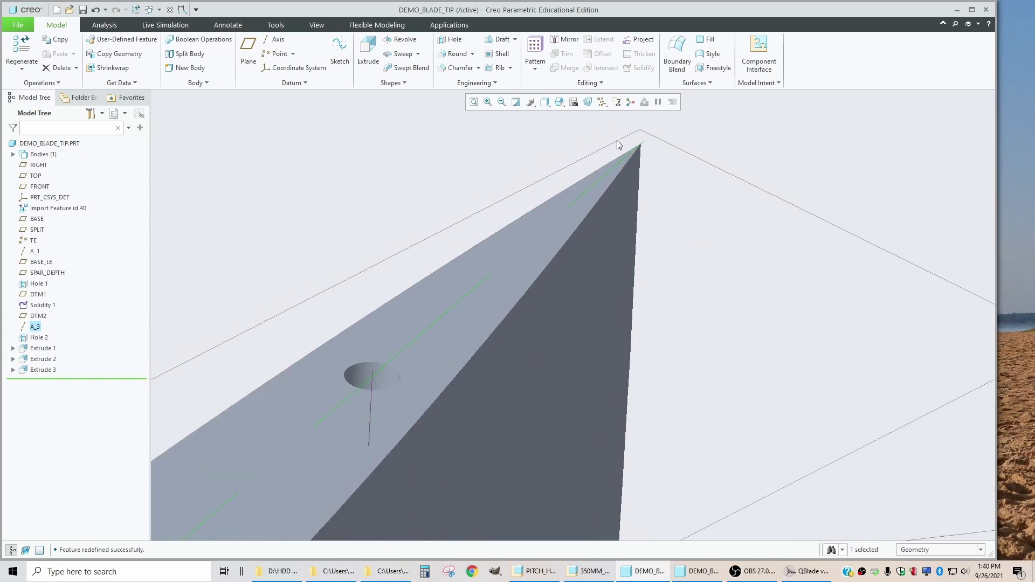
pyautogui.scroll(-5, 636, 155)
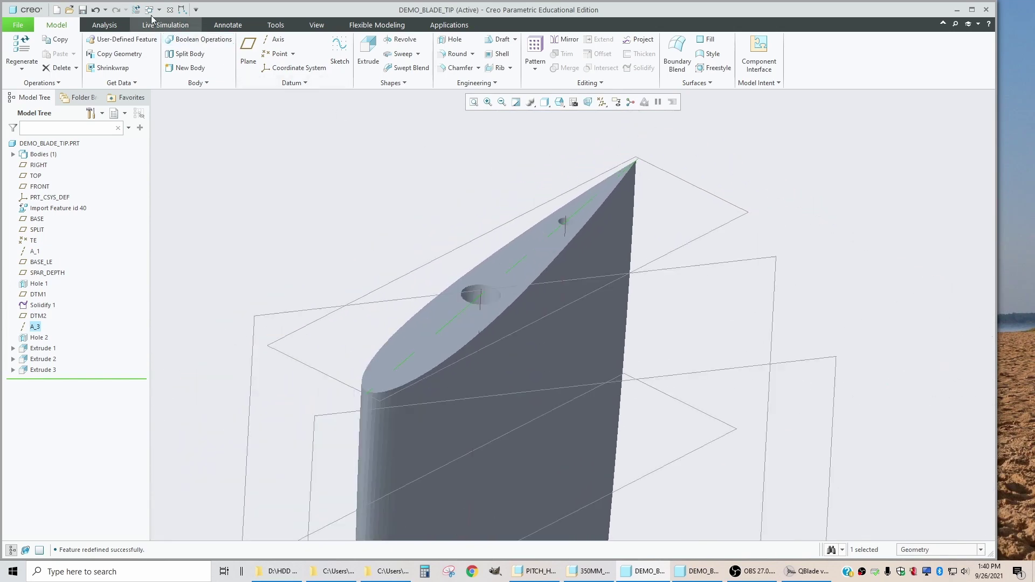
pyautogui.click(150, 9)
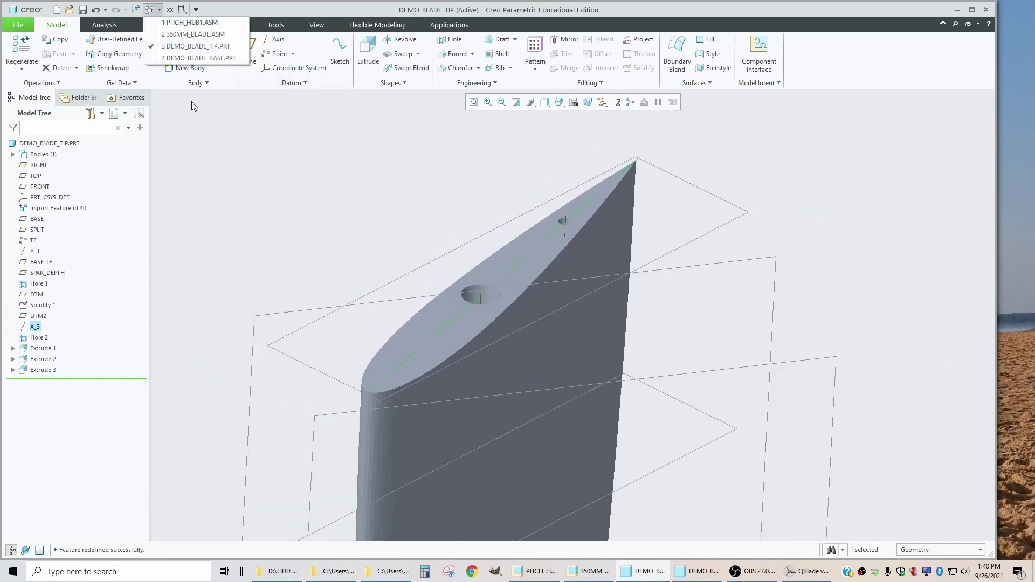
pyautogui.click(189, 34)
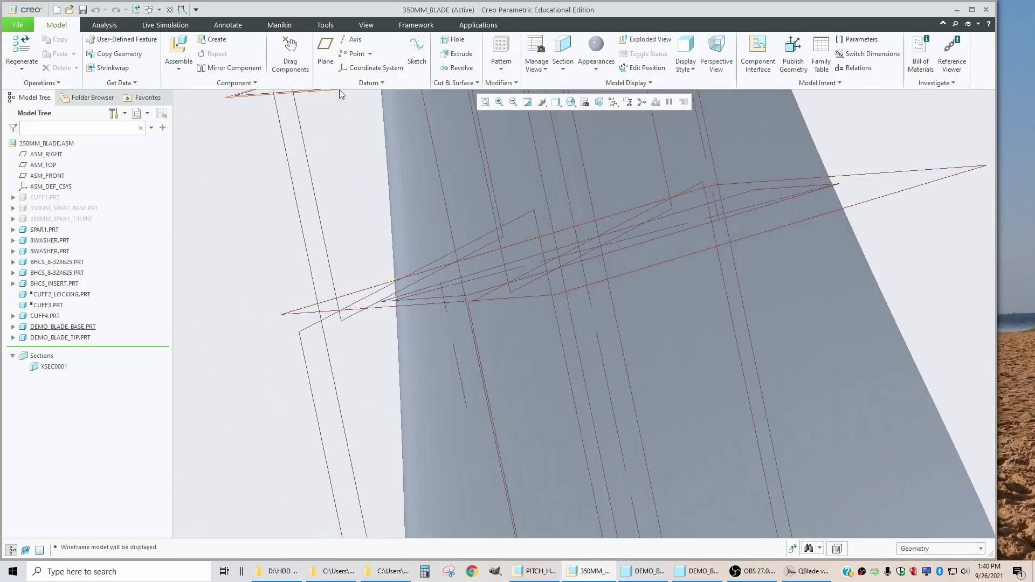
pyautogui.click(558, 103)
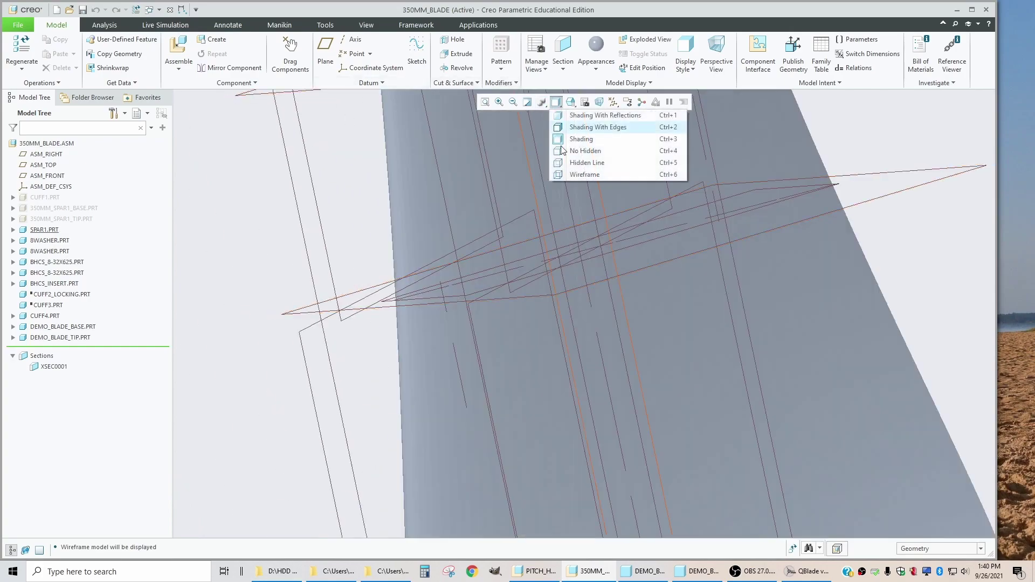
pyautogui.click(587, 179)
pyautogui.scroll(8, 477, 286)
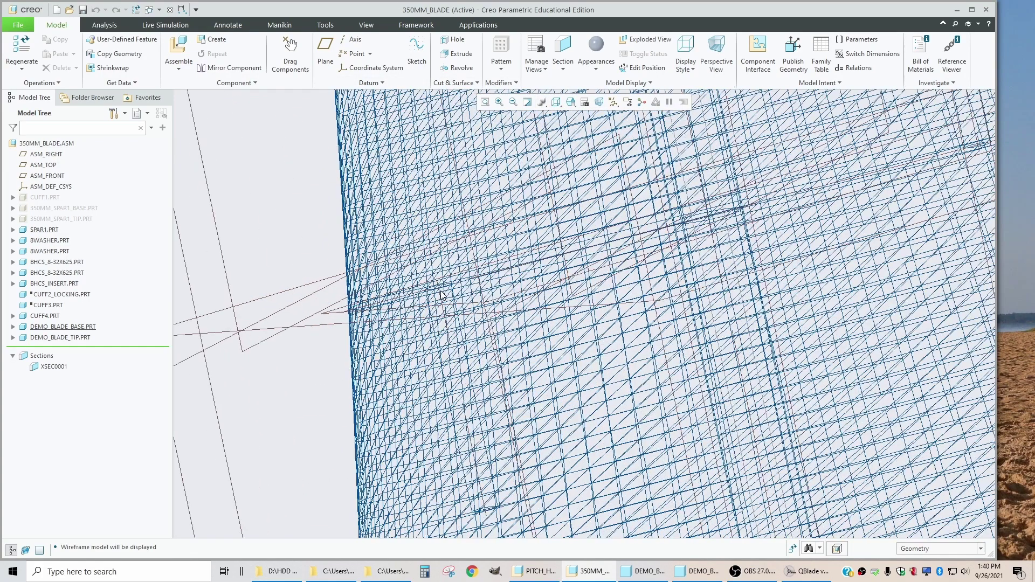
pyautogui.scroll(-10, 448, 241)
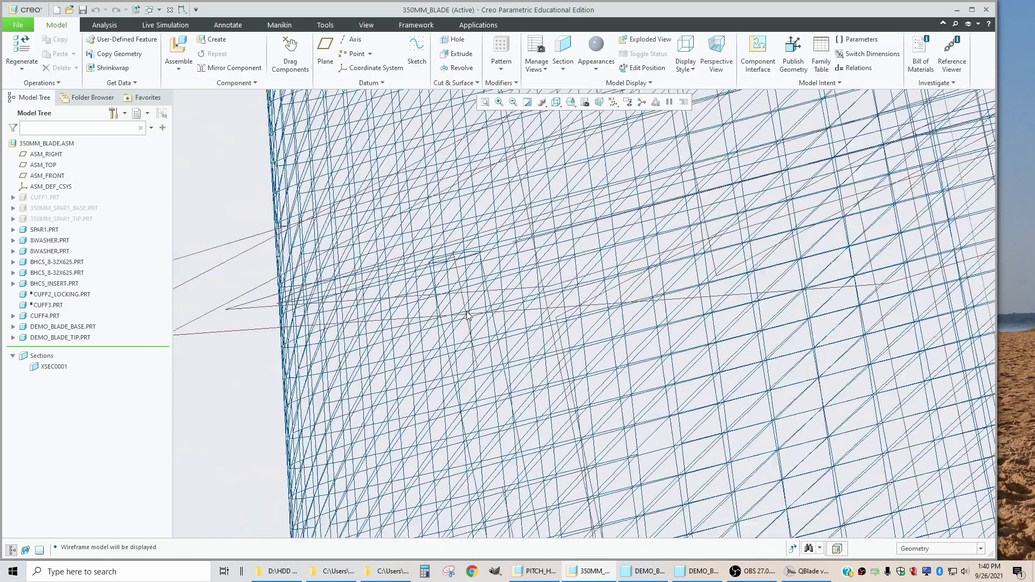
pyautogui.scroll(8, 494, 337)
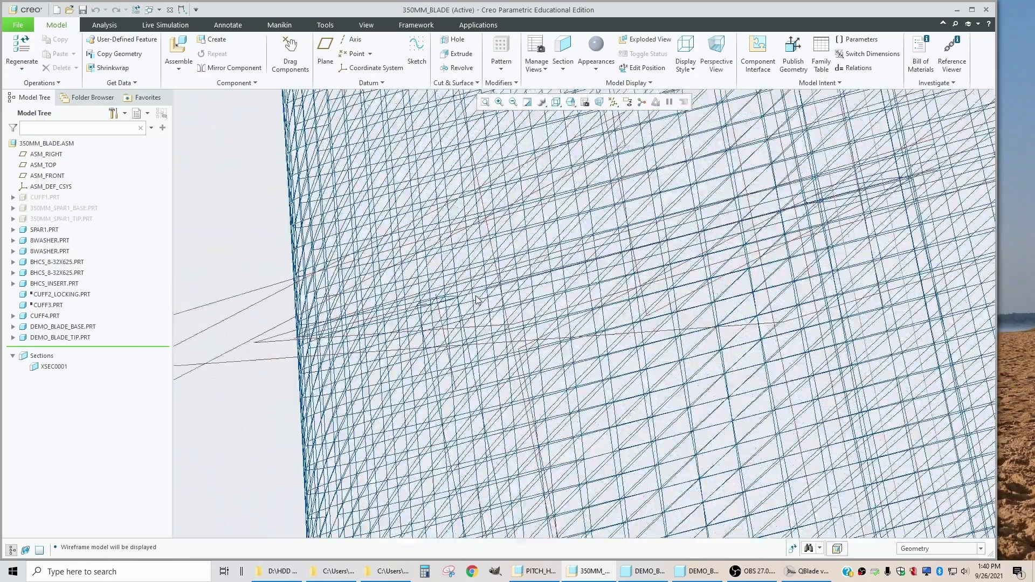
pyautogui.scroll(-8, 437, 314)
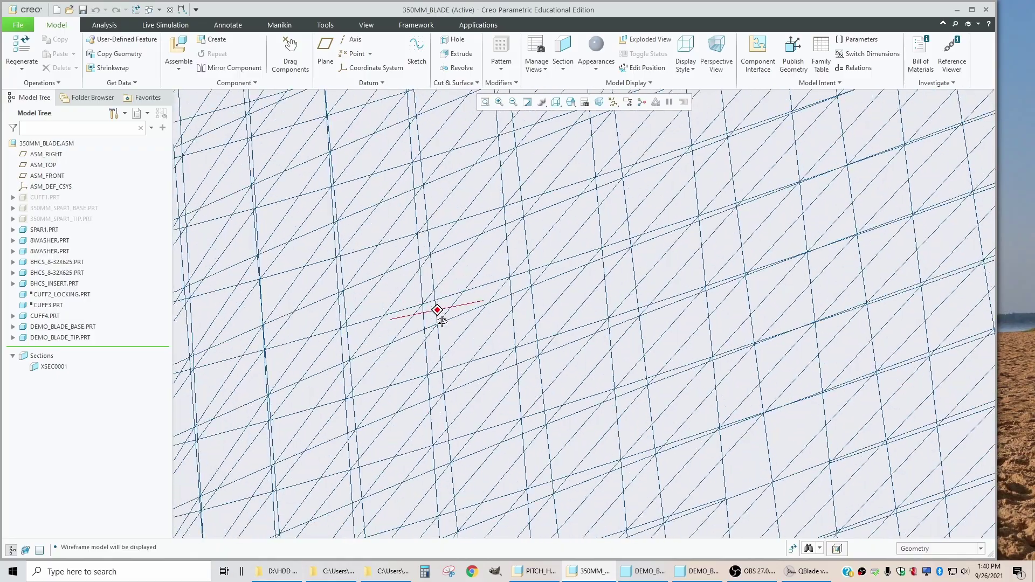
pyautogui.scroll(8, 639, 213)
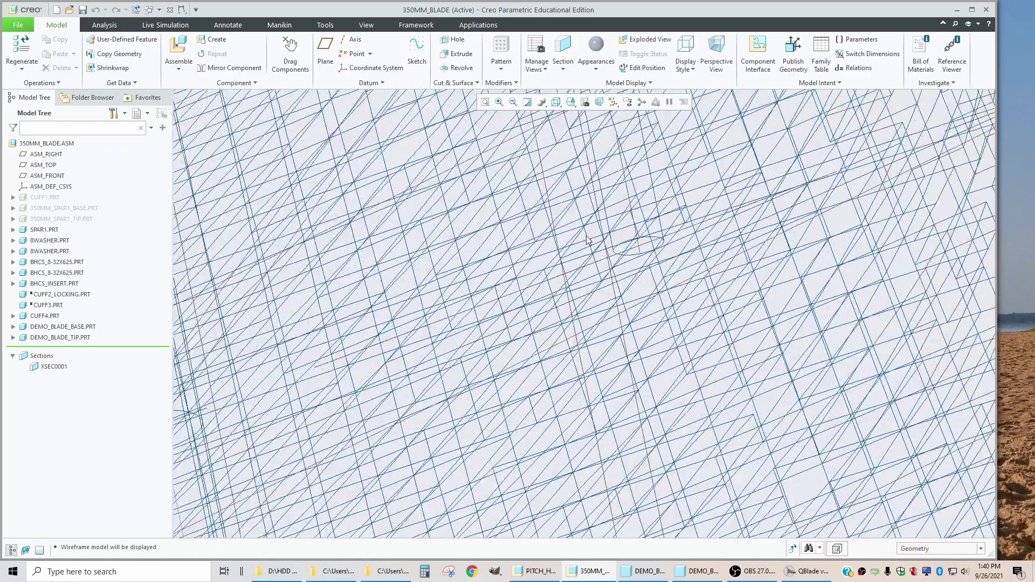
# Step: Switch to DEMO_BLADE_TIP.PRT, inspect the 35 spacing dimension from the small trailing-edge hole to the spar hole, and regenerate the part
pyautogui.click(149, 10)
pyautogui.click(189, 47)
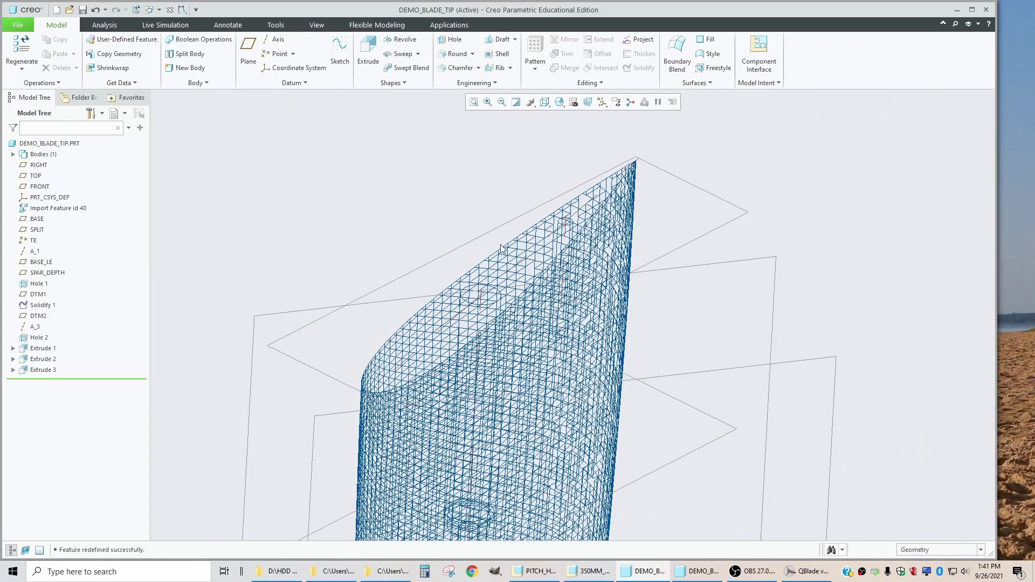
pyautogui.scroll(6, 579, 212)
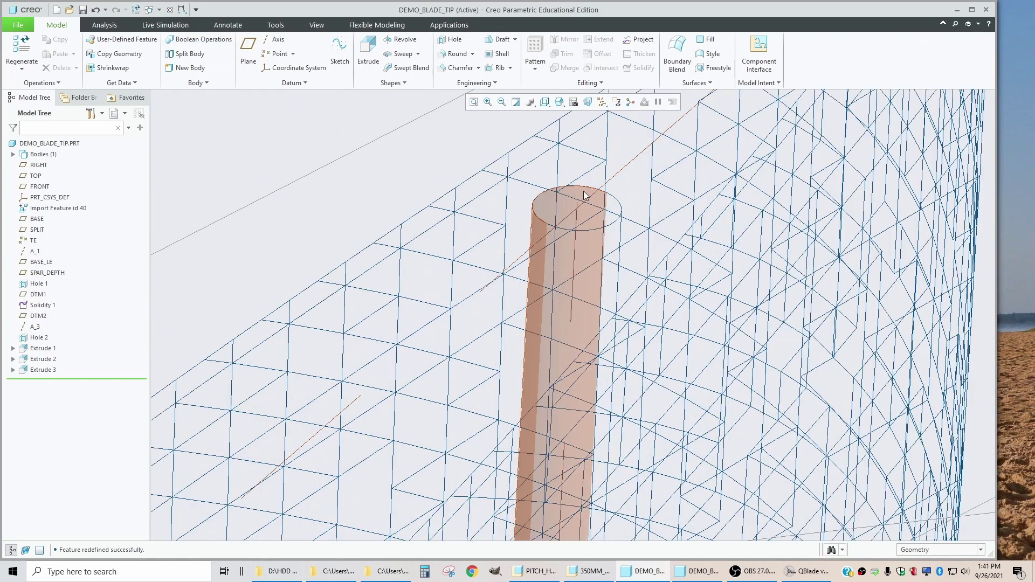
pyautogui.doubleClick(578, 212)
pyautogui.scroll(-4, 566, 208)
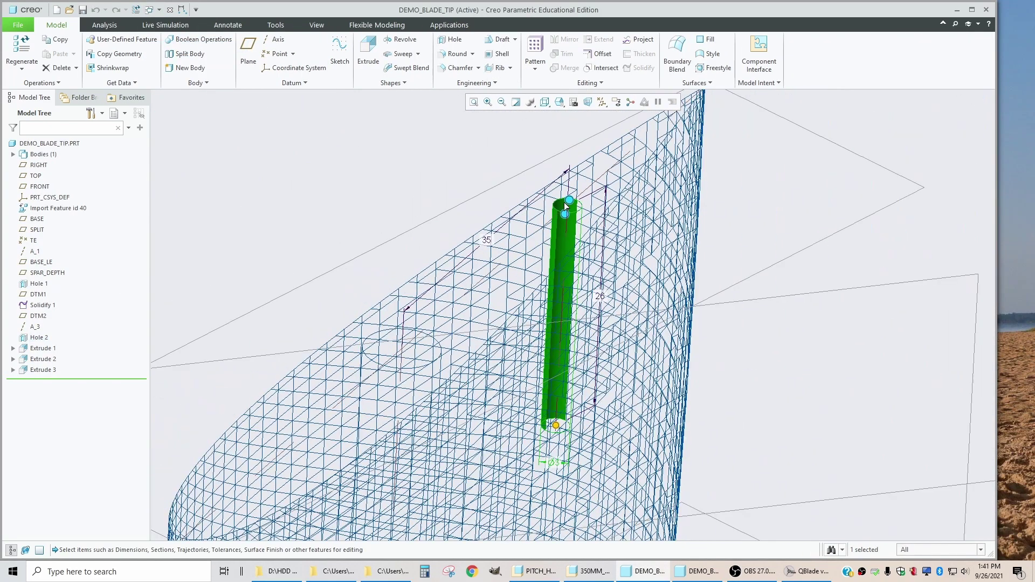
pyautogui.doubleClick(484, 241)
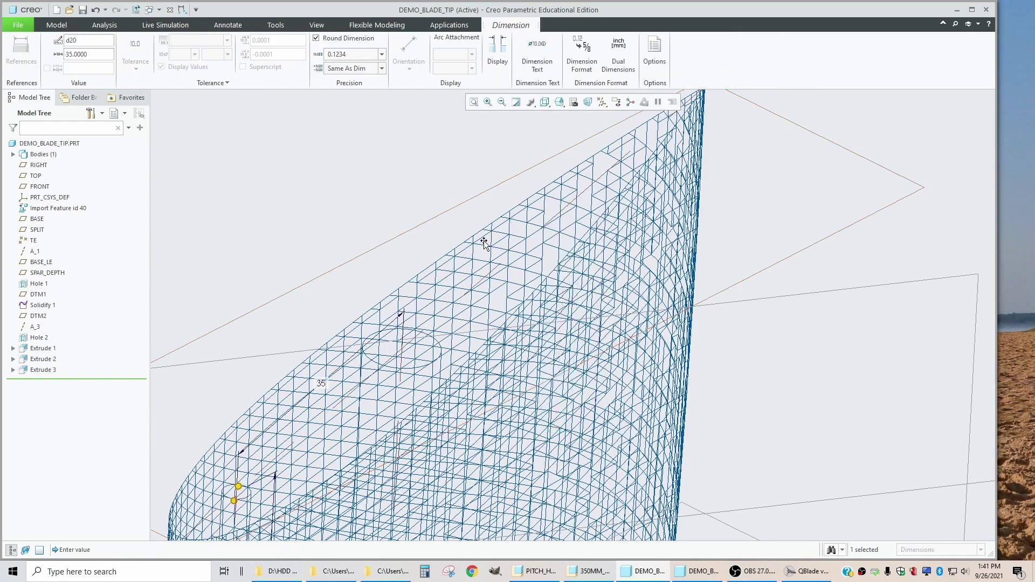
pyautogui.scroll(-3, 477, 258)
pyautogui.scroll(5, 343, 393)
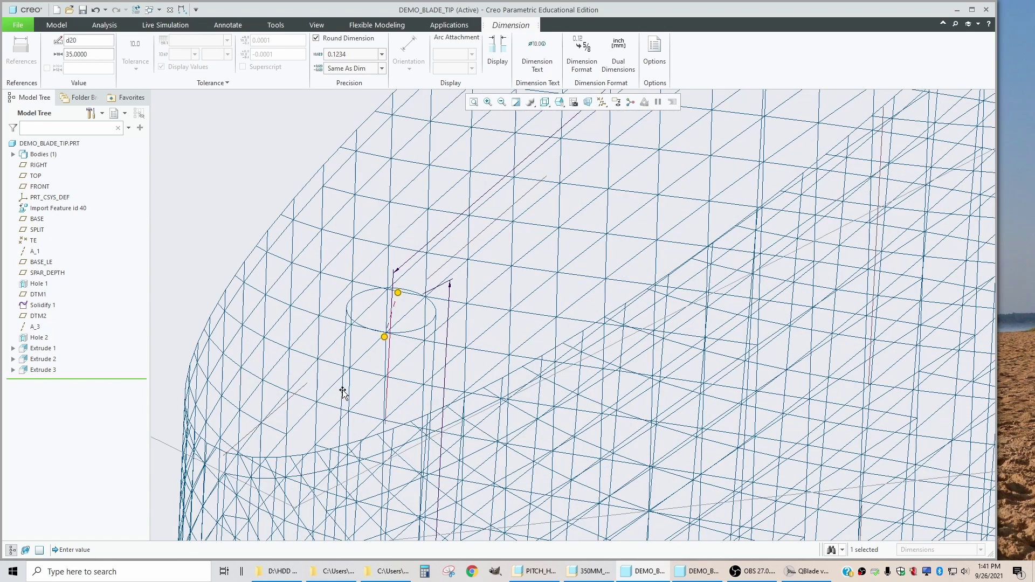
pyautogui.click(138, 12)
# Step: Go back to the 350MM_BLADE.ASM window and compare the hole circles of the blade base and tip at the split
pyautogui.click(150, 11)
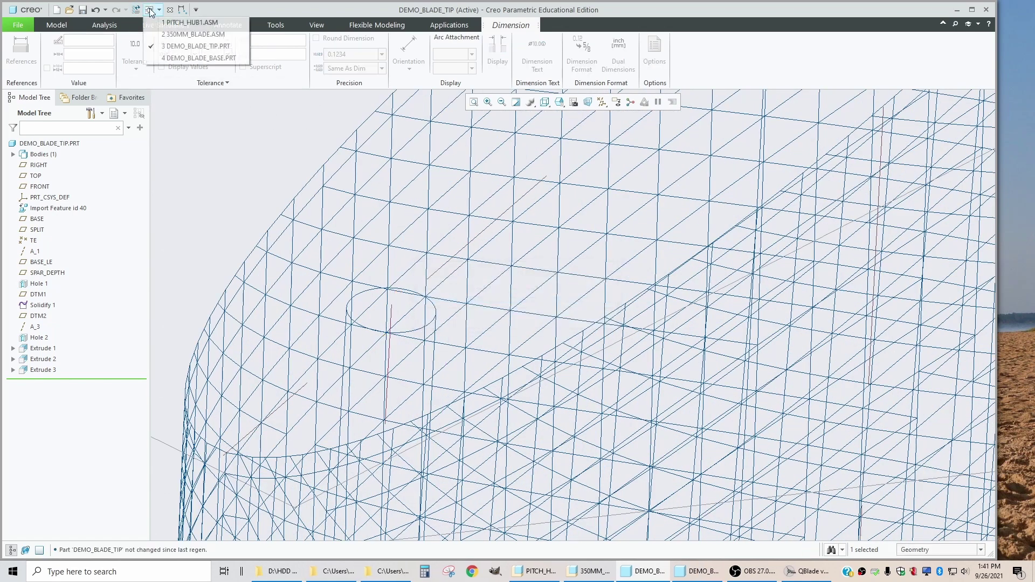
pyautogui.click(185, 35)
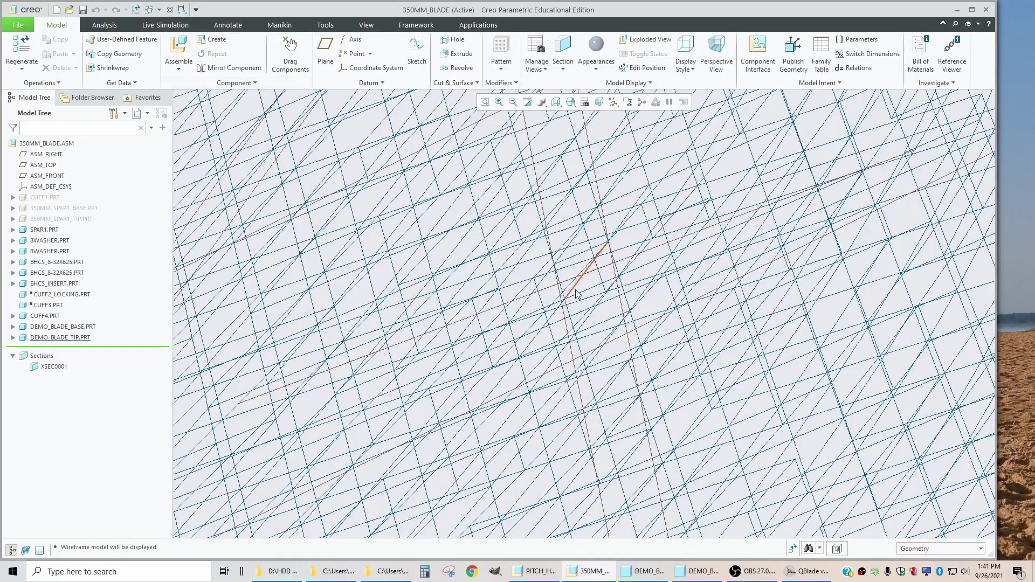
pyautogui.scroll(-5, 576, 294)
pyautogui.scroll(3, 358, 360)
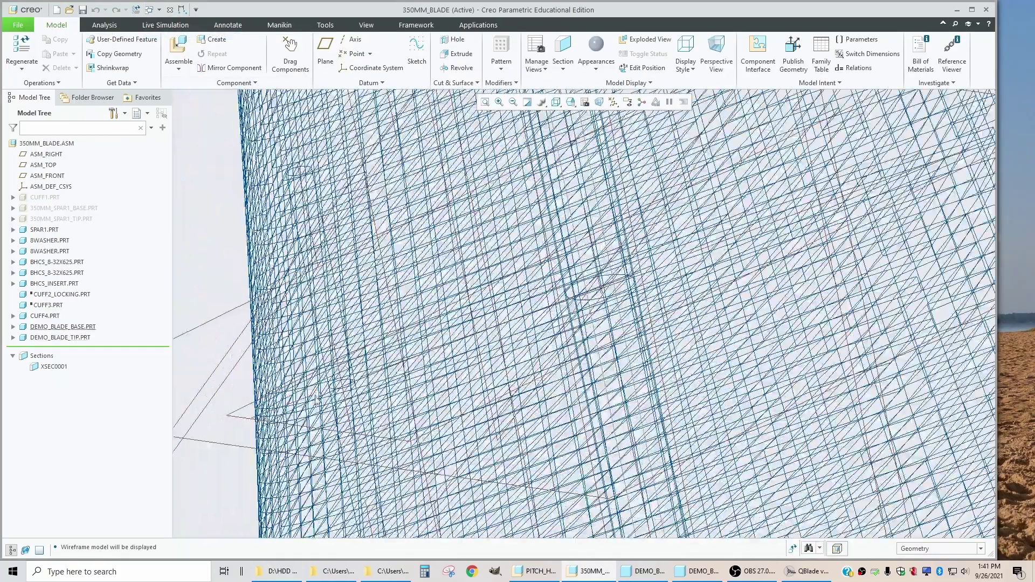
pyautogui.scroll(5, 318, 341)
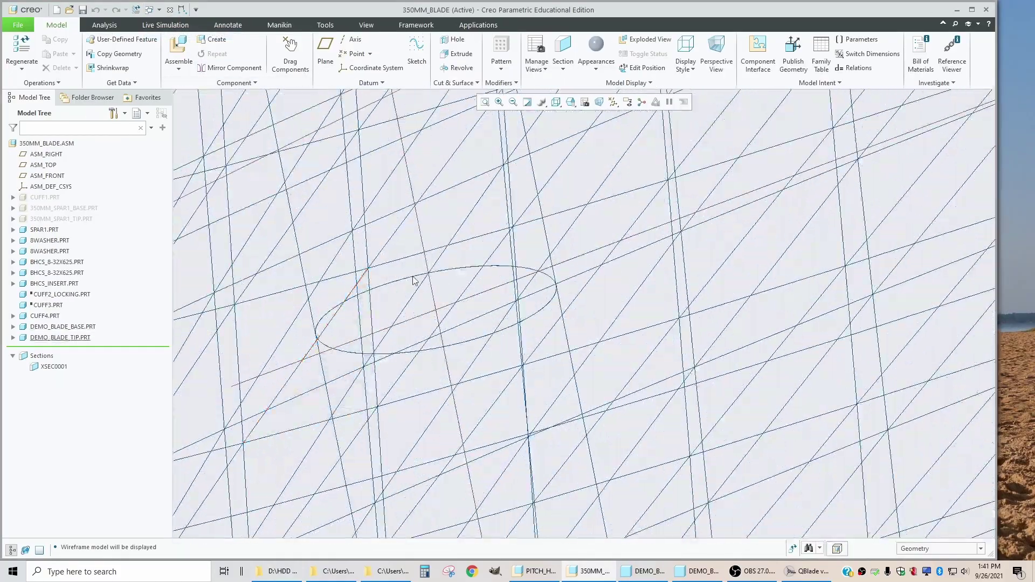
pyautogui.scroll(3, 540, 313)
pyautogui.scroll(-5, 554, 288)
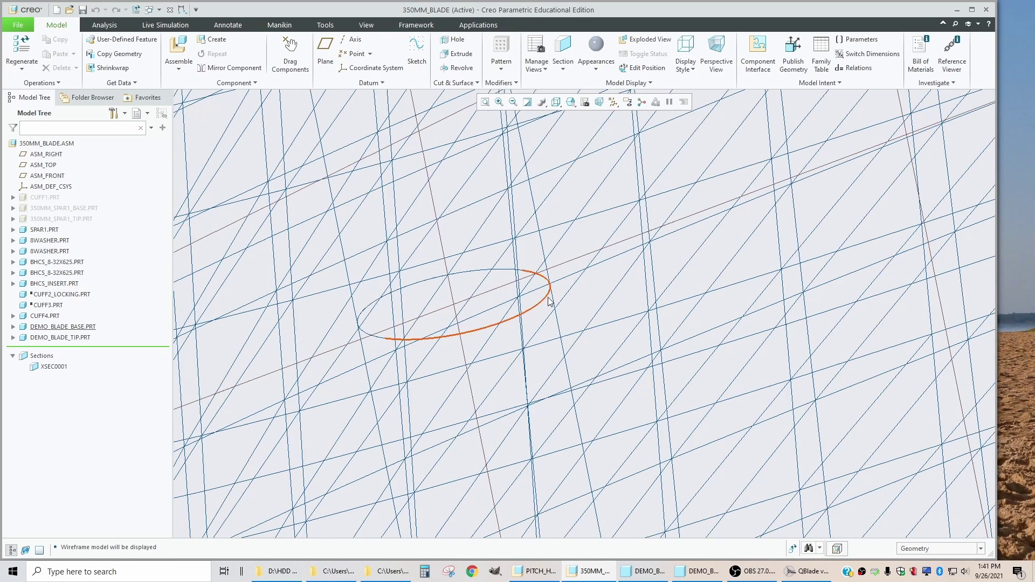
# Step: Set the blade assembly's display to Shading and hide the datum planes
pyautogui.click(556, 103)
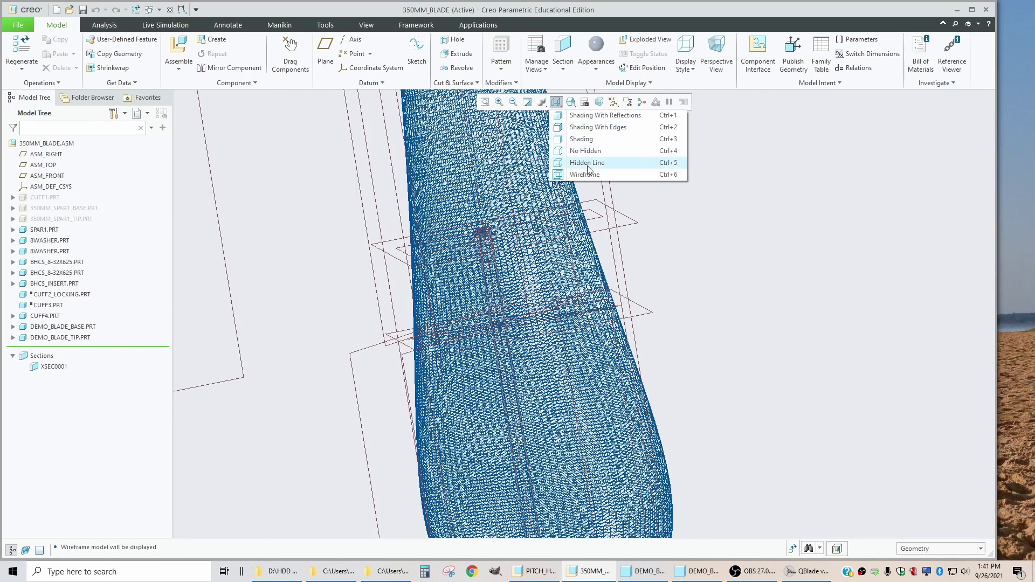
pyautogui.click(581, 140)
pyautogui.scroll(2, 509, 242)
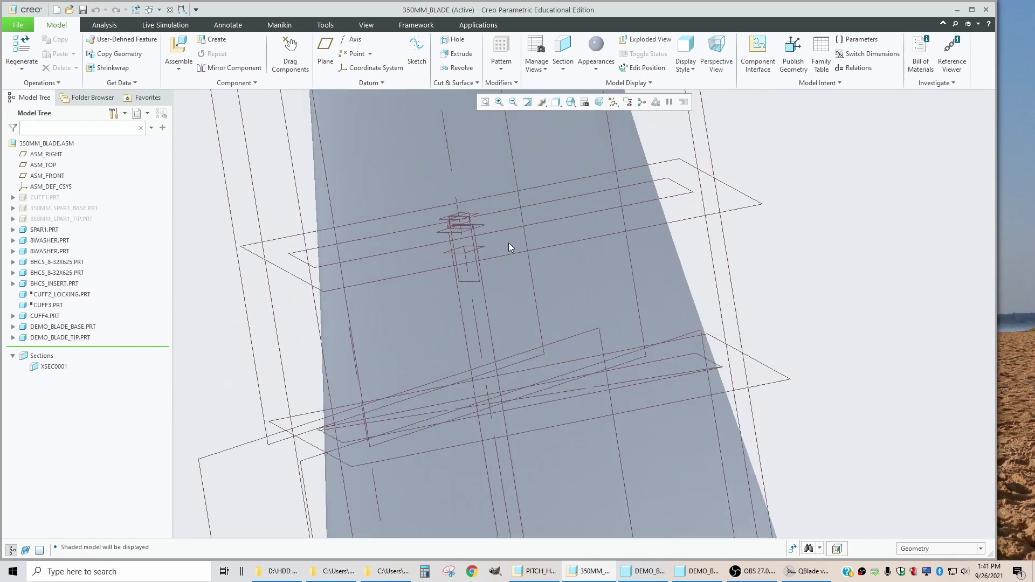
pyautogui.scroll(-3, 509, 249)
pyautogui.click(613, 102)
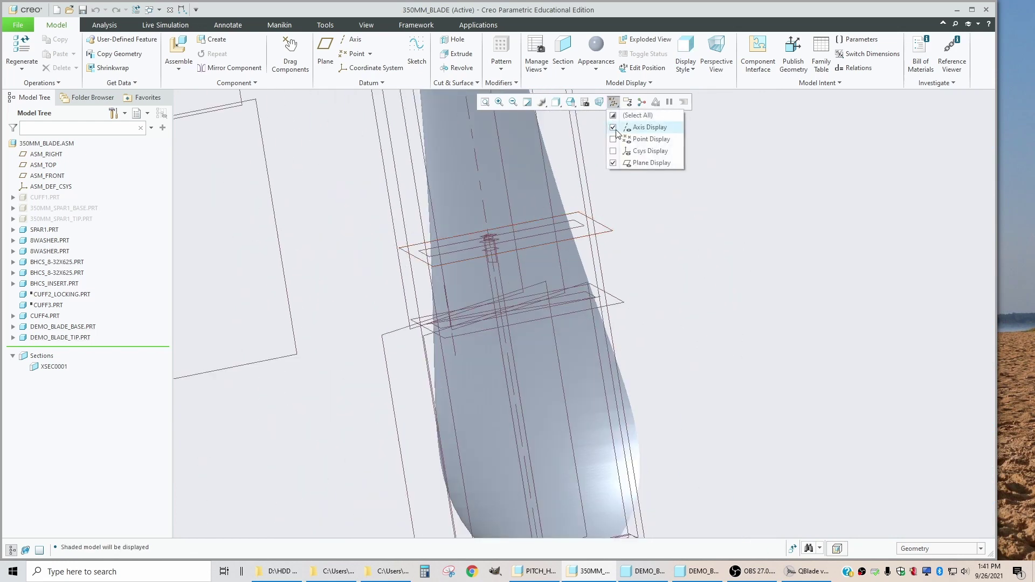
pyautogui.click(613, 163)
pyautogui.scroll(-4, 446, 328)
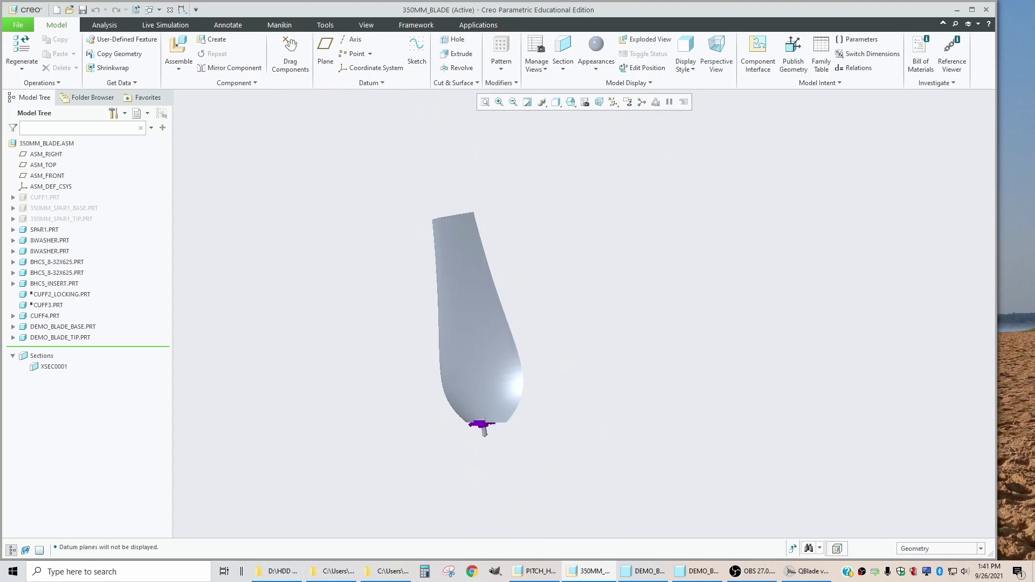
# Step: Activate the XSEC0001 cross section to cut the blade assembly along the spar and view its root end
pyautogui.click(54, 367)
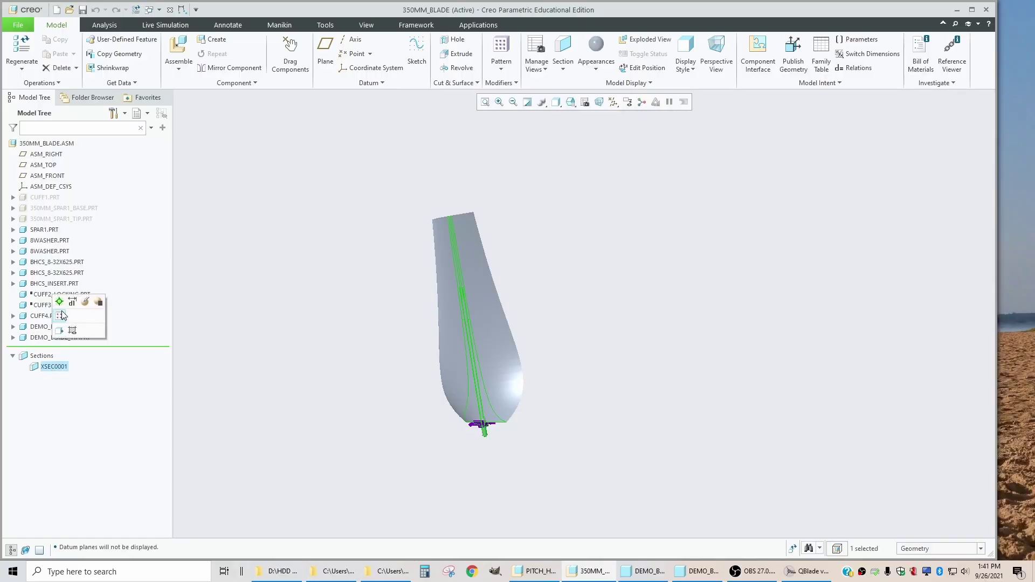
pyautogui.click(63, 315)
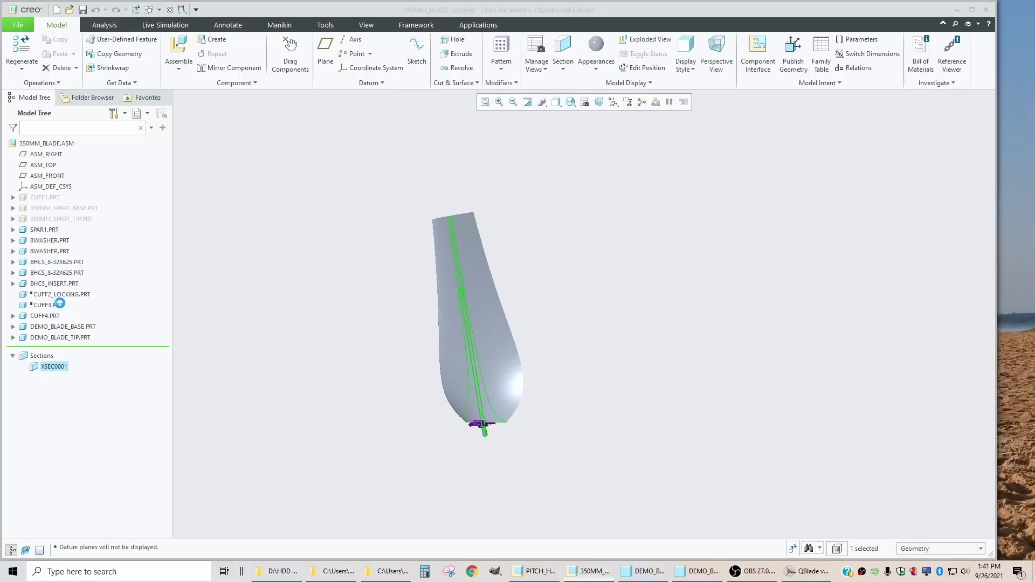
pyautogui.moveTo(431, 372); pyautogui.dragTo(369, 402, button='middle')
pyautogui.scroll(3, 497, 389)
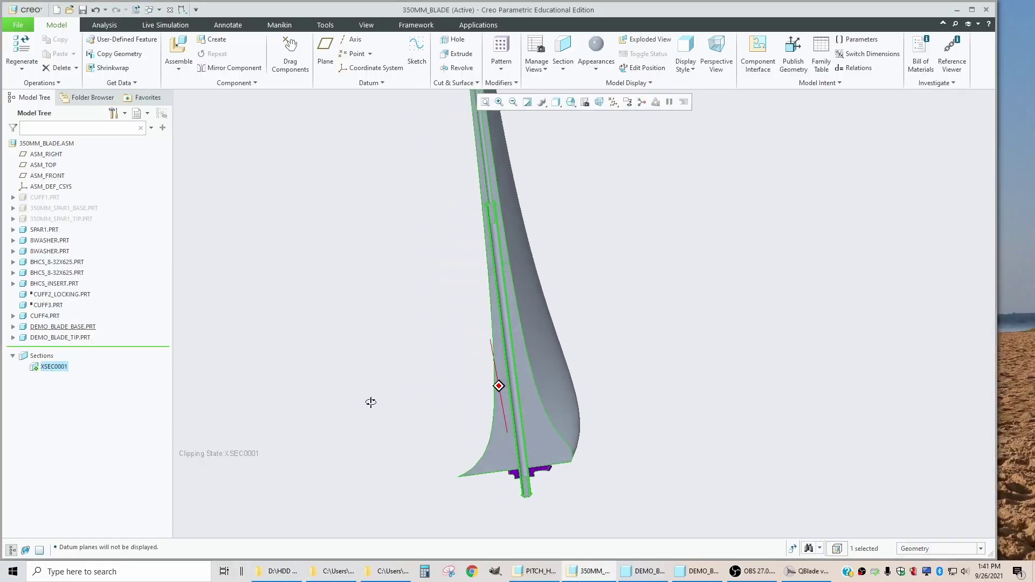
pyautogui.scroll(6, 484, 464)
pyautogui.scroll(-5, 484, 465)
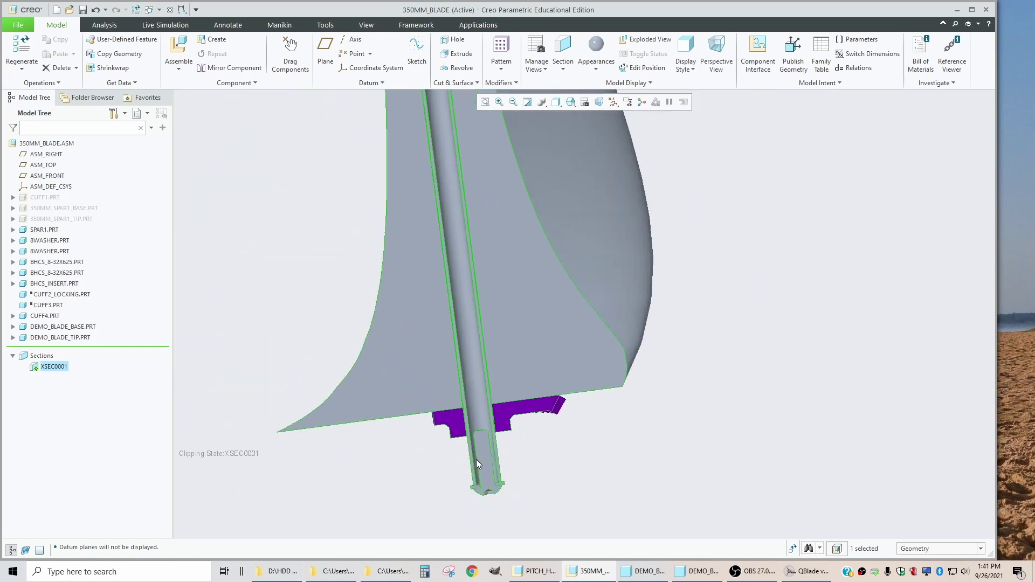
# Step: Examine the cut spar in the blade cross section, focusing on the screw head and washer at the spar's tip end
pyautogui.scroll(5, 476, 460)
pyautogui.moveTo(501, 452); pyautogui.dragTo(483, 396, button='middle')
pyautogui.scroll(-5, 499, 425)
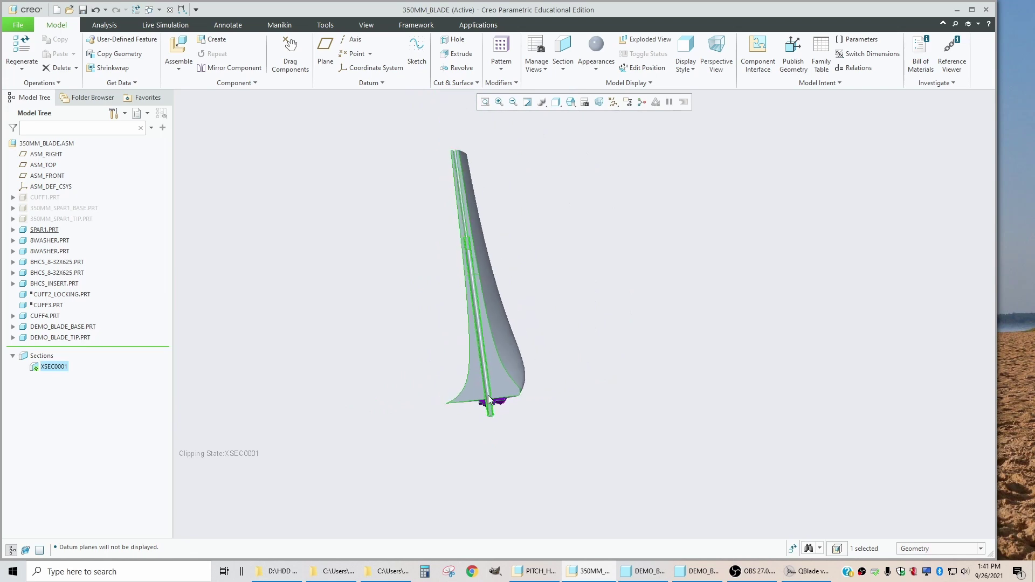
pyautogui.scroll(8, 464, 350)
pyautogui.scroll(3, 470, 366)
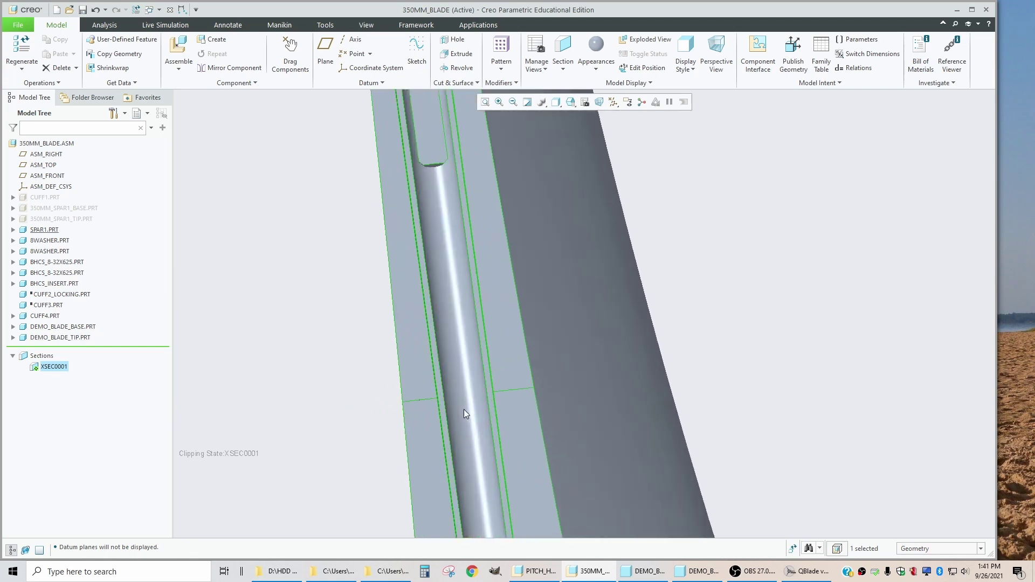
pyautogui.scroll(3, 469, 427)
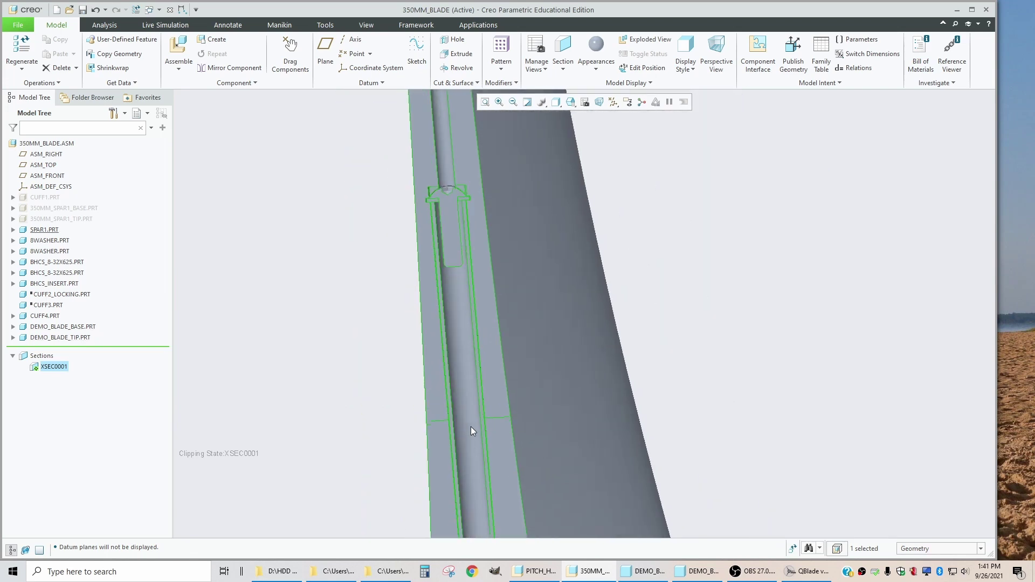
pyautogui.scroll(3, 377, 275)
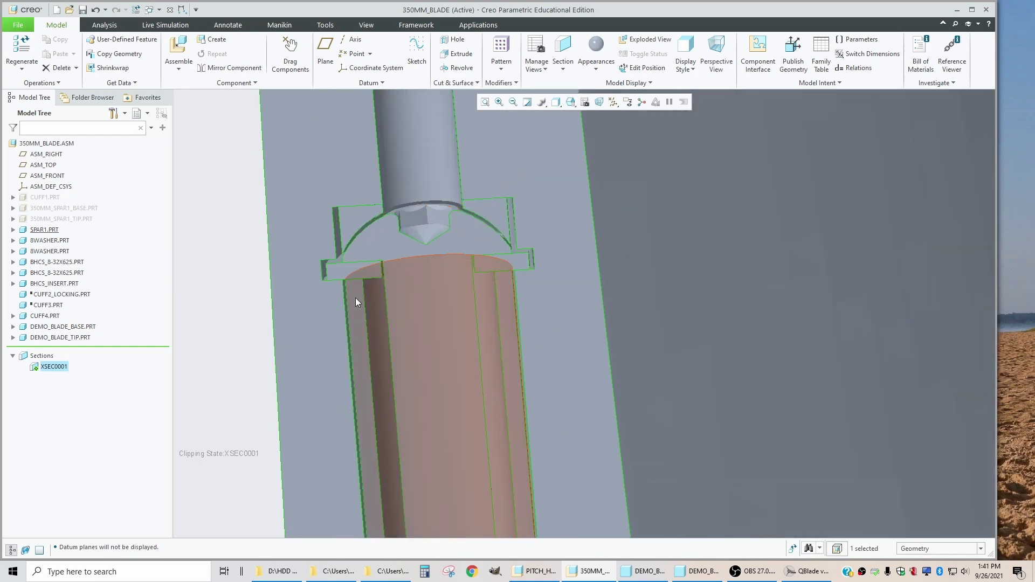
pyautogui.scroll(3, 347, 285)
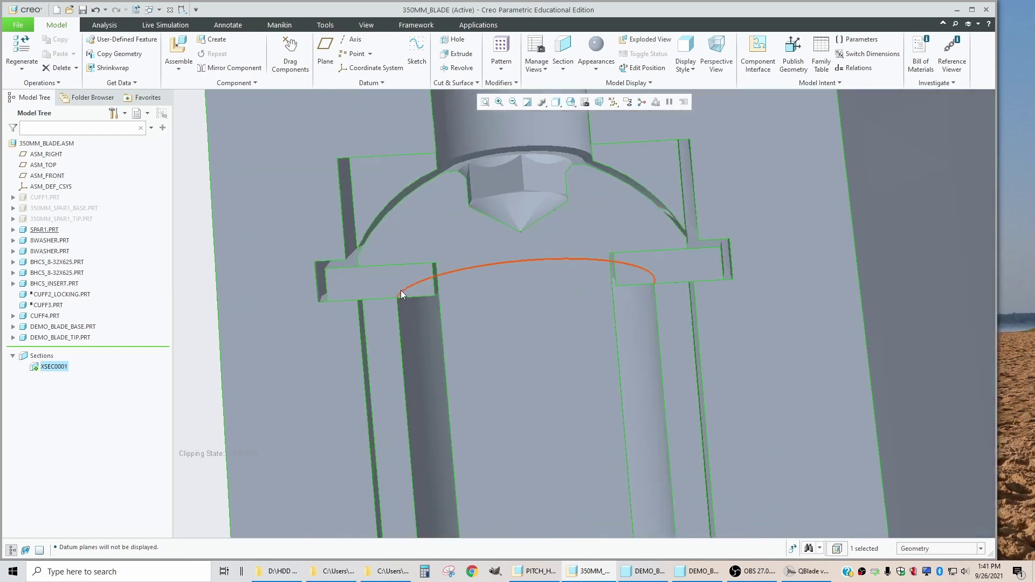
pyautogui.moveTo(401, 290)
pyautogui.mouseDown(button='middle')
pyautogui.moveTo(401, 278)
pyautogui.moveTo(404, 289)
pyautogui.mouseUp(button='middle')
pyautogui.scroll(-2, 465, 295)
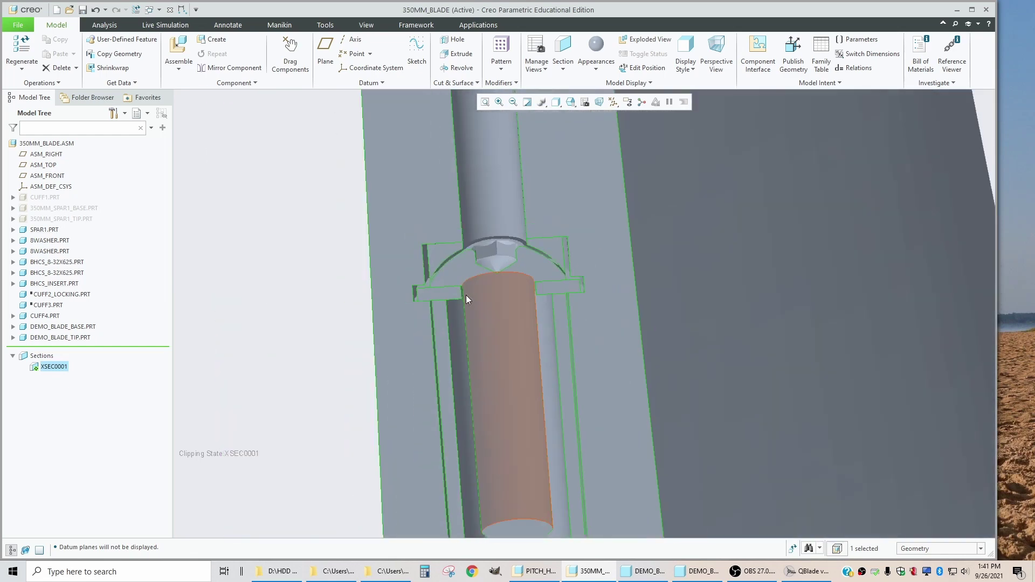
pyautogui.scroll(2, 471, 252)
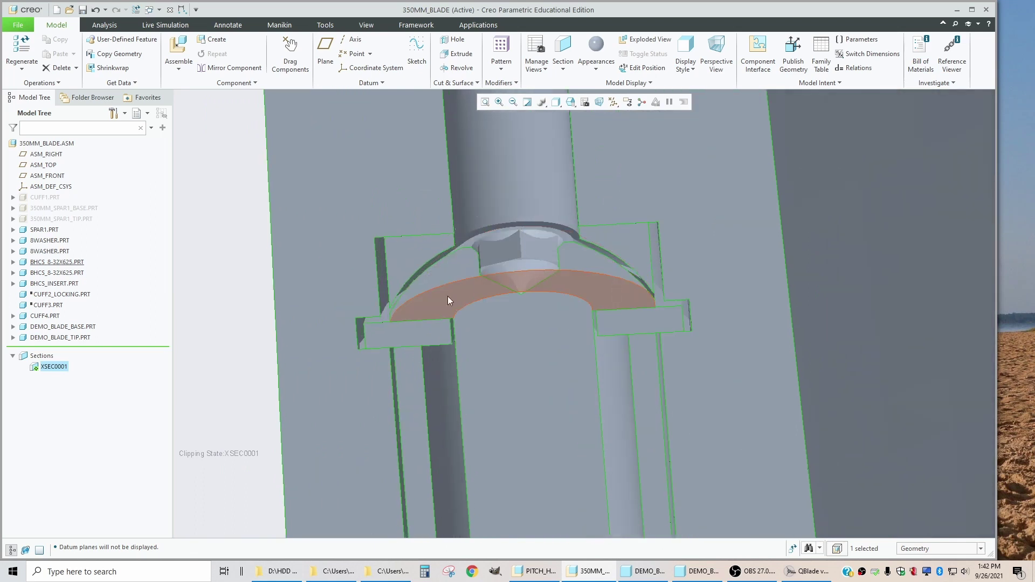
pyautogui.moveTo(600, 295); pyautogui.dragTo(608, 293, button='middle')
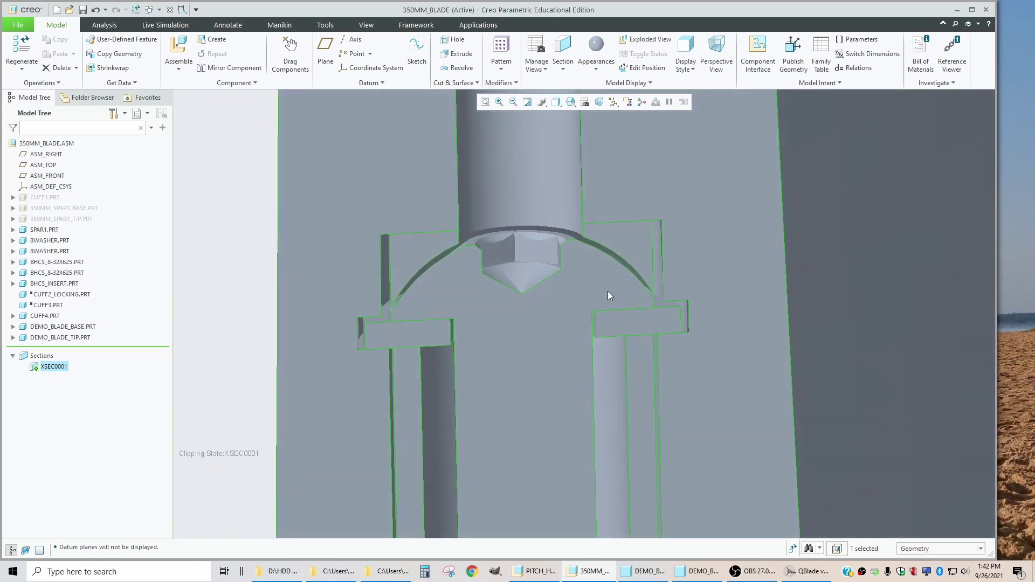
pyautogui.scroll(-3, 550, 262)
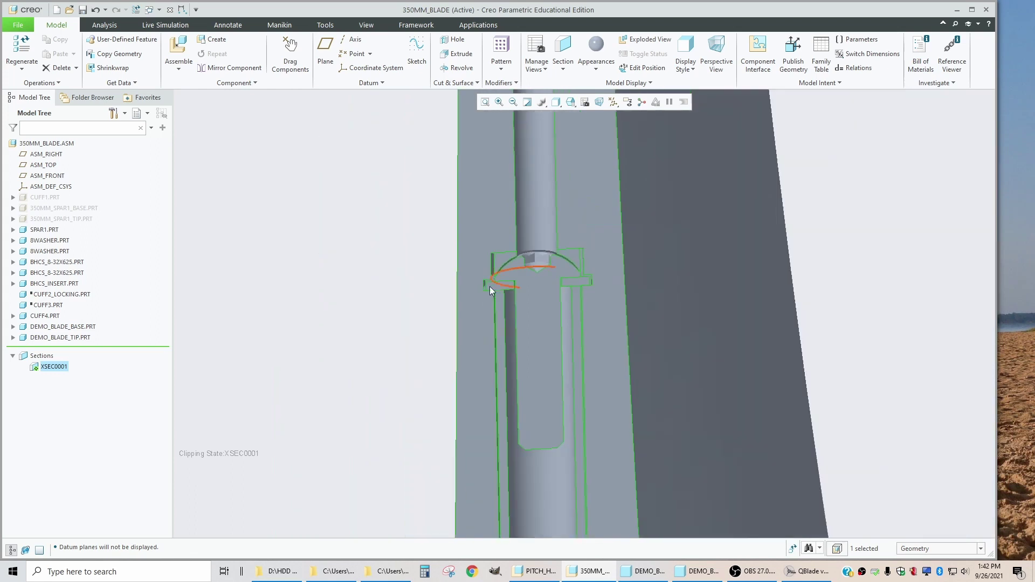
pyautogui.scroll(-10, 490, 289)
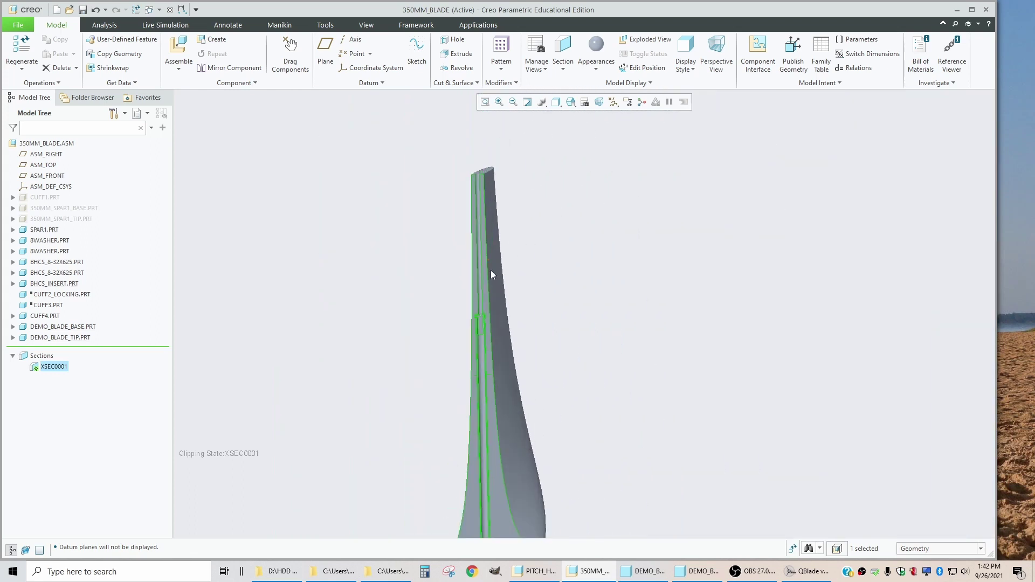
# Step: Examine the outer surface of the sectioned blade from the tip to the root
pyautogui.moveTo(491, 275)
pyautogui.mouseDown(button='middle')
pyautogui.moveTo(454, 275)
pyautogui.moveTo(450, 342)
pyautogui.moveTo(537, 265)
pyautogui.moveTo(559, 298)
pyautogui.moveTo(517, 290)
pyautogui.mouseUp(button='middle')
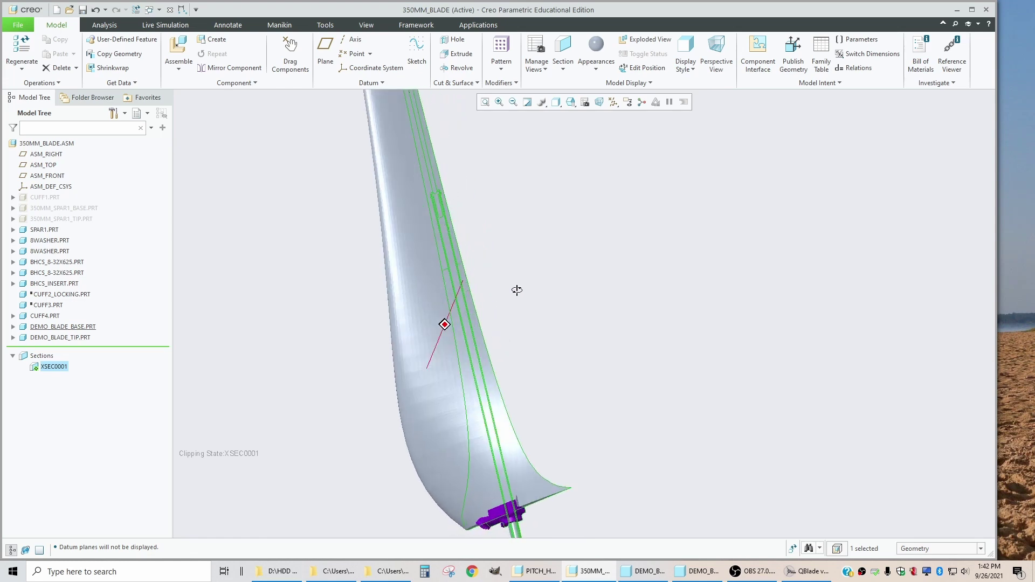
pyautogui.scroll(-5, 532, 346)
pyautogui.scroll(5, 473, 273)
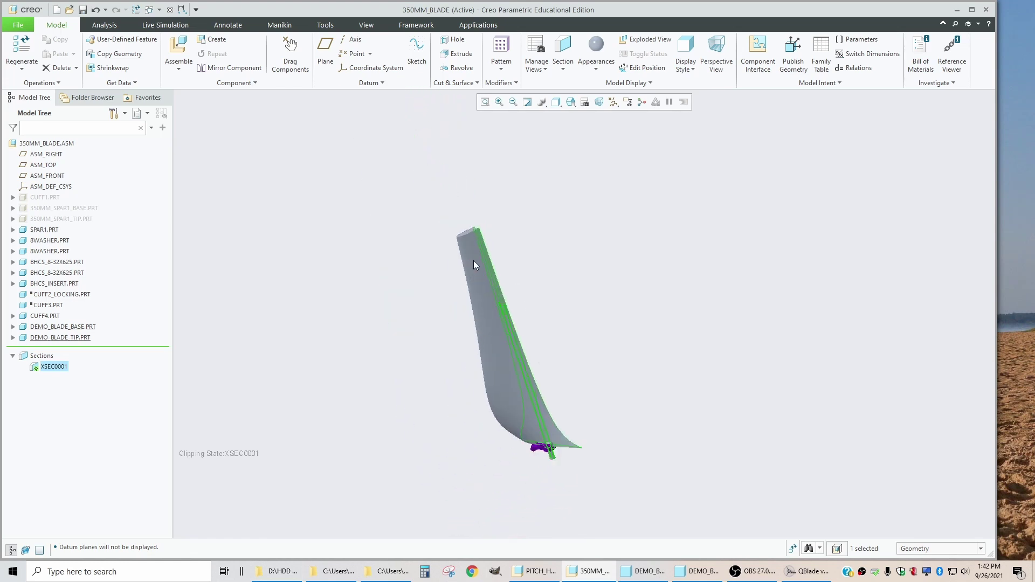
pyautogui.scroll(-4, 492, 295)
pyautogui.scroll(6, 469, 296)
pyautogui.scroll(-2, 404, 224)
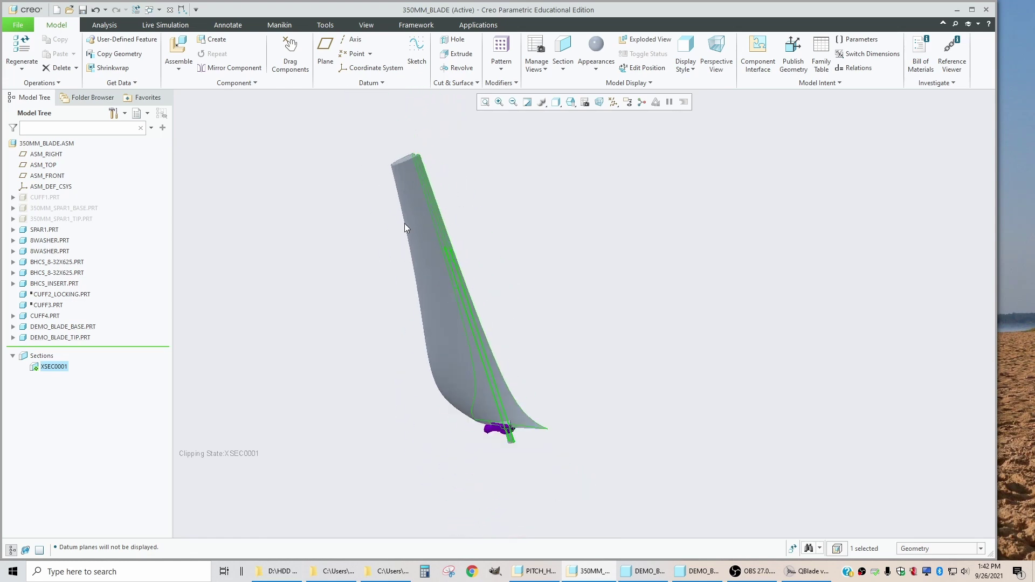
# Step: Switch to DEMO_BLADE_TIP.PRT to view its split face, and return to the 350MM_BLADE.ASM window
pyautogui.click(151, 12)
pyautogui.click(195, 46)
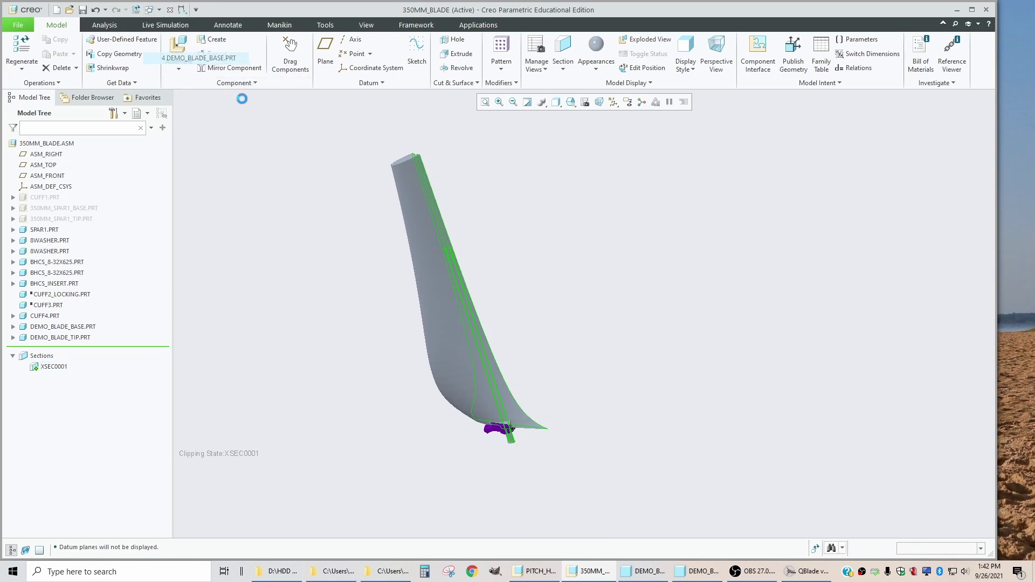
pyautogui.click(150, 12)
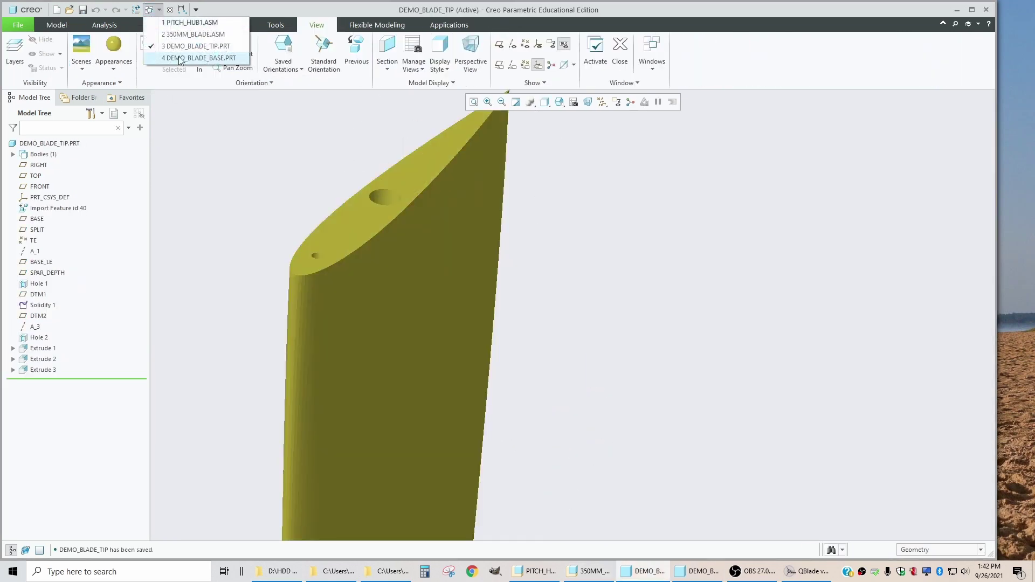
pyautogui.click(193, 35)
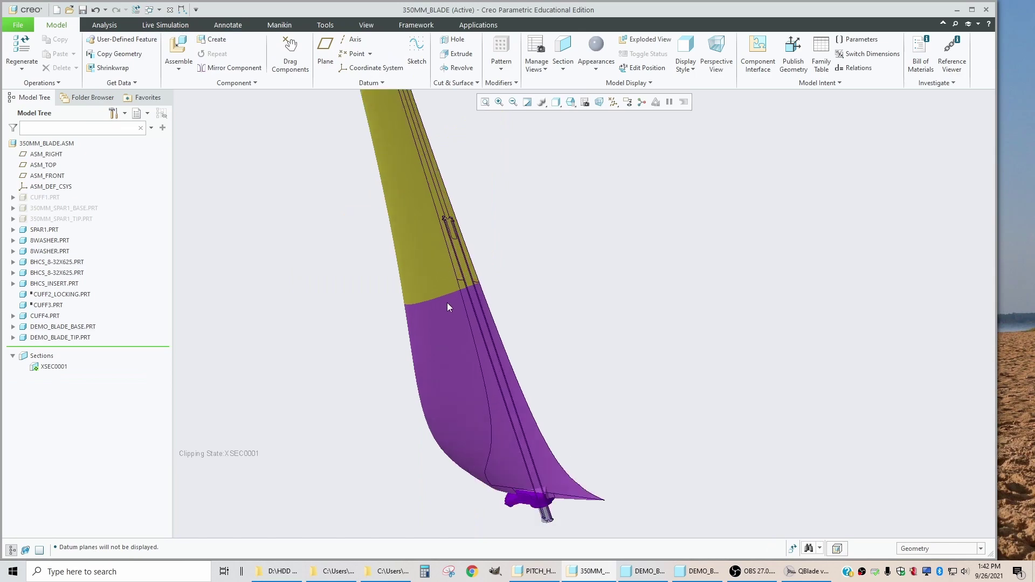
# Step: Examine how the blade base's root fits into the cuff and around the spar in the sectioned assembly
pyautogui.moveTo(465, 332)
pyautogui.mouseDown(button='middle')
pyautogui.moveTo(398, 310)
pyautogui.moveTo(334, 335)
pyautogui.mouseUp(button='middle')
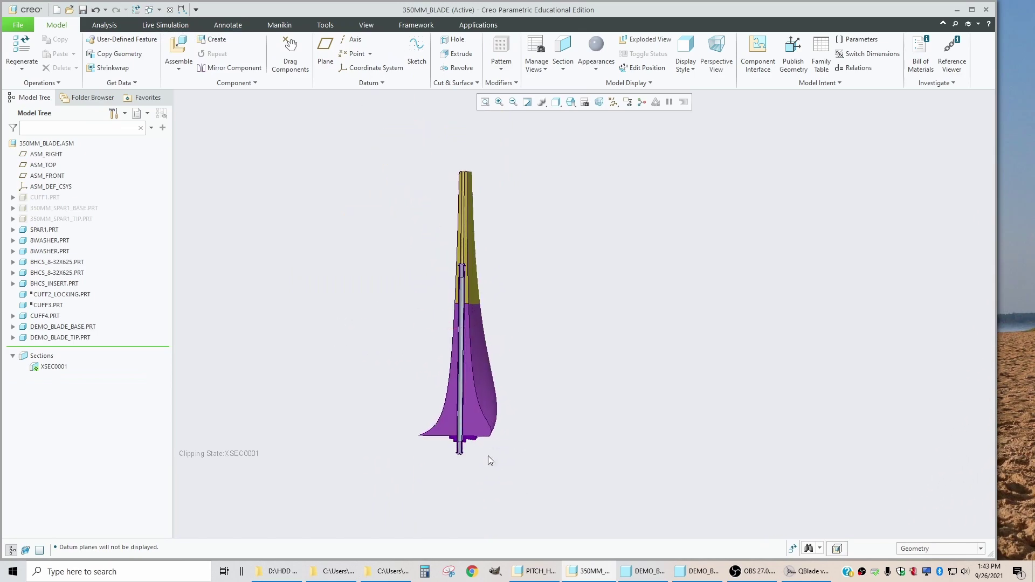
pyautogui.scroll(6, 488, 455)
pyautogui.moveTo(488, 454); pyautogui.dragTo(431, 411, button='middle')
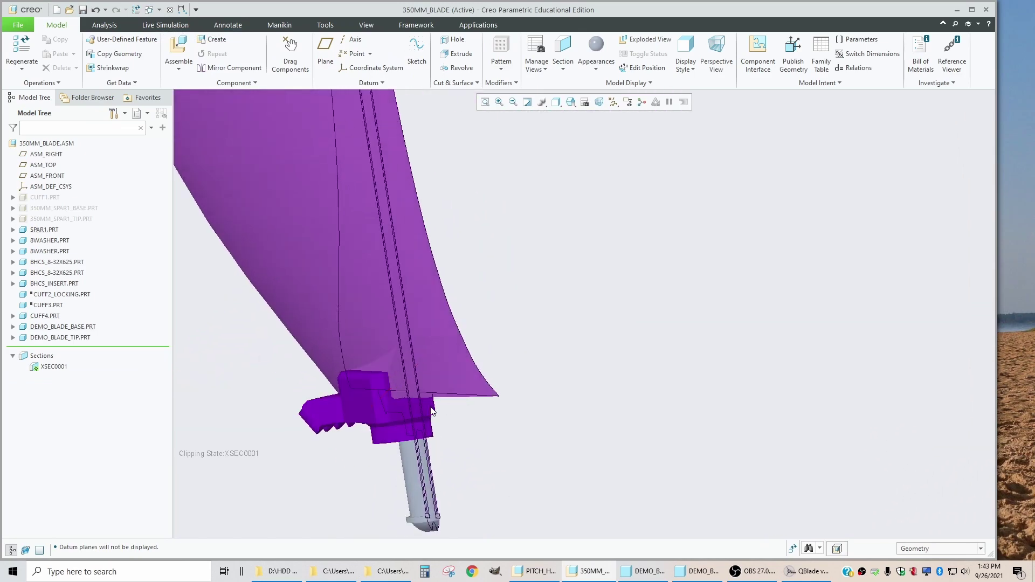
pyautogui.scroll(10, 431, 410)
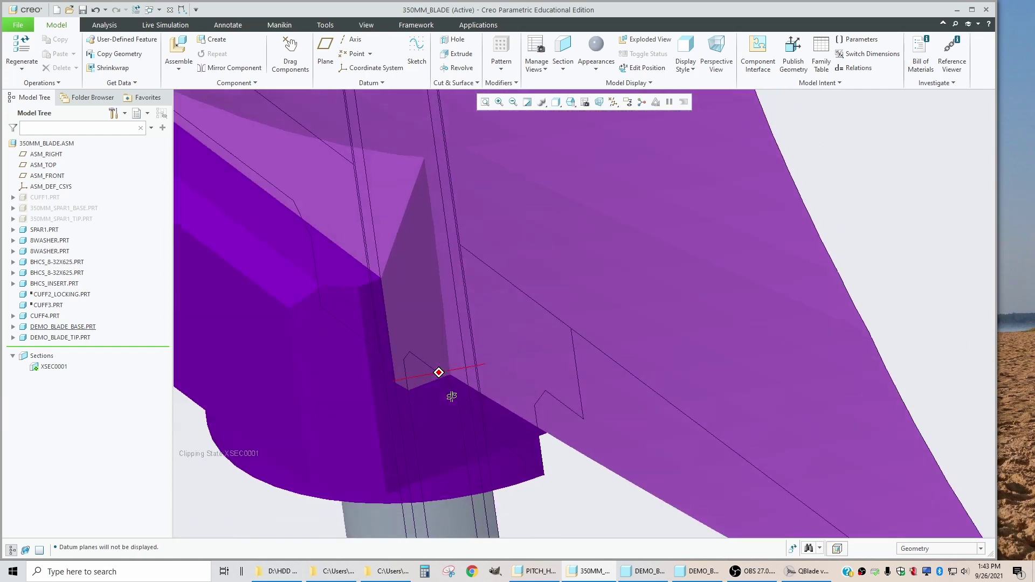
pyautogui.scroll(-5, 451, 397)
pyautogui.moveTo(523, 355); pyautogui.dragTo(237, 367, button='middle')
pyautogui.scroll(-2, 614, 333)
pyautogui.moveTo(327, 330); pyautogui.dragTo(95, 380, button='middle')
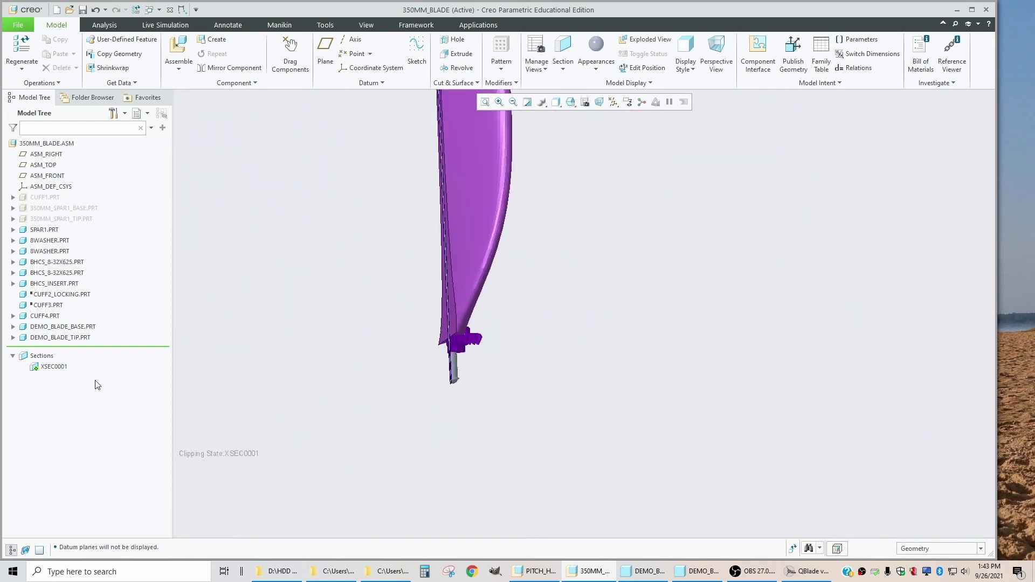
# Step: Deactivate the XSEC0001 cross section and view the root of the whole blade with its cuff
pyautogui.click(50, 370)
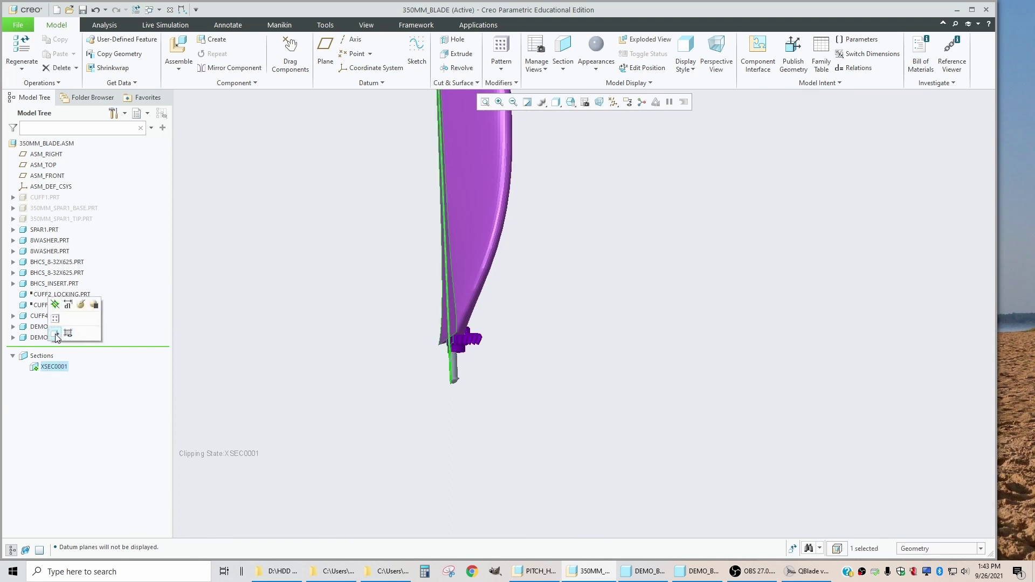
pyautogui.click(54, 304)
pyautogui.moveTo(58, 309); pyautogui.dragTo(379, 381, button='middle')
pyautogui.scroll(3, 452, 360)
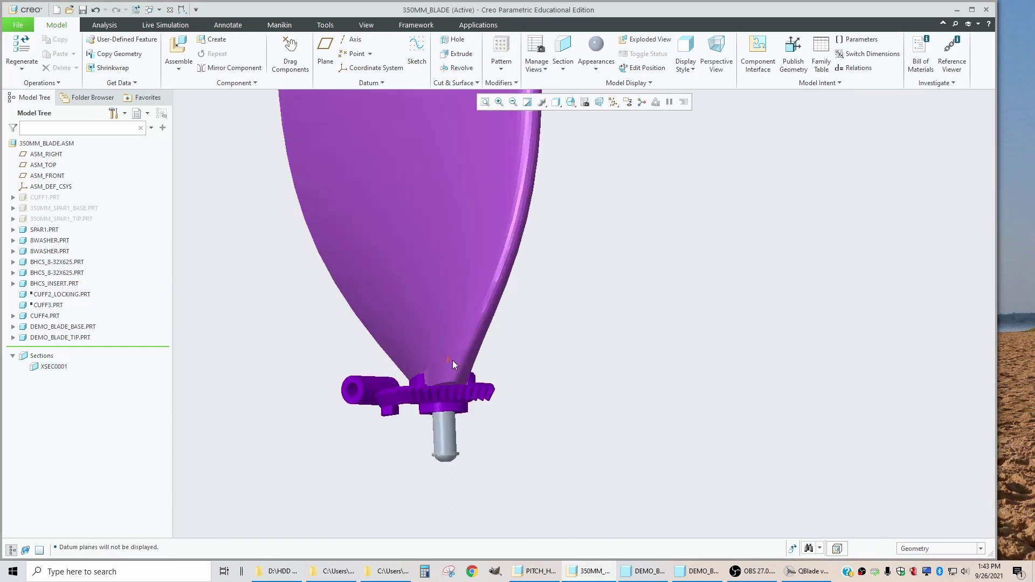
pyautogui.moveTo(452, 364)
pyautogui.mouseDown(button='middle')
pyautogui.moveTo(449, 402)
pyautogui.moveTo(458, 380)
pyautogui.moveTo(426, 380)
pyautogui.moveTo(370, 339)
pyautogui.moveTo(387, 361)
pyautogui.mouseUp(button='middle')
pyautogui.scroll(5, 485, 377)
pyautogui.scroll(-2, 385, 358)
# Step: Switch to PITCH_HUB1.ASM and inspect the three blades, their cuffs and the hub gear from several angles
pyautogui.click(149, 10)
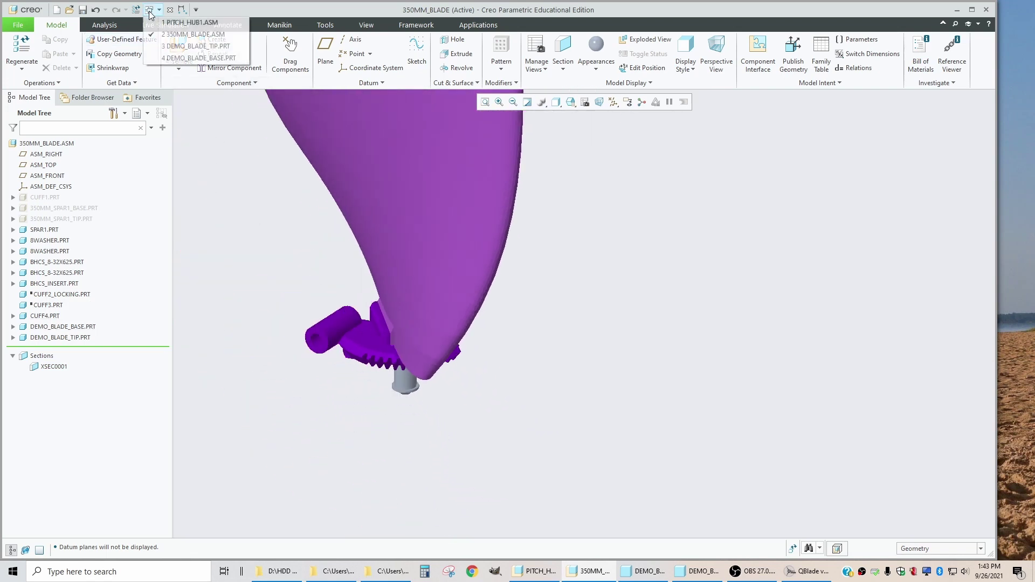
pyautogui.click(190, 22)
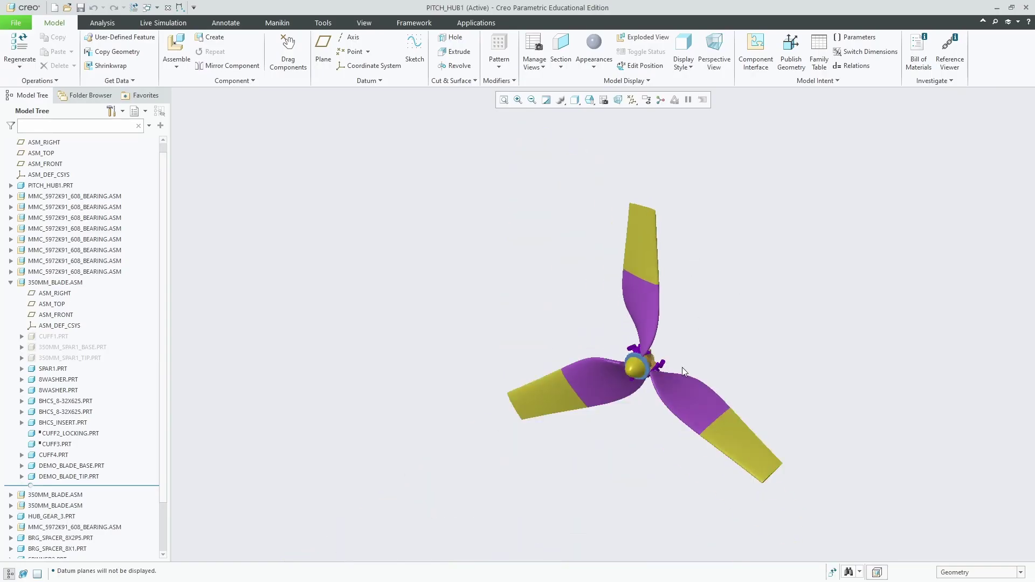
pyautogui.scroll(5, 597, 337)
pyautogui.moveTo(598, 338)
pyautogui.mouseDown(button='middle')
pyautogui.moveTo(529, 303)
pyautogui.moveTo(518, 328)
pyautogui.moveTo(579, 303)
pyautogui.moveTo(661, 309)
pyautogui.moveTo(656, 300)
pyautogui.moveTo(681, 318)
pyautogui.moveTo(661, 305)
pyautogui.moveTo(635, 387)
pyautogui.mouseUp(button='middle')
pyautogui.scroll(-5, 603, 315)
pyautogui.moveTo(603, 315); pyautogui.dragTo(646, 274, button='middle')
pyautogui.scroll(5, 607, 316)
pyautogui.scroll(-5, 646, 274)
pyautogui.scroll(5, 619, 365)
pyautogui.scroll(-3, 619, 341)
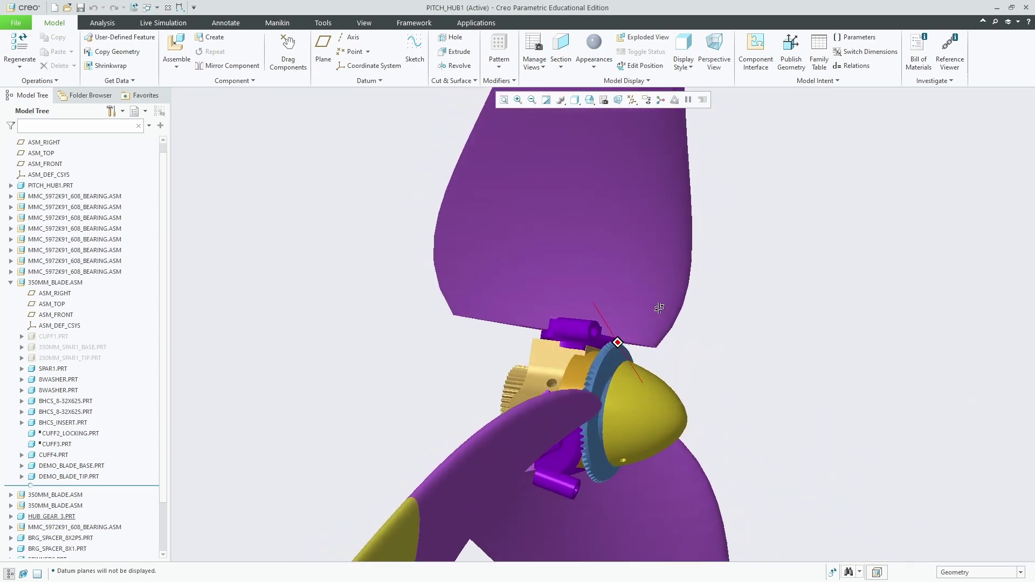
pyautogui.moveTo(619, 340); pyautogui.dragTo(604, 334, button='middle')
pyautogui.scroll(-2, 592, 356)
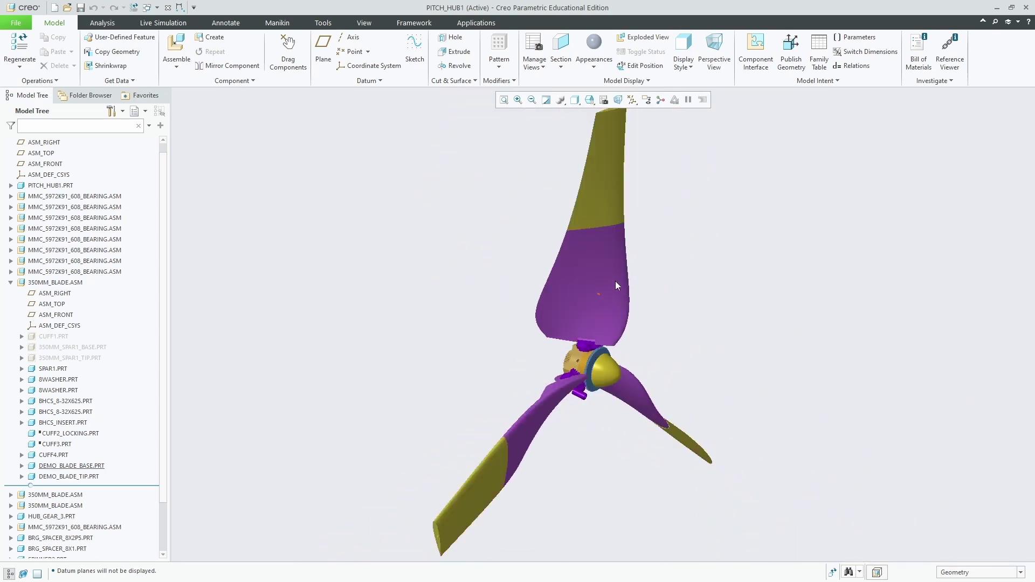